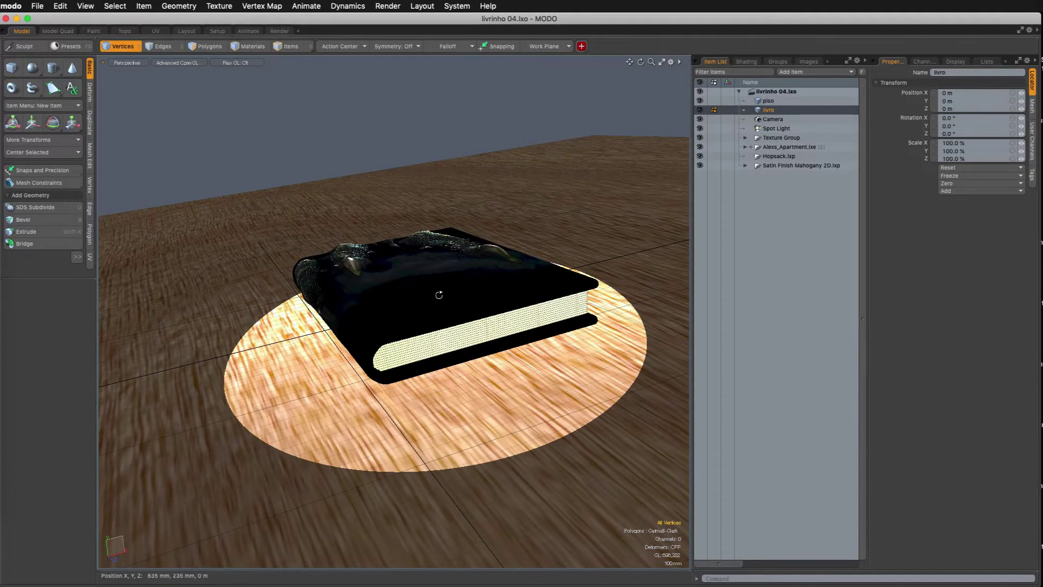
Examine the textured book on the wooden floor from several angles and check its render preview
alt+drag(439, 295, 316, 360)
alt+drag(383, 280, 428, 291)
ctrl+alt+drag(428, 291, 451, 340)
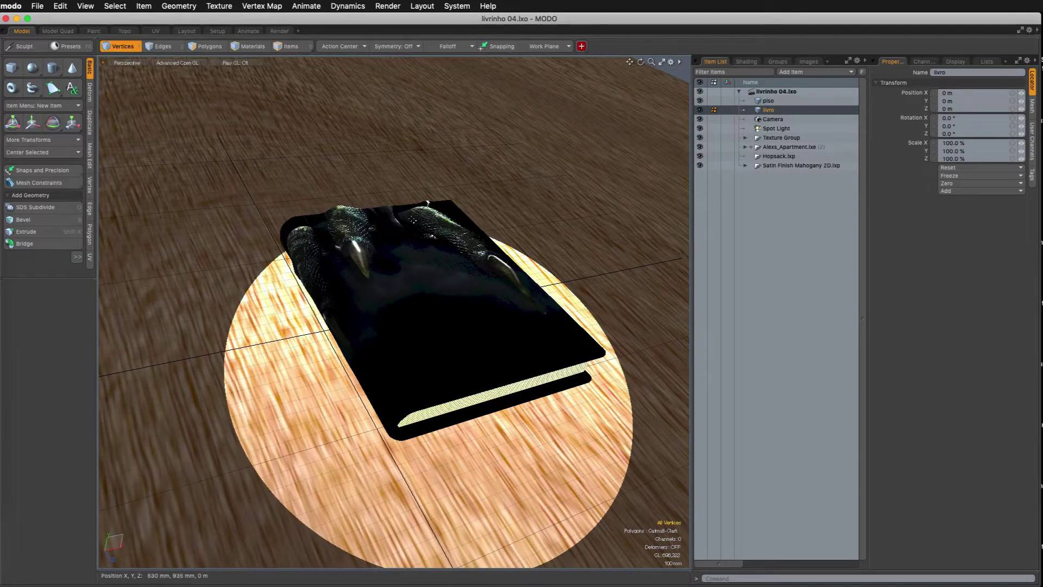
alt+drag(442, 261, 435, 307)
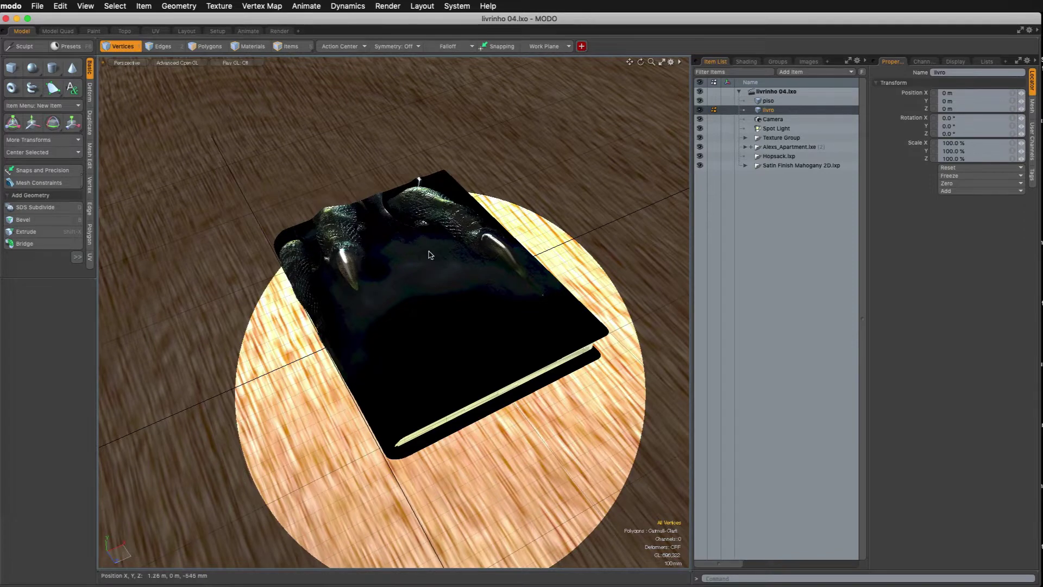
key(F8)
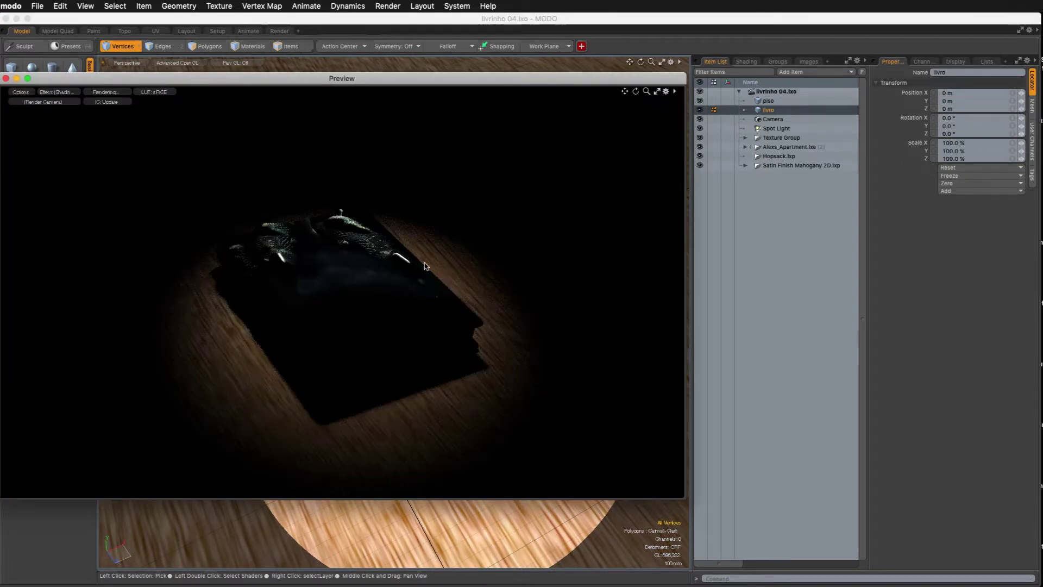
key(F8)
alt+drag(396, 301, 380, 272)
ctrl+alt+drag(381, 272, 435, 245)
alt+drag(434, 245, 380, 337)
alt+drag(381, 337, 183, 85)
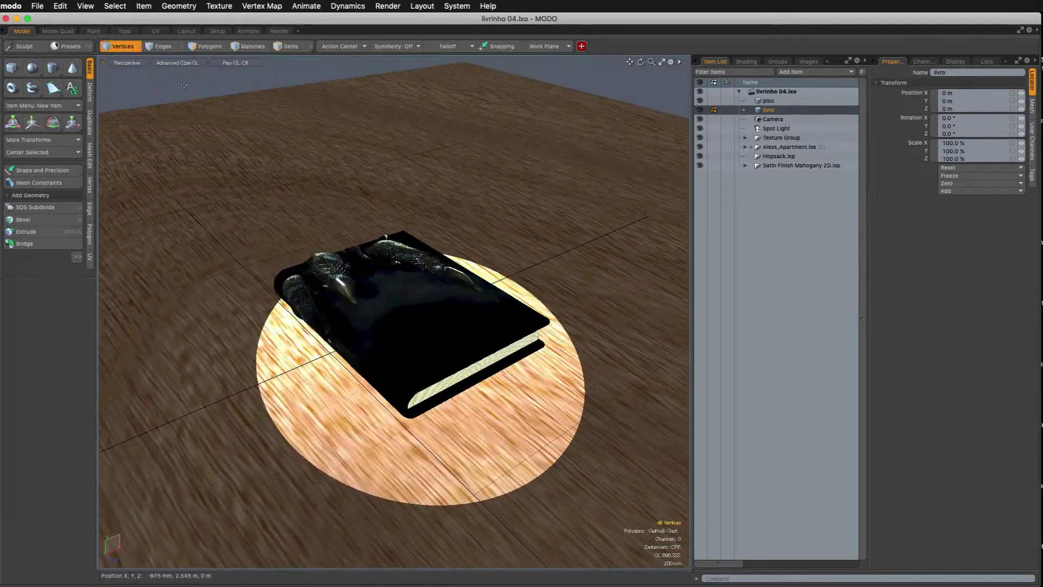
Switch the viewport shading to Reflection and hide the piso floor mesh
click(175, 64)
click(180, 100)
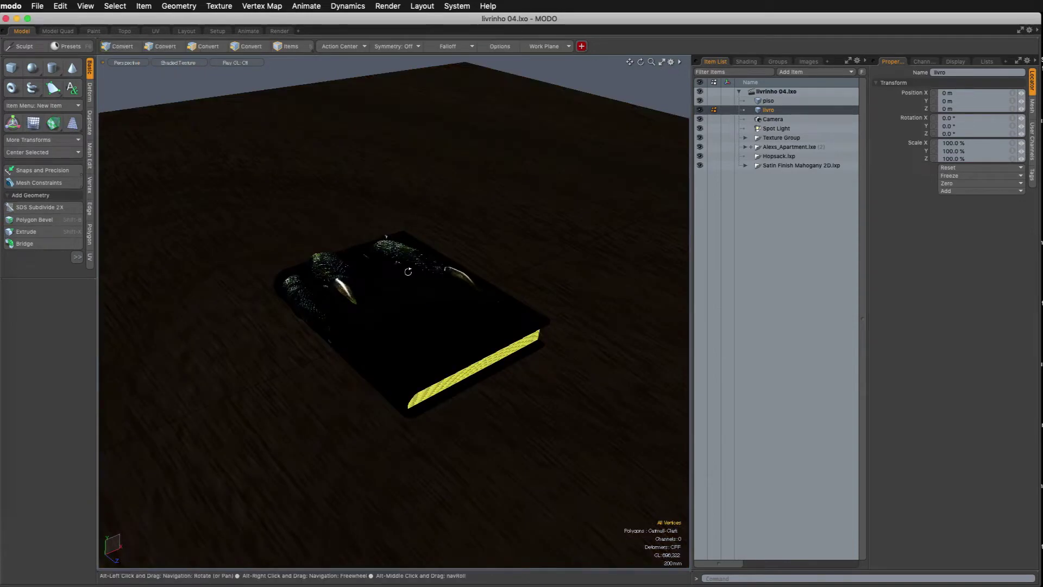
key(KP_6)
mouse_move(431, 221)
alt+mouse_down()
mouse_move(398, 301)
mouse_move(354, 327)
mouse_move(494, 228)
alt+mouse_up()
click(700, 100)
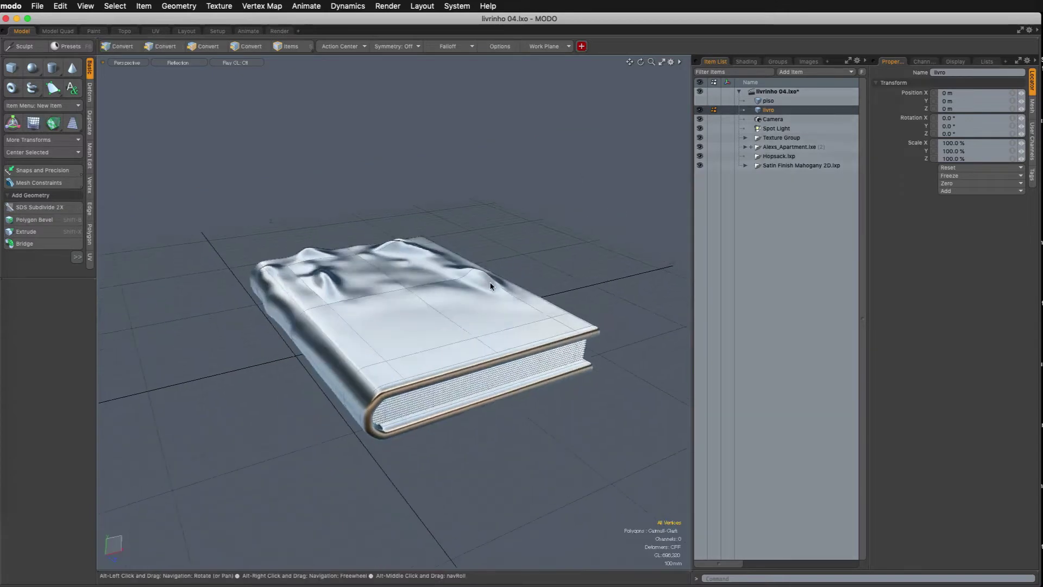
Save the scene with the book isolated in the viewport
alt+drag(381, 292, 482, 319)
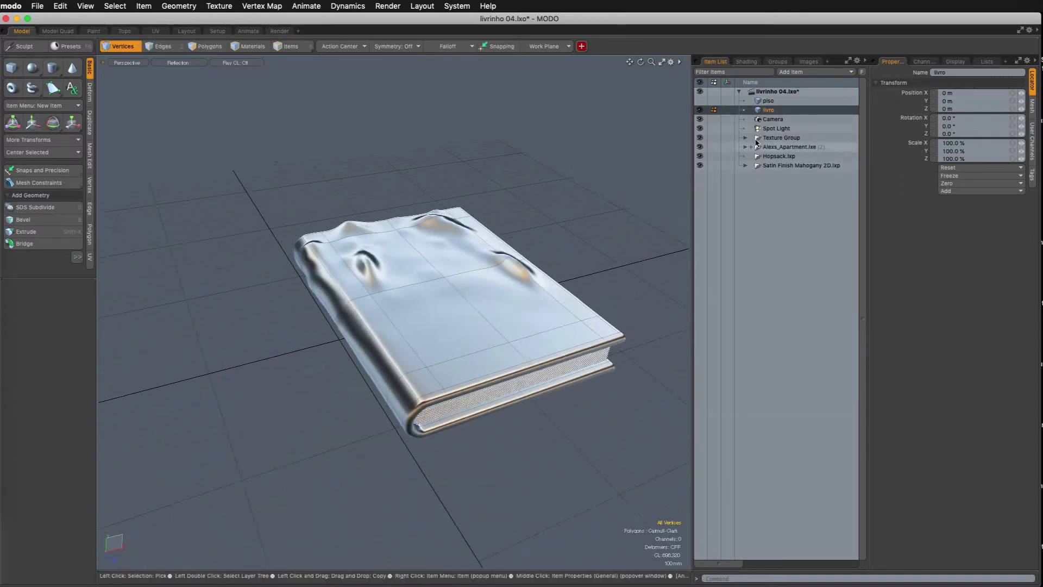
alt+shift+drag(467, 269, 433, 281)
key(super+s)
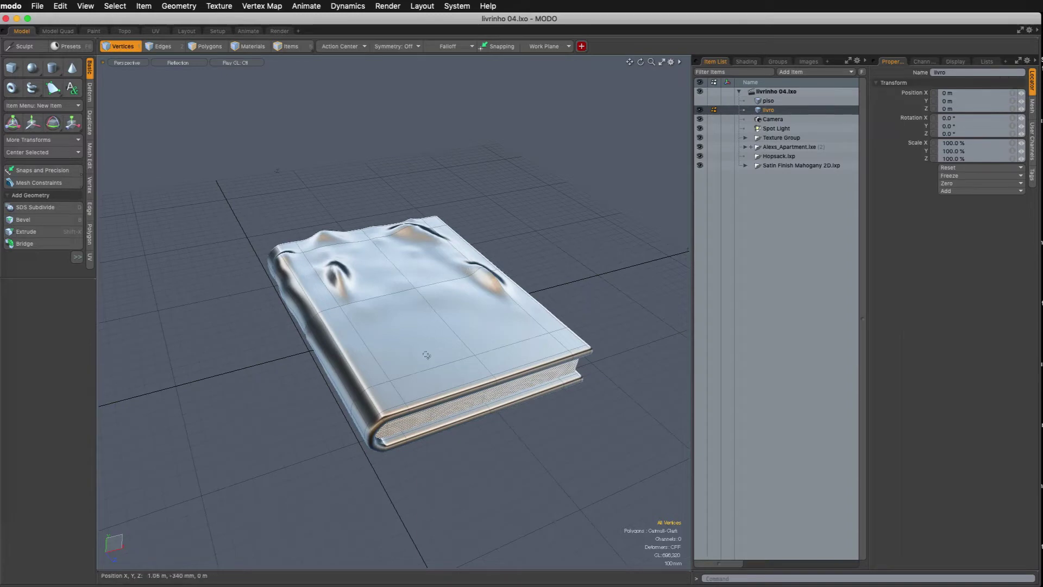
Examine the book's cover, spine and page layers in the perspective and Front views, ending in the Front view
key(KP_1)
key(KP_2)
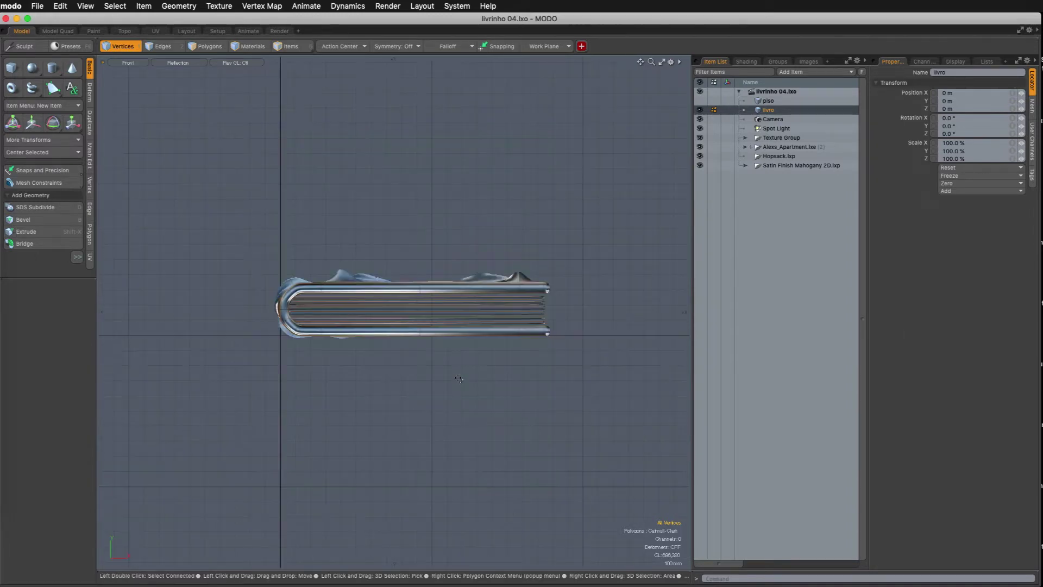
ctrl+alt+drag(405, 271, 345, 271)
mouse_move(345, 271)
alt+shift+mouse_down()
mouse_move(406, 266)
mouse_move(394, 278)
mouse_move(332, 267)
alt+shift+mouse_up()
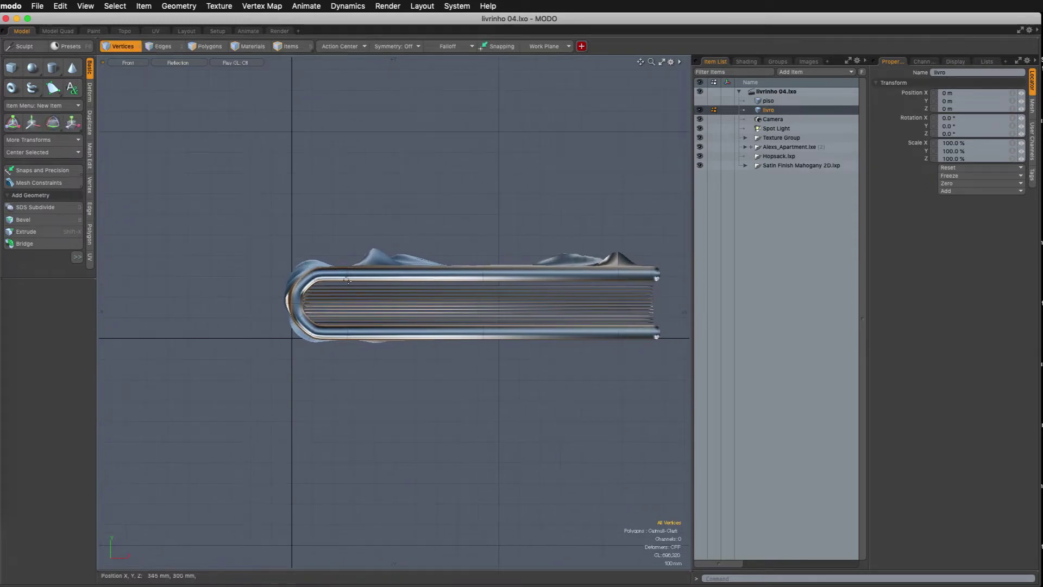
key(ctrl+space)
click(477, 226)
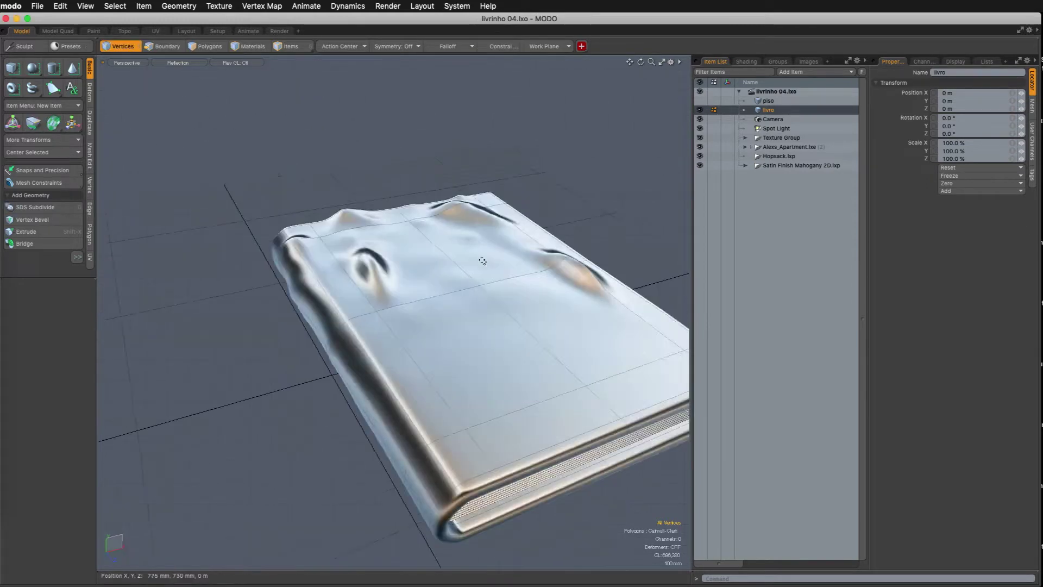
alt+drag(483, 261, 461, 242)
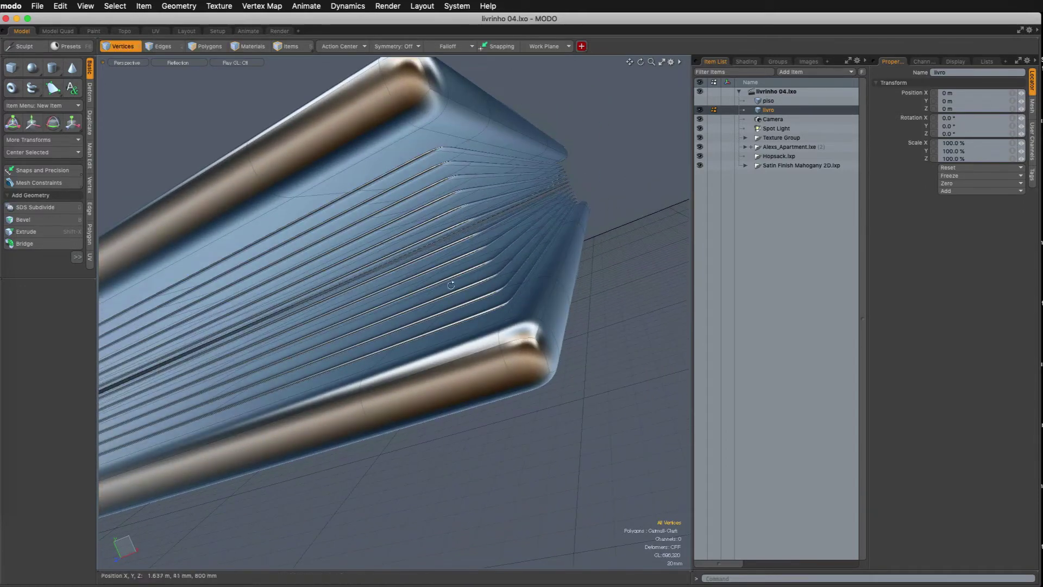
alt+drag(451, 285, 429, 282)
alt+drag(429, 282, 404, 323)
key(KP_2)
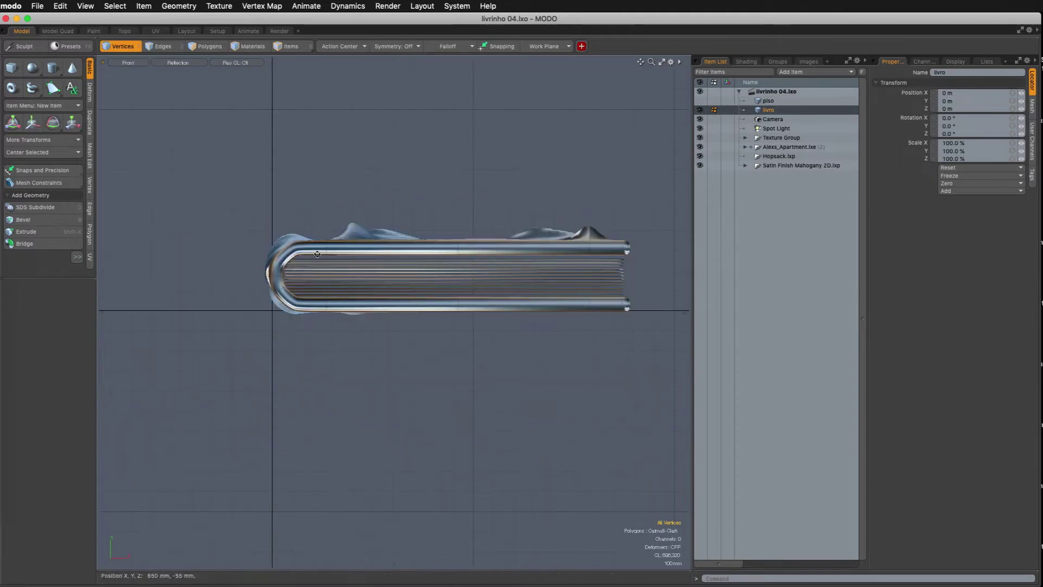
ctrl+alt+drag(291, 266, 347, 249)
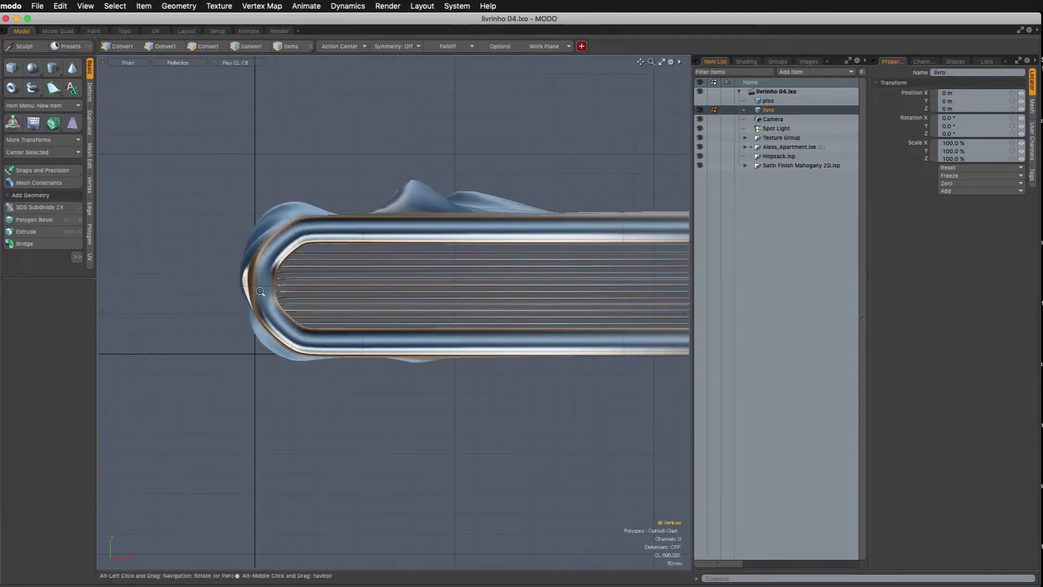
ctrl+alt+drag(248, 295, 256, 225)
ctrl+alt+drag(288, 292, 266, 331)
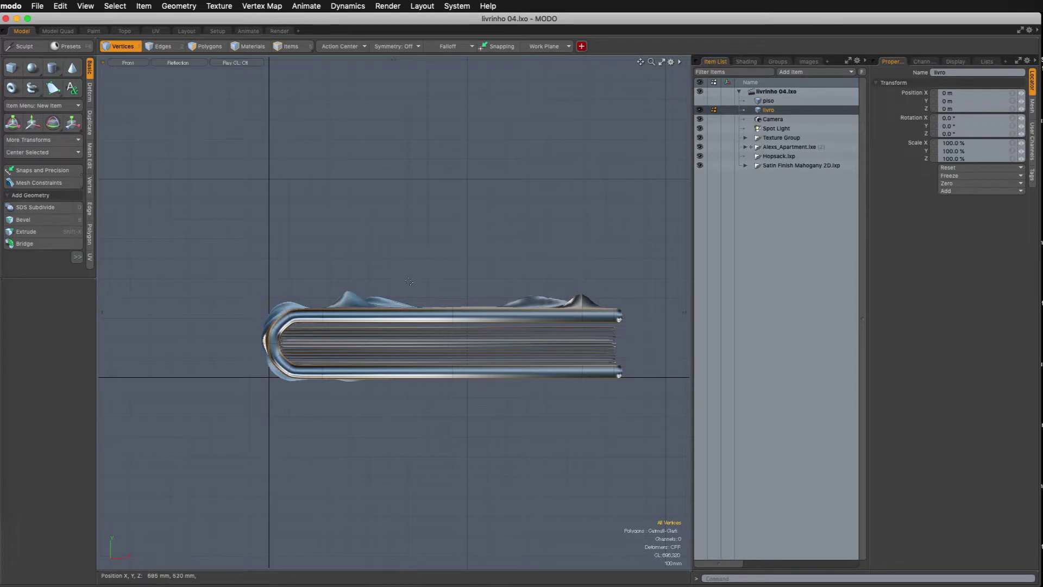
ctrl+alt+drag(410, 282, 398, 278)
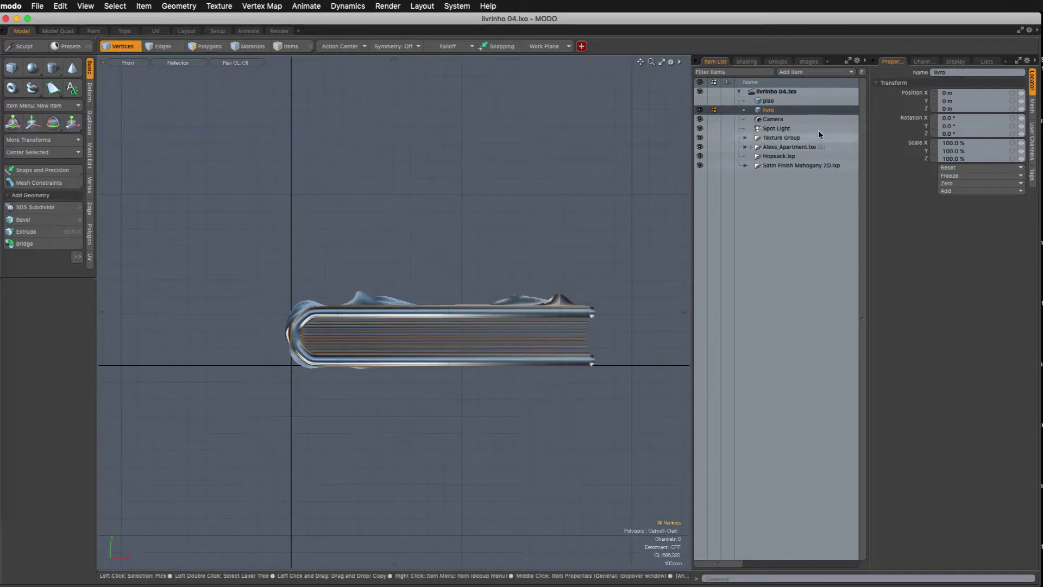
Create two relative morph maps for the livro mesh, named base and 1
click(987, 62)
click(895, 101)
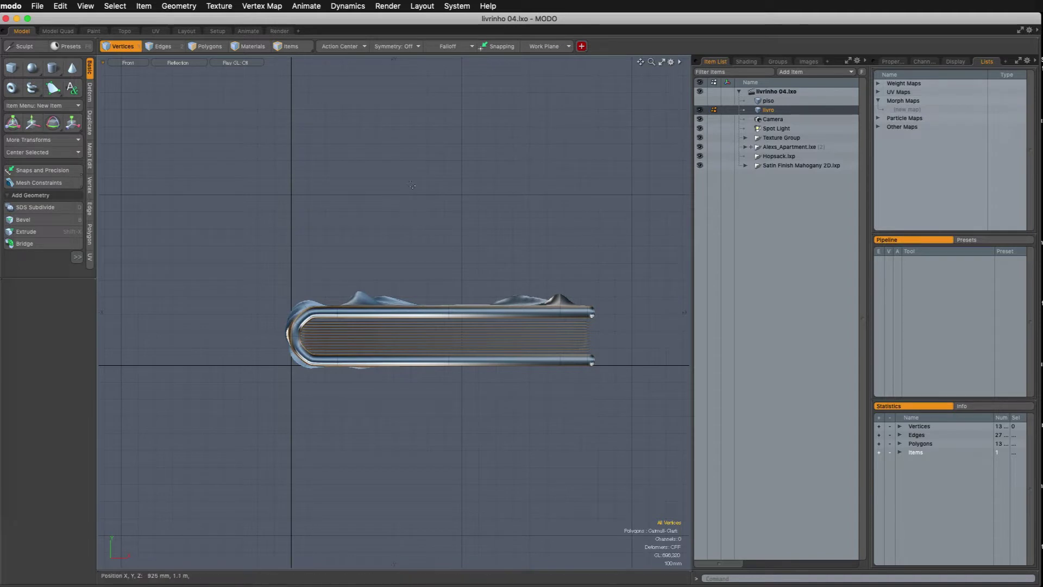
scroll(403, 218, down, 1)
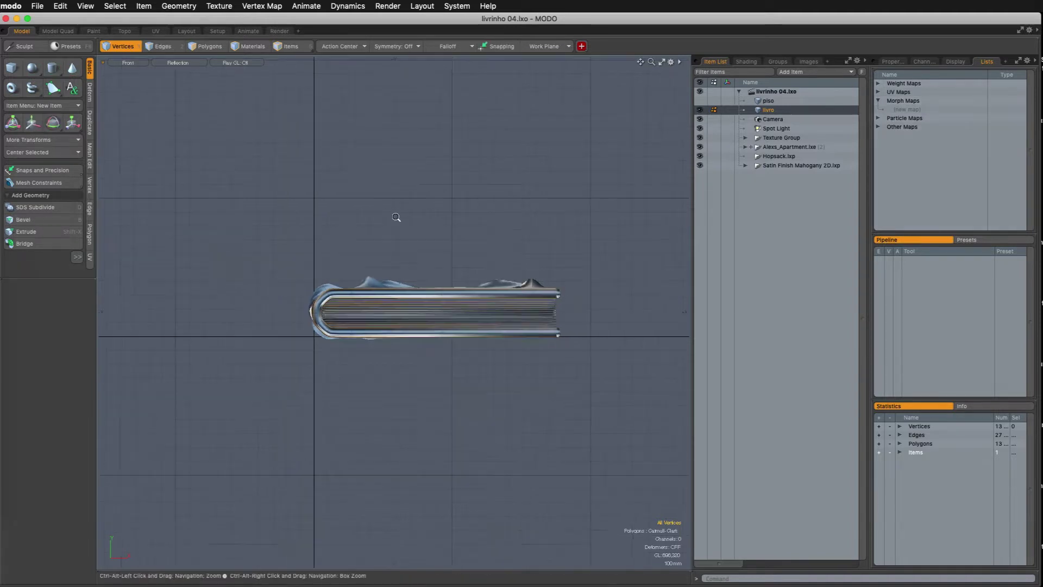
click(906, 110)
text(base)
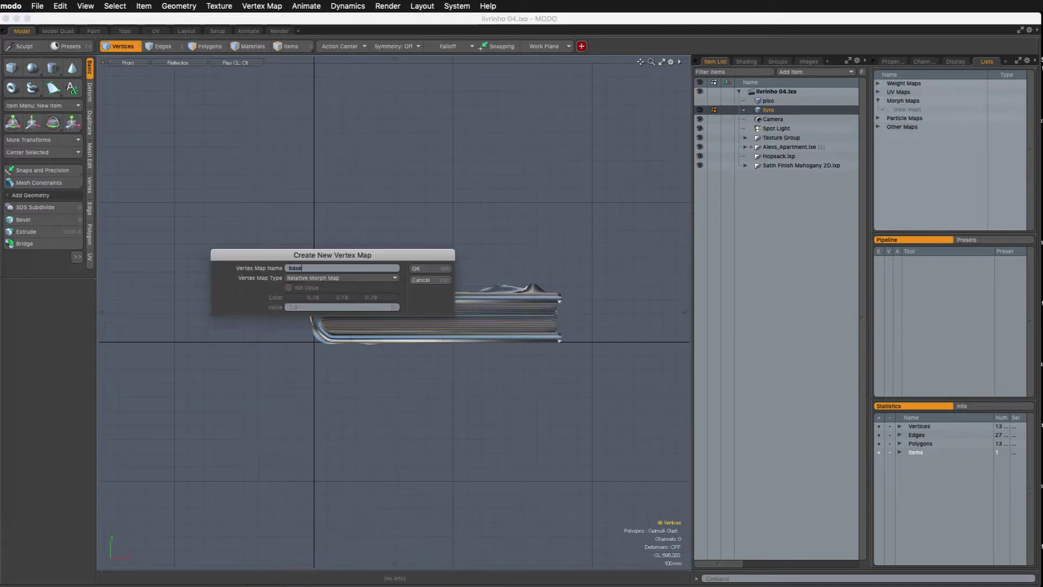
key(Return)
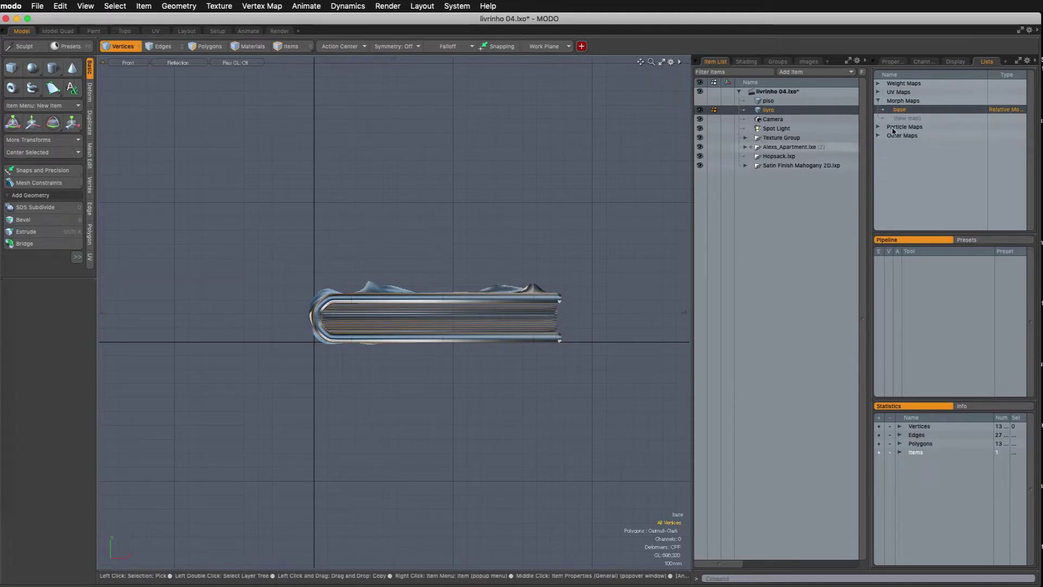
click(907, 118)
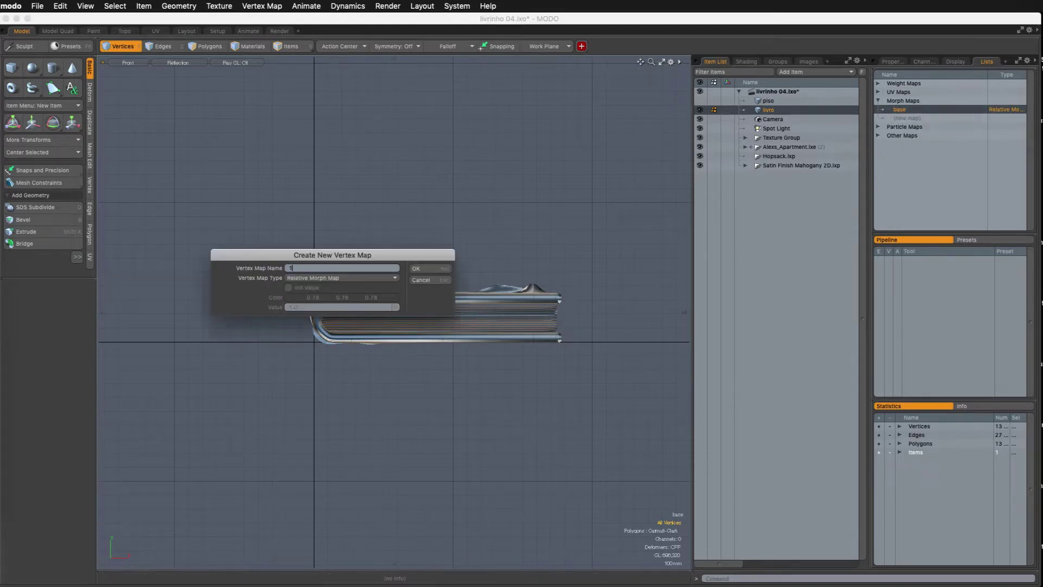
key(Return)
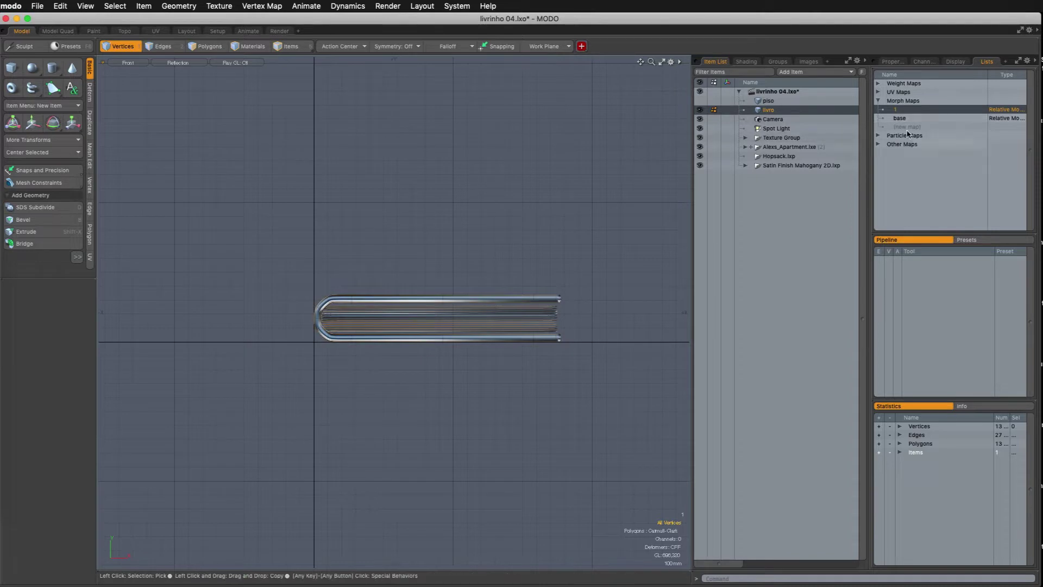
Select the upper cover's polygons and grow the selection around the spine to where the lower cover begins
ctrl+alt+drag(419, 271, 445, 252)
alt+shift+drag(423, 234, 368, 236)
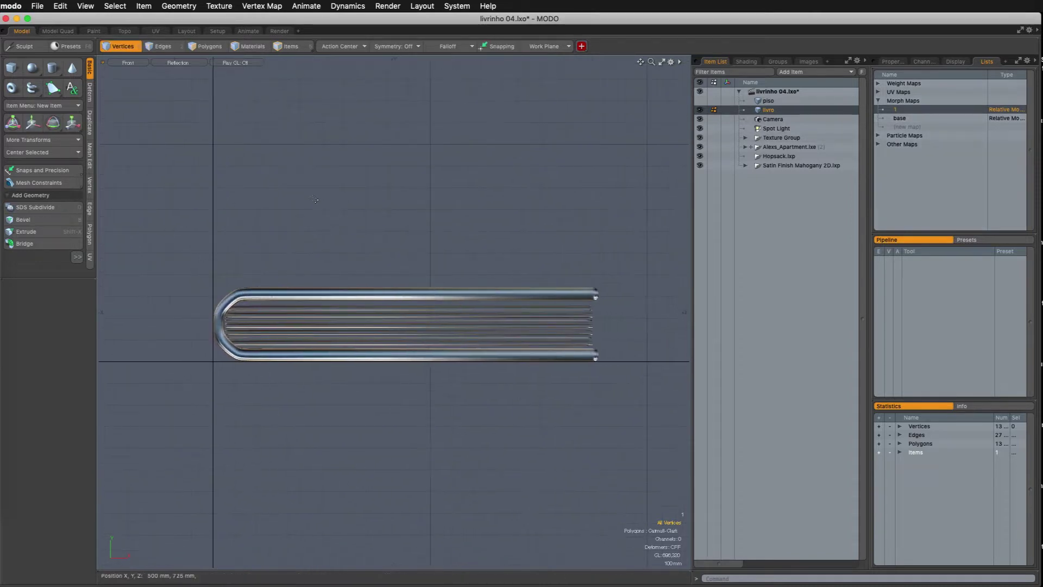
click(206, 47)
scroll(565, 293, up, 2)
click(569, 296)
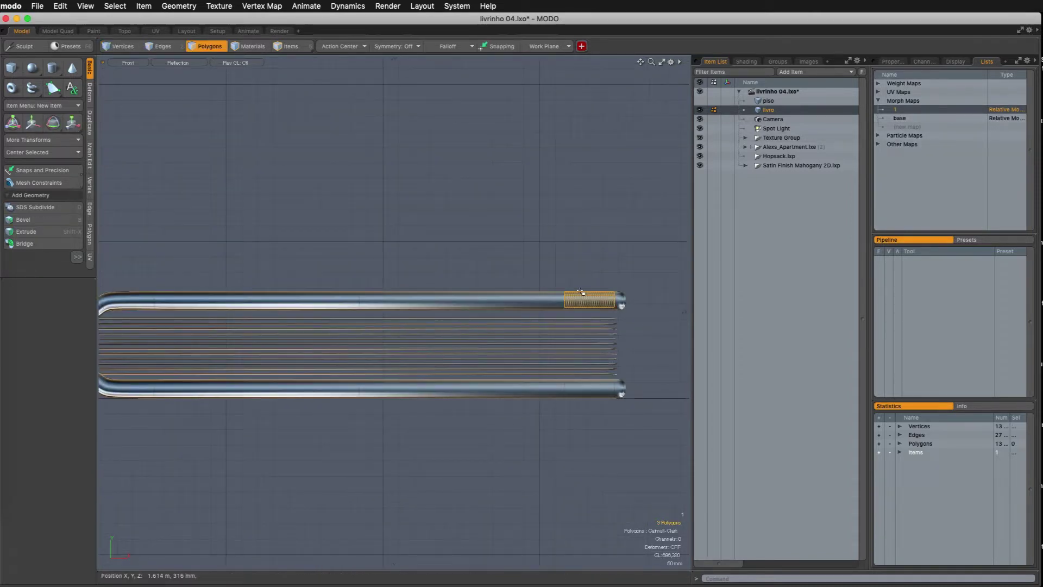
key(shift+Up)
key(shift+Up)
key(shift+Up)
key(shift+Up)
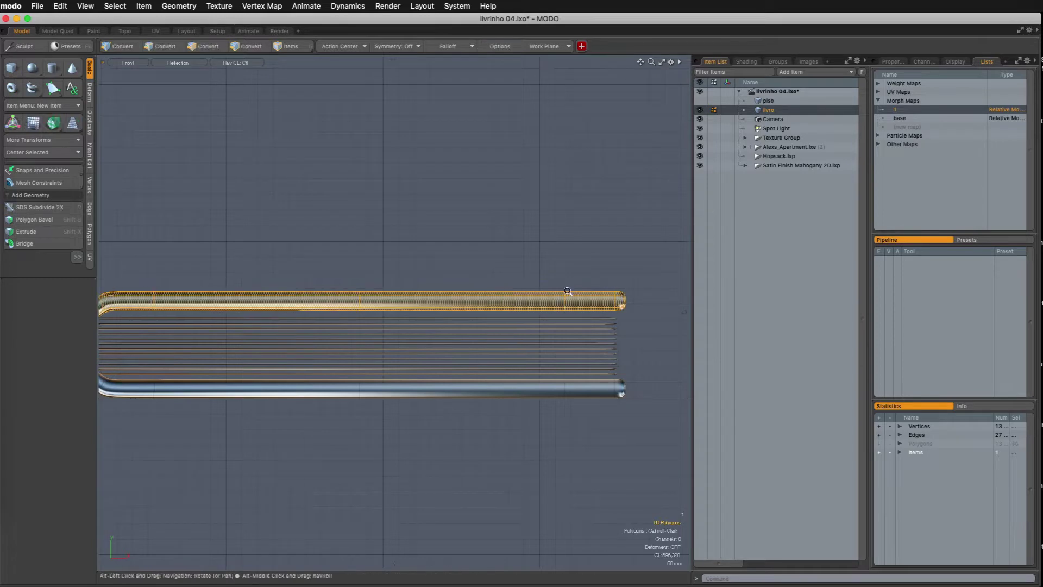
alt+shift+drag(463, 234, 554, 224)
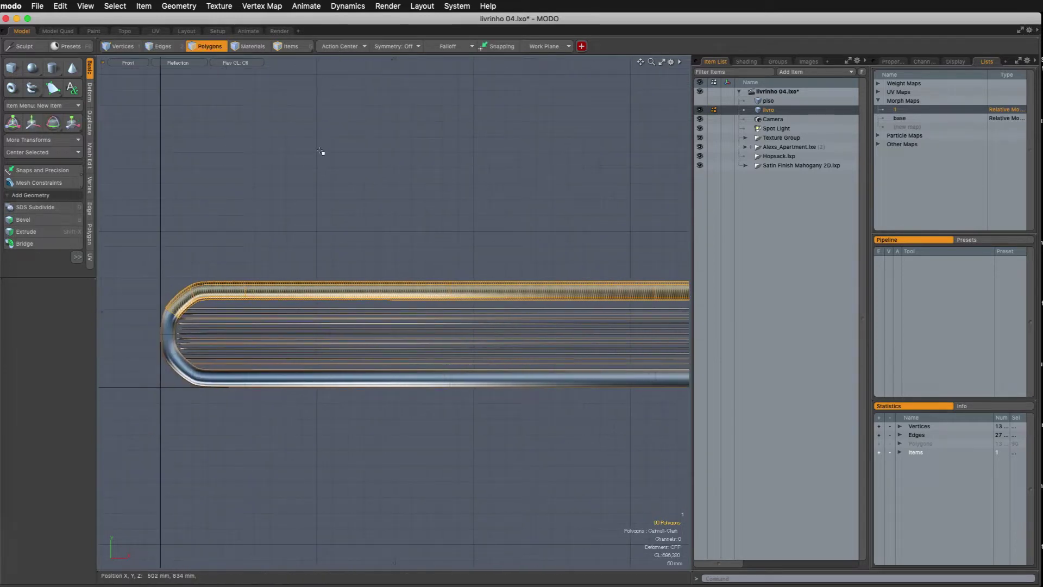
mouse_move(327, 202)
ctrl+alt+mouse_down()
mouse_move(303, 213)
mouse_move(323, 217)
ctrl+alt+mouse_up()
key(shift+Up)
key(shift+Up)
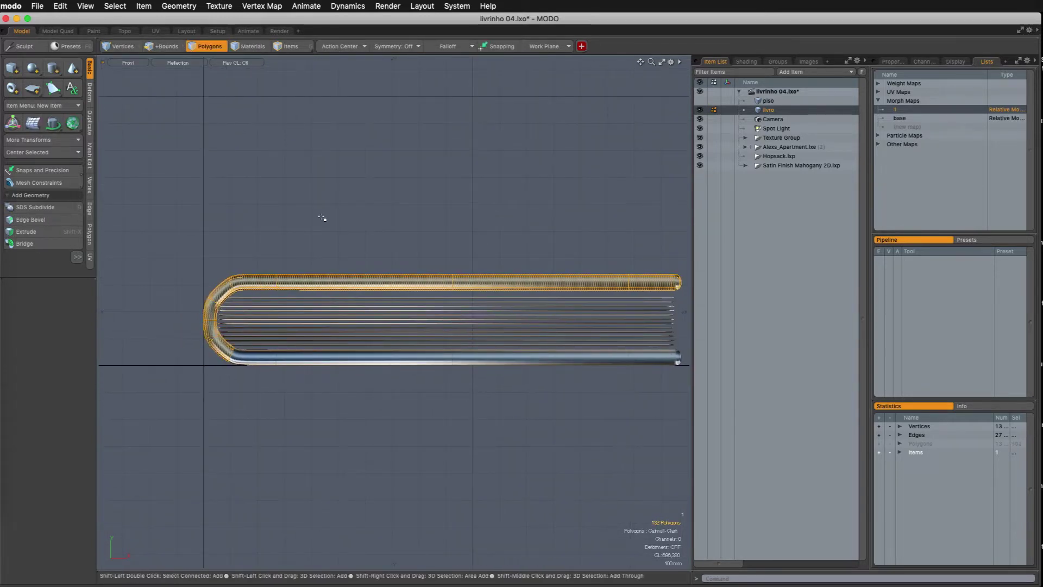
Set the action center to Element and rotate the selected cover open about 45 degrees around the spine's lower end in morph map 1
click(351, 46)
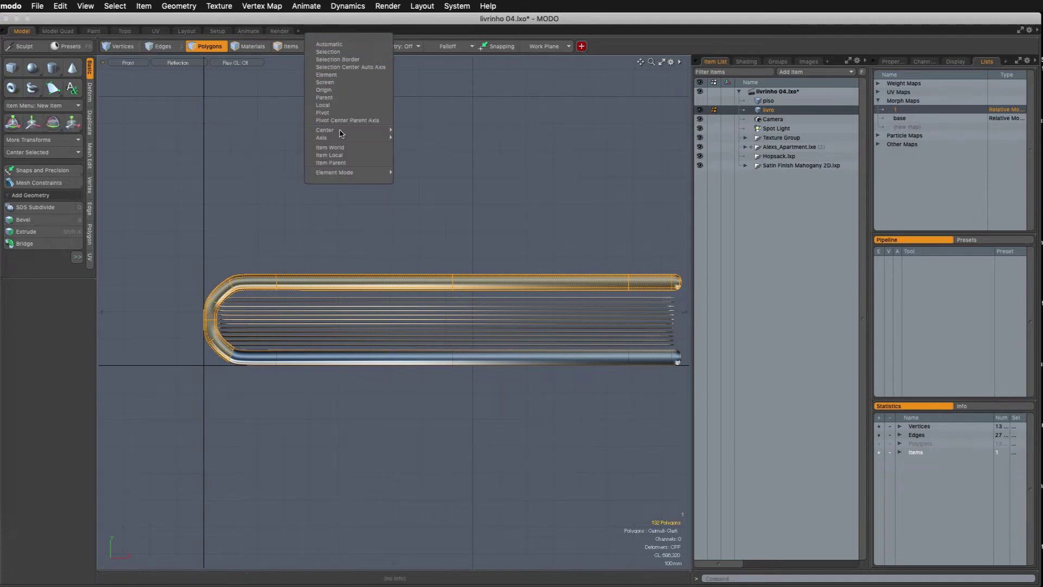
click(326, 74)
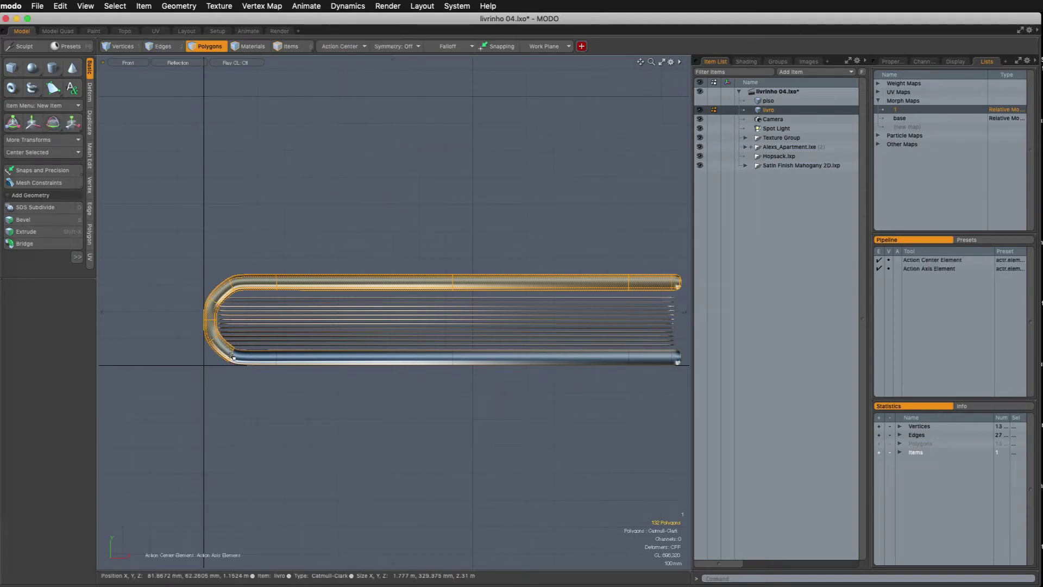
key(y)
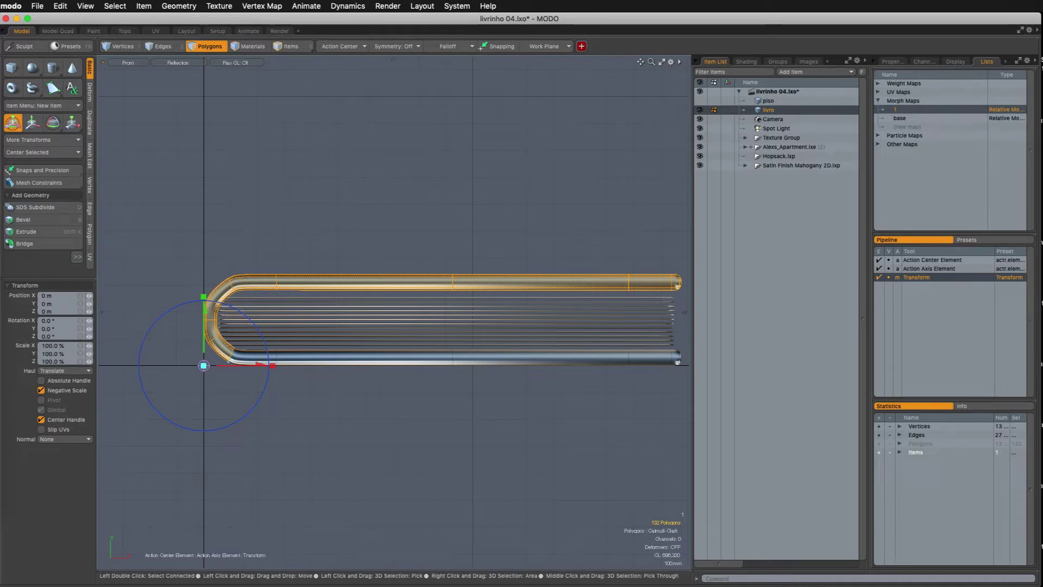
click(233, 359)
ctrl+alt+drag(341, 252, 296, 295)
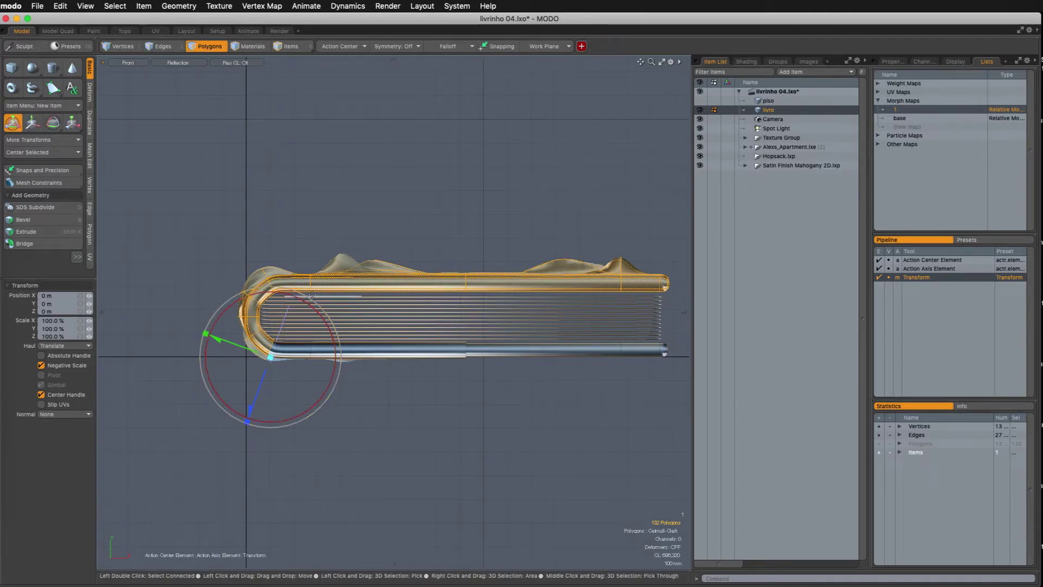
key(ctrl)
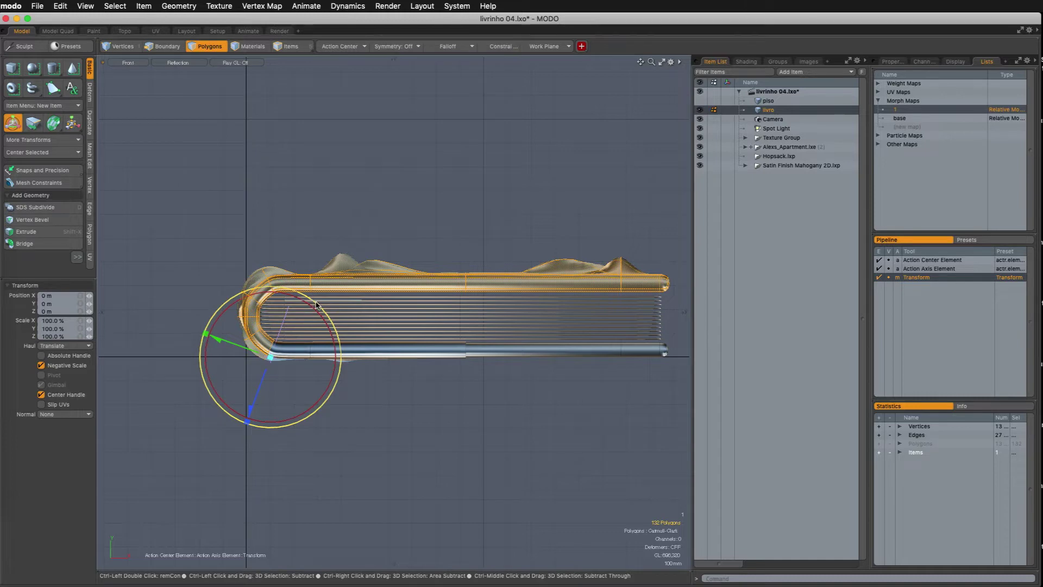
ctrl+drag(313, 299, 270, 271)
ctrl+alt+drag(345, 259, 307, 258)
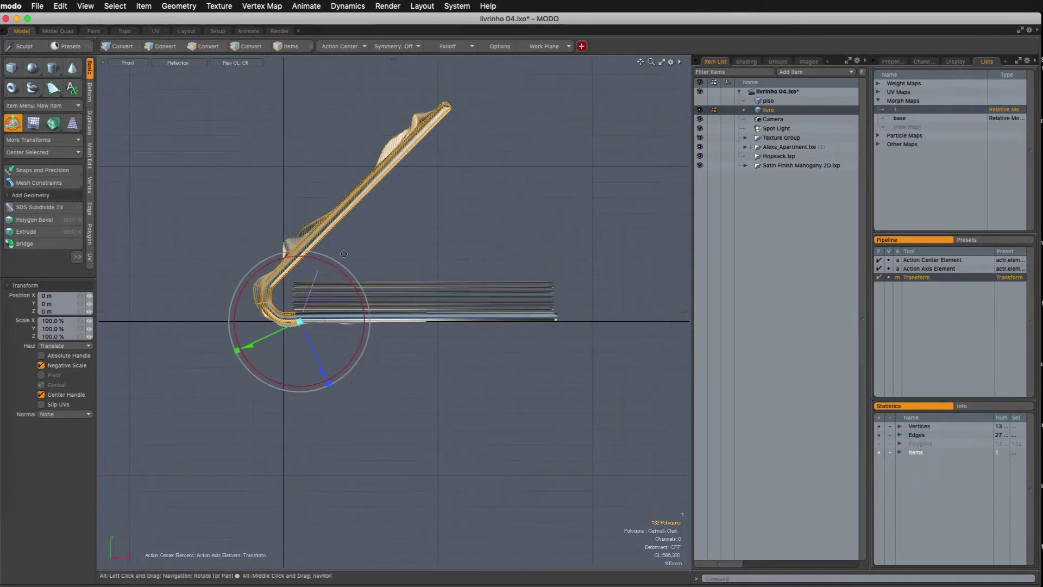
alt+shift+drag(381, 234, 353, 290)
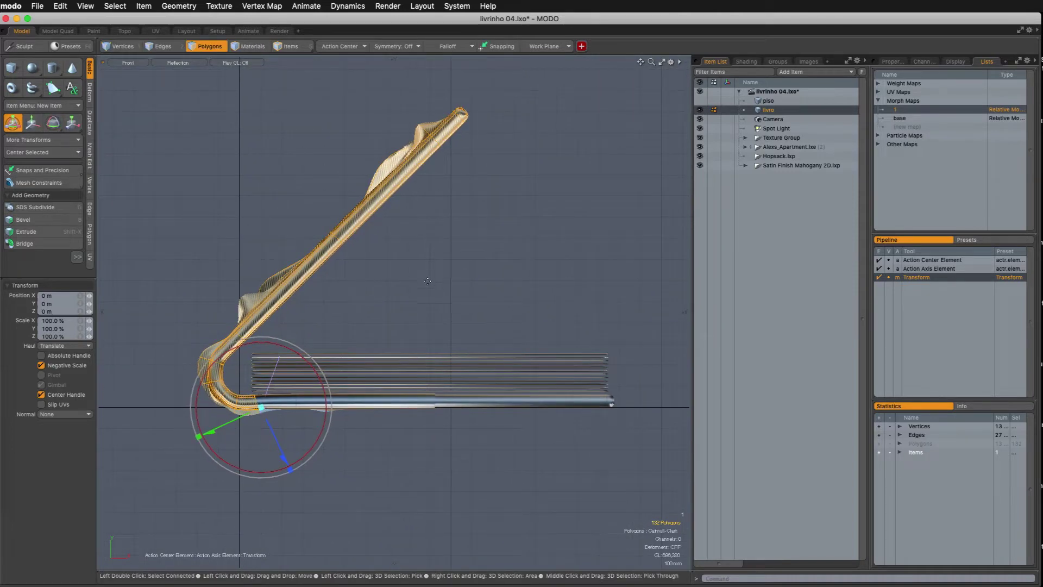
key(q)
Turn off the capinha fera disp displacement texture in the capa material
click(746, 61)
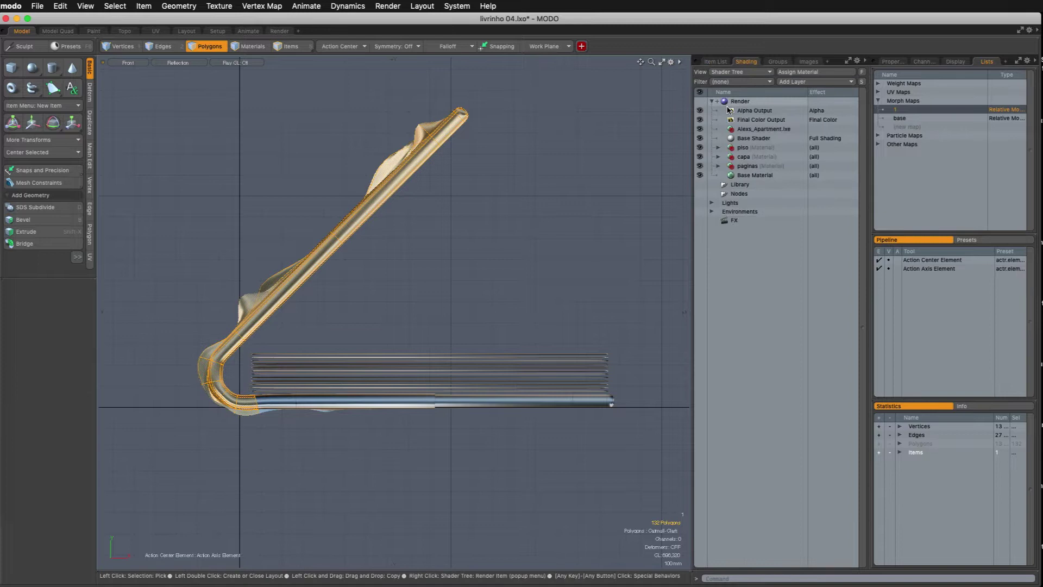
click(718, 156)
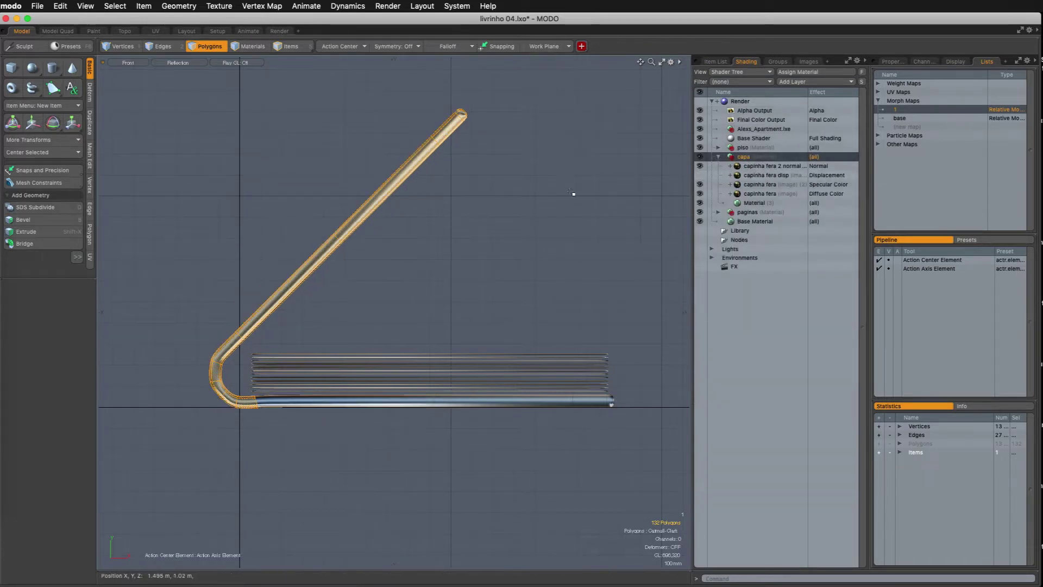
scroll(573, 194, down, 1)
alt+drag(572, 194, 559, 172)
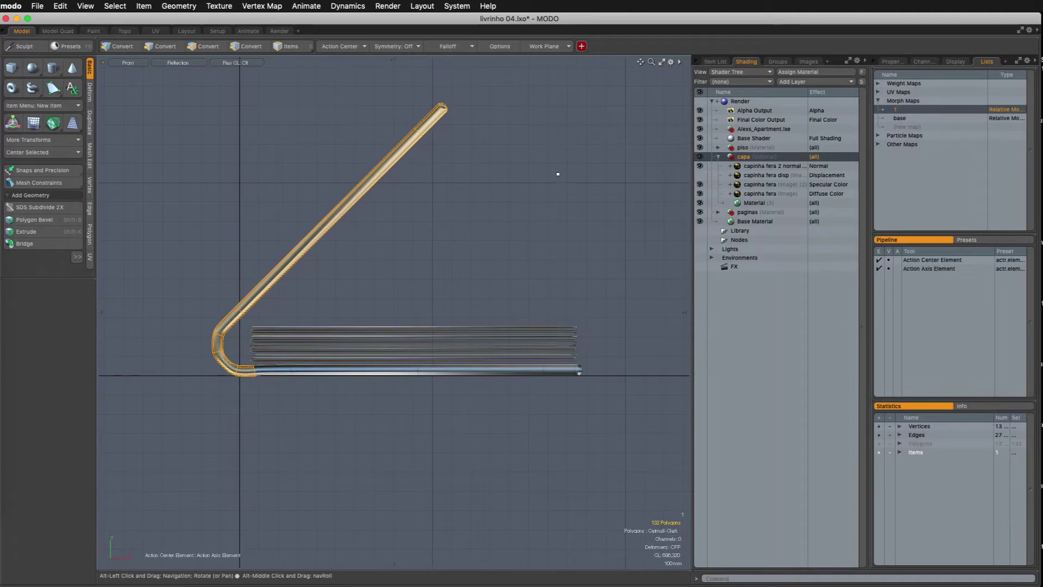
Select the book's uppermost page and rotate it open 45 degrees around its spine-side end in morph map 1
click(463, 240)
mouse_move(253, 326)
ctrl+alt+mouse_down()
mouse_move(369, 297)
mouse_move(260, 321)
ctrl+alt+mouse_up()
double_click(256, 328)
alt+drag(344, 295, 361, 284)
scroll(361, 284, down, 4)
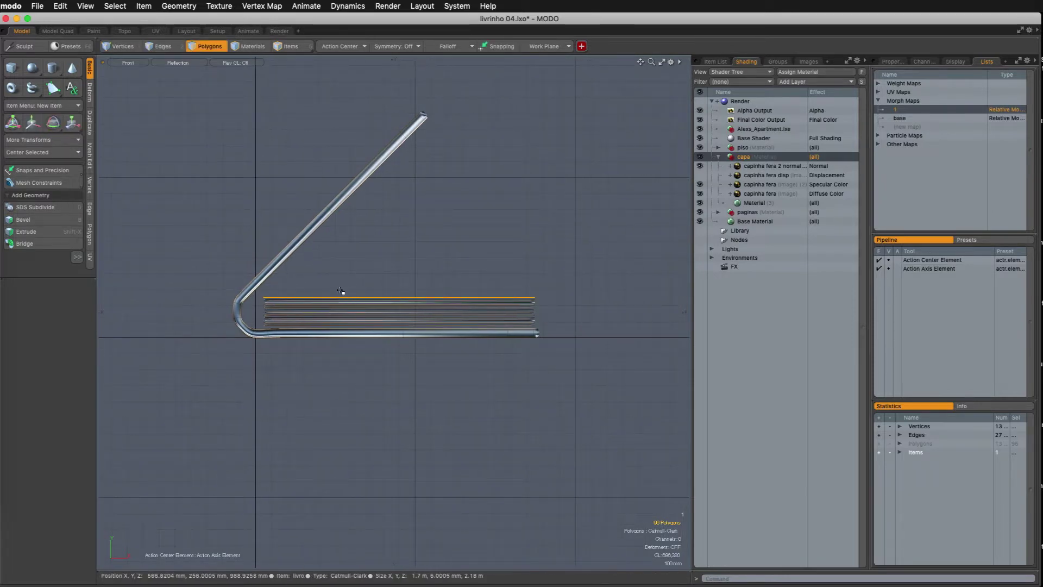
scroll(299, 282, up, 3)
key(y)
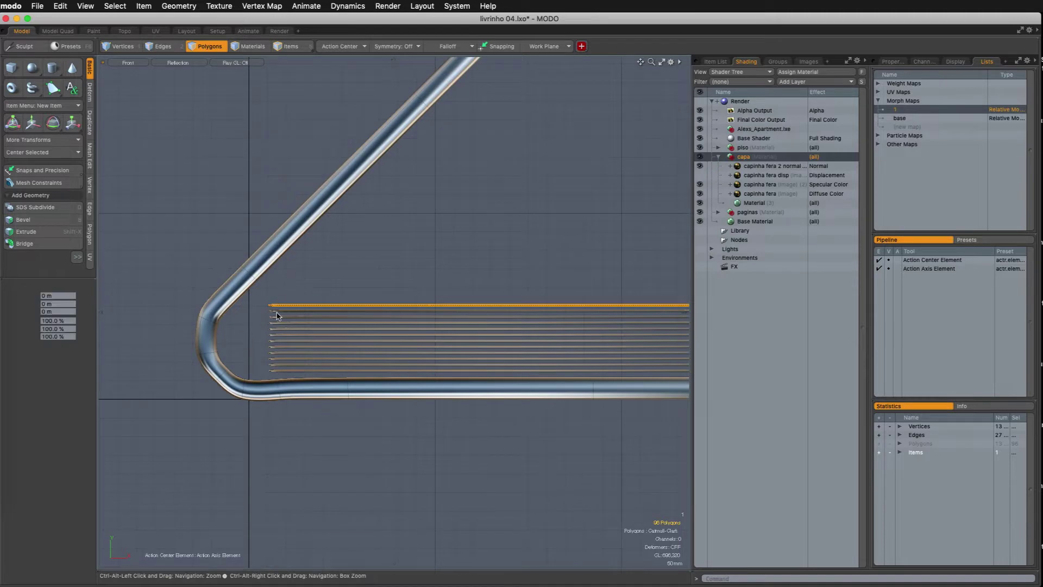
click(270, 308)
click(267, 306)
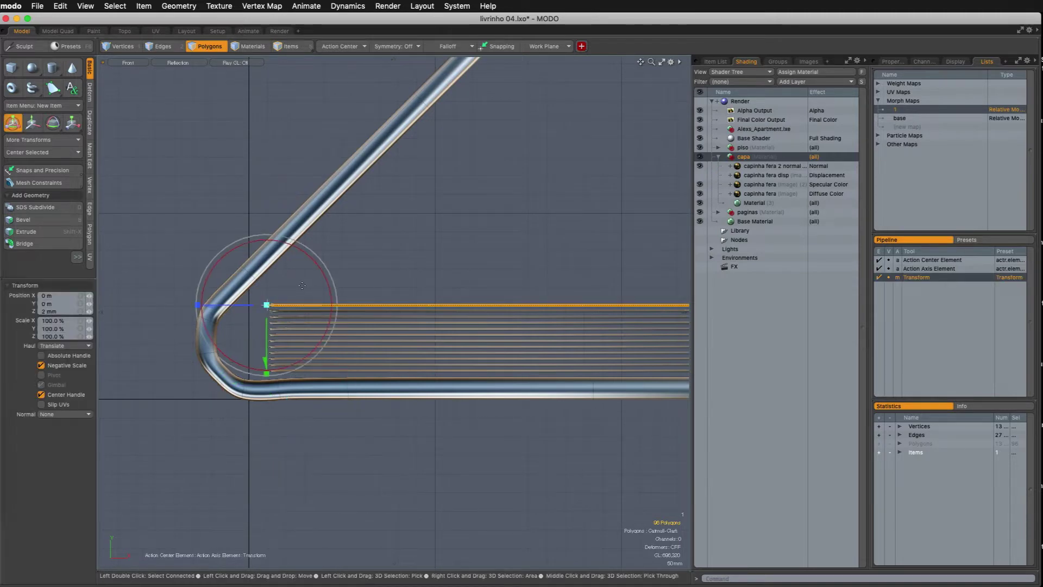
scroll(309, 275, down, 4)
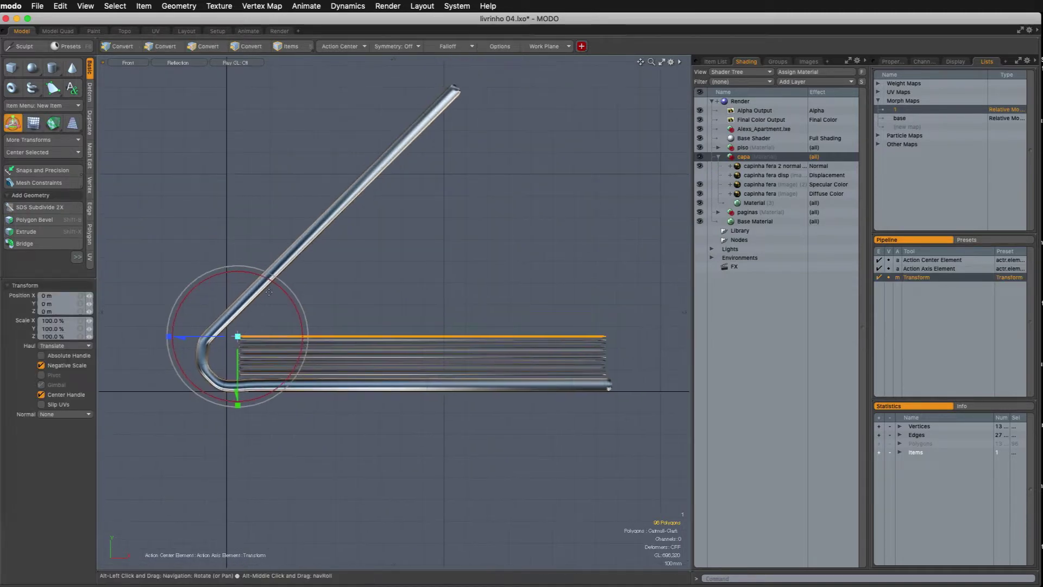
drag(288, 291, 246, 259)
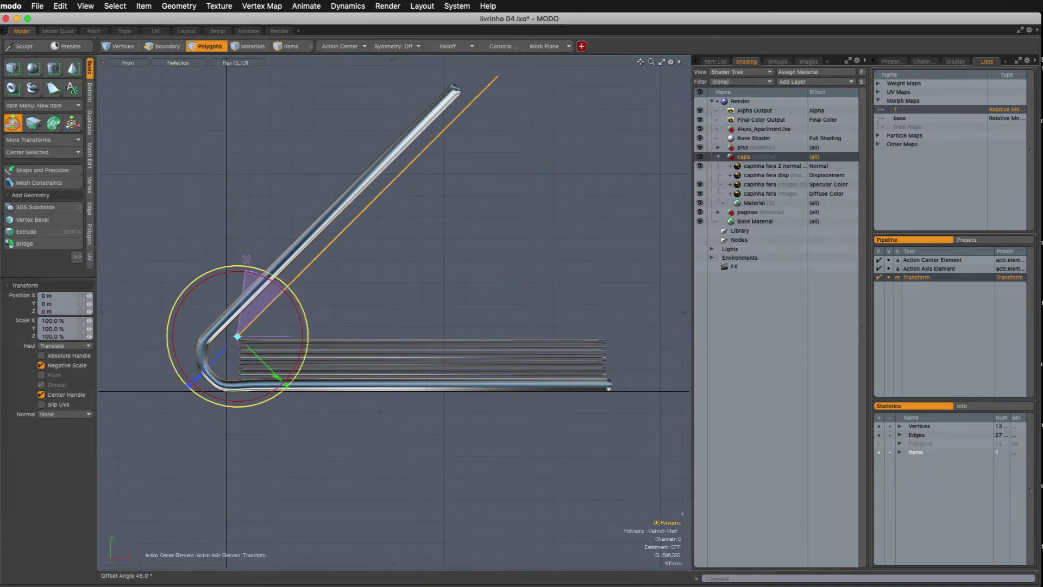
Shorten the rotated page along its length to about 87.5% so it stays inside the open cover
scroll(412, 260, down, 4)
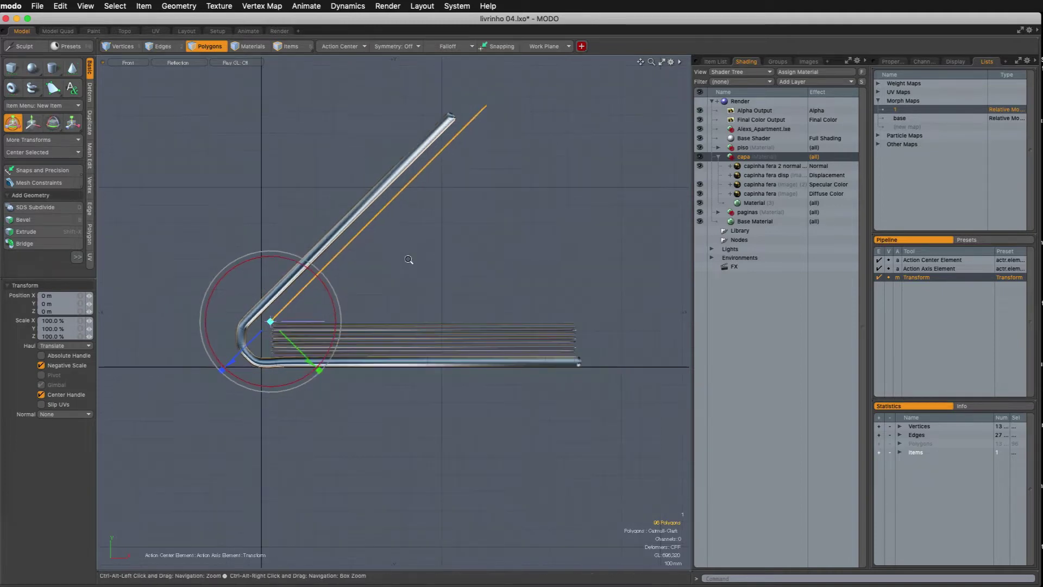
alt+drag(423, 244, 410, 255)
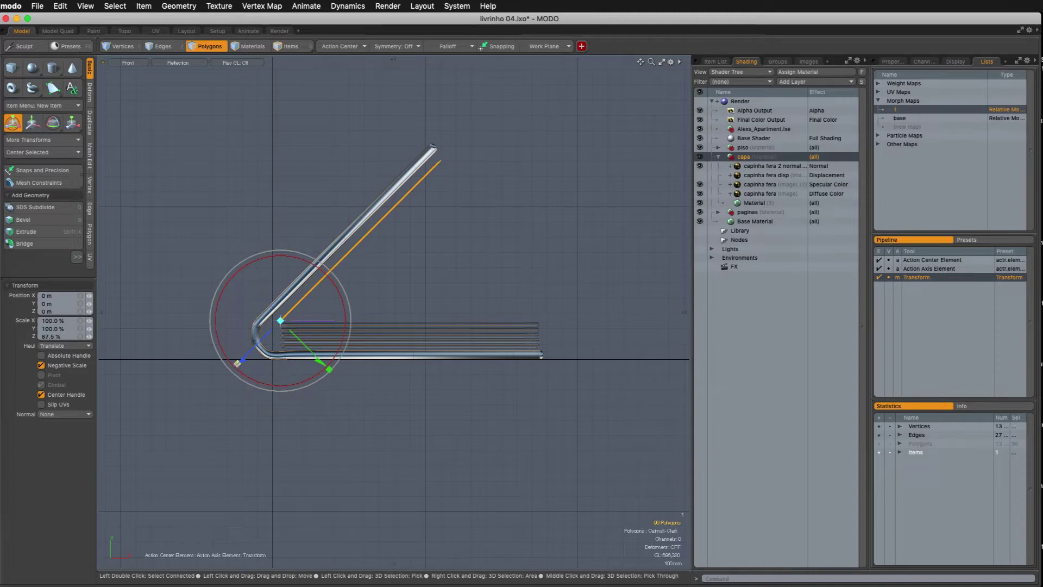
key(q)
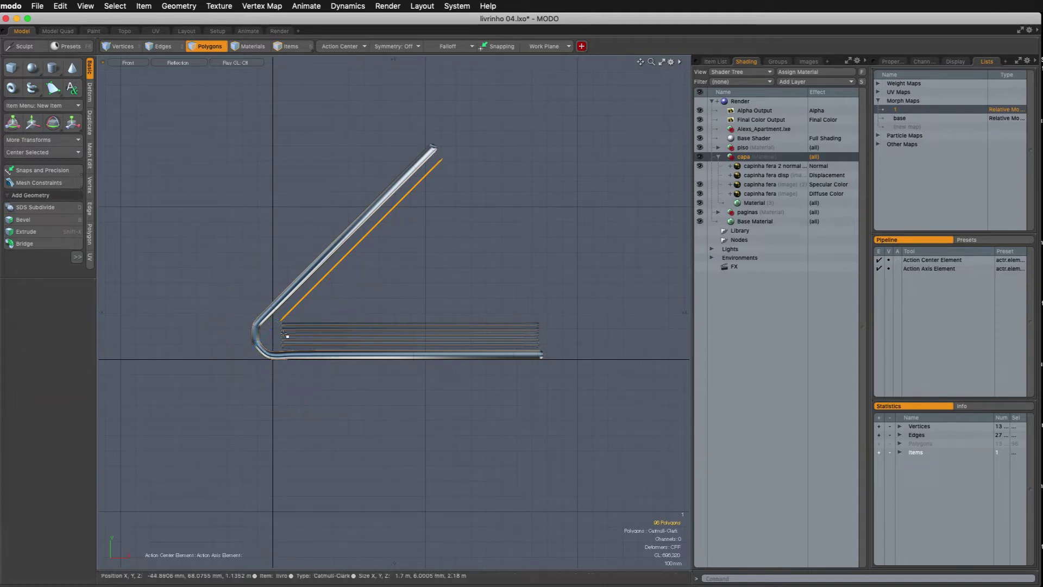
Select the uppermost page still lying flat and activate the Transform tool on it
mouse_move(303, 314)
ctrl+alt+mouse_down()
mouse_move(338, 296)
mouse_move(285, 304)
ctrl+alt+mouse_up()
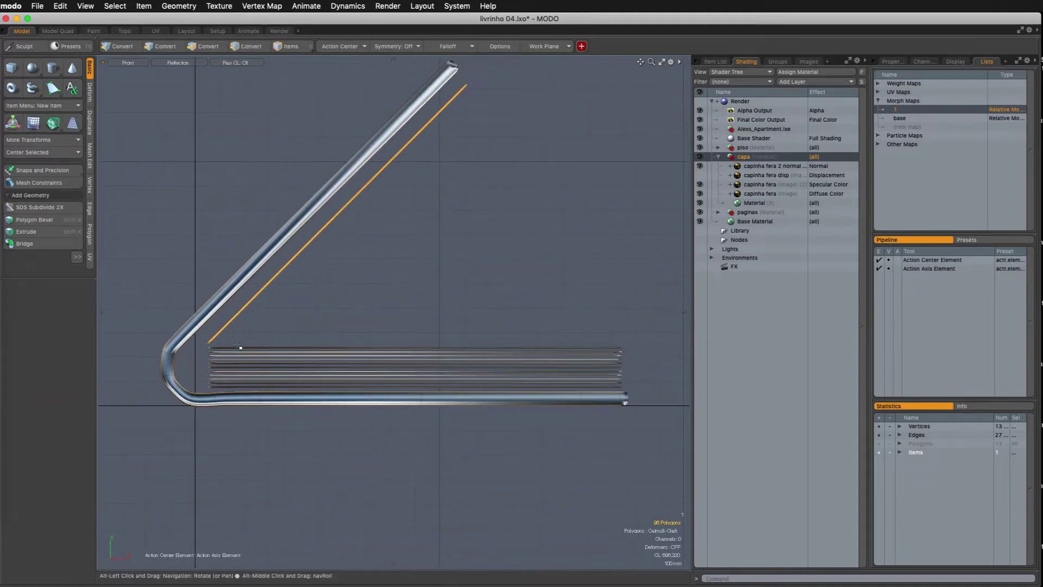
click(235, 348)
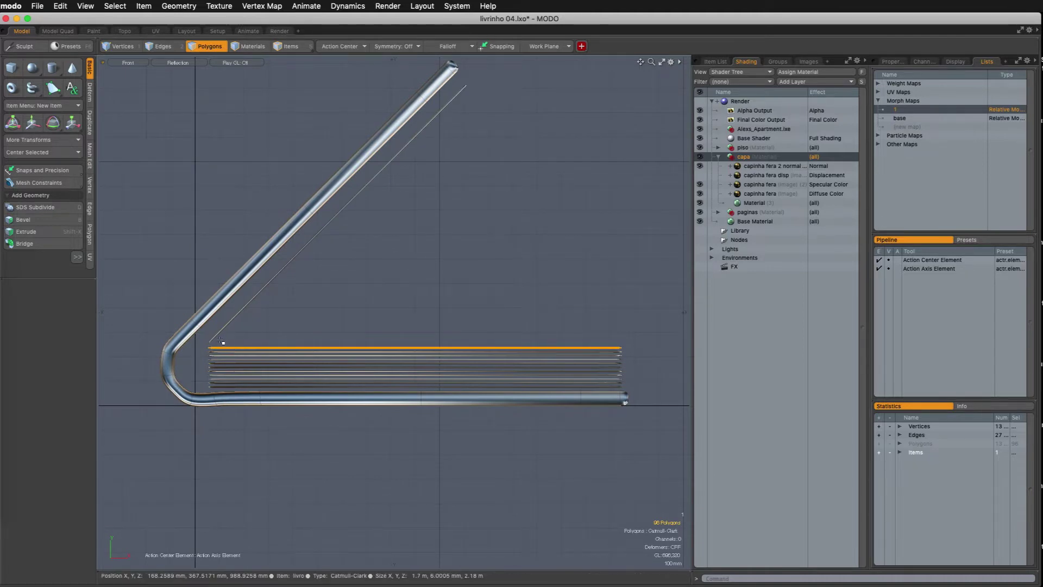
key(w)
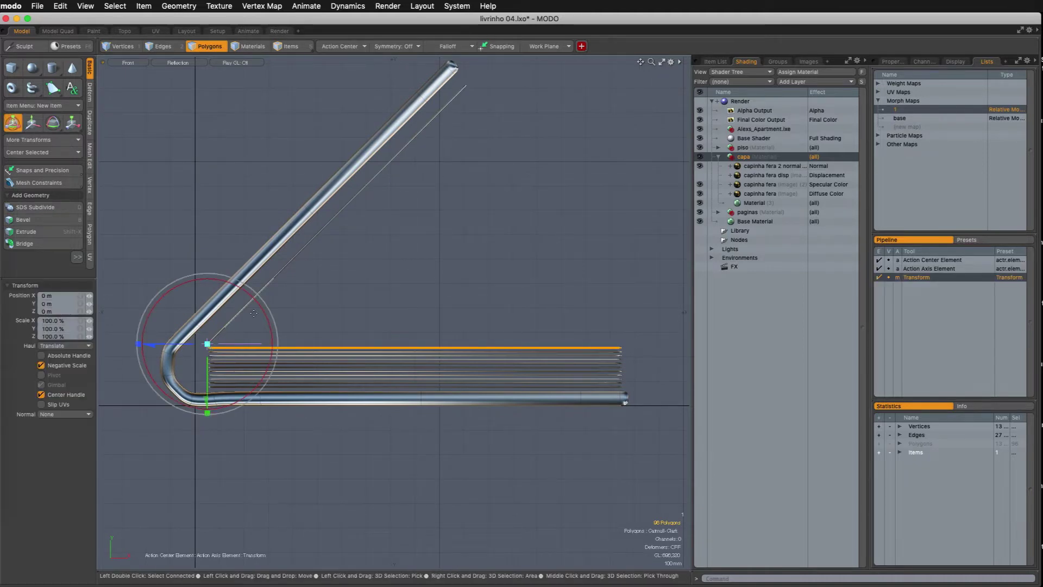
click(315, 266)
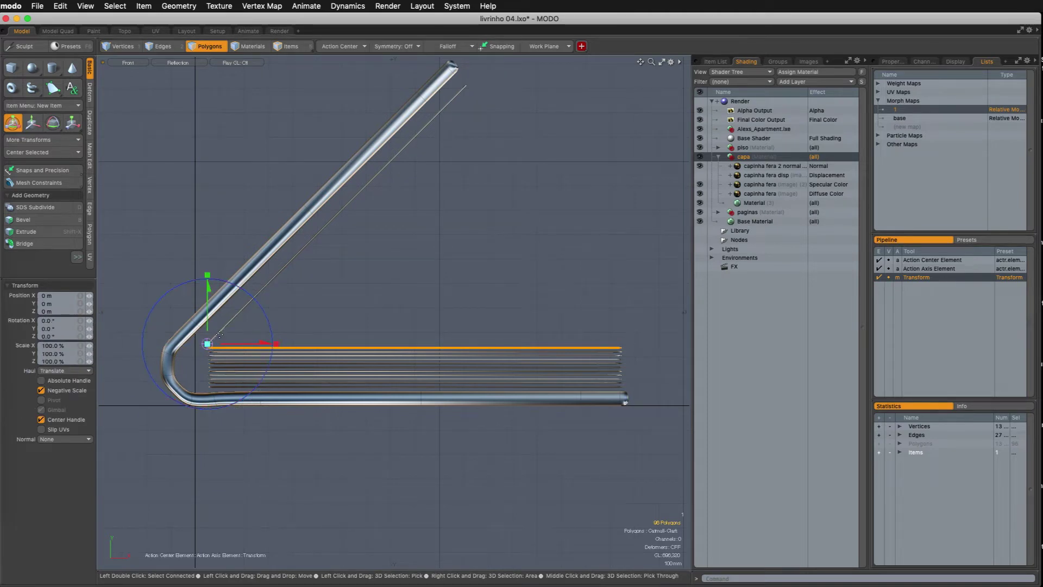
Try the Automatic action center and rotate the selected page 44 degrees around its spine-side end
key(space)
click(331, 46)
click(291, 147)
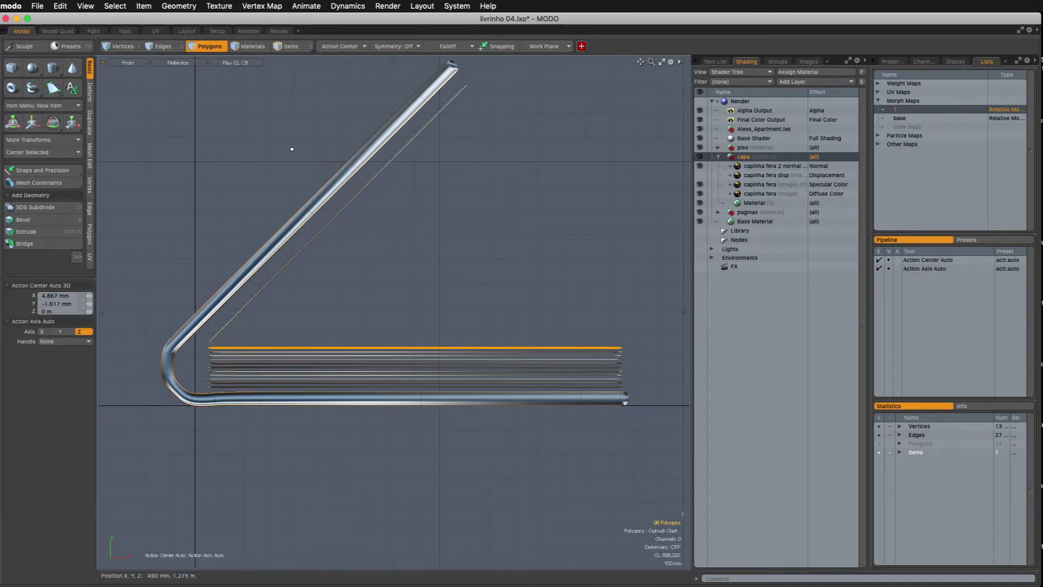
key(y)
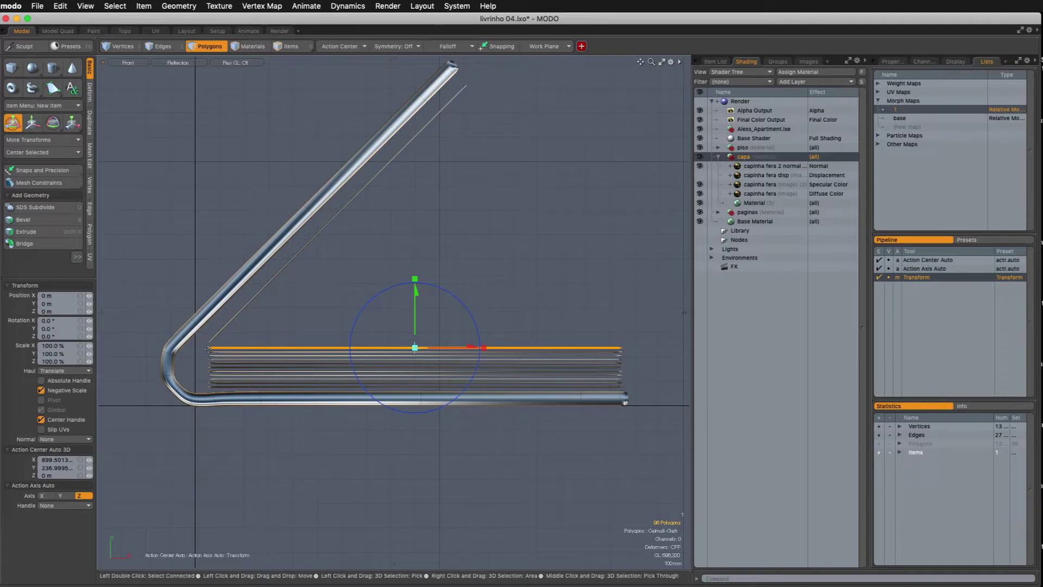
click(209, 349)
scroll(281, 294, down, 2)
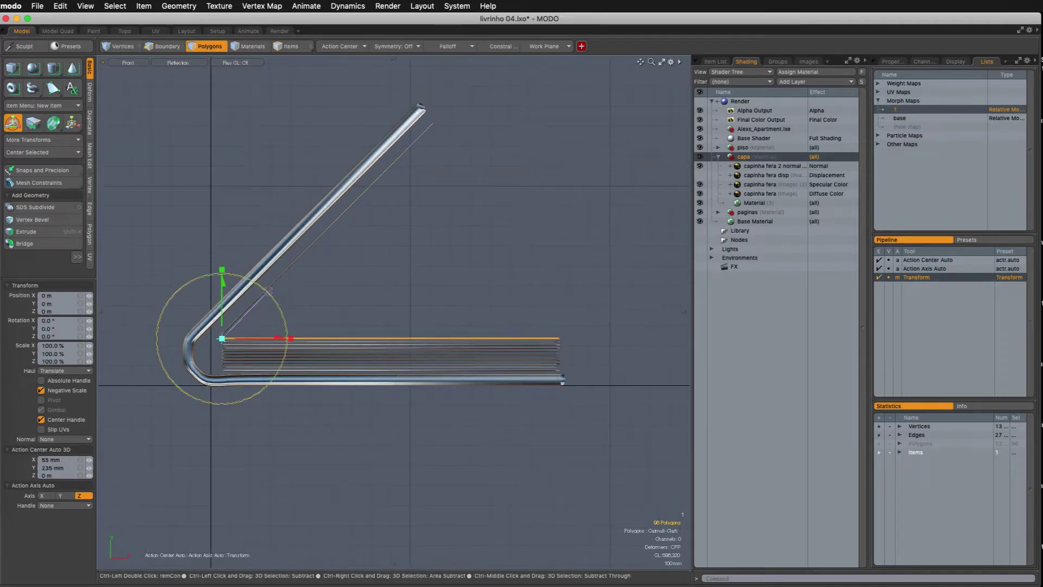
ctrl+drag(269, 290, 244, 279)
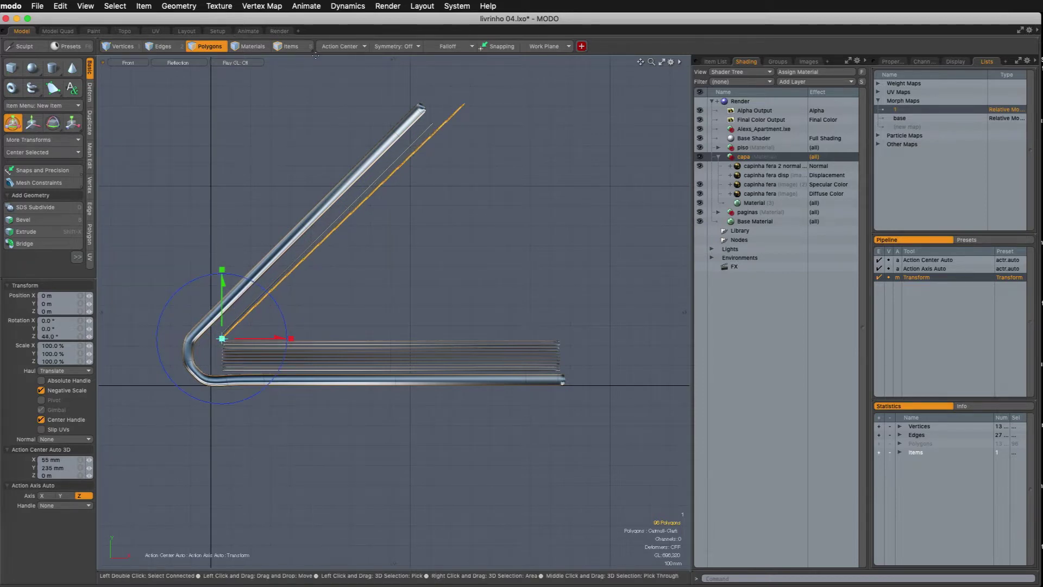
Try shortening the page to about 89% with the Local action center, and undo the page's rotation
click(332, 46)
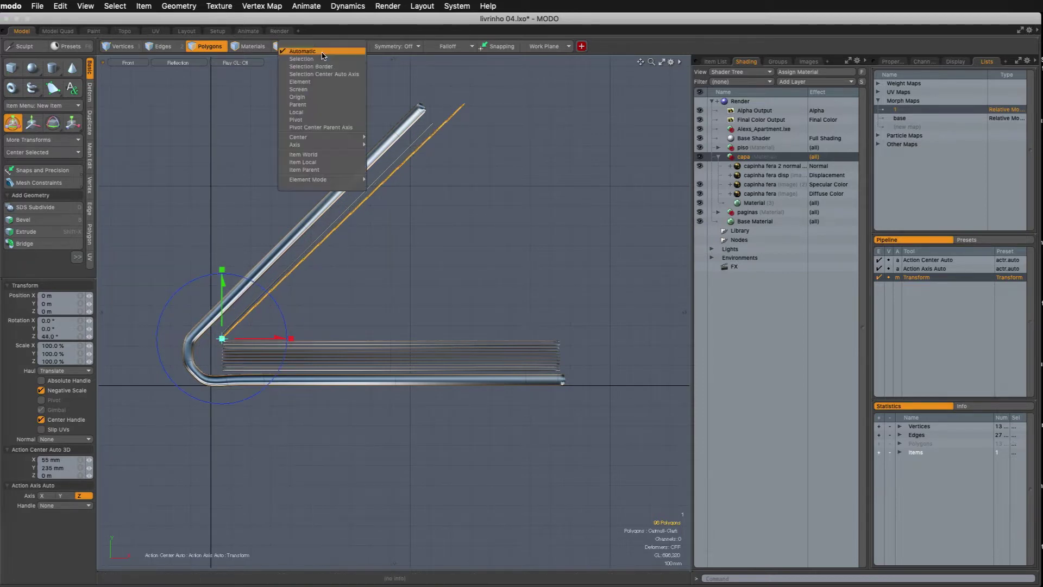
click(304, 112)
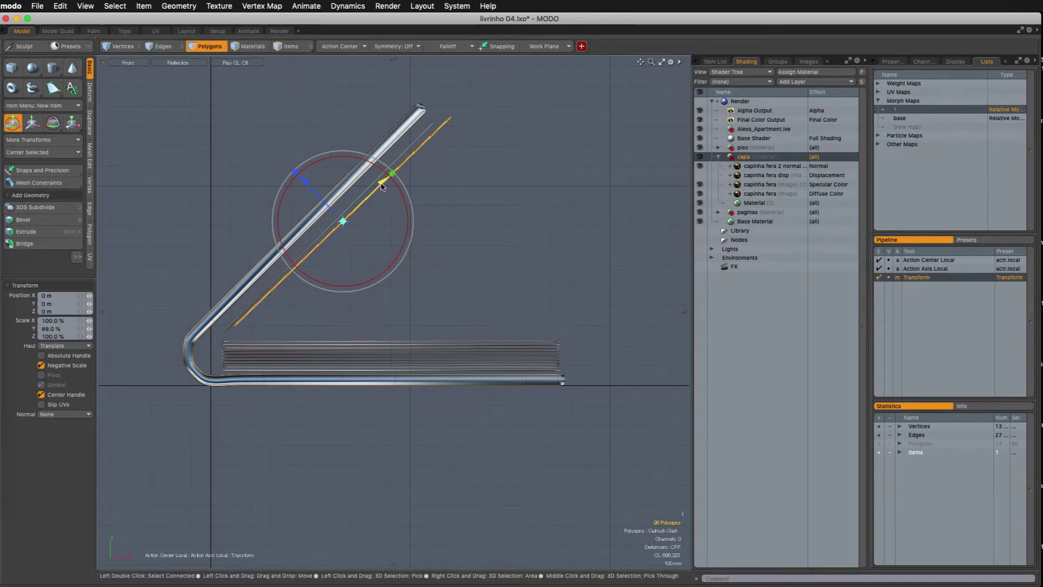
key(q)
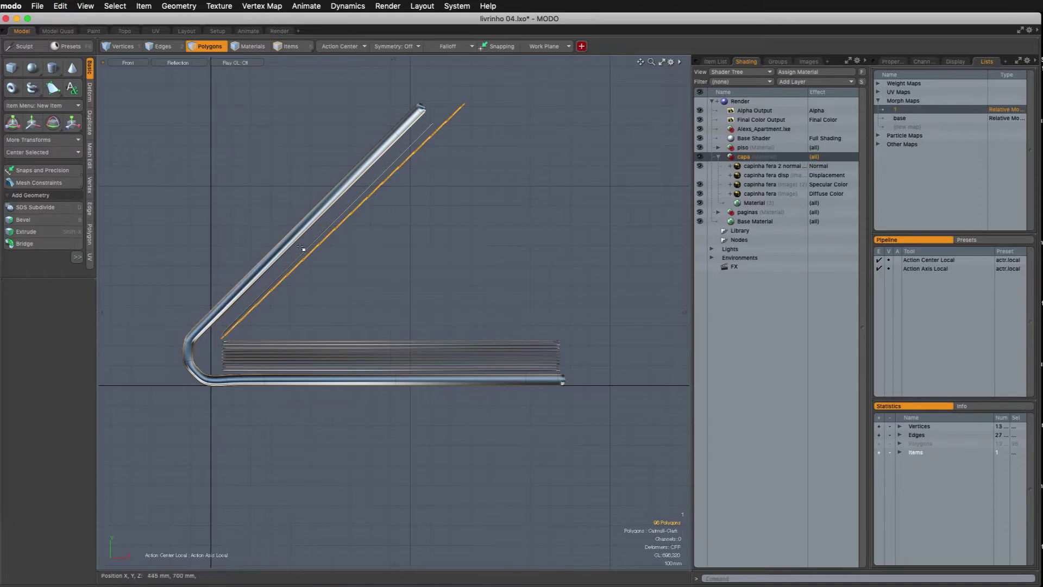
key(y)
key(super+z)
key(super+z)
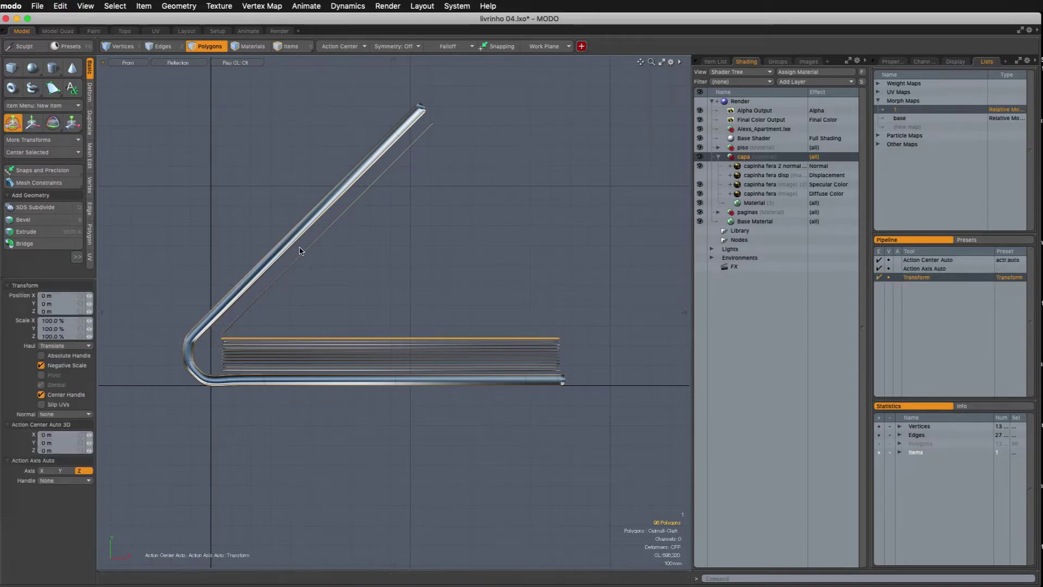
Set the action center to Element, rotate the second page open to just below the first, and shorten it to about 88.5%
click(343, 46)
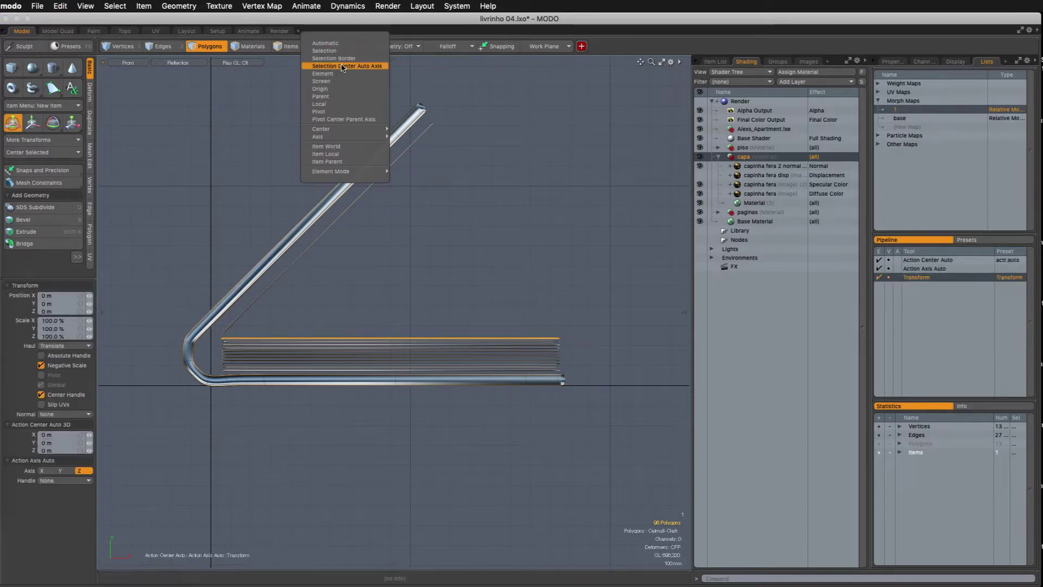
click(346, 81)
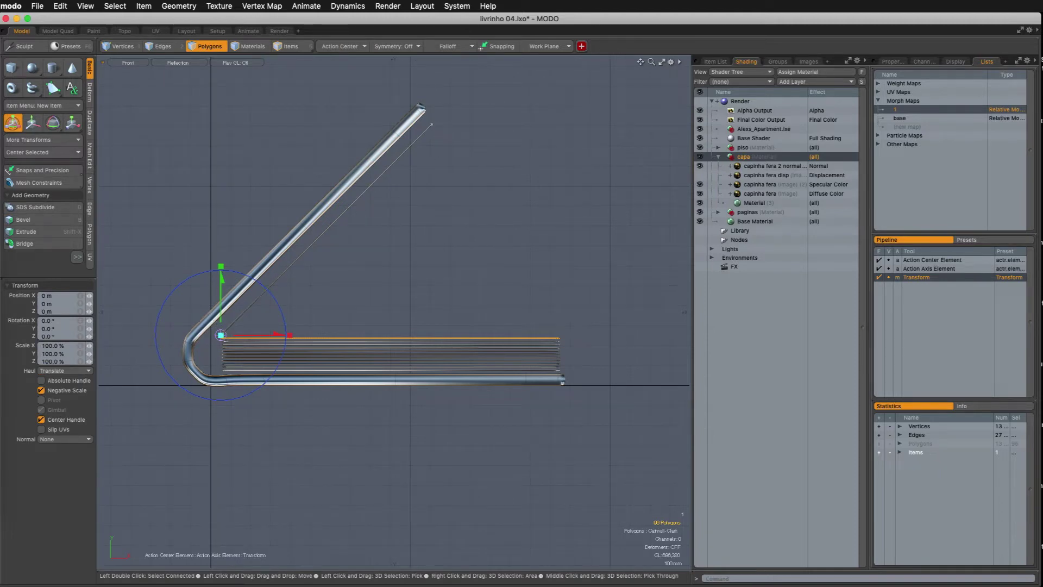
click(433, 123)
click(235, 317)
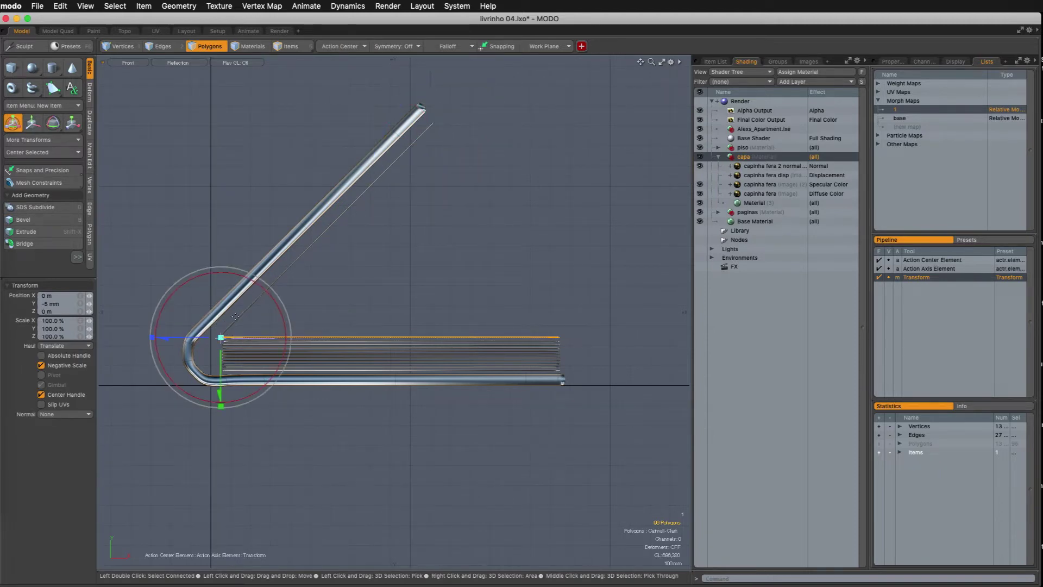
key(ctrl)
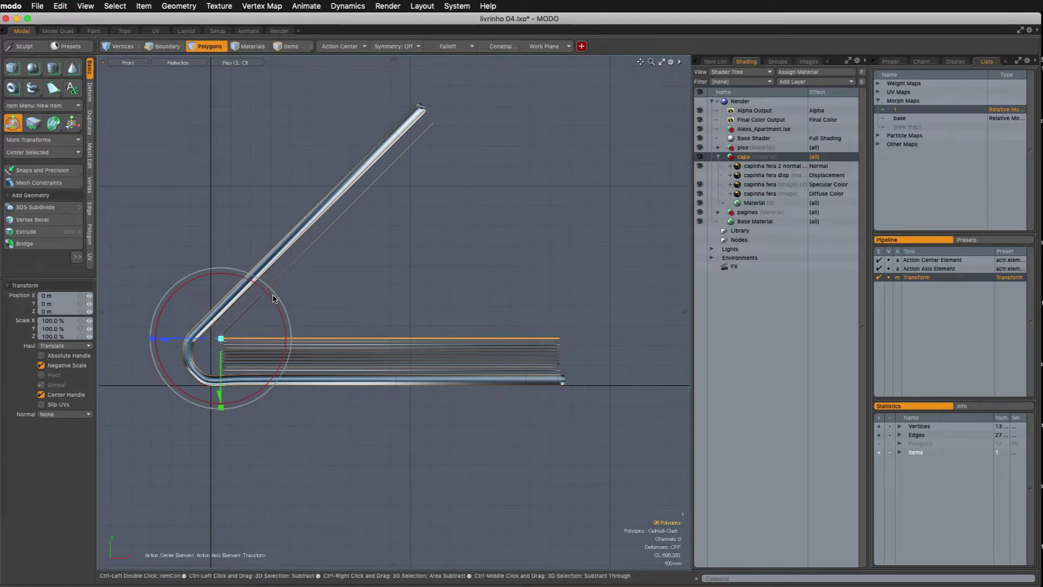
ctrl+drag(273, 290, 242, 275)
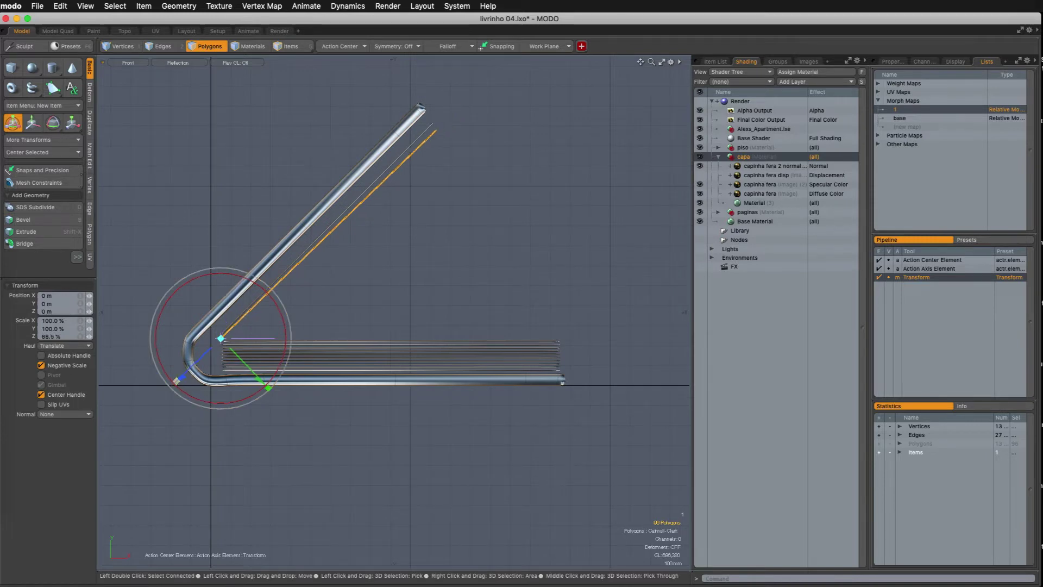
key(space)
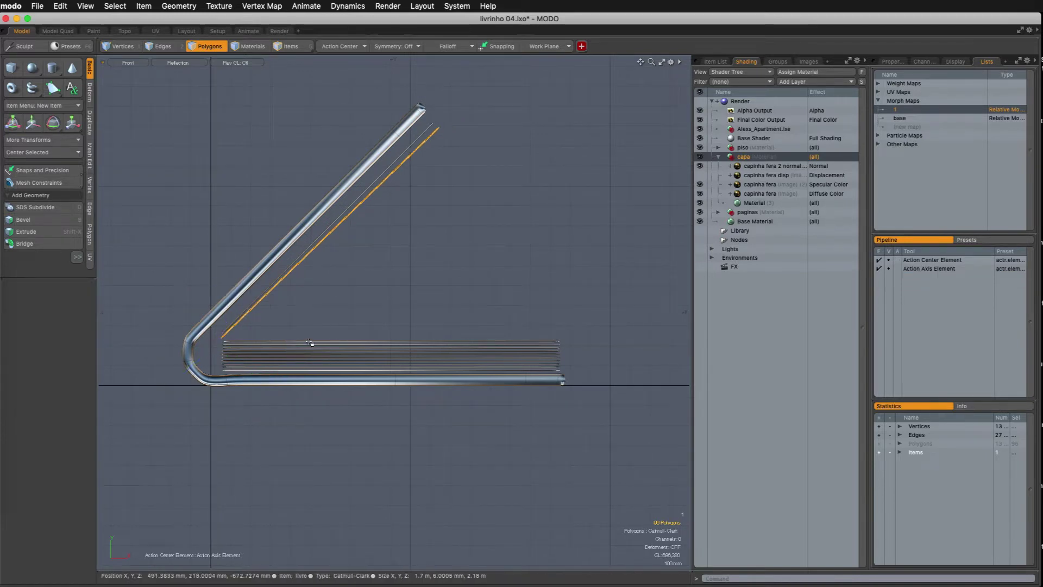
Select the third page, rotate it open below the second around its spine-side end, and shorten it to about 90.5%
click(310, 341)
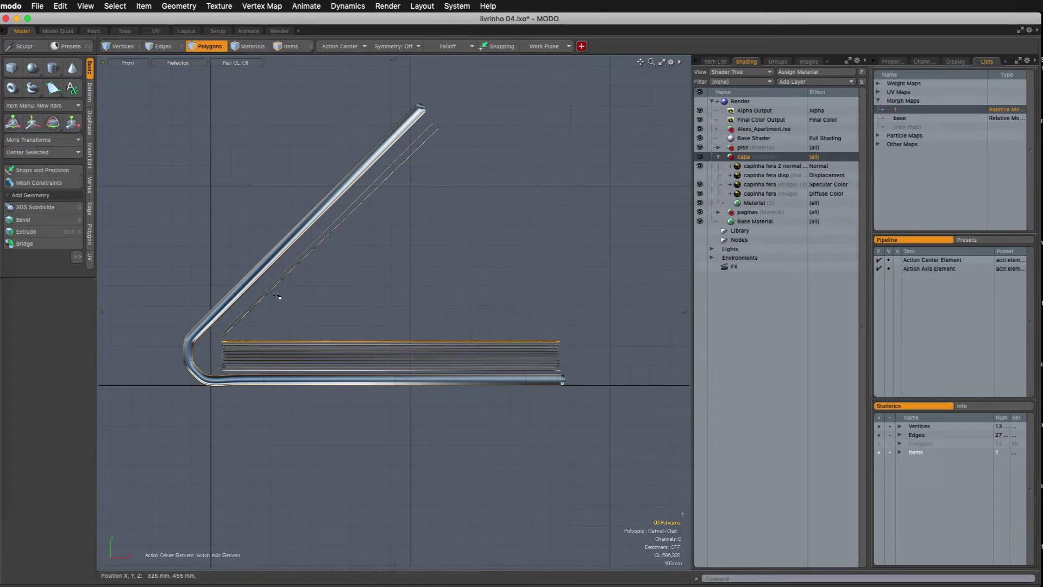
ctrl+alt+drag(277, 296, 259, 286)
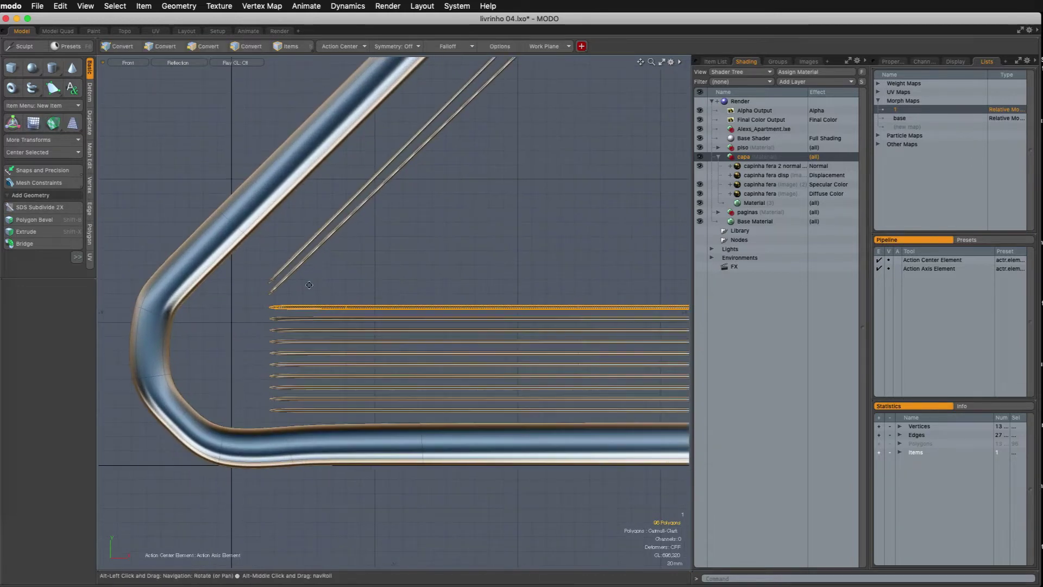
key(y)
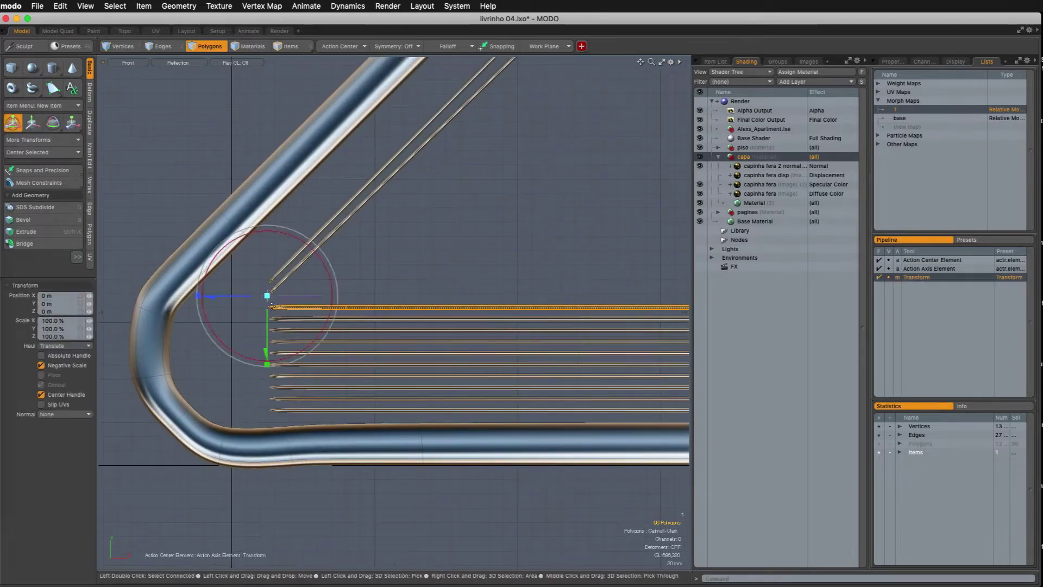
click(273, 308)
ctrl+alt+drag(273, 308, 219, 336)
drag(285, 308, 247, 260)
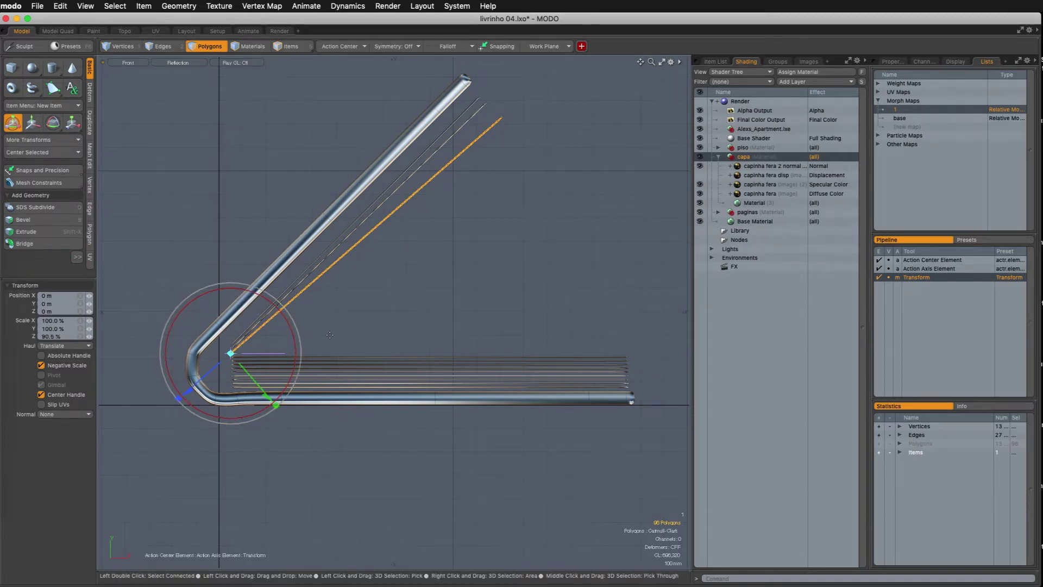
key(space)
Select the fourth page, rotate it open below the third around its spine-side end, and shorten it to about 92.5%
click(300, 357)
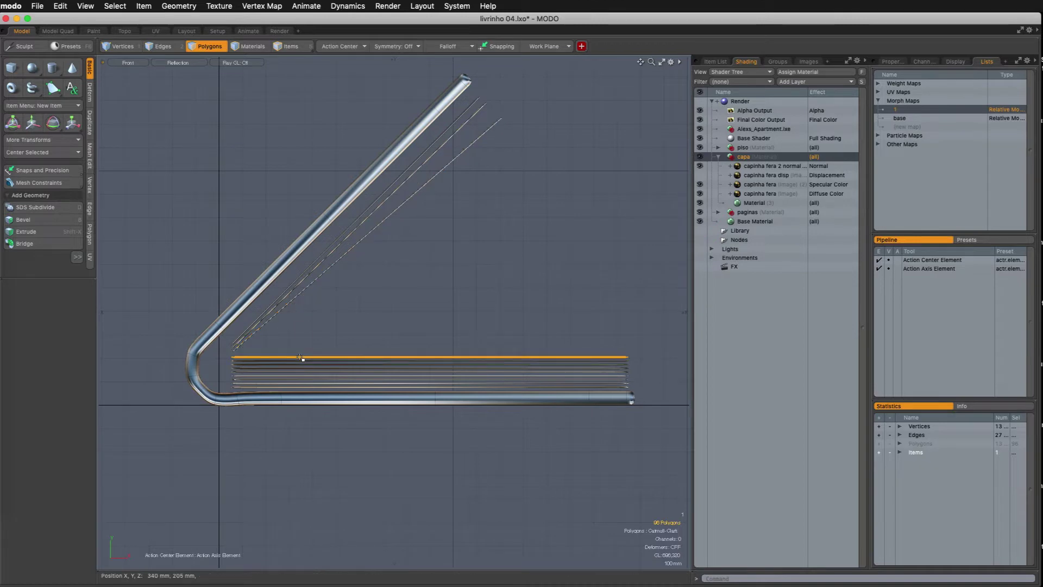
key(y)
key(y)
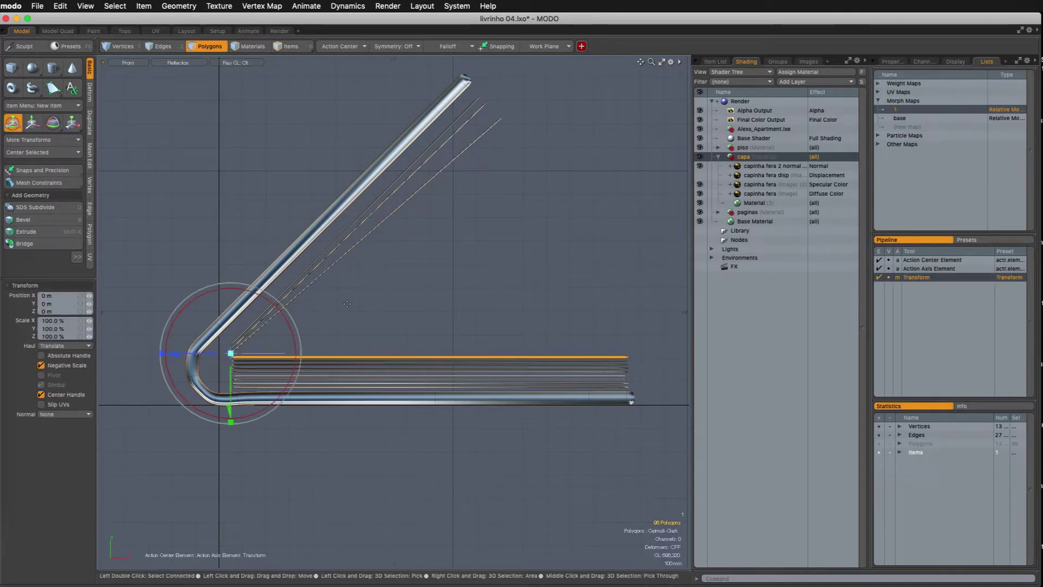
scroll(306, 336, up, 5)
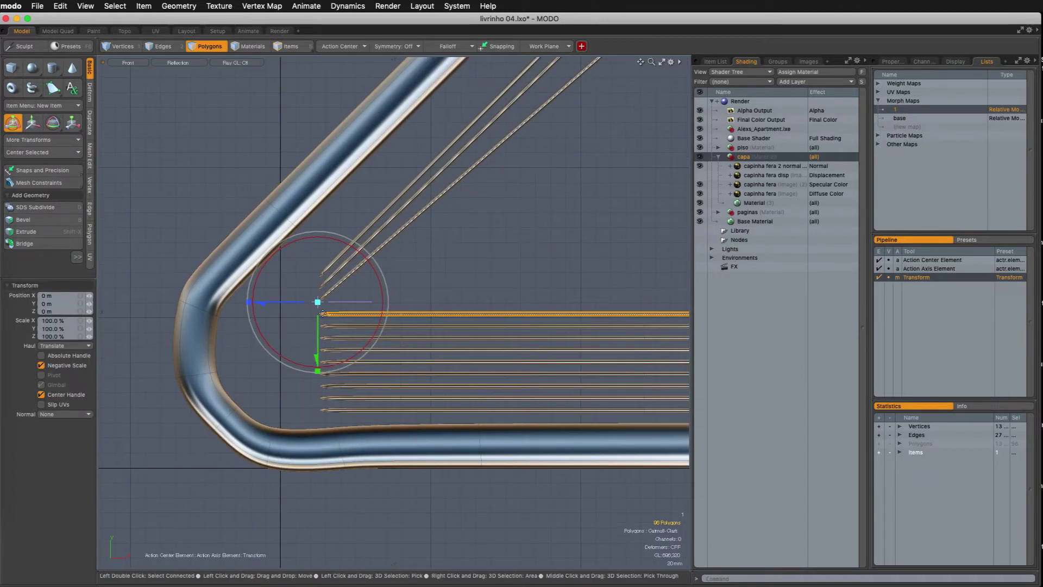
scroll(322, 318, down, 5)
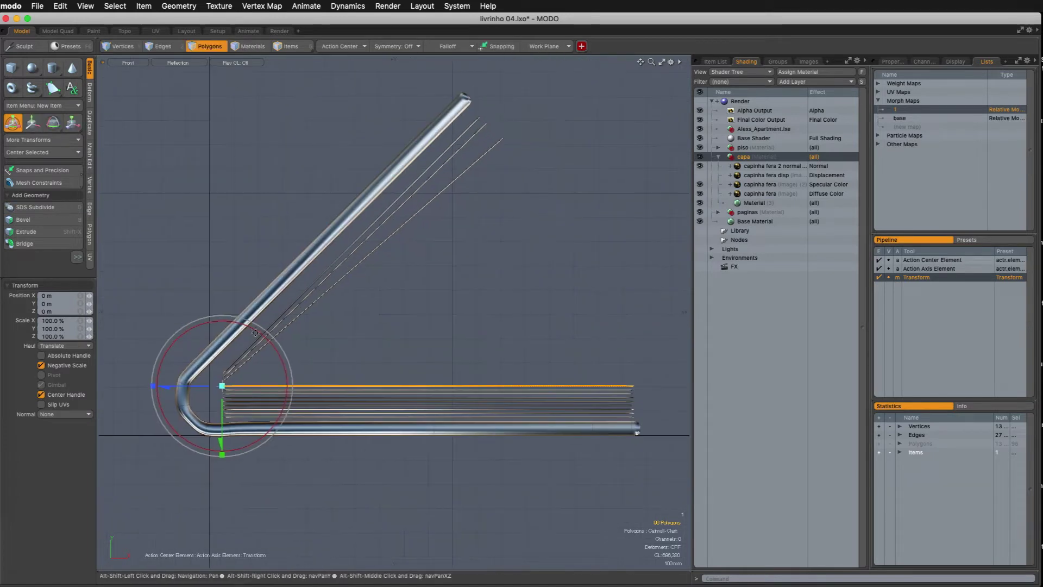
drag(272, 340, 234, 289)
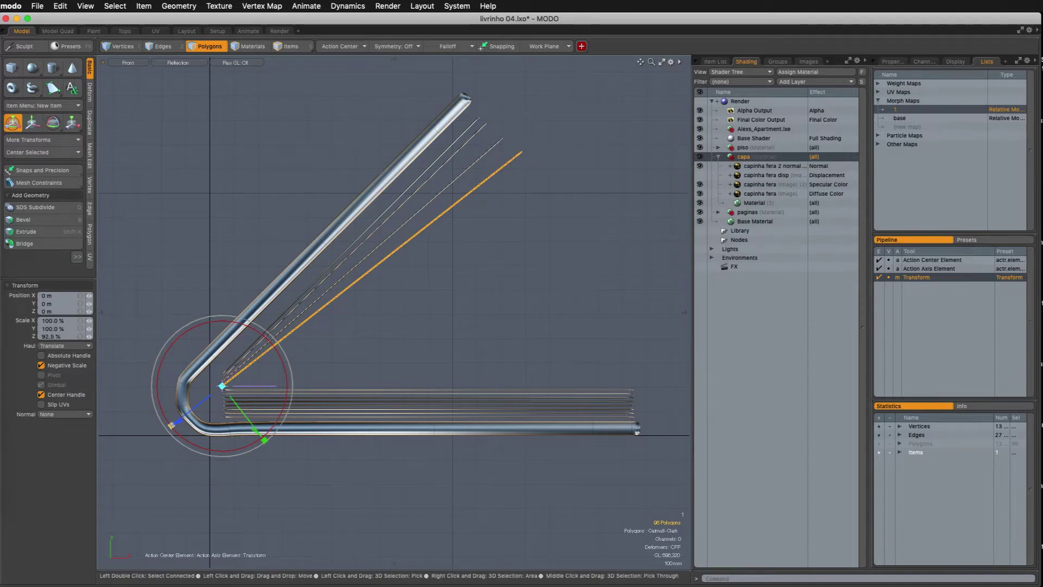
key(space)
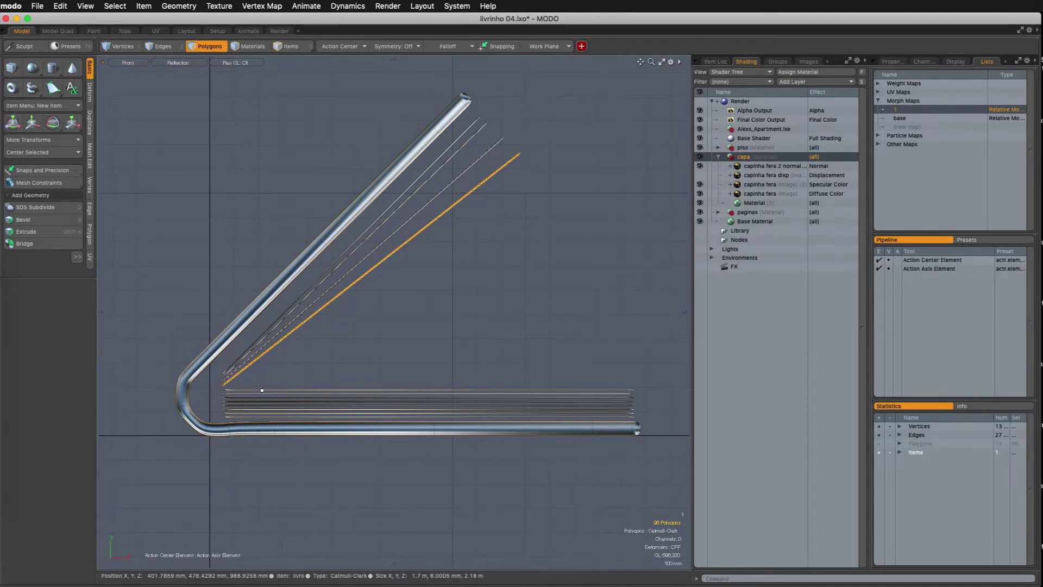
Select the fifth page and rotate it open about 33 degrees around its spine-side end, just below the fourth
click(258, 391)
scroll(261, 389, up, 3)
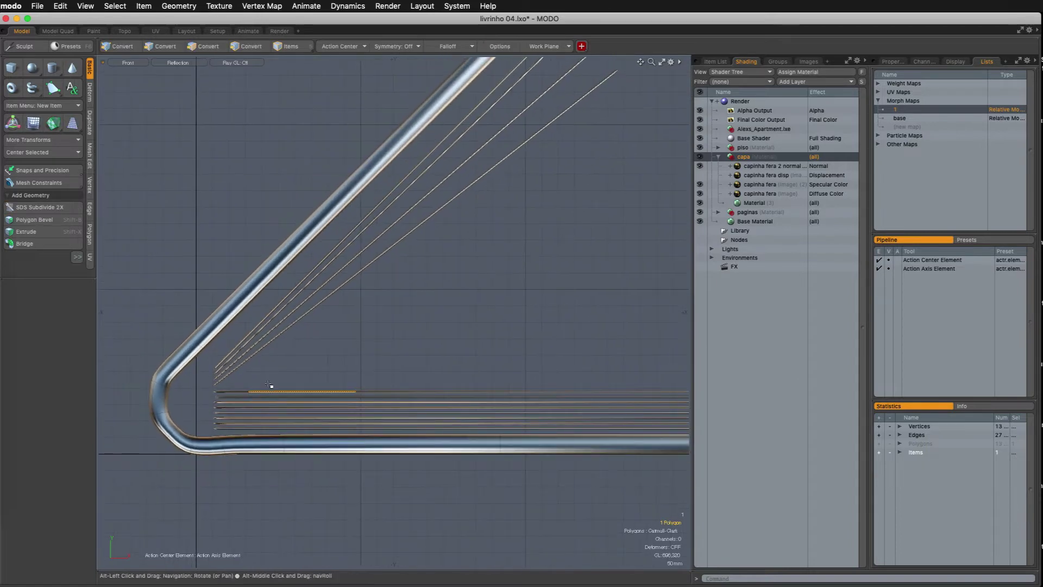
key(bracketright)
scroll(356, 308, down, 3)
alt+drag(356, 307, 255, 285)
key(y)
scroll(218, 351, up, 5)
scroll(298, 294, down, 5)
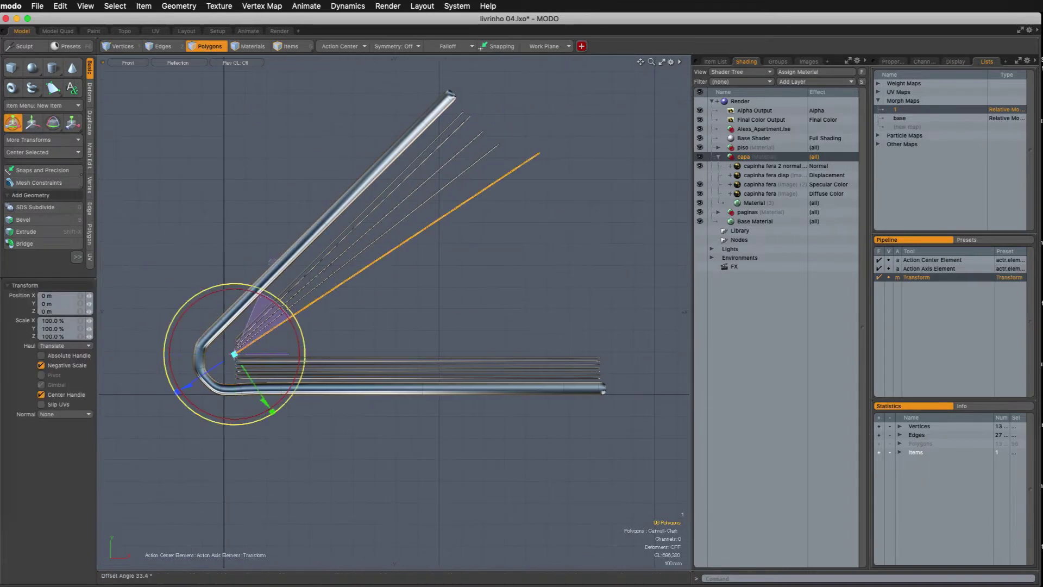
key(space)
Select the sixth page and rotate it open below the fifth around its spine-side end
click(312, 359)
key(bracketright)
key(y)
scroll(187, 374, down, 4)
mouse_move(258, 335)
mouse_down()
mouse_move(237, 316)
mouse_move(268, 321)
mouse_up()
key(space)
Select the seventh page and rotate it open below the sixth, undoing one transform along the way
scroll(227, 379, up, 4)
double_click(226, 379)
key(y)
key(space)
key(super+z)
key(y)
scroll(217, 376, up, 5)
scroll(217, 376, down, 5)
key(space)
Select the eighth and ninth pages in turn and rotate each open at a progressively flatter angle
double_click(230, 378)
scroll(232, 376, up, 1)
key(y)
key(space)
double_click(232, 383)
key(y)
key(space)
Rotate the tenth and eleventh pages slightly open around their spine-side ends, leaving the lowest page flat
click(232, 385)
double_click(342, 325)
key(y)
ctrl+alt+drag(337, 323, 239, 337)
drag(222, 322, 222, 335)
key(space)
double_click(190, 363)
key(y)
key(space)
double_click(177, 377)
key(y)
key(space)
Clear the selection, inspect the fanned pages in perspective, and return to the Front view
click(412, 237)
key(ctrl+space)
alt+drag(414, 305, 441, 361)
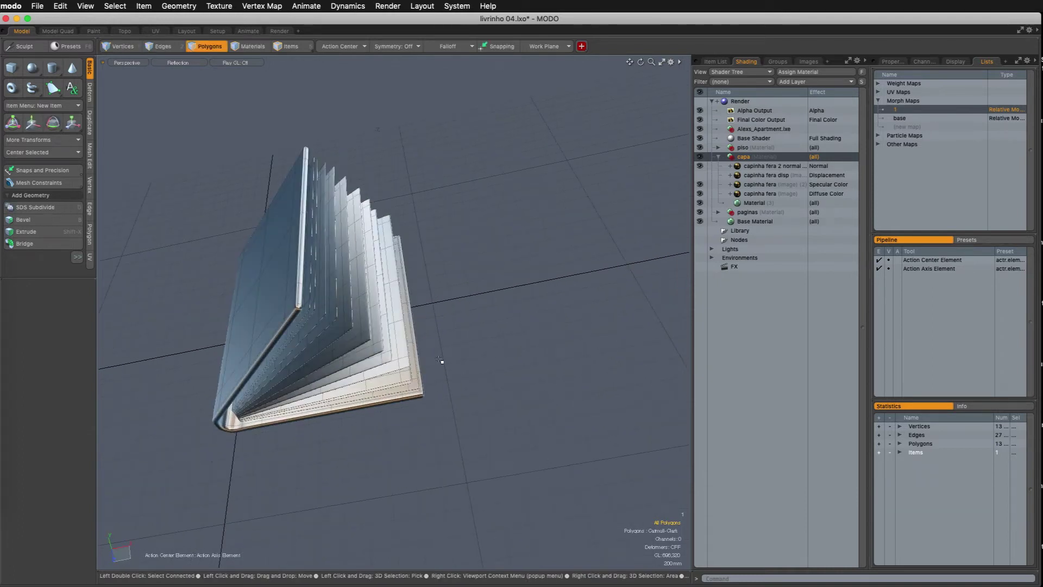
key(KP_2)
ctrl+alt+drag(359, 261, 327, 266)
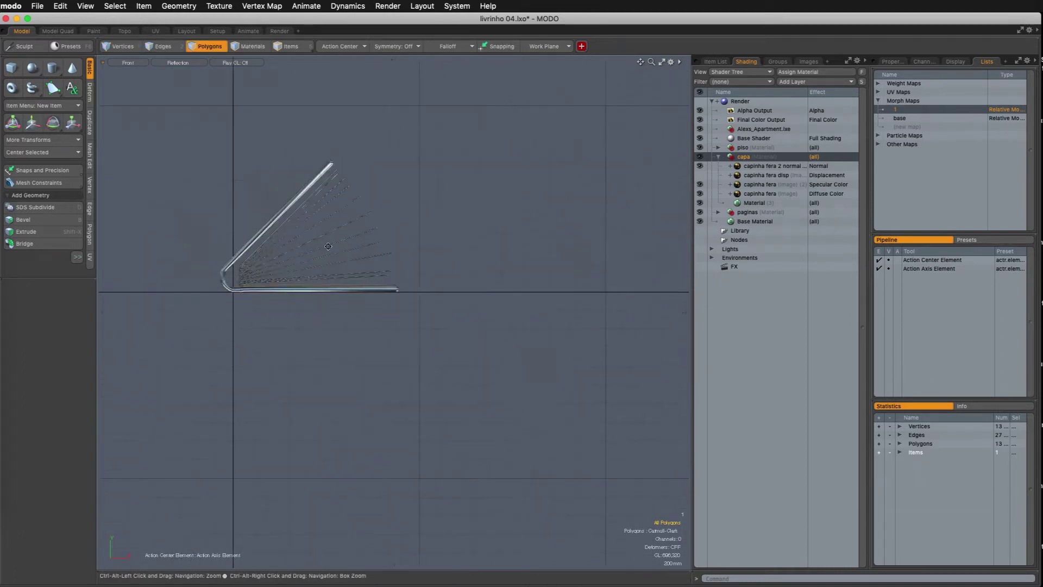
alt+drag(233, 277, 268, 332)
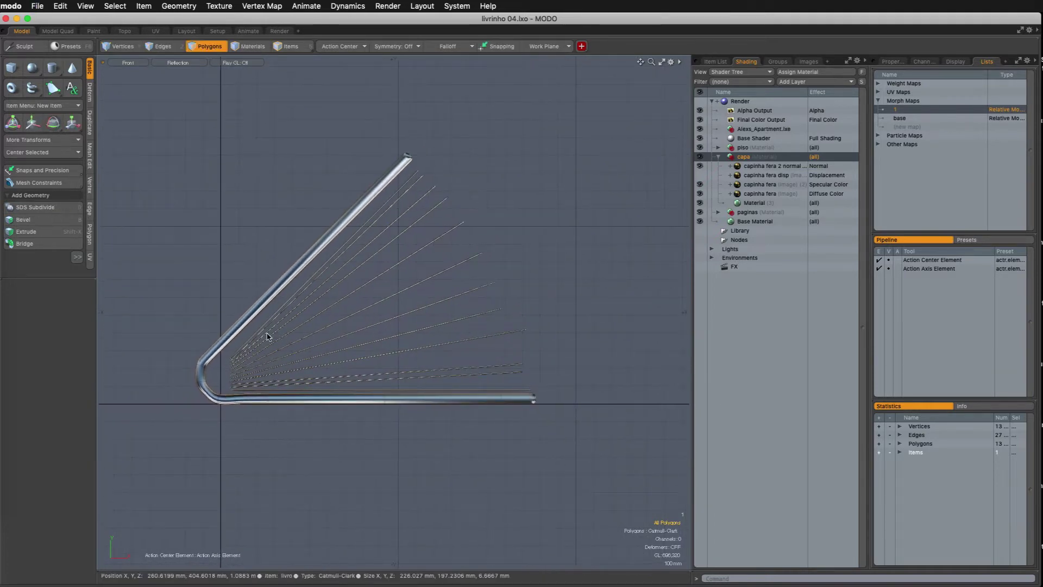
Copy morph map 1 and paste it into a new relative morph map named 2
right_click(909, 113)
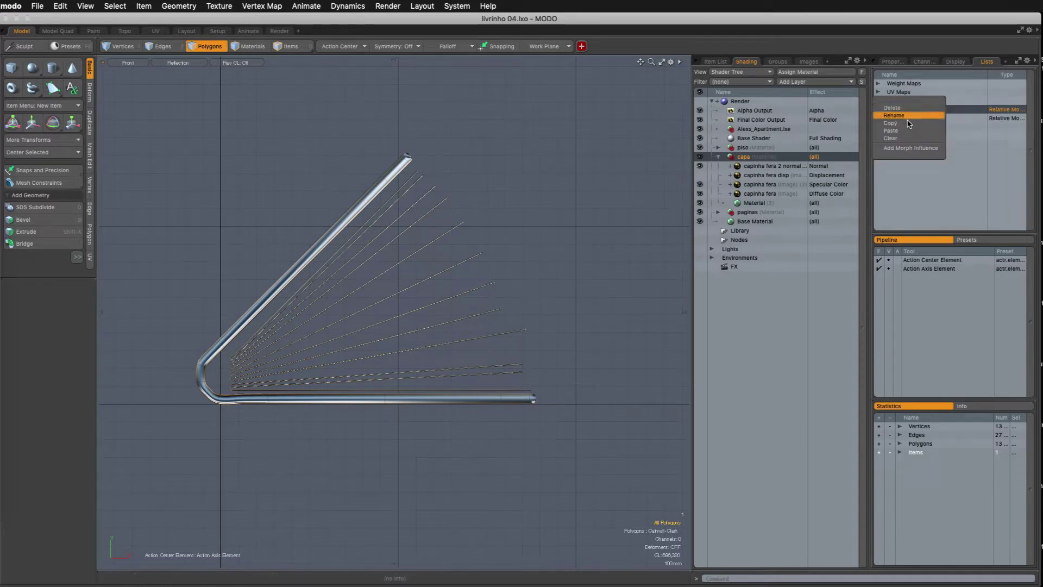
click(908, 127)
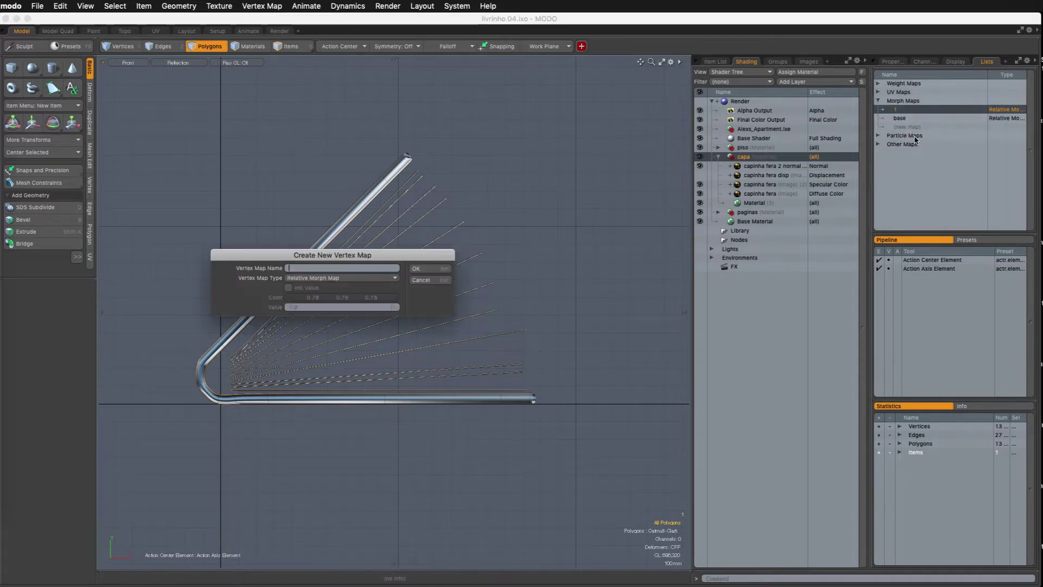
key(Return)
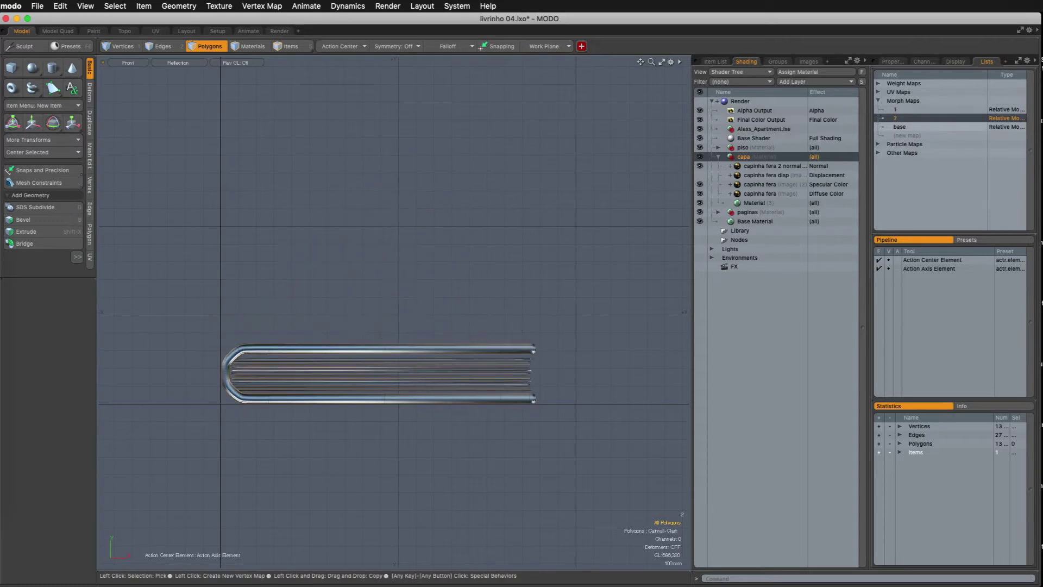
right_click(910, 118)
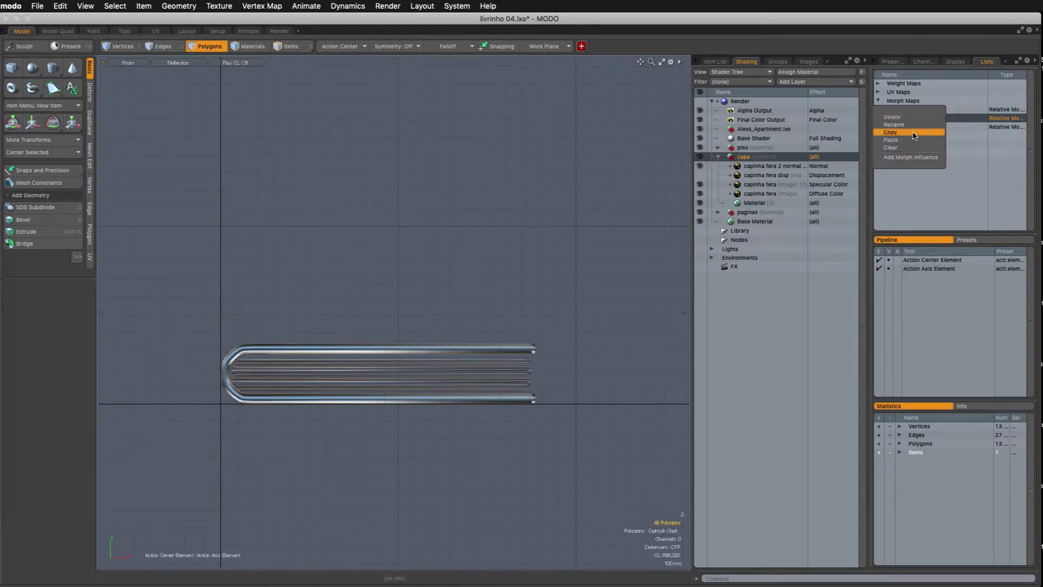
click(910, 141)
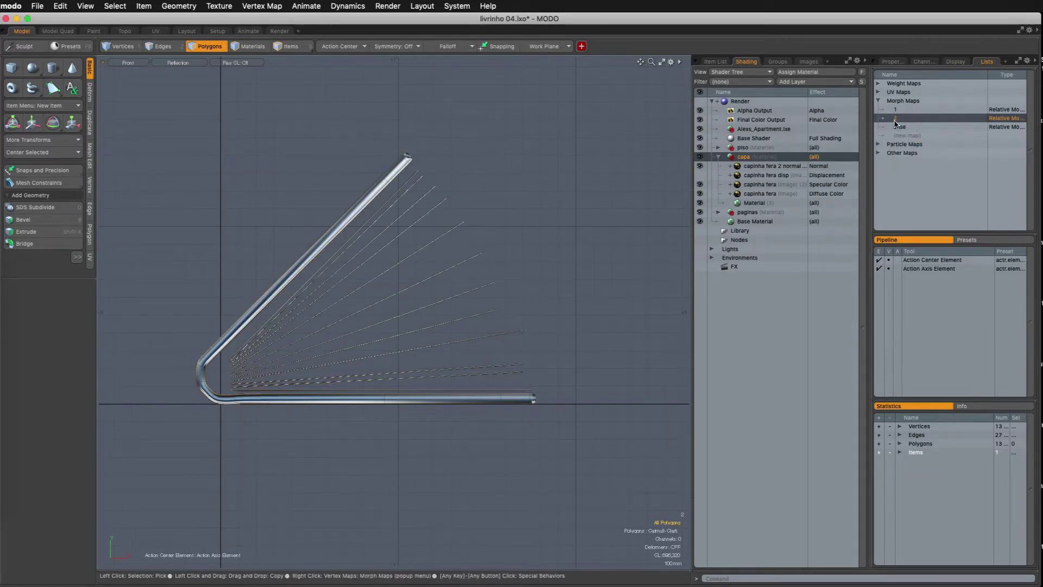
Select polygons at the raised cover's free edge and grow the selection down through the spine, excluding the bottom cover
ctrl+alt+drag(337, 254, 305, 265)
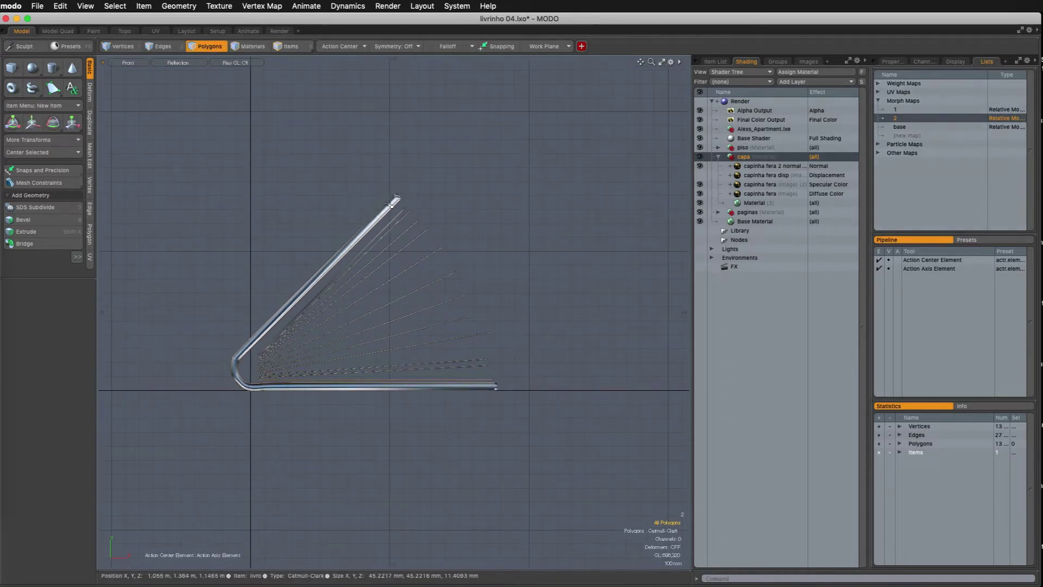
click(390, 204)
double_click(371, 217)
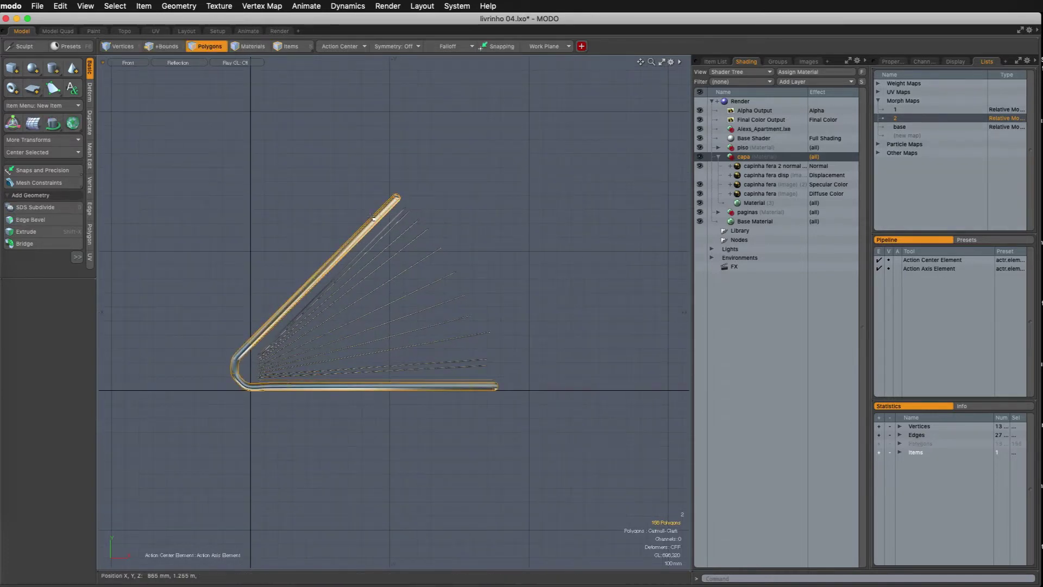
click(524, 162)
click(384, 205)
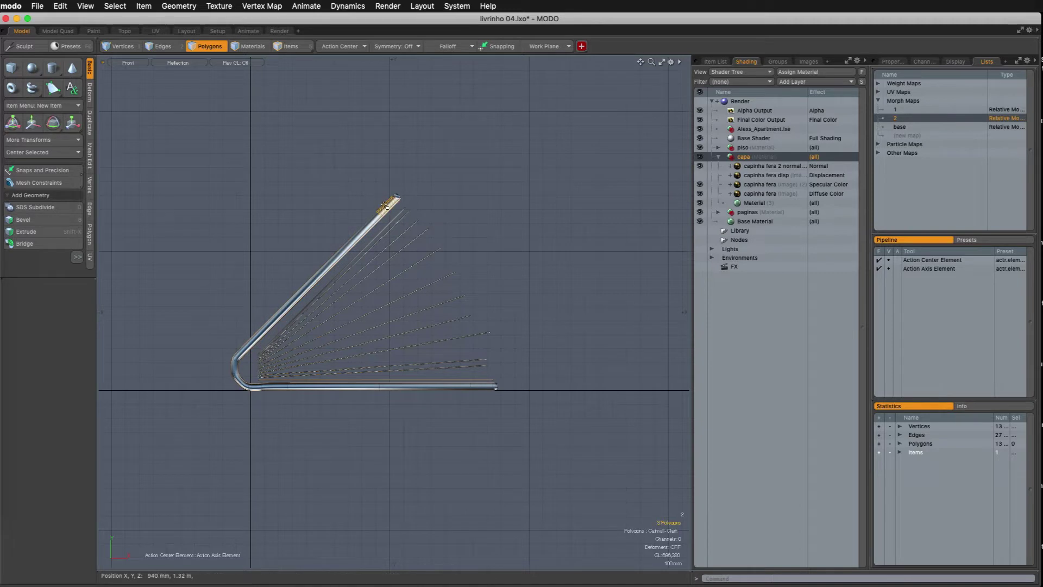
key(shift+Up)
key(shift+Up)
key(shift+Up)
key(shift+Up)
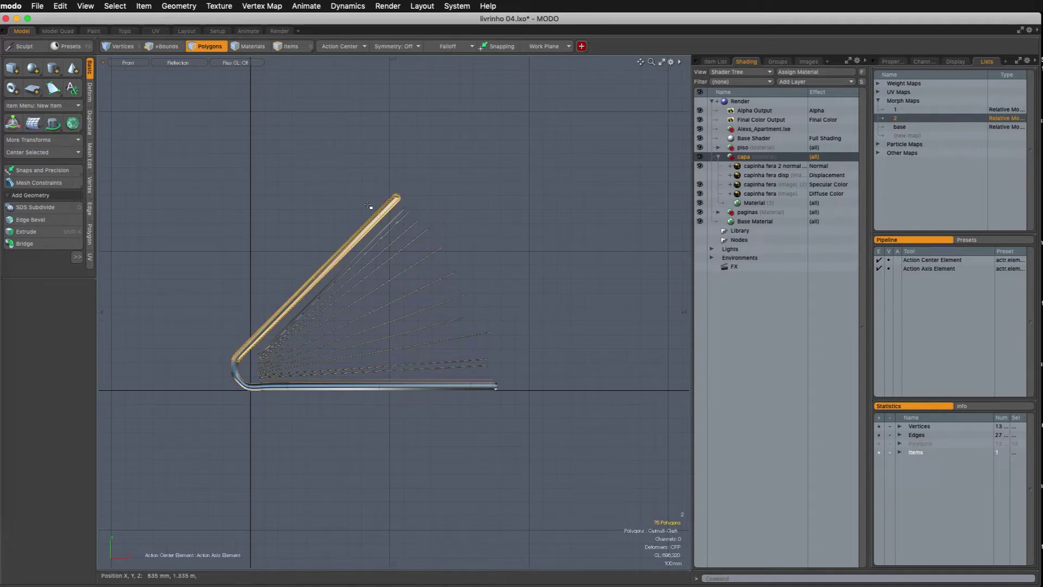
key(shift+Up)
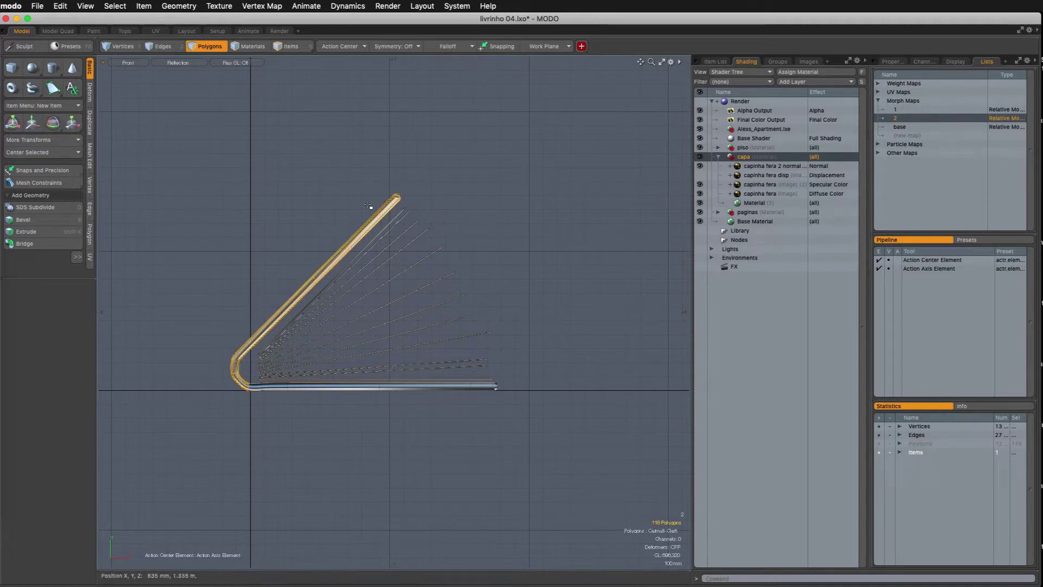
Rotate the front cover and spine open to nearly vertical around the bottom of the spine, and clear the selection
alt+shift+drag(229, 372, 332, 325)
ctrl+alt+drag(333, 325, 352, 326)
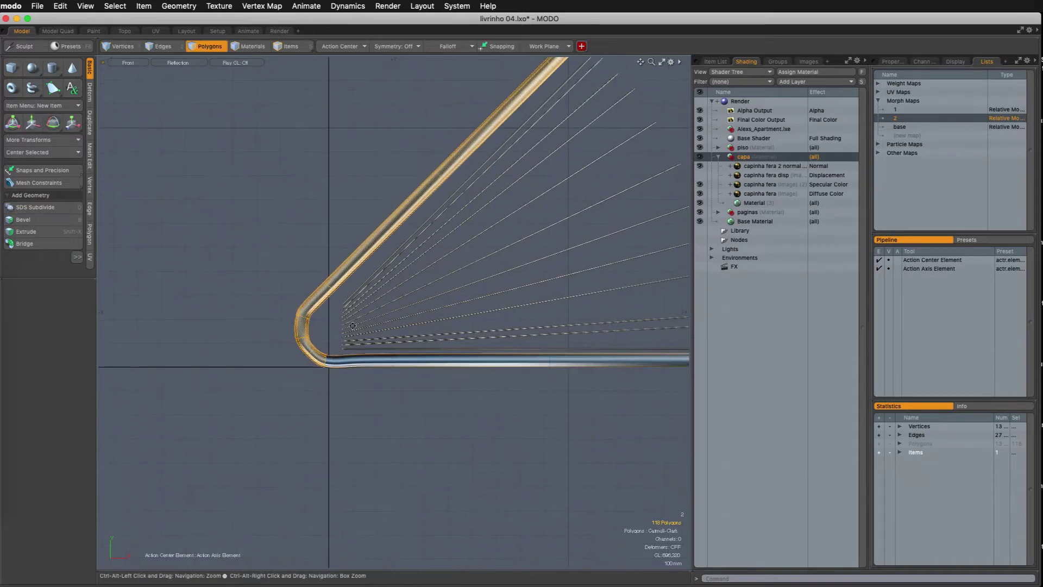
key(y)
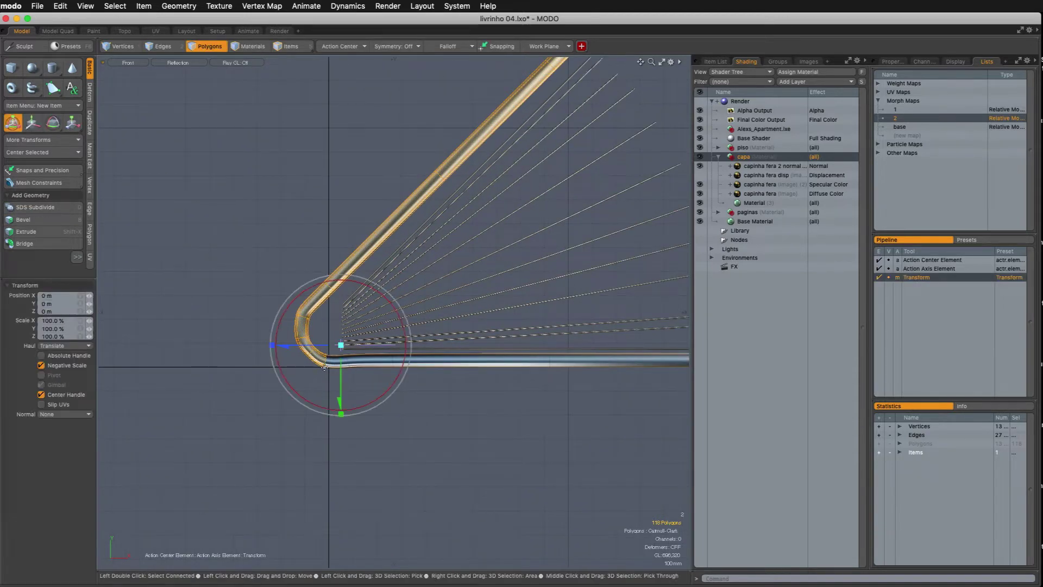
click(324, 368)
ctrl+alt+drag(324, 366, 284, 345)
alt+shift+drag(283, 345, 276, 326)
alt+shift+drag(340, 219, 338, 252)
ctrl+alt+drag(338, 253, 359, 252)
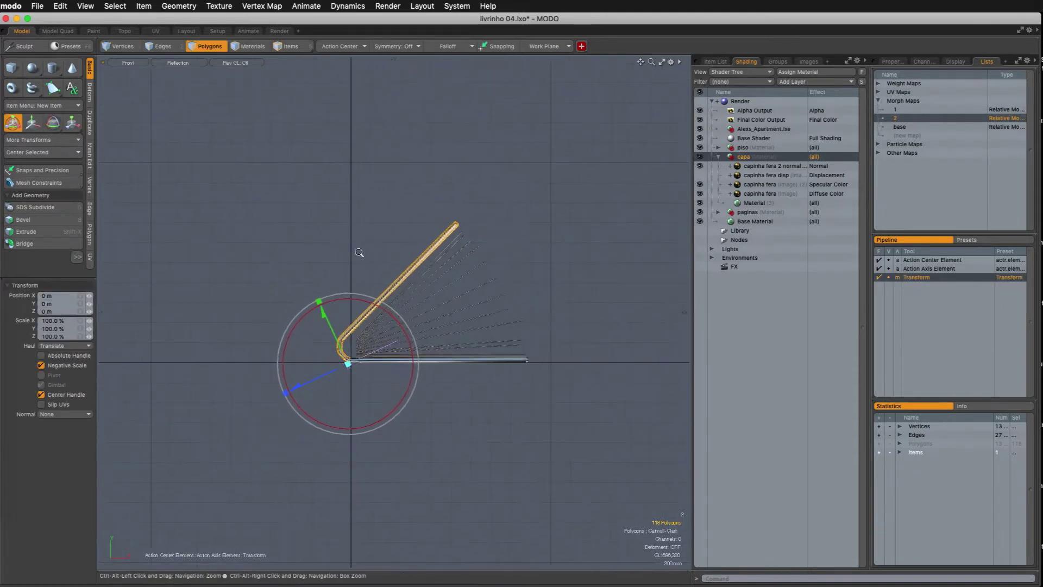
drag(367, 299, 324, 297)
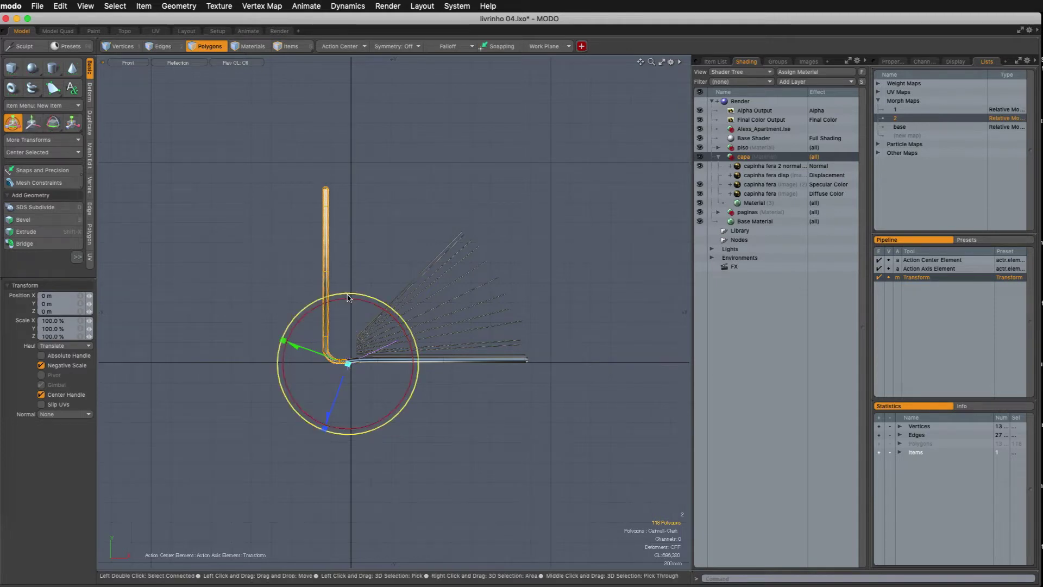
drag(348, 293, 352, 292)
key(space)
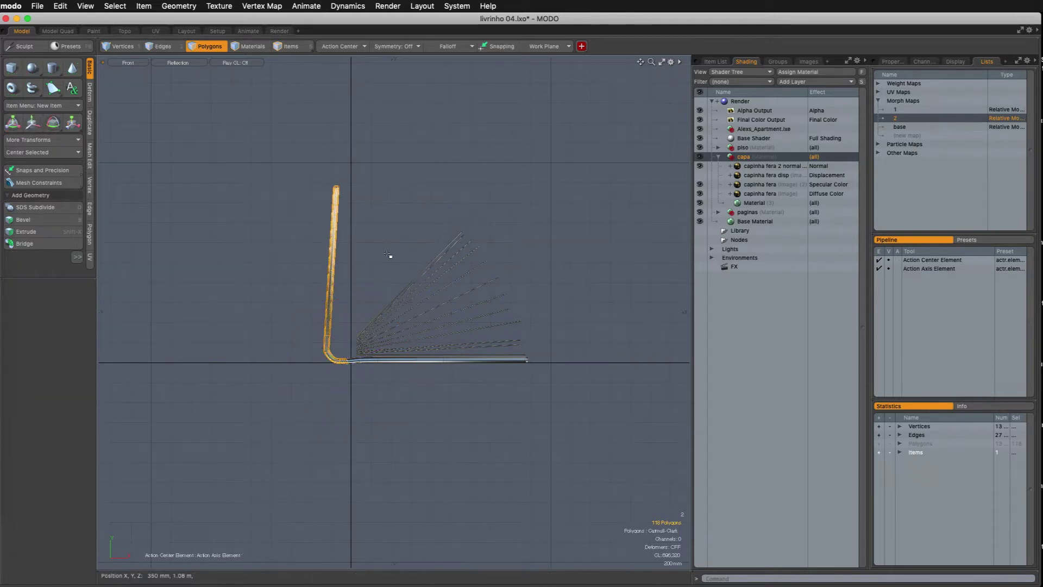
click(391, 256)
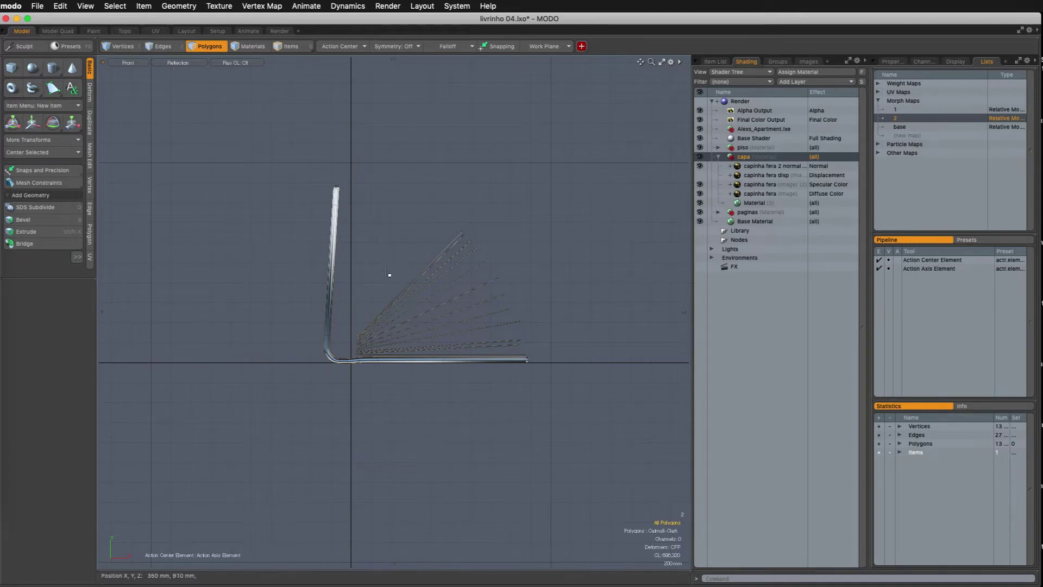
Select all the pages, rotate them 30 degrees with the Automatic action center, and shift them slightly toward the spine
scroll(382, 302, up, 5)
alt+drag(359, 337, 300, 301)
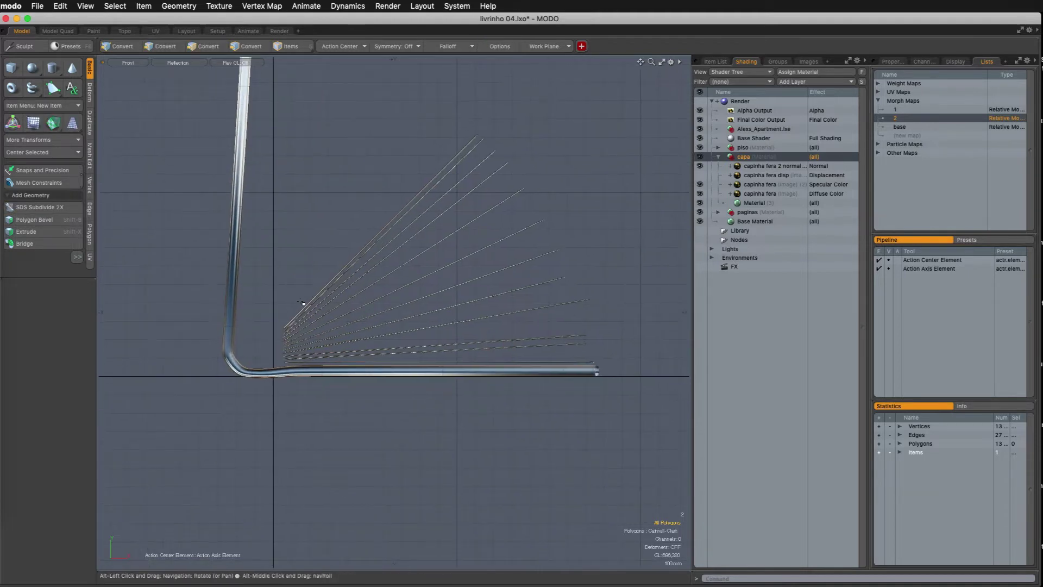
double_click(306, 361)
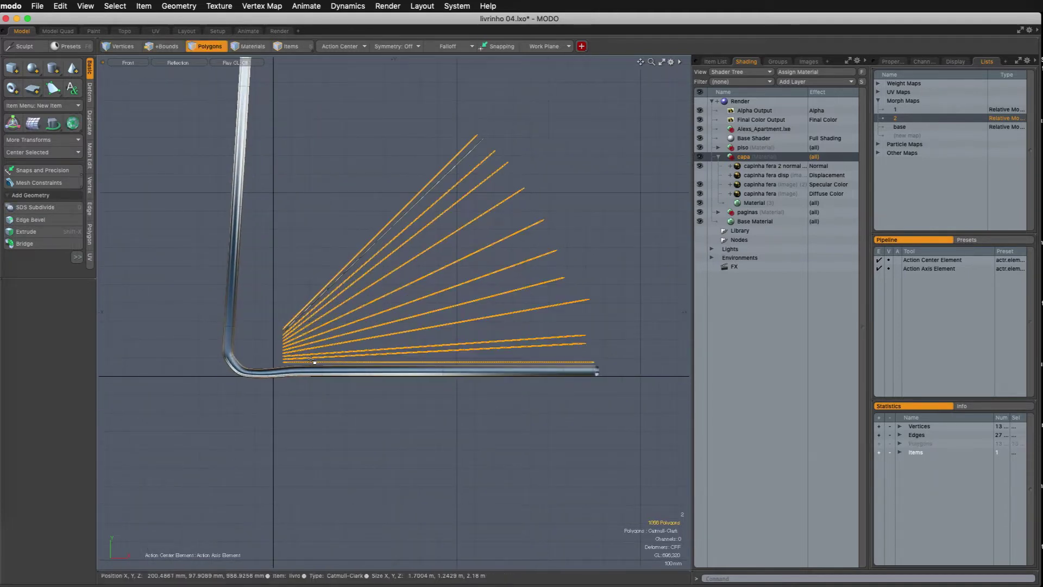
shift+double_click(308, 315)
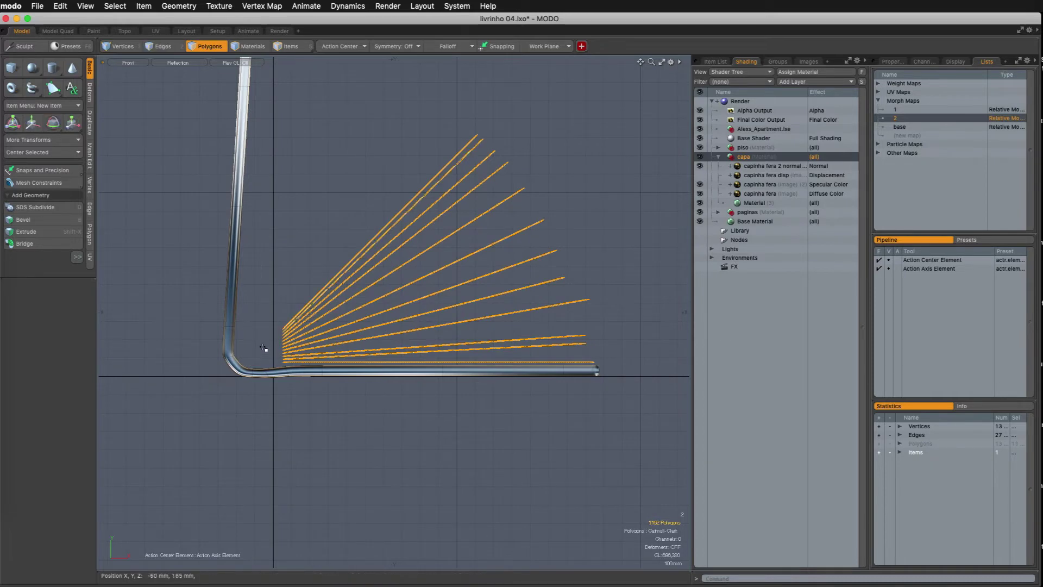
key(y)
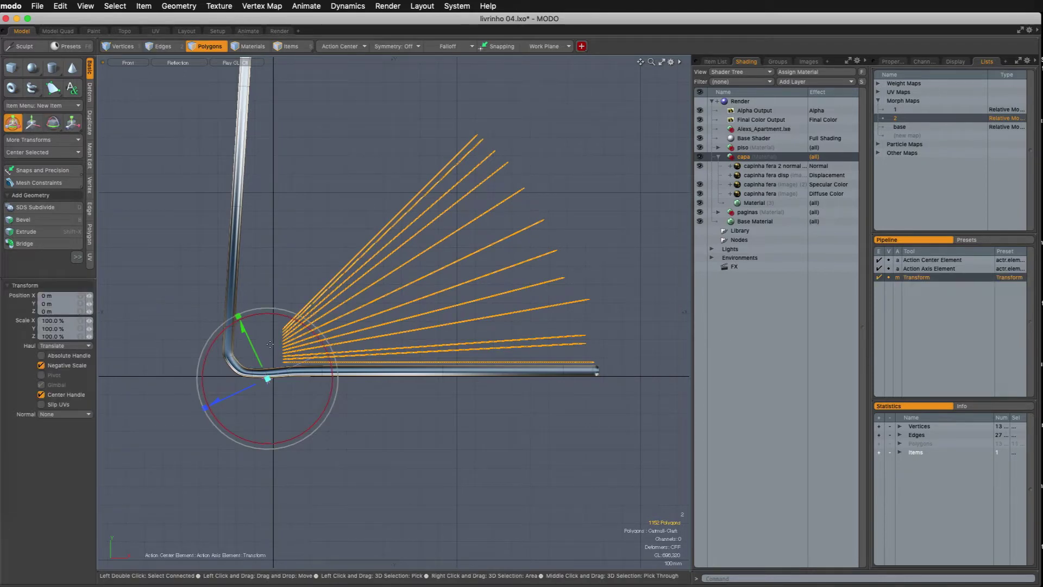
click(327, 48)
click(327, 54)
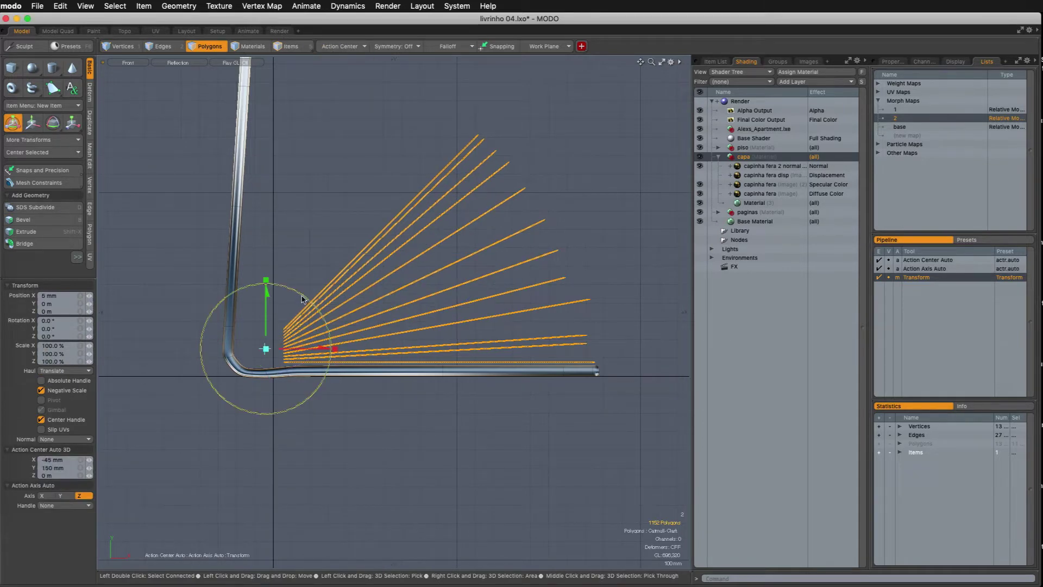
scroll(366, 264, down, 2)
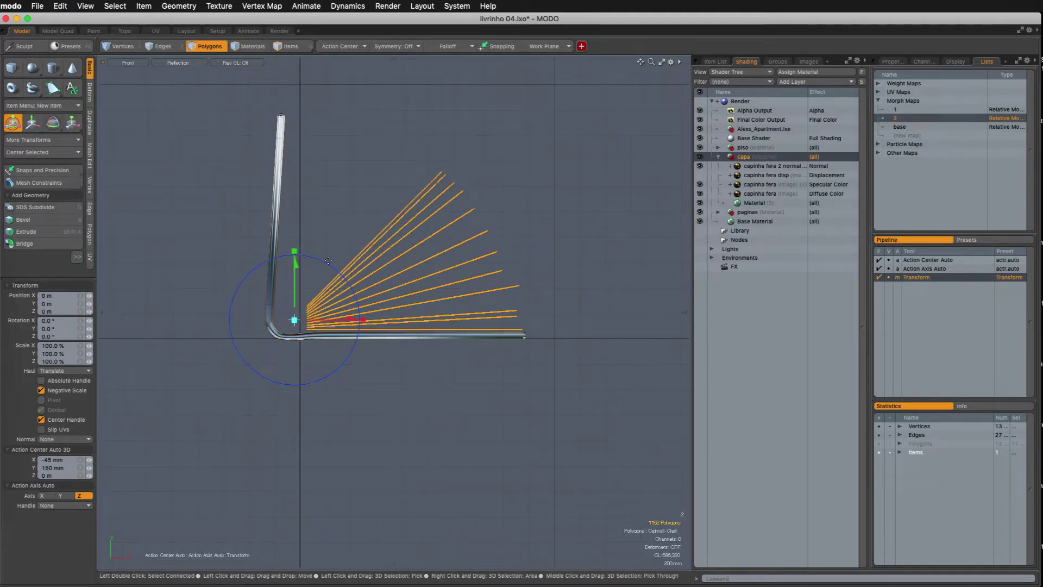
drag(321, 258, 297, 254)
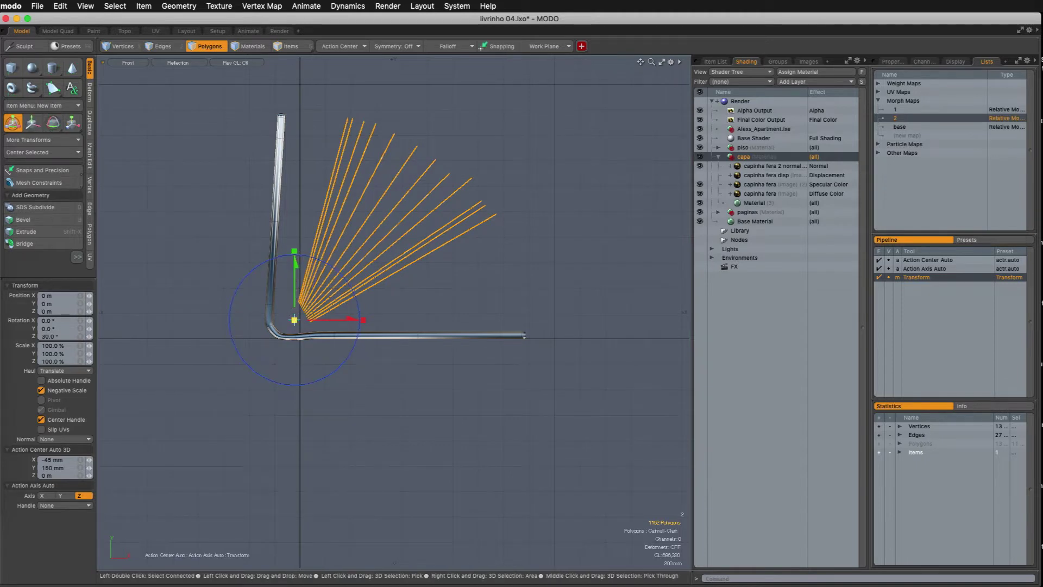
drag(294, 320, 289, 321)
key(space)
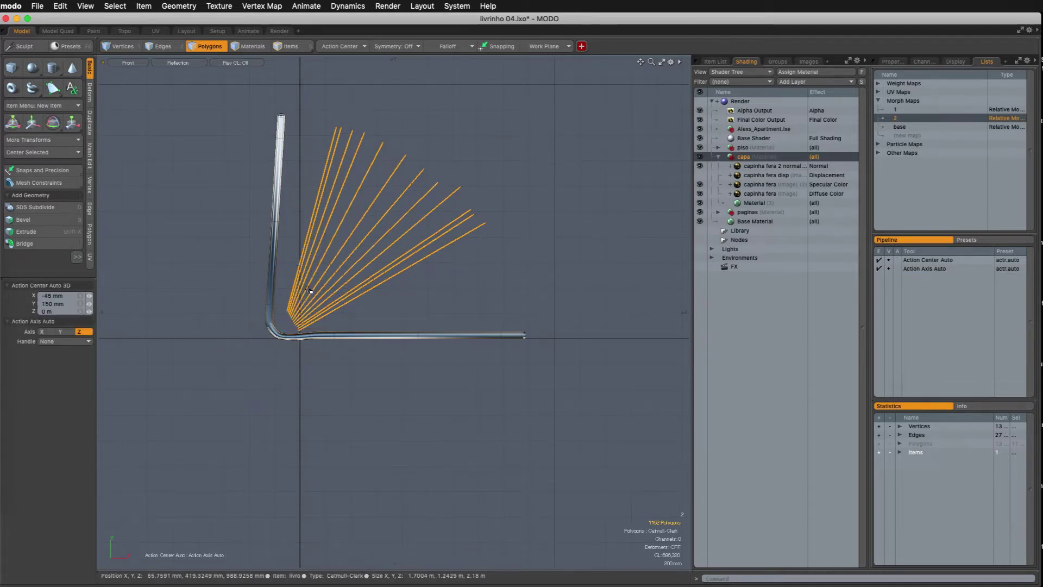
Shift all the selected pages slightly away from the spine toward the open side of the book
key(w)
drag(308, 287, 312, 287)
key(space)
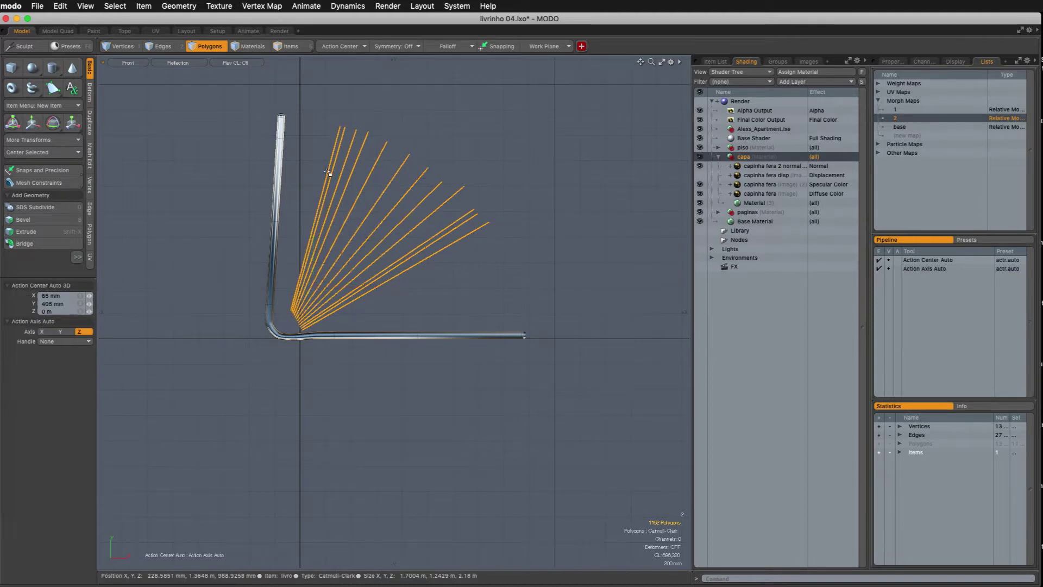
Select the page nearest the raised front cover and rotate it toward the cover until it is nearly vertical
double_click(329, 171)
ctrl+alt+drag(304, 292, 327, 215)
key(3)
key(w)
key(space)
Rotate the second page by 3.5 degrees and the third page by 1.5 degrees toward the front cover around the spine
click(329, 196)
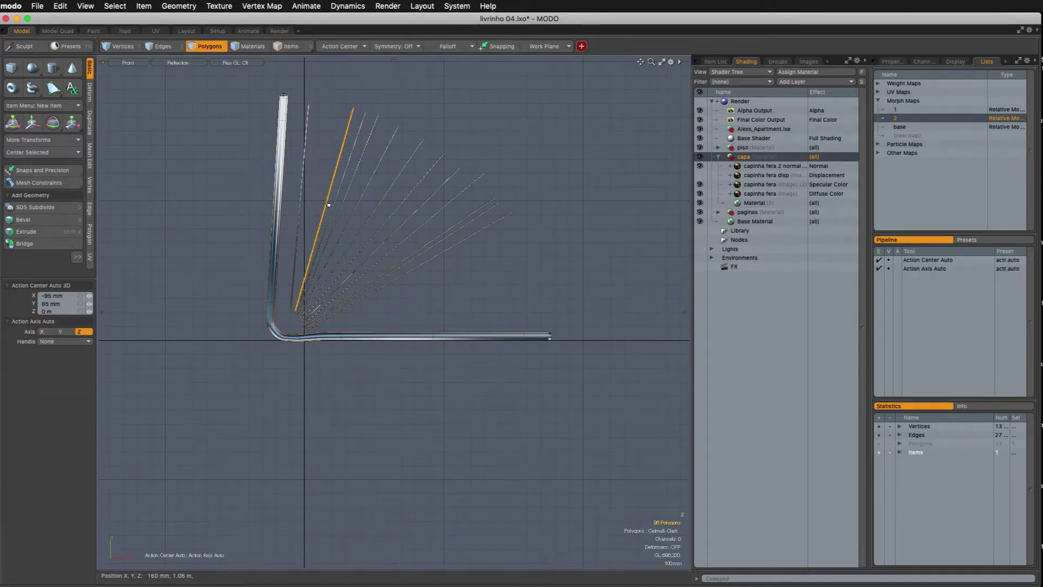
key(w)
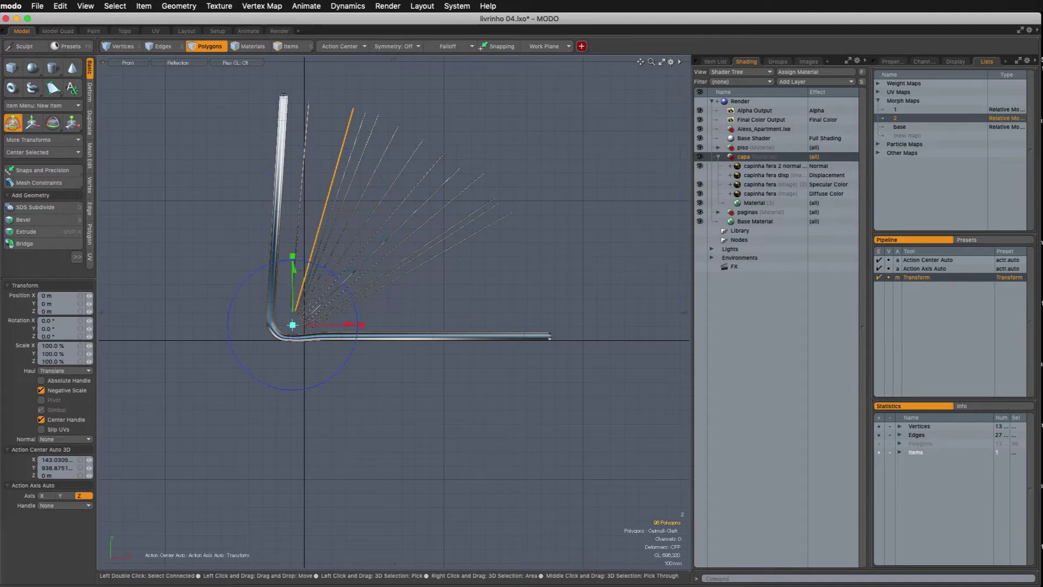
drag(319, 269, 333, 242)
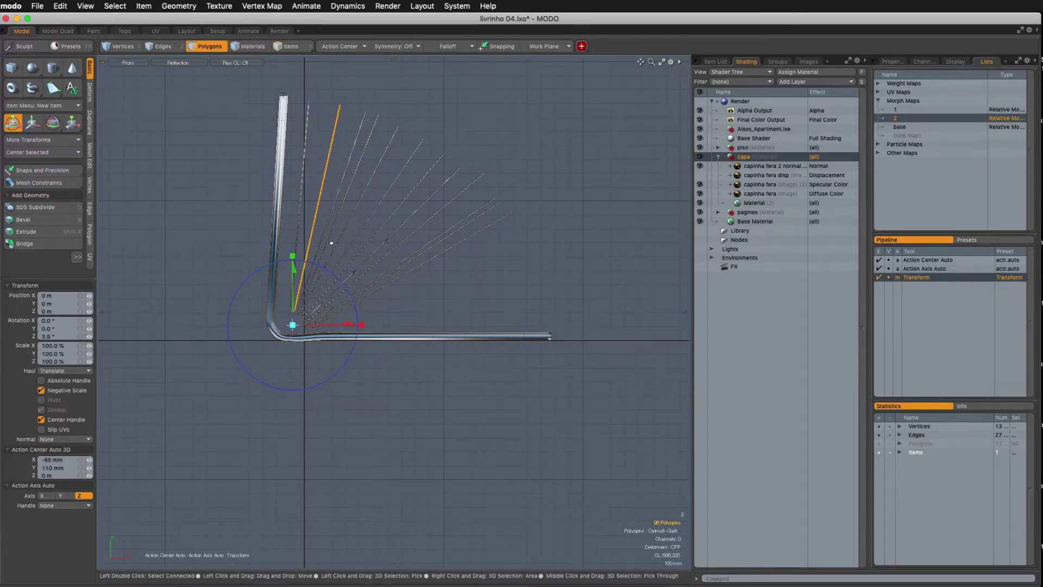
key(space)
click(324, 236)
key(w)
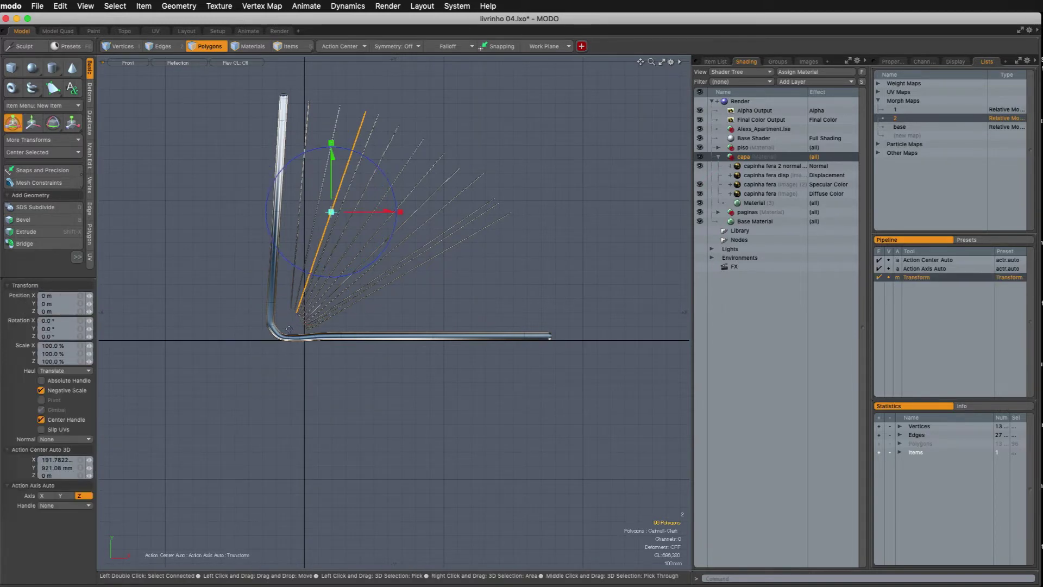
drag(328, 270, 318, 272)
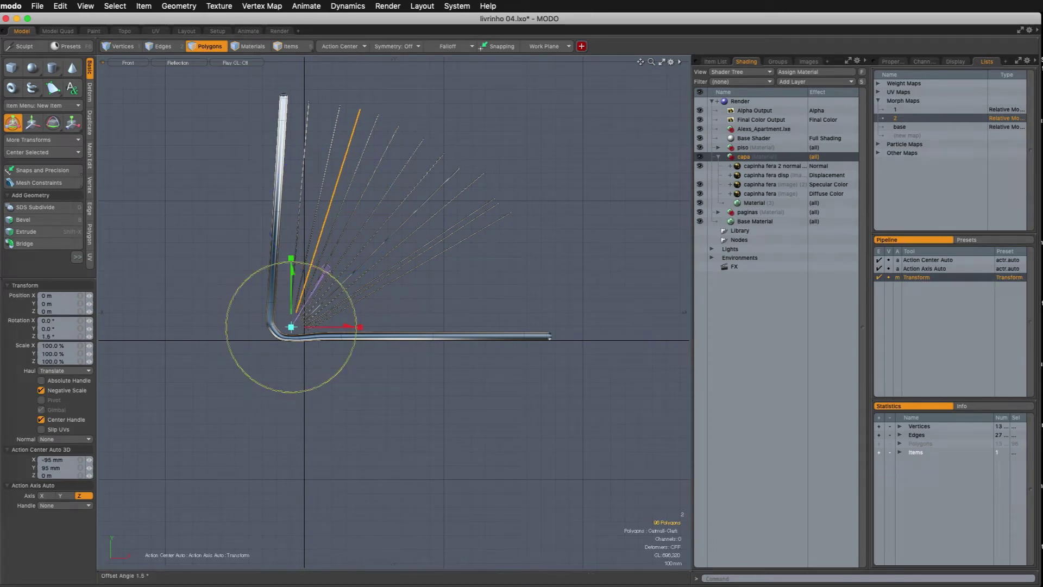
key(space)
key(ctrl+z)
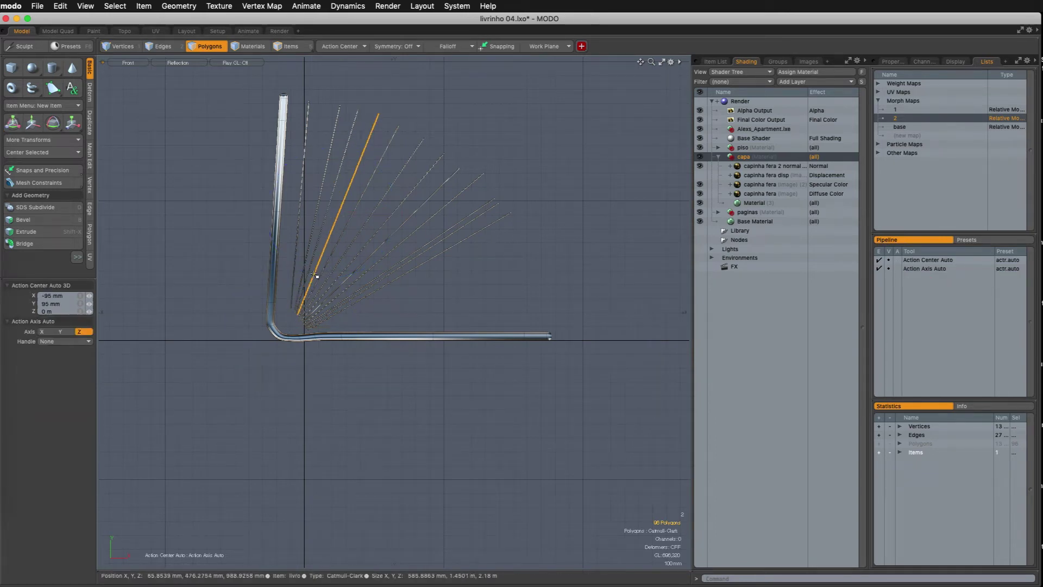
Select the fourth through last pages completely, rotate them slightly toward the front cover, and clear the selection
key(shift)
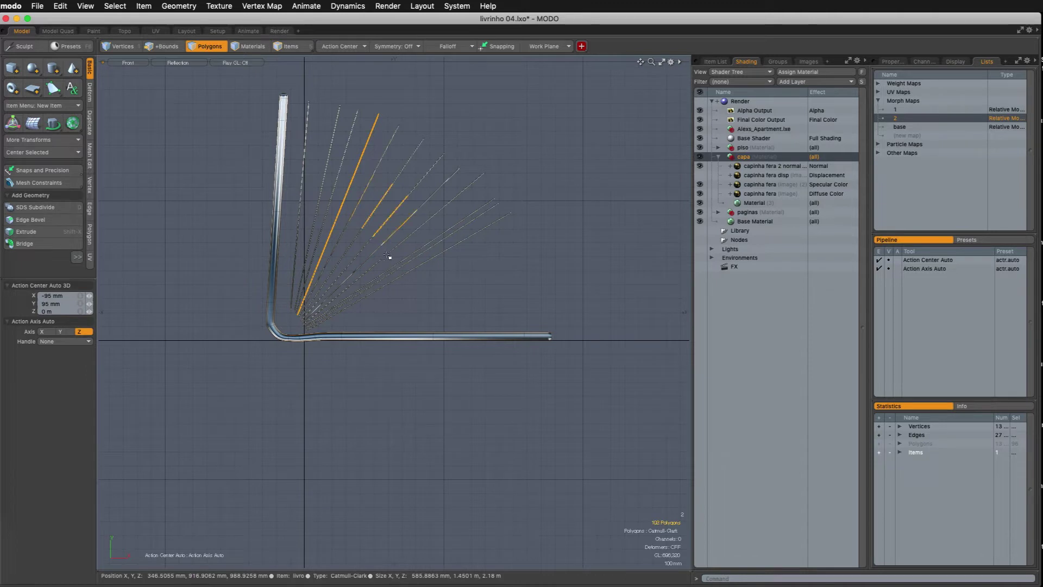
key(bracketright)
key(y)
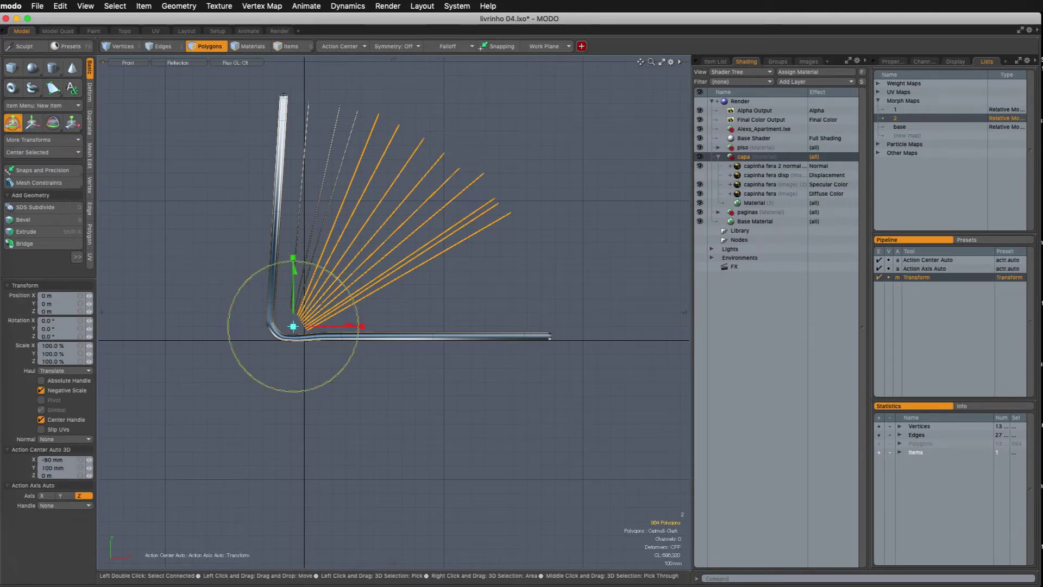
drag(339, 280, 338, 279)
key(space)
click(467, 283)
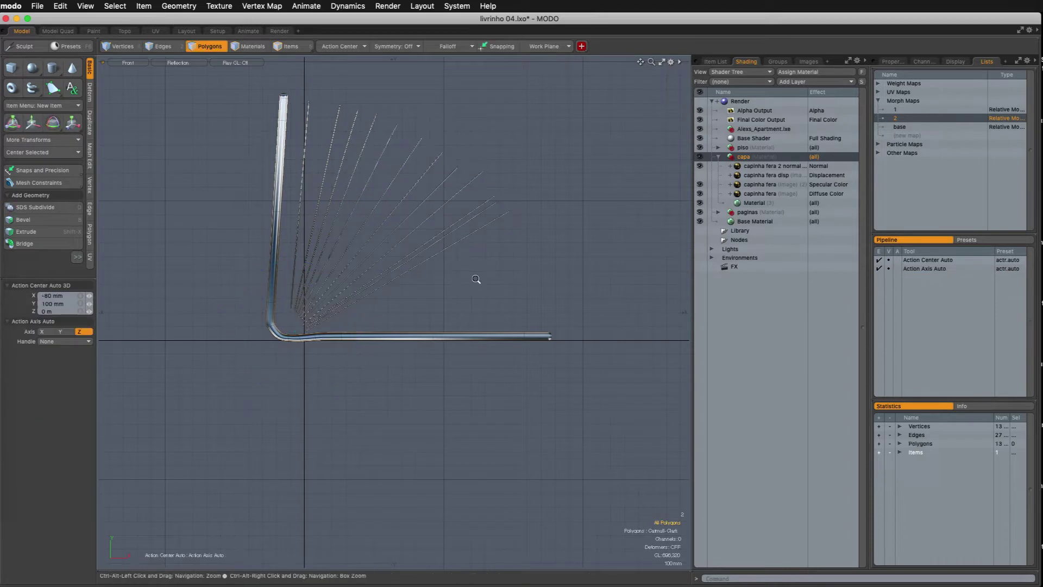
Check the fanned pages of morph map 2 in the Perspective view and save the scene
scroll(473, 282, down, 3)
key(ctrl+space)
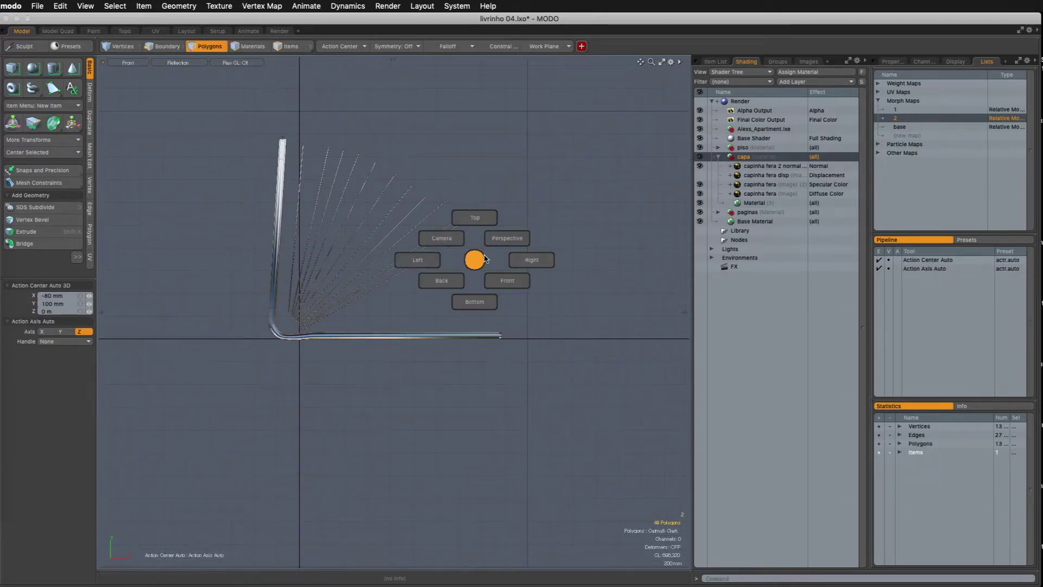
click(505, 238)
alt+drag(478, 277, 416, 276)
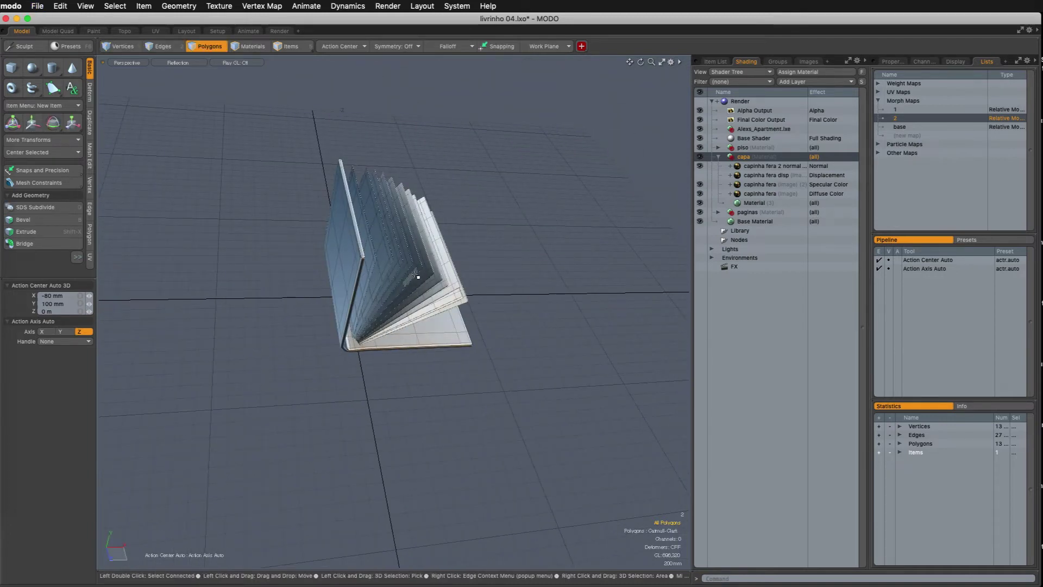
key(KP_1)
key(KP_2)
ctrl+alt+drag(381, 221, 406, 210)
Copy morph map 2 and paste it into a new relative morph map named 3
right_click(909, 118)
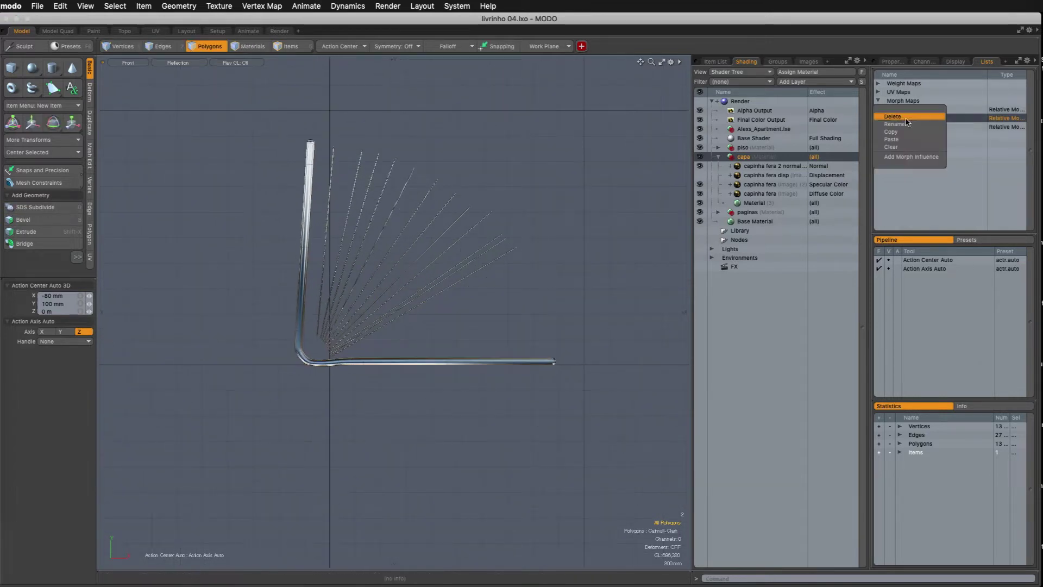
click(906, 132)
click(906, 136)
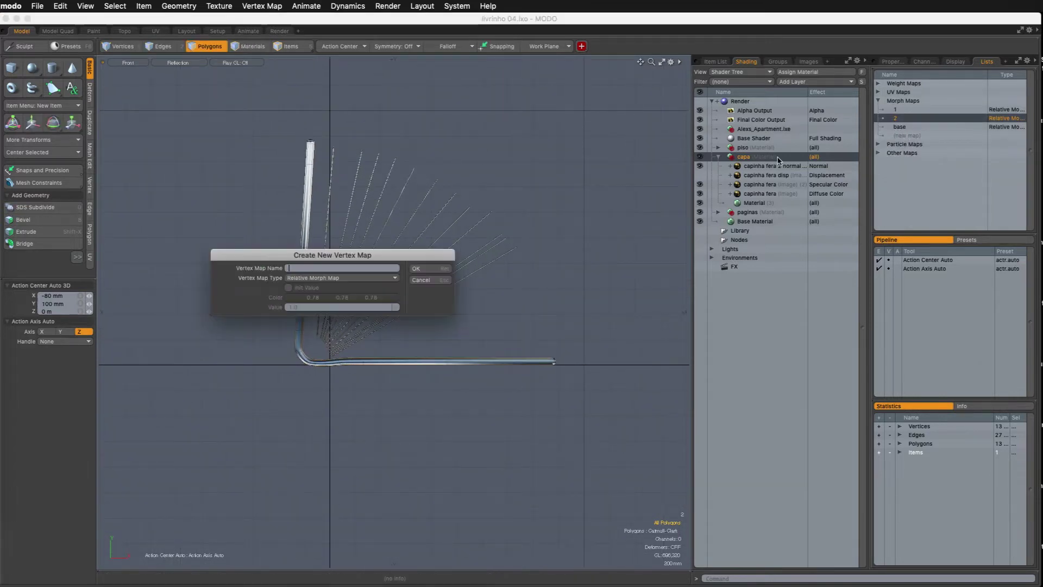
key(Return)
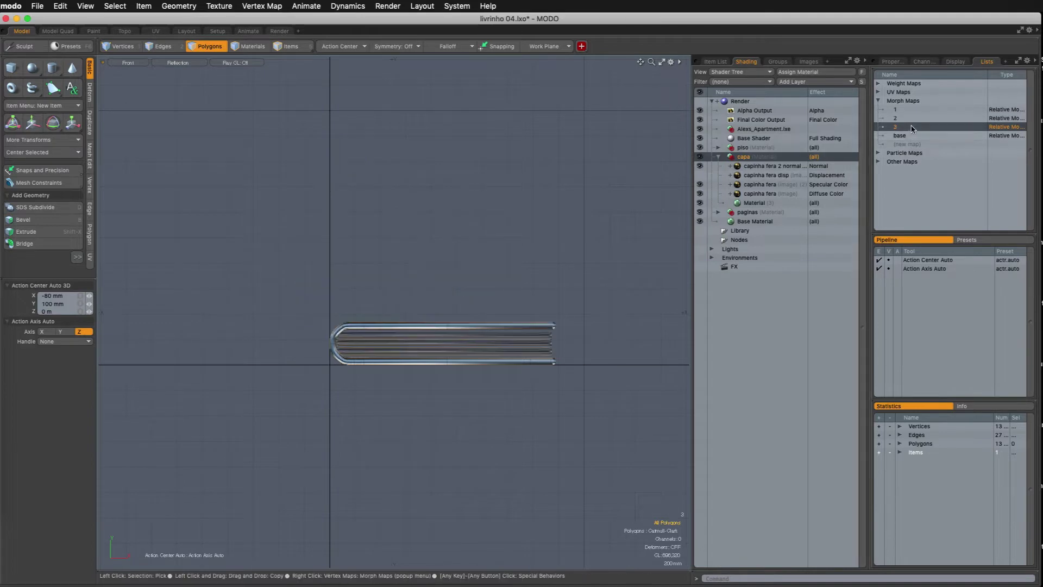
right_click(906, 131)
click(906, 149)
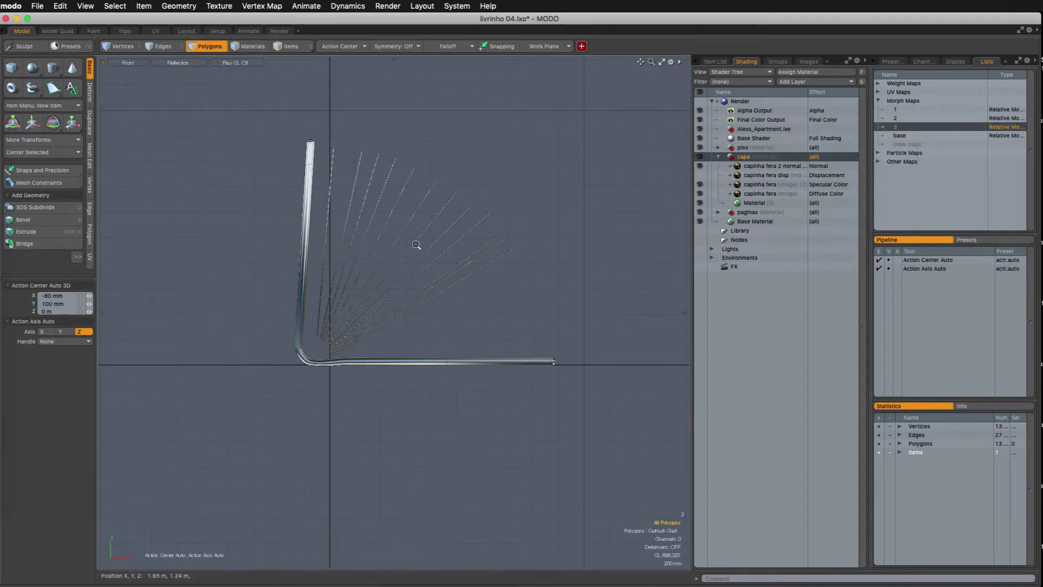
Select polygons at the upright cover's free edge and grow the selection down through the spine
ctrl+alt+drag(373, 256, 288, 272)
drag(308, 148, 302, 150)
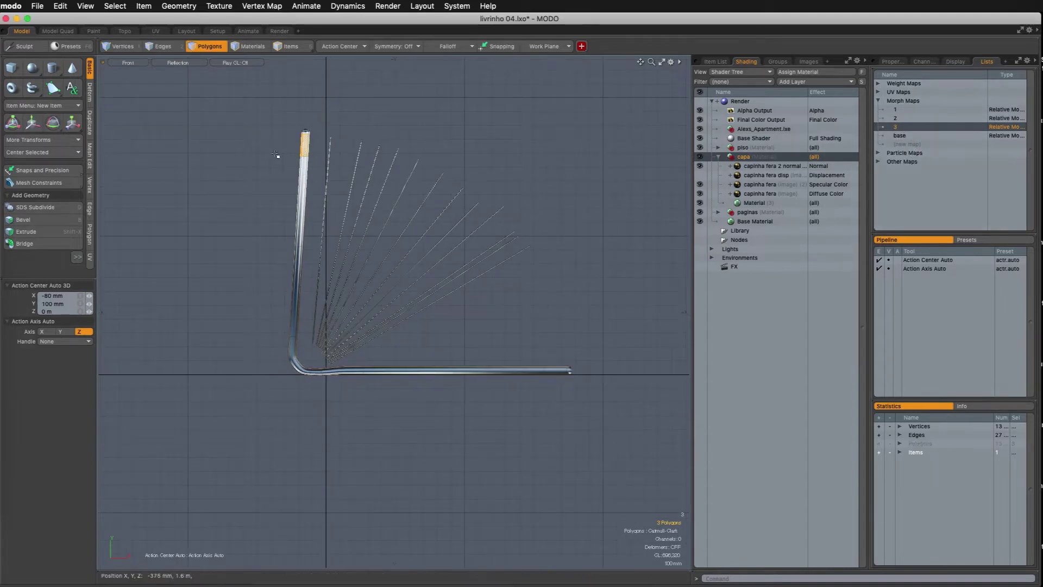
key(shift+Up)
key(shift+Up)
key(shift+Up)
key(shift+Up)
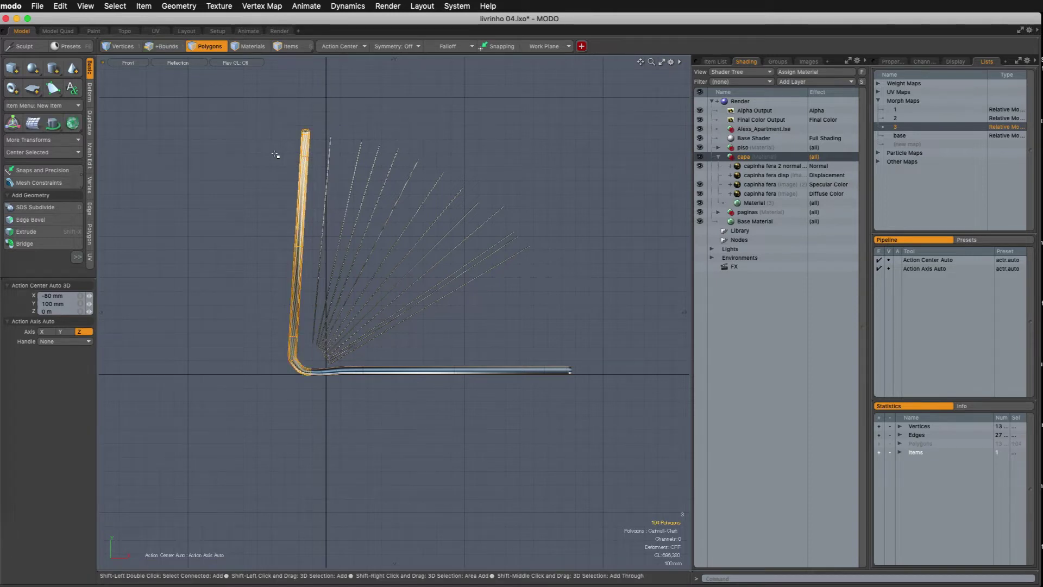
Try rotating the front cover and spine further open, also with a larger spine selection and a pivot closer to the bottom cover, undoing both rotations
key(y)
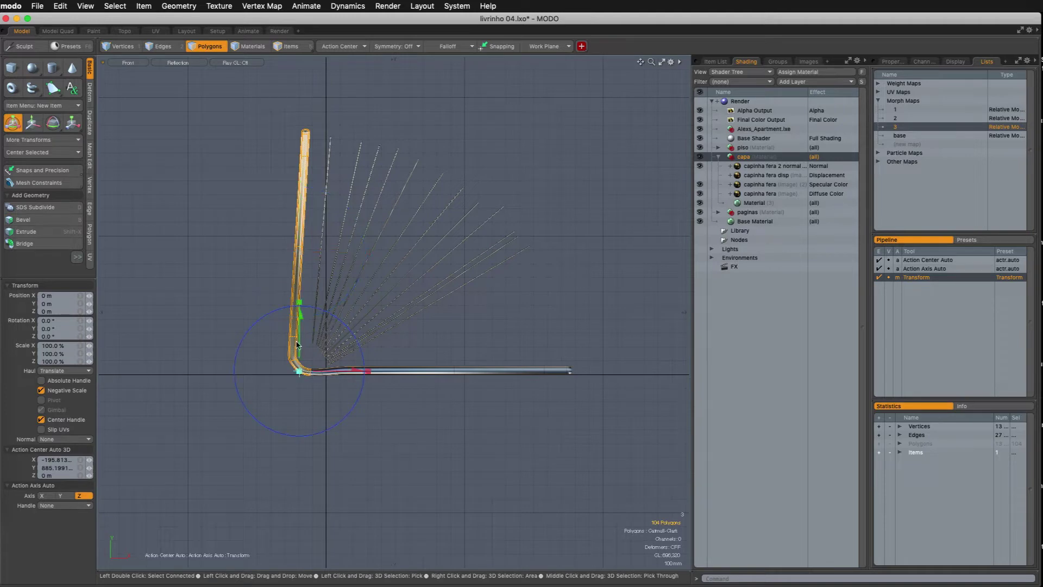
ctrl+drag(317, 309, 264, 317)
key(super+z)
key(space)
scroll(308, 363, up, 2)
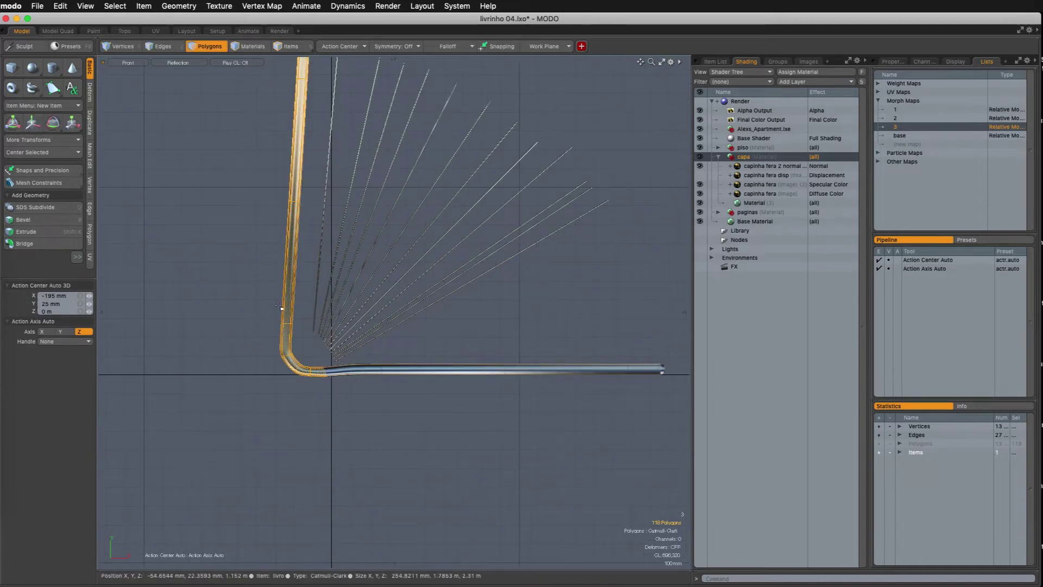
key(y)
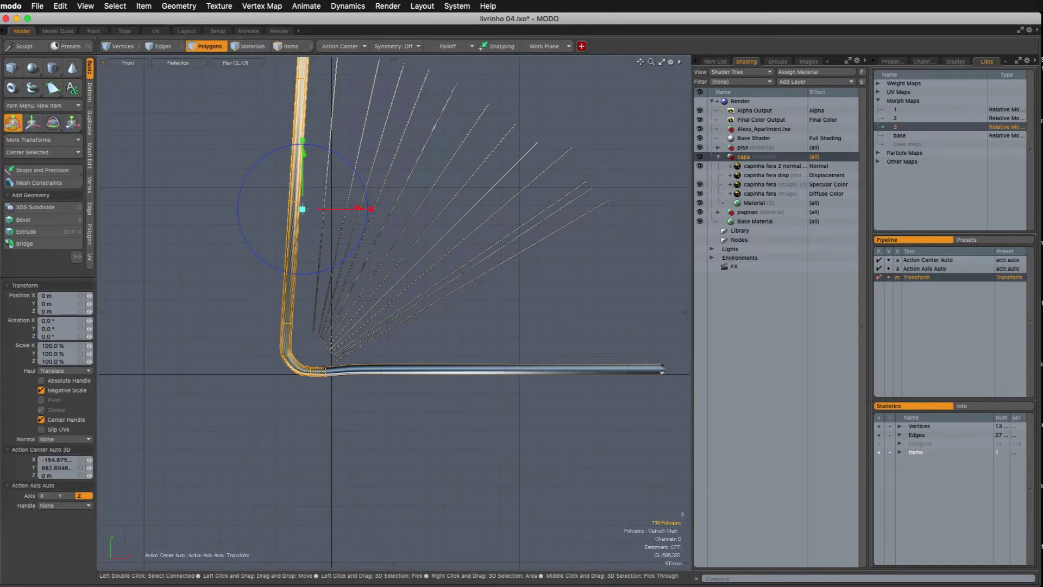
click(323, 369)
scroll(330, 248, down, 3)
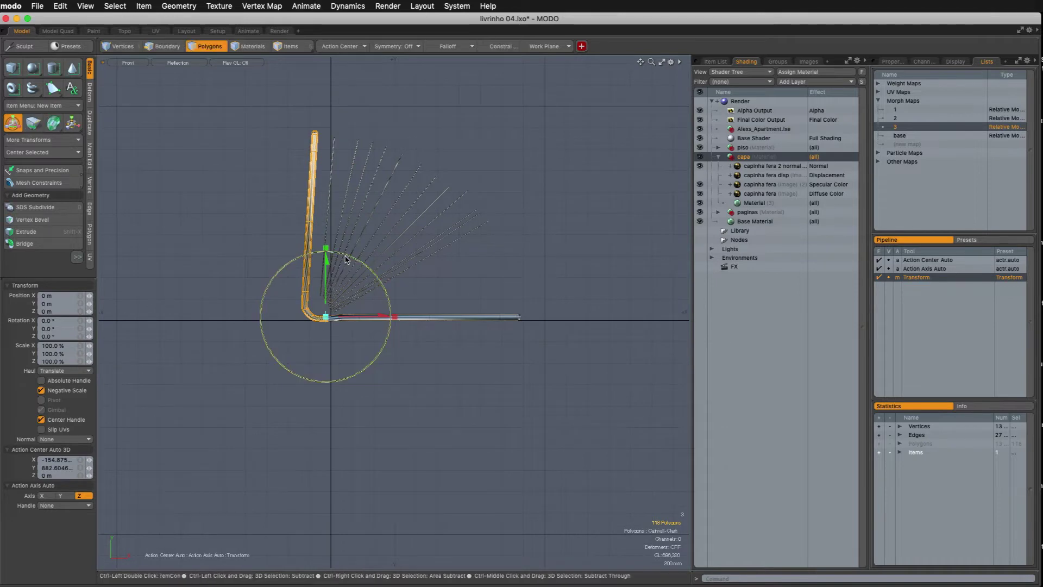
ctrl+drag(345, 257, 320, 253)
key(ctrl+z)
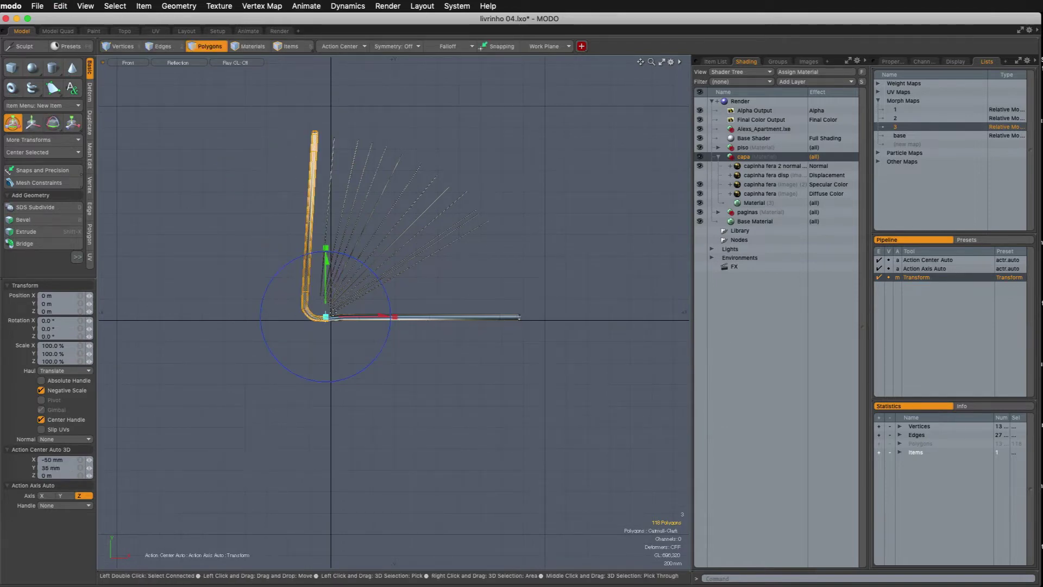
Shrink the selection to the front cover and outer part of the spine, and rotate it 45 degrees open around the spine's base
ctrl+alt+drag(333, 319, 403, 310)
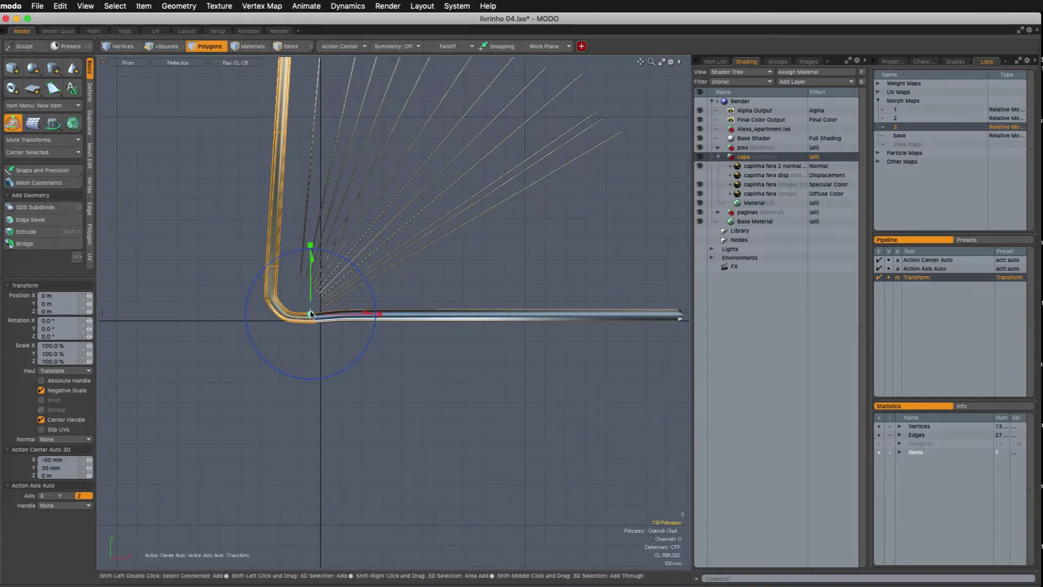
key(shift+Down)
key(space)
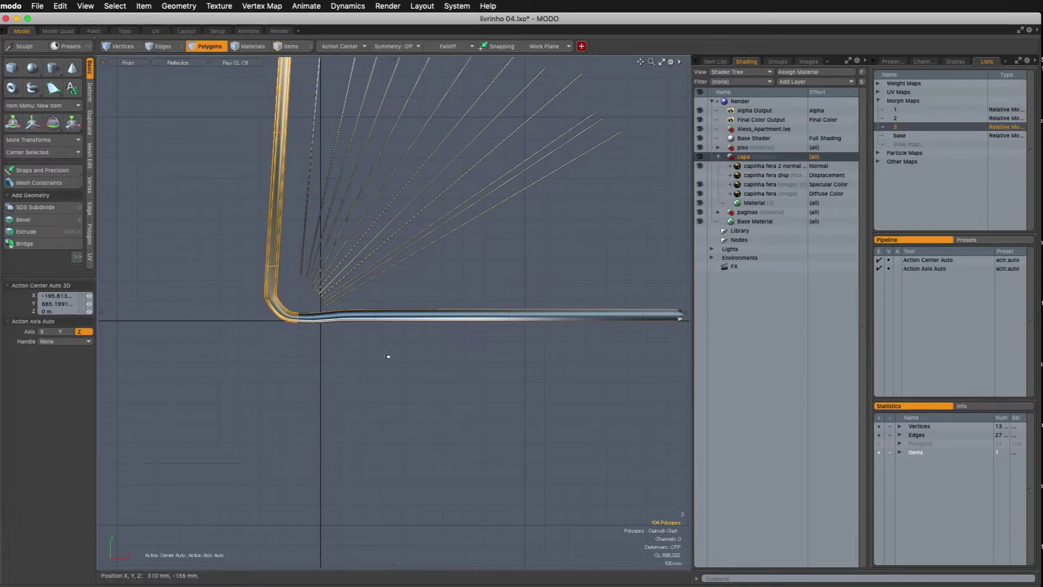
key(shift+Down)
key(y)
ctrl+alt+drag(349, 242, 304, 243)
alt+shift+drag(304, 243, 262, 255)
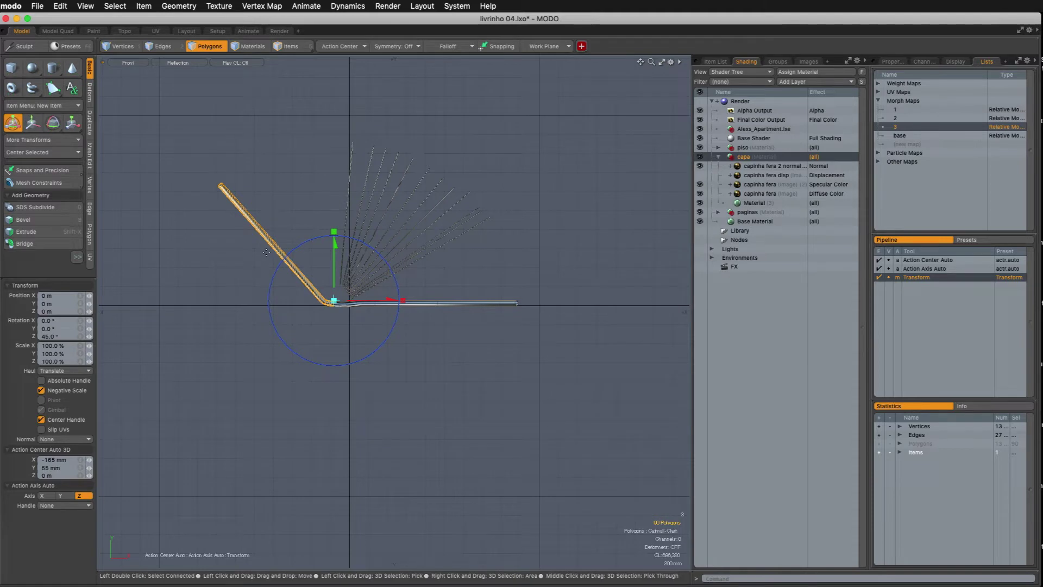
key(space)
Select all the pages, rotate them toward the opened cover around the spine, and move them -5 mm in X and -75 mm in Y
scroll(327, 225, up, 2)
alt+drag(350, 251, 301, 240)
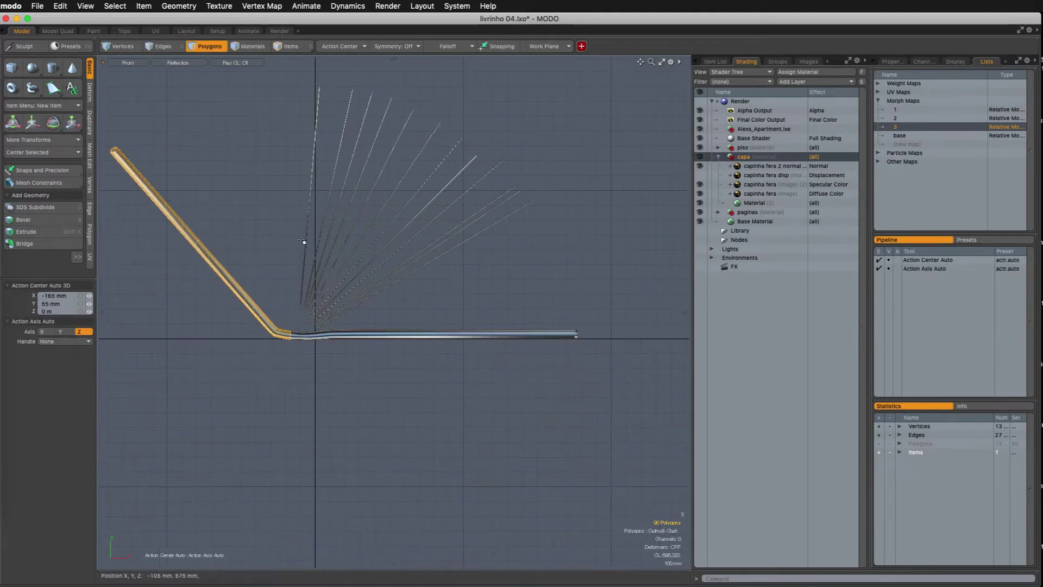
click(318, 255)
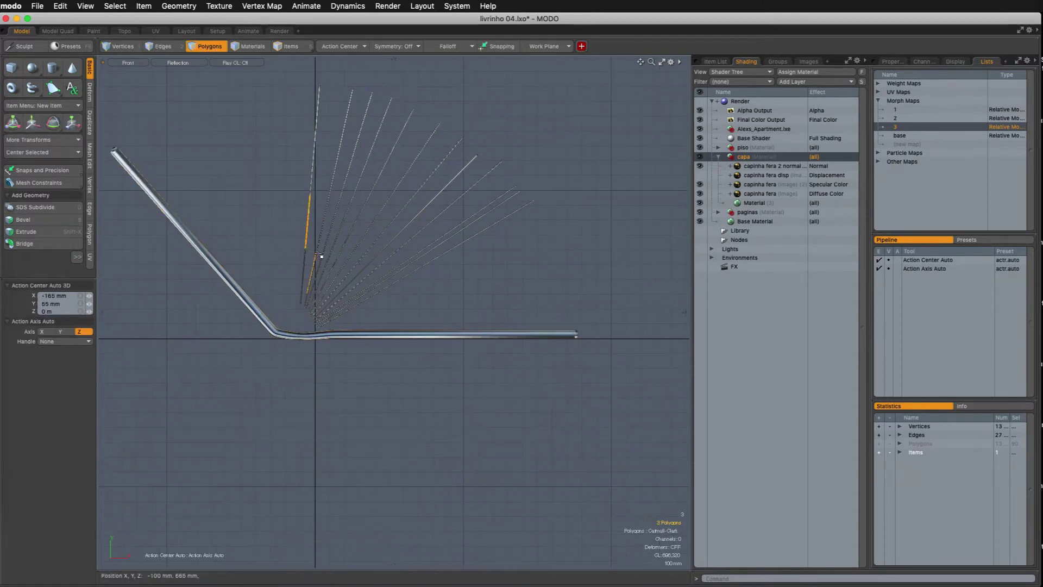
double_click(349, 312)
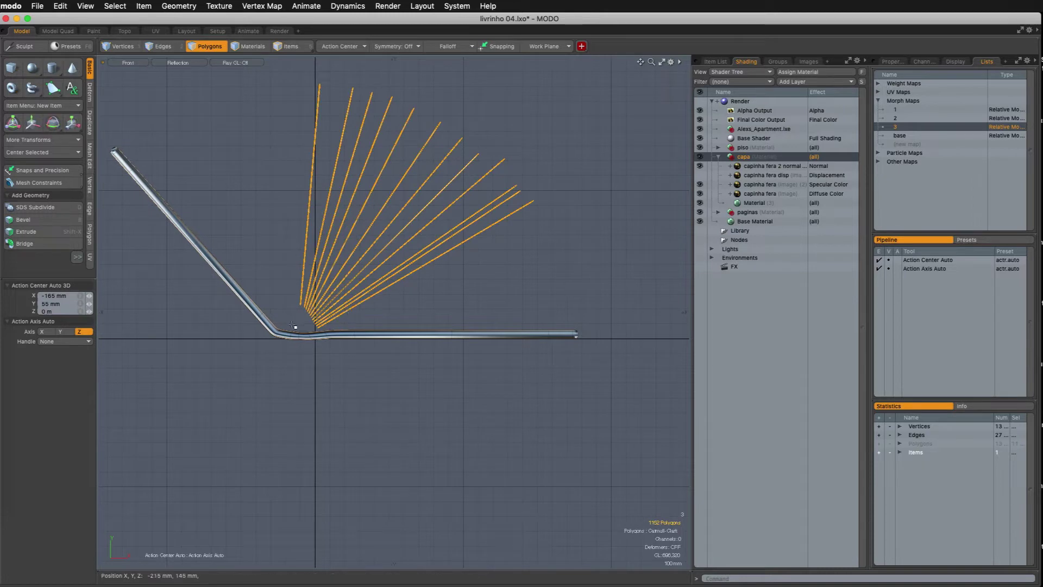
key(w)
key(ctrl)
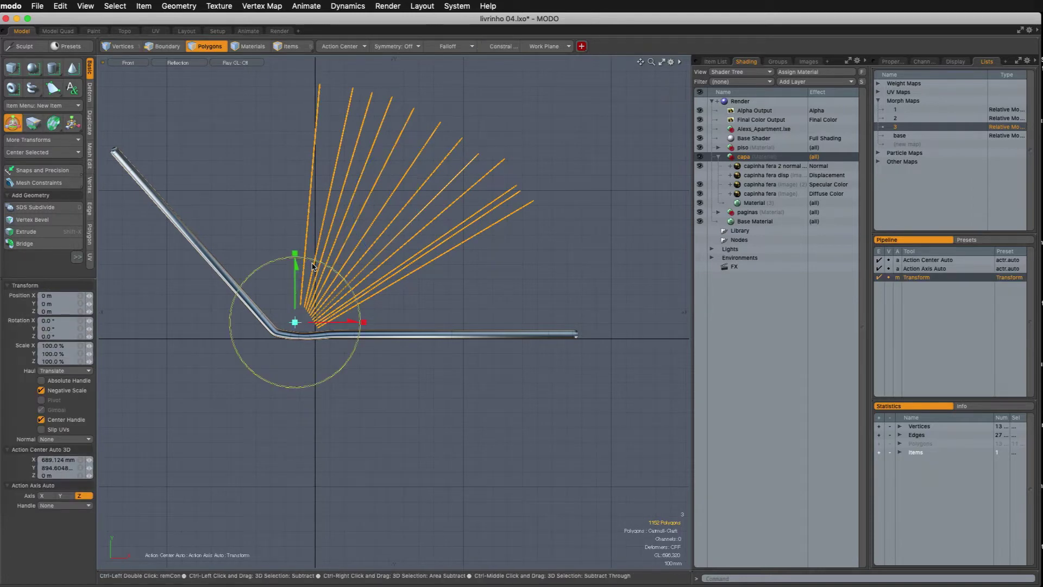
ctrl+drag(313, 261, 252, 284)
key(w)
click(253, 272)
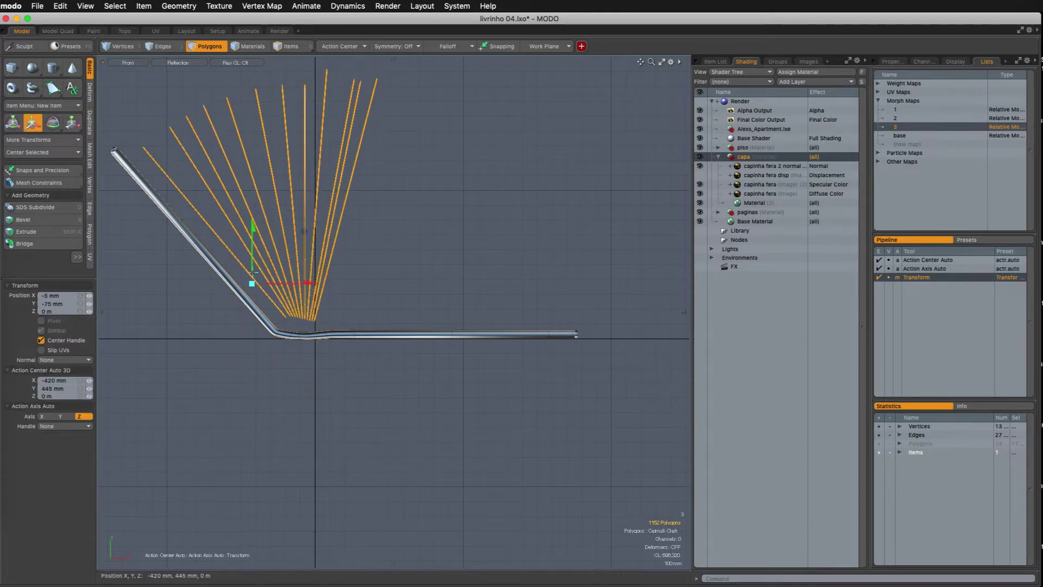
key(q)
Inspect the pages of morph map 3 in the Perspective view with nothing selected, and save the scene
double_click(338, 235)
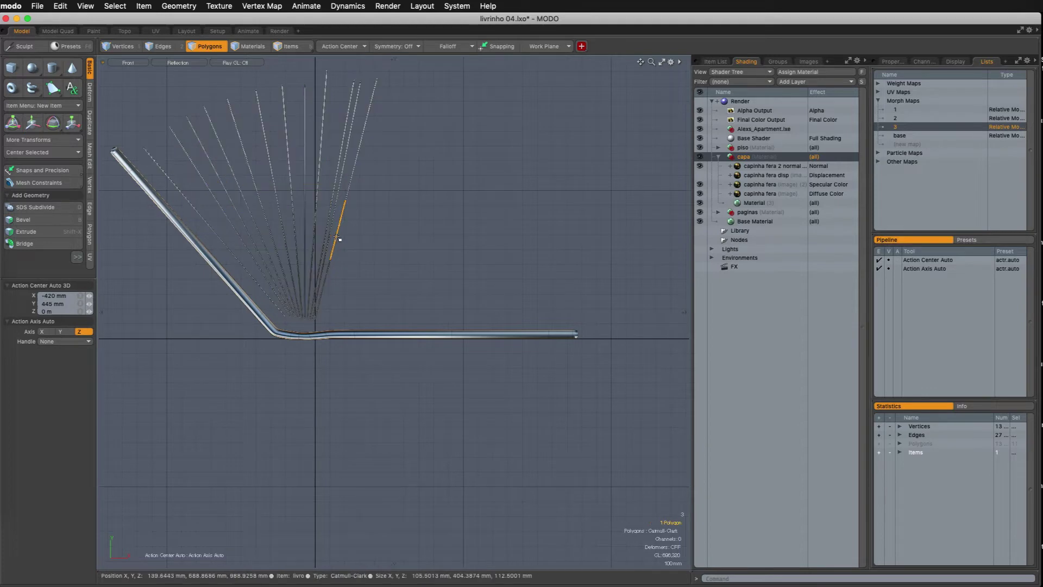
scroll(376, 238, down, 1)
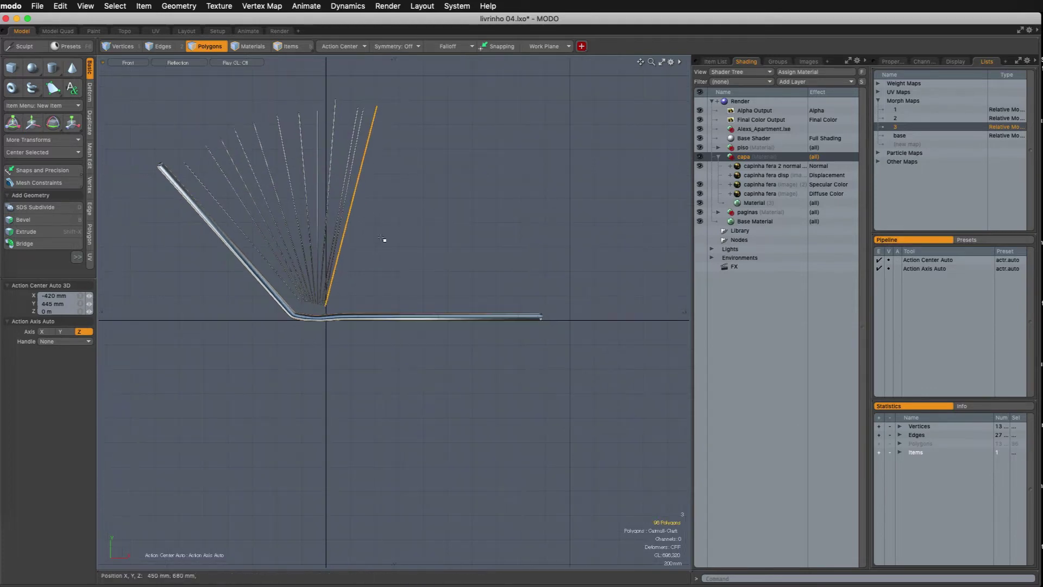
key(ctrl+space)
click(455, 212)
alt+drag(429, 230, 365, 286)
scroll(455, 298, down, 3)
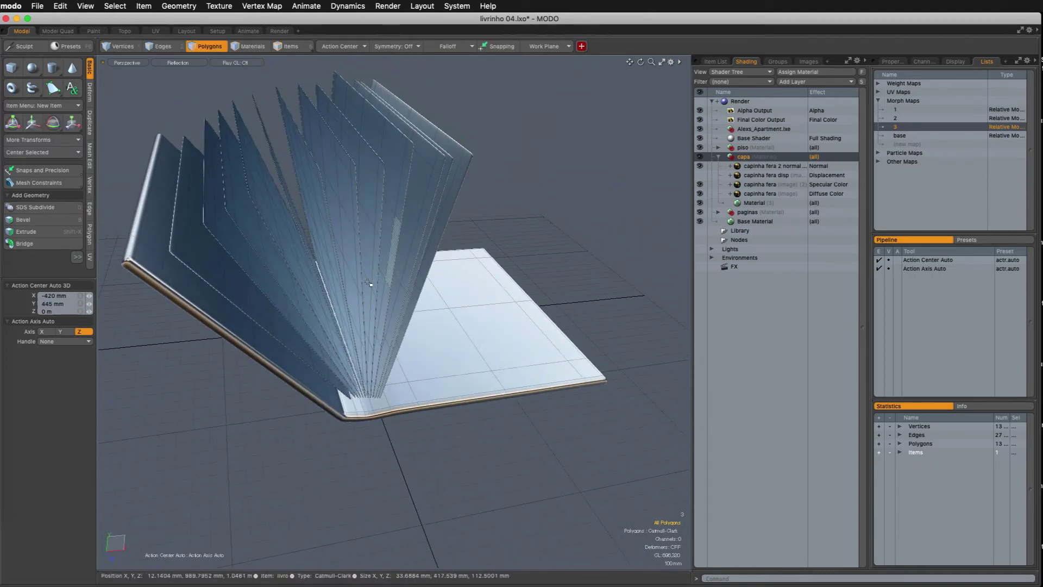
key(super+s)
key(KP_2)
key(KP_1)
key(KP_1)
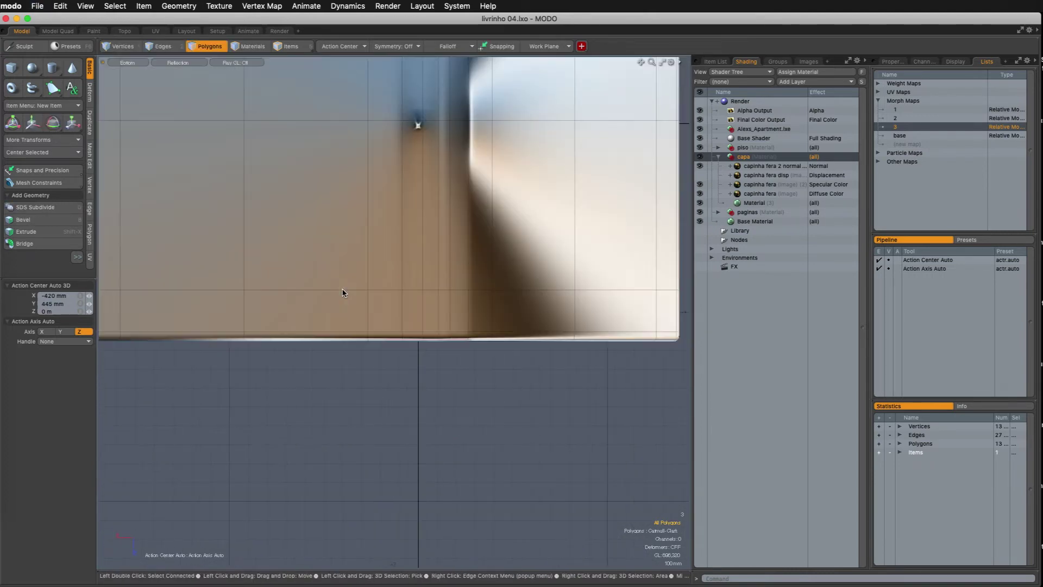
Copy morph map 3 and paste it into a new relative morph map named 4
key(KP_2)
ctrl+alt+drag(343, 288, 304, 272)
alt+drag(420, 231, 440, 231)
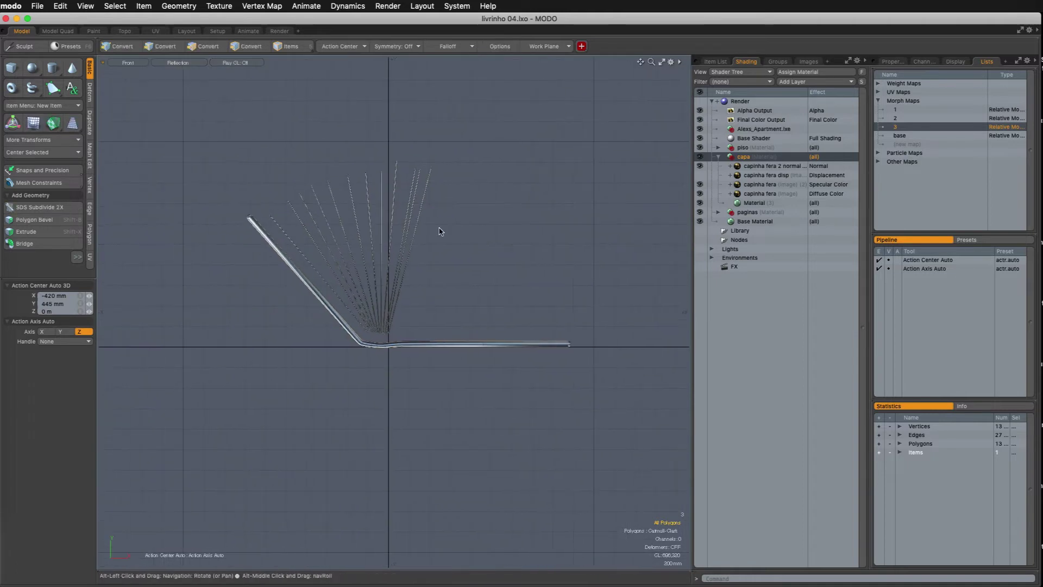
right_click(902, 128)
click(902, 142)
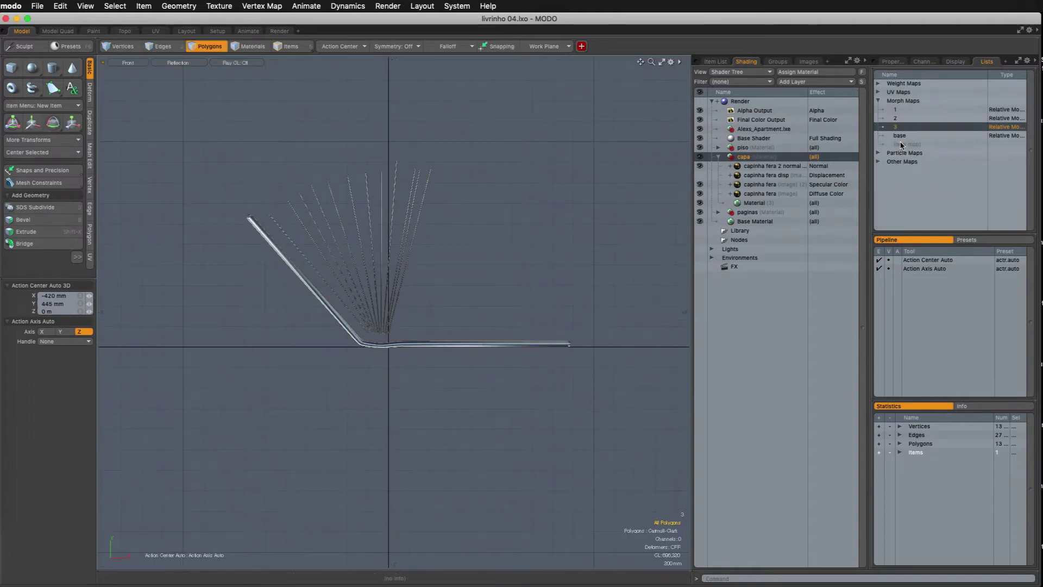
click(907, 144)
text(4)
key(Return)
right_click(905, 137)
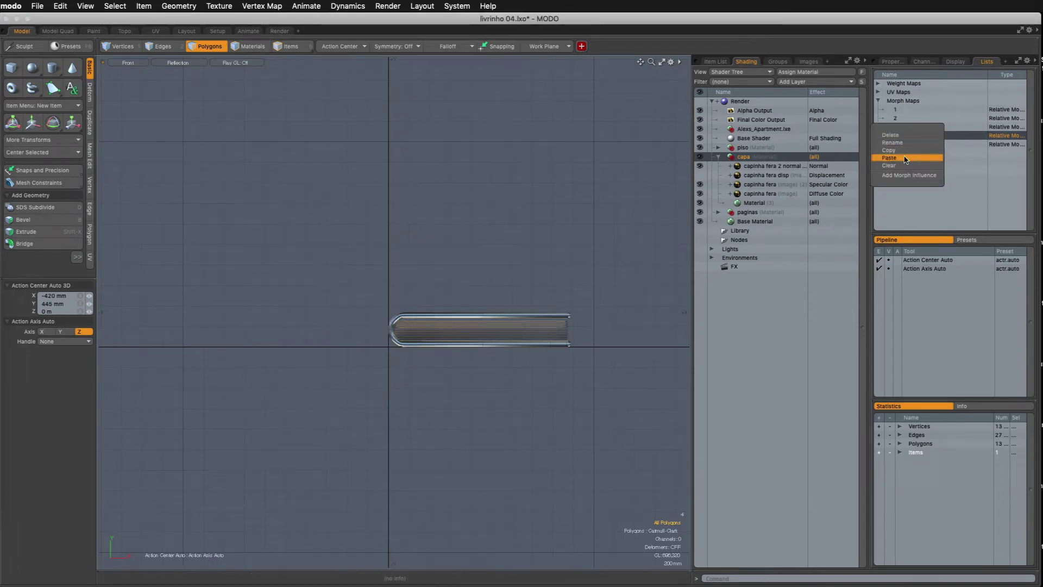
click(903, 158)
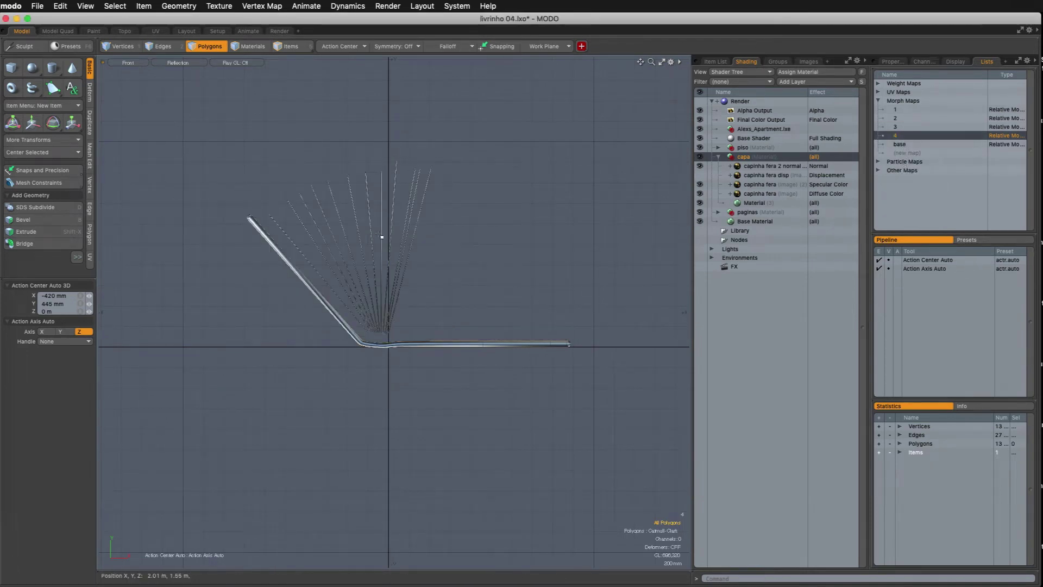
Select the front cover polygons together with the adjoining outer part of the spine
scroll(255, 220, up, 2)
click(256, 220)
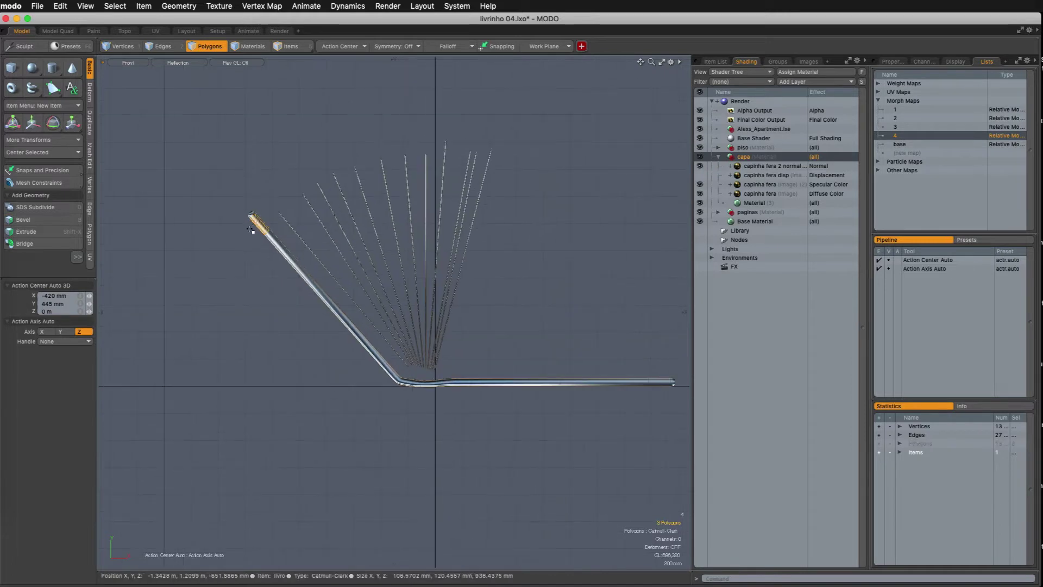
key(shift+Up)
key(shift+Up)
key(shift+Up)
key(shift+Up)
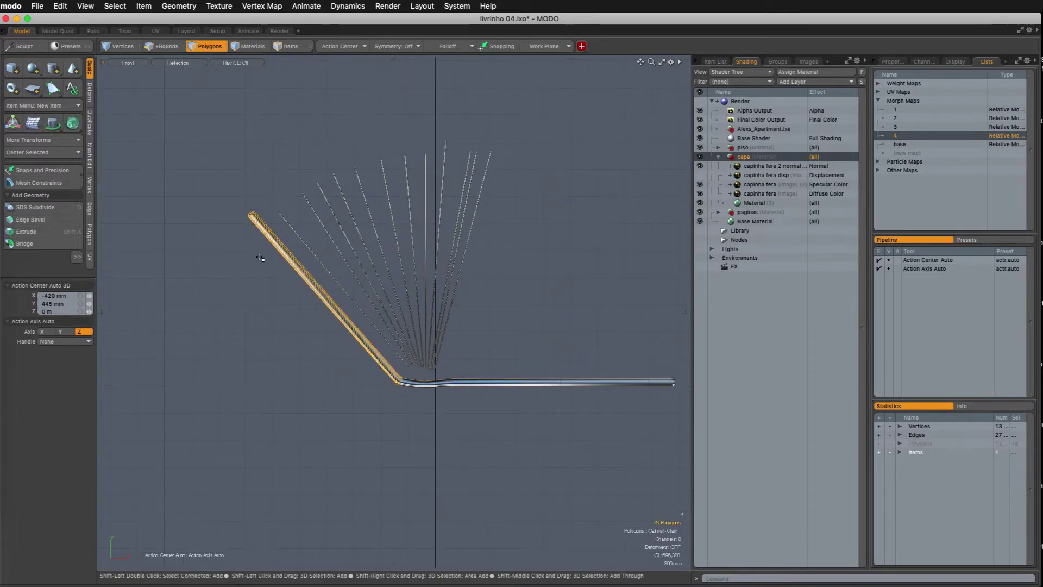
scroll(421, 384, up, 3)
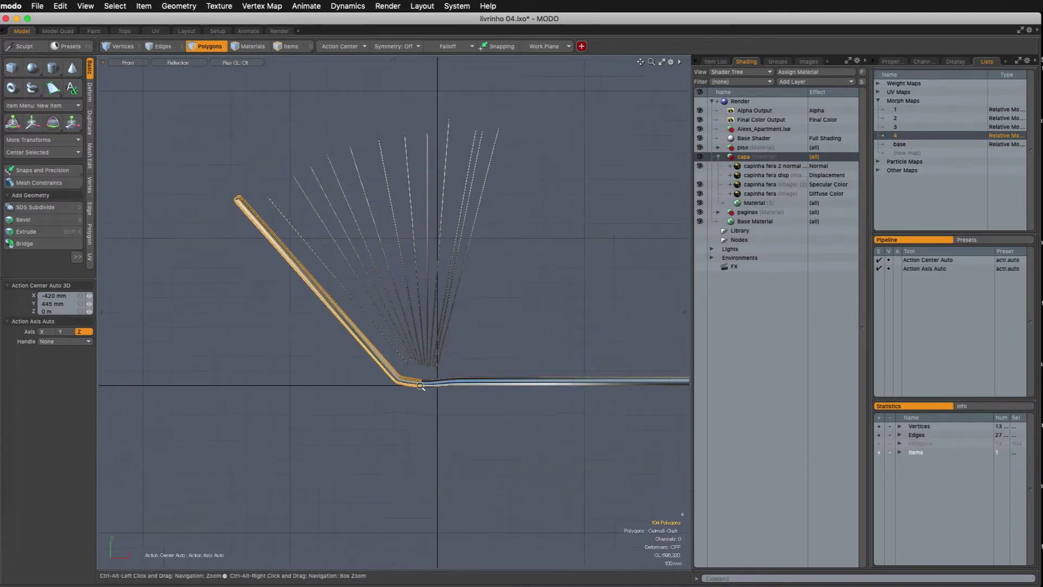
scroll(402, 353, down, 5)
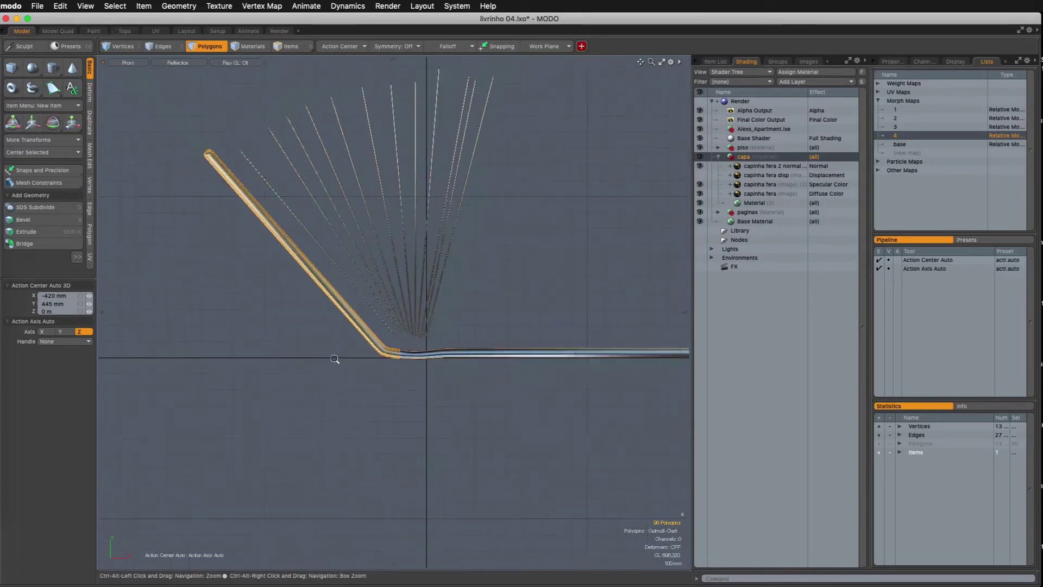
Try rotating the front cover and outer spine further open around a pivot on the spine, and undo the rotation
key(y)
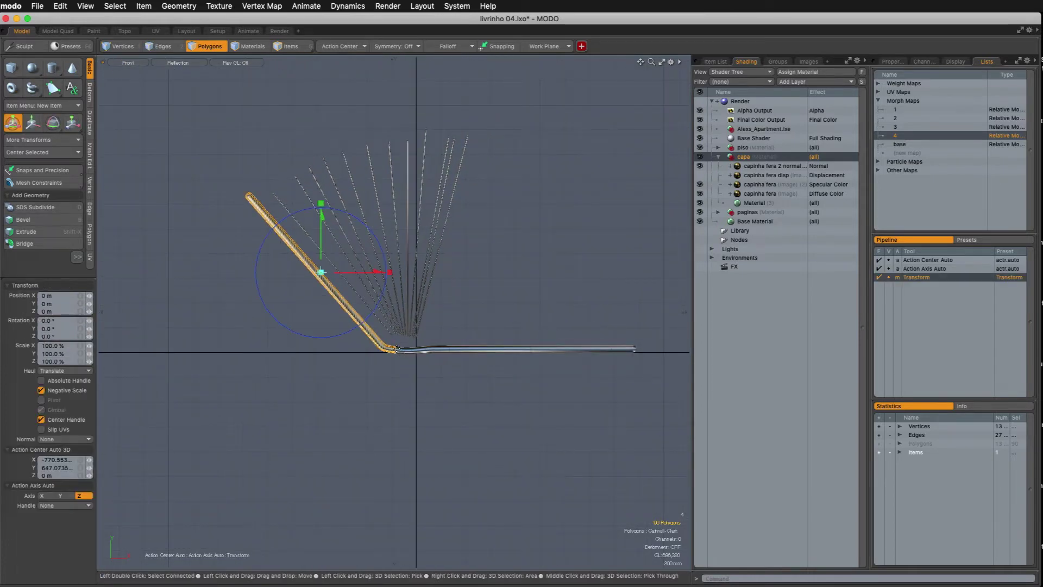
key(ctrl)
ctrl+drag(385, 287, 372, 287)
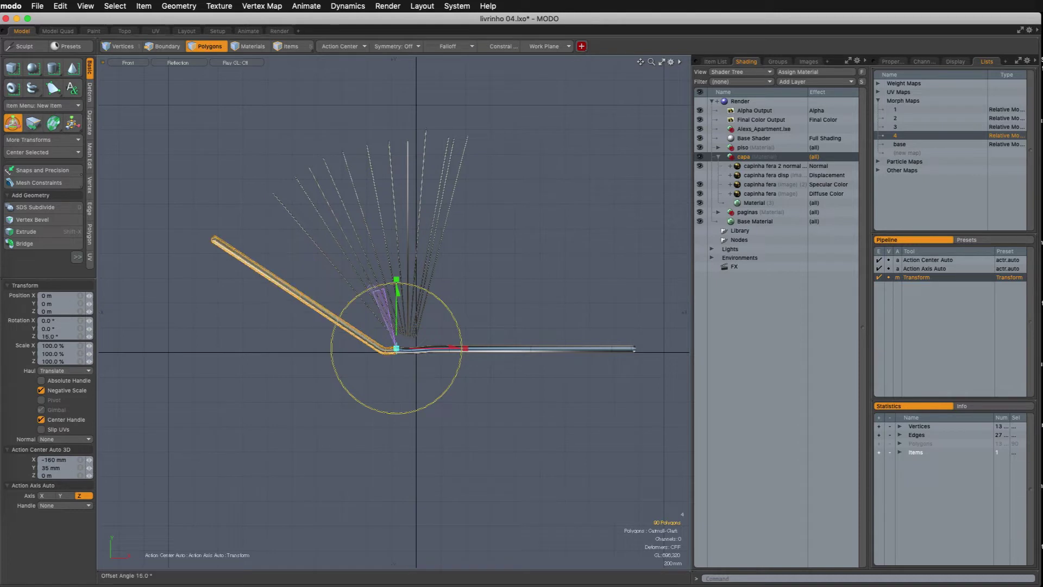
key(super+z)
Shrink the selection to the front cover, rotate it 48.5 degrees flat around its hinge at X -250 mm, Y 60 mm, and clear the selection
key(shift+Down)
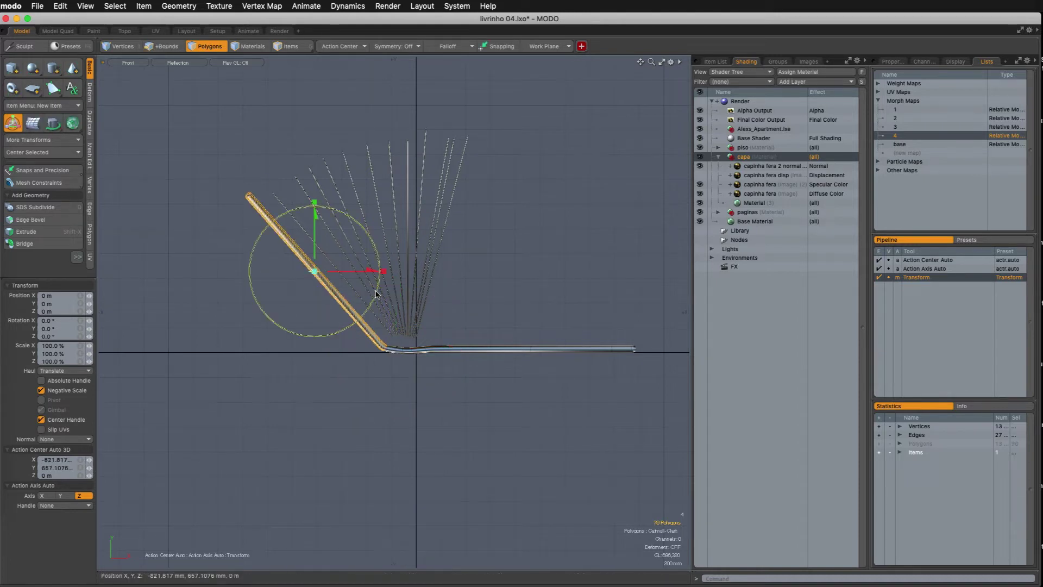
click(386, 346)
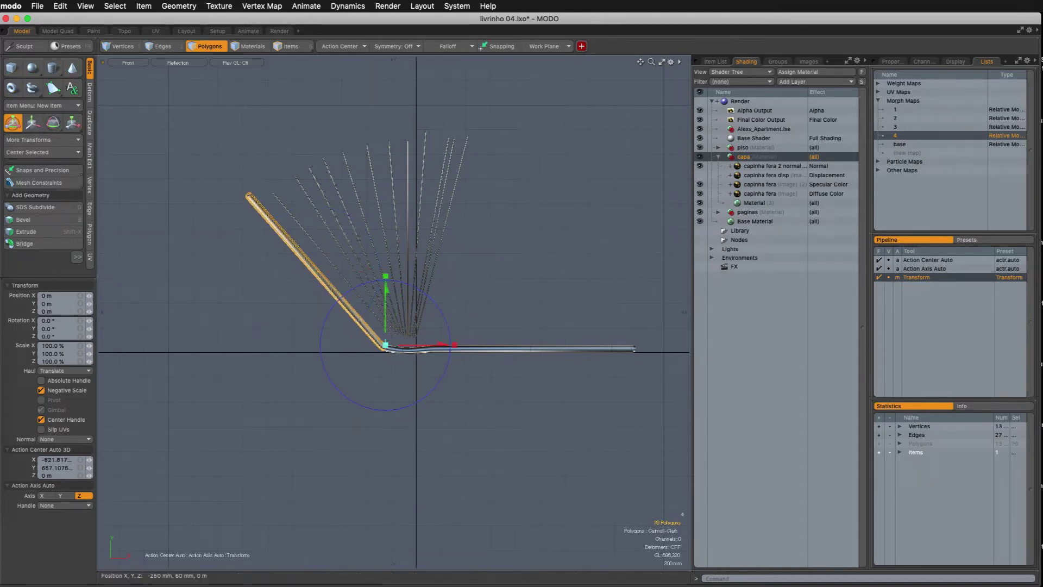
ctrl+drag(363, 288, 338, 311)
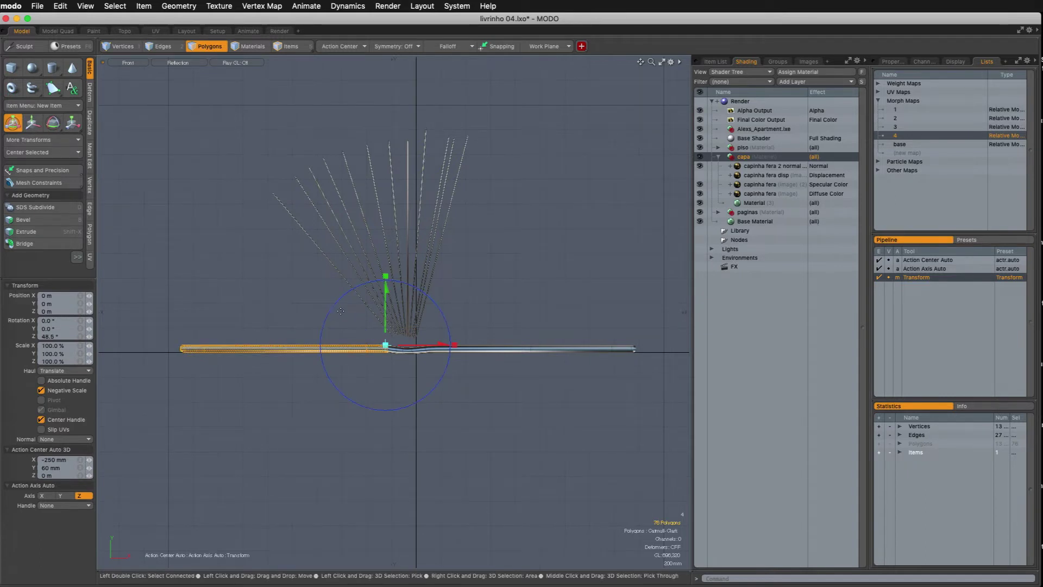
key(space)
click(473, 302)
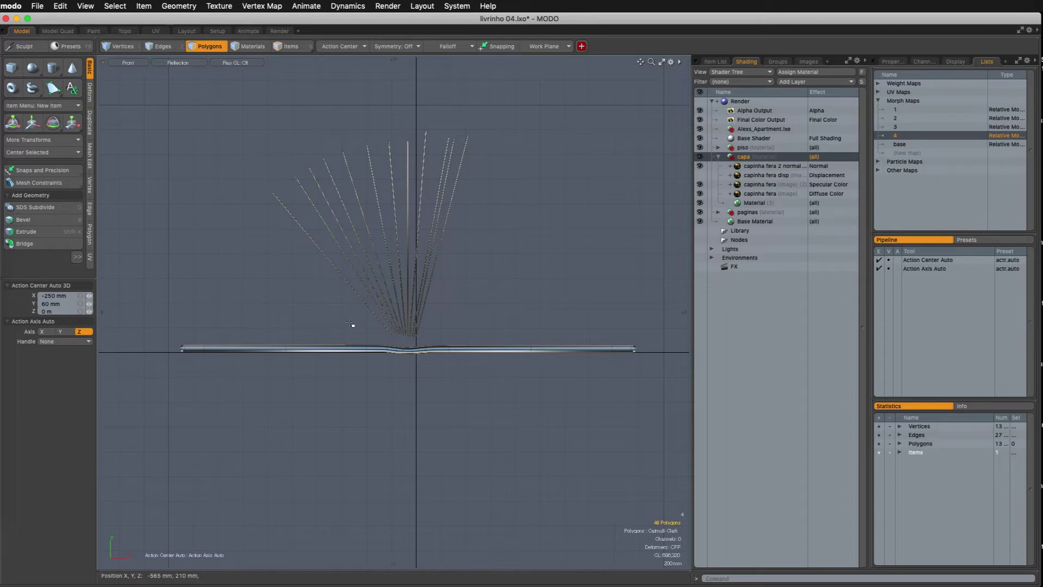
Select all the pages, rotate them 48 degrees toward the opened cover around the spine at X -90 mm, Y 20 mm, and raise them slightly
scroll(422, 307, up, 2)
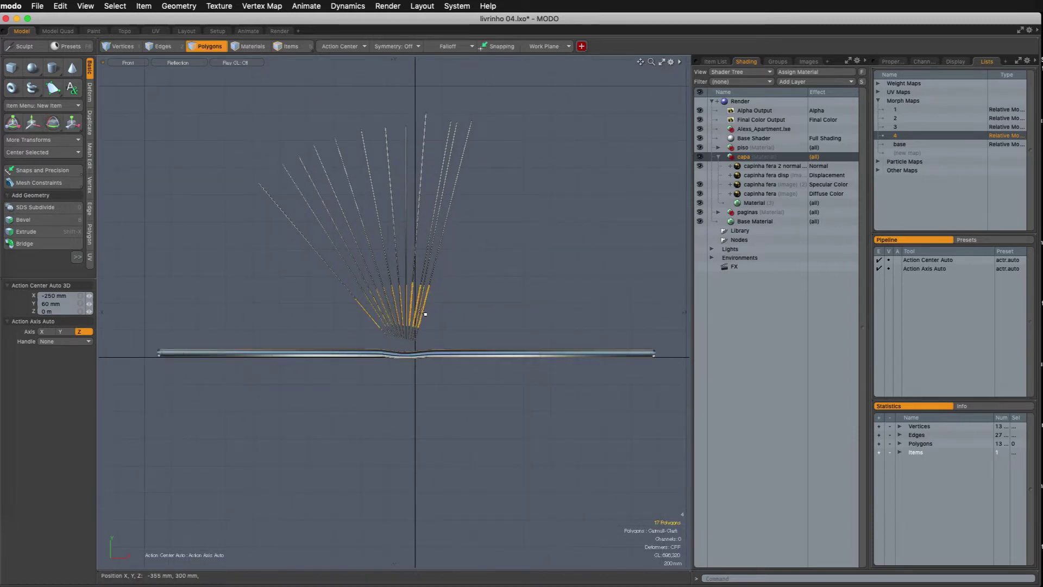
double_click(423, 312)
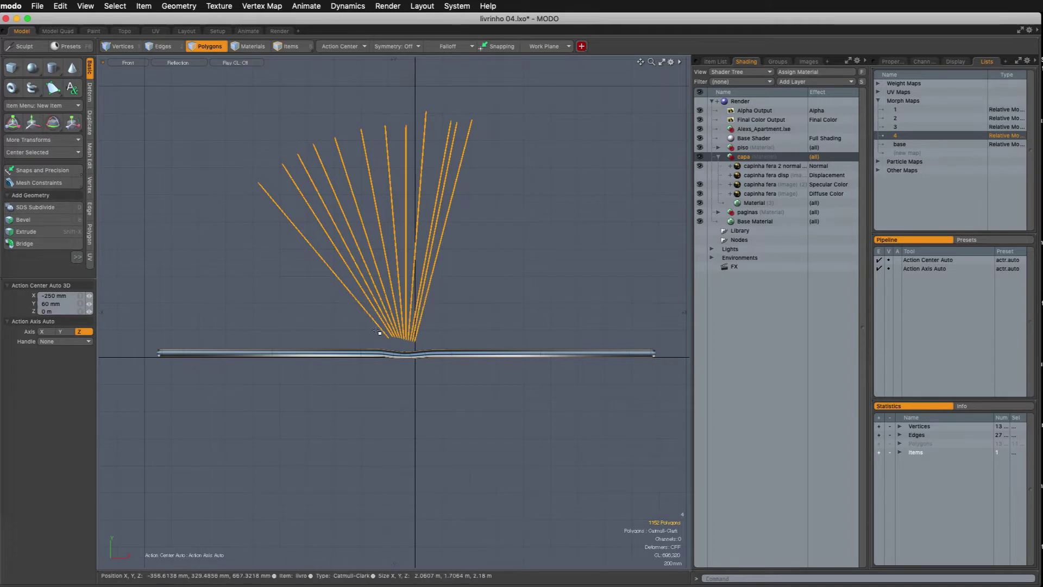
key(w)
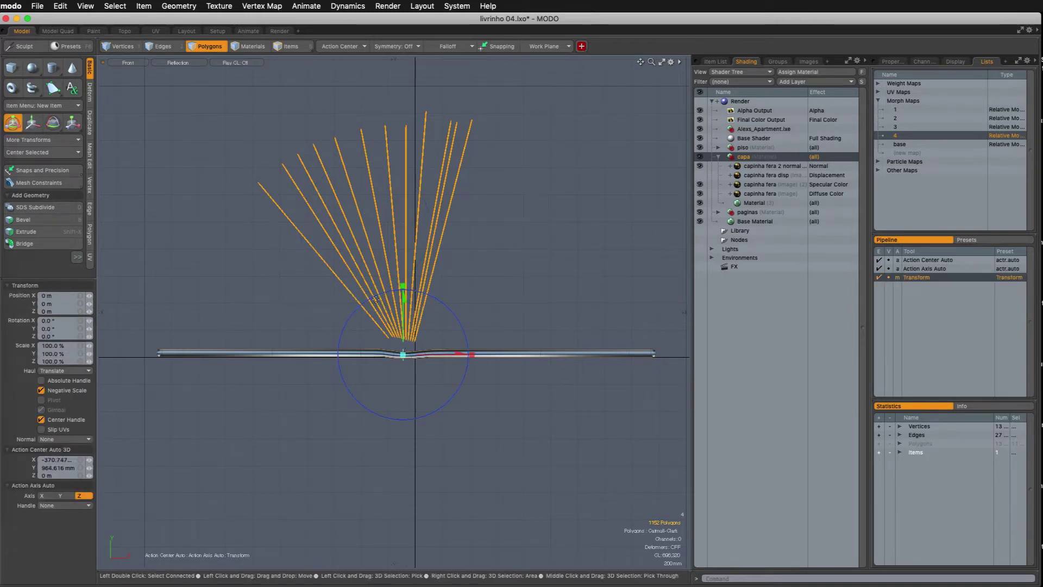
key(ctrl)
ctrl+drag(377, 295, 345, 322)
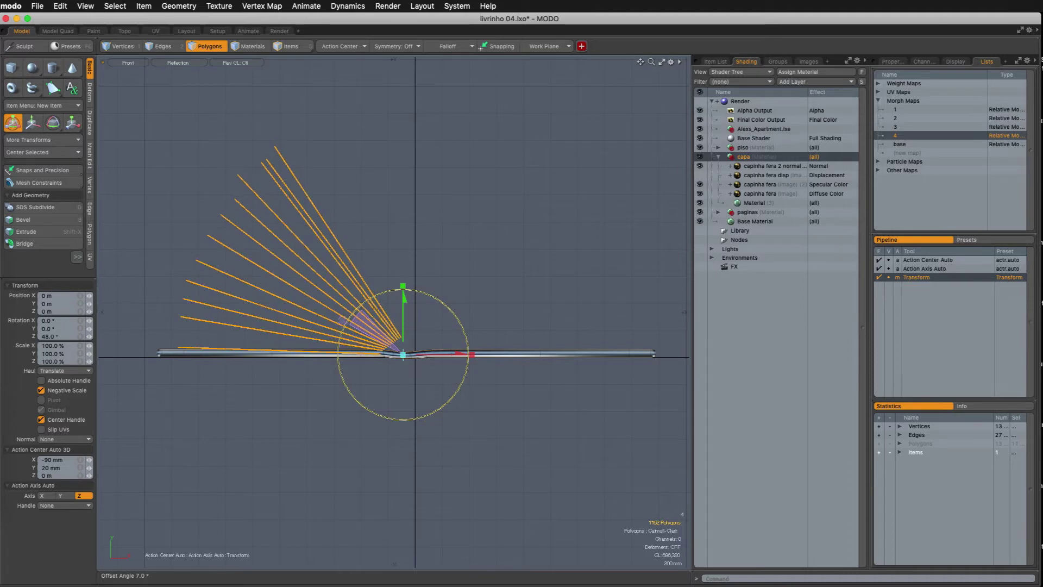
drag(404, 298, 403, 293)
key(space)
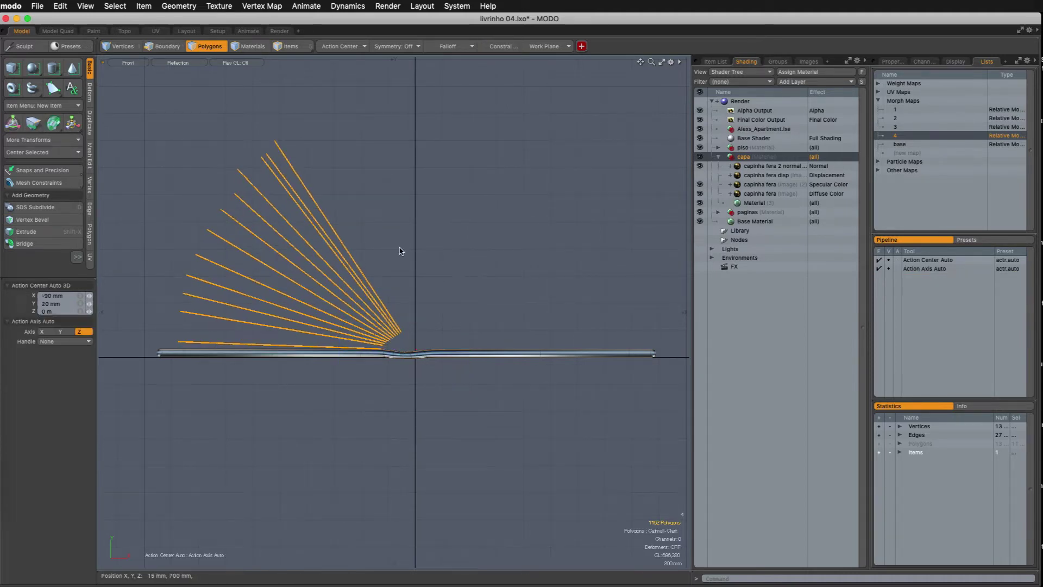
Inspect the opened book of morph map 4 in the Camera view and the render preview, and deselect the pages
key(ctrl+space)
click(384, 228)
ctrl+alt+drag(445, 263, 409, 291)
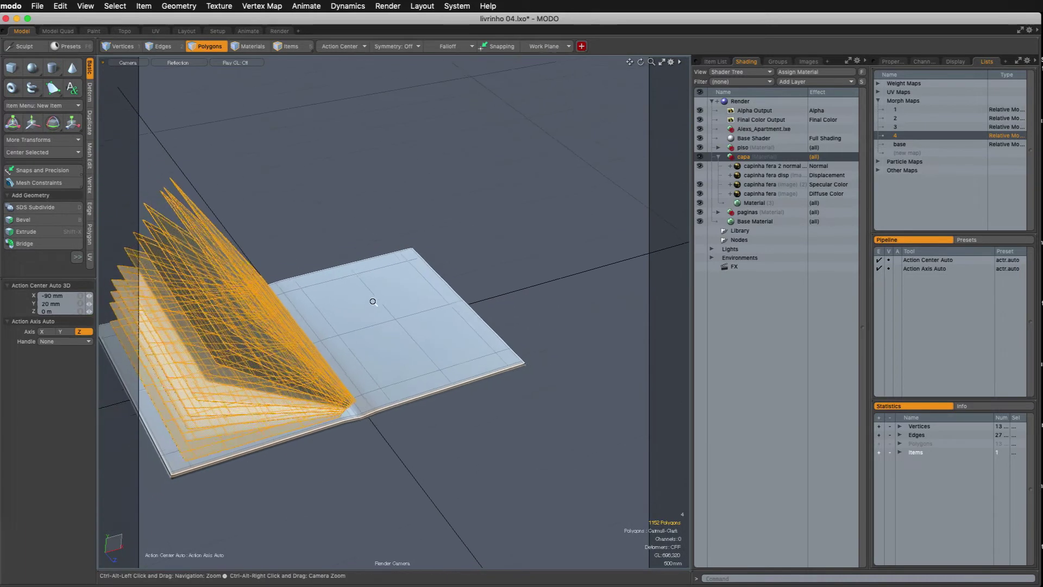
alt+shift+right_drag(410, 291, 417, 283)
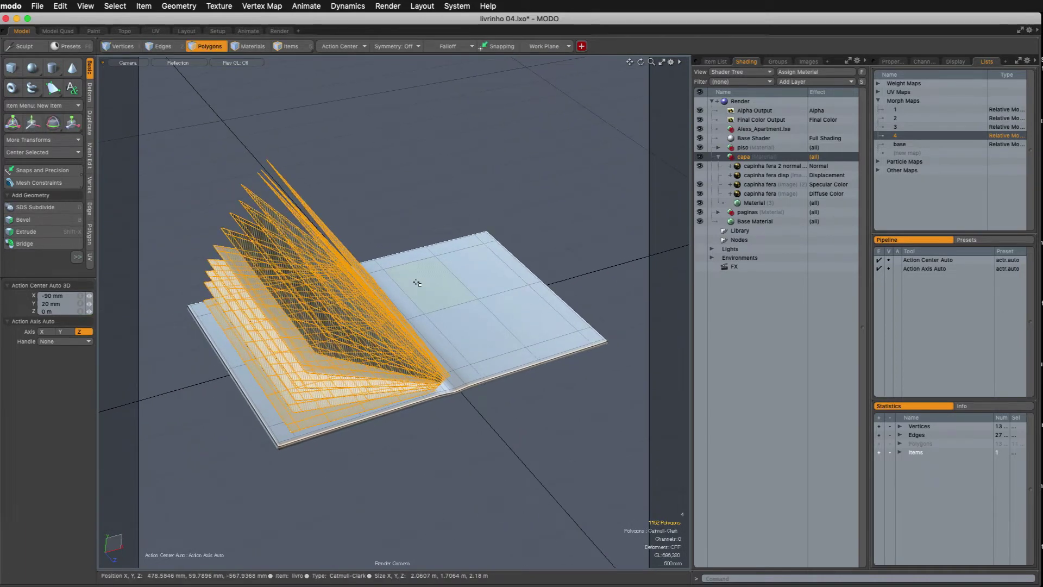
key(F8)
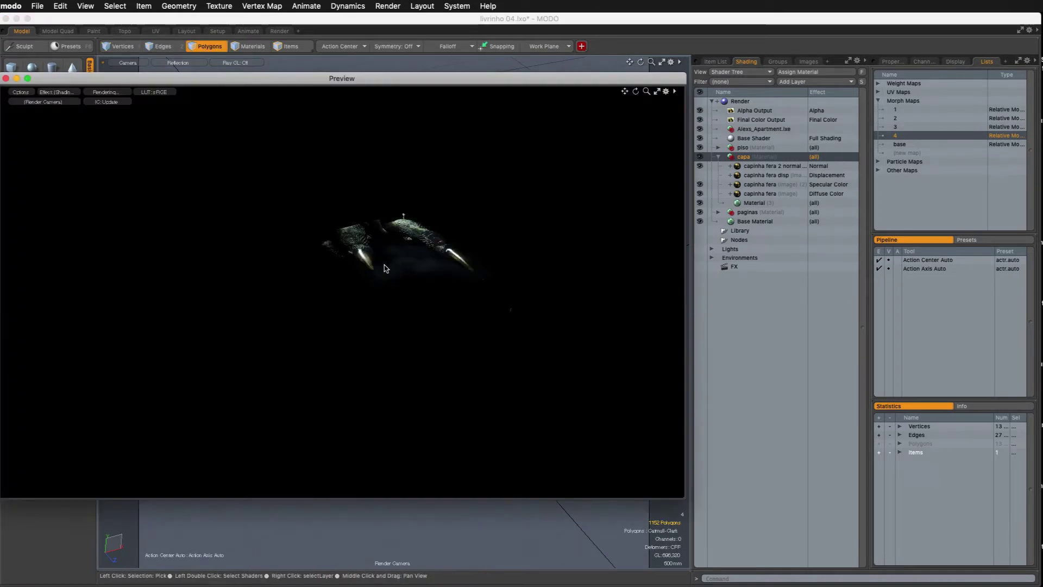
key(F8)
click(409, 240)
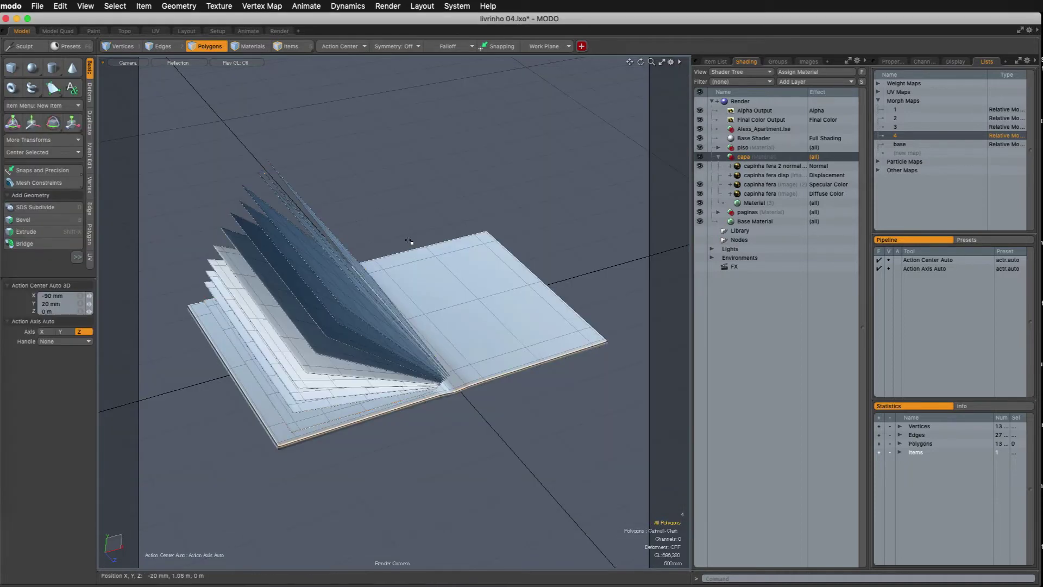
In the Front view, rotate the second-lowest page around its spine-side end until it lies almost flat above the lowest page
key(KP_1)
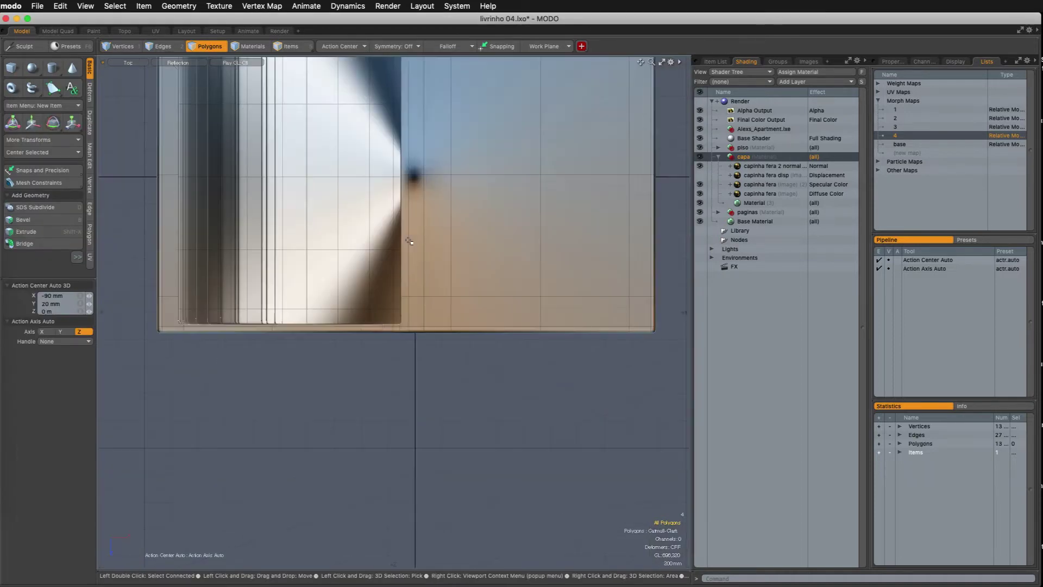
scroll(313, 346, down, 2)
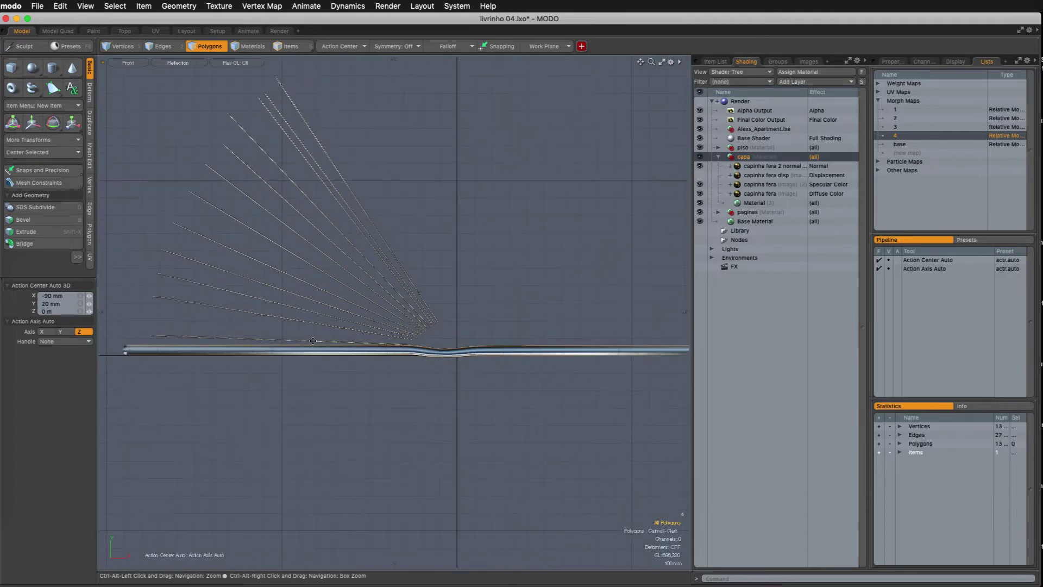
click(394, 326)
scroll(394, 326, up, 2)
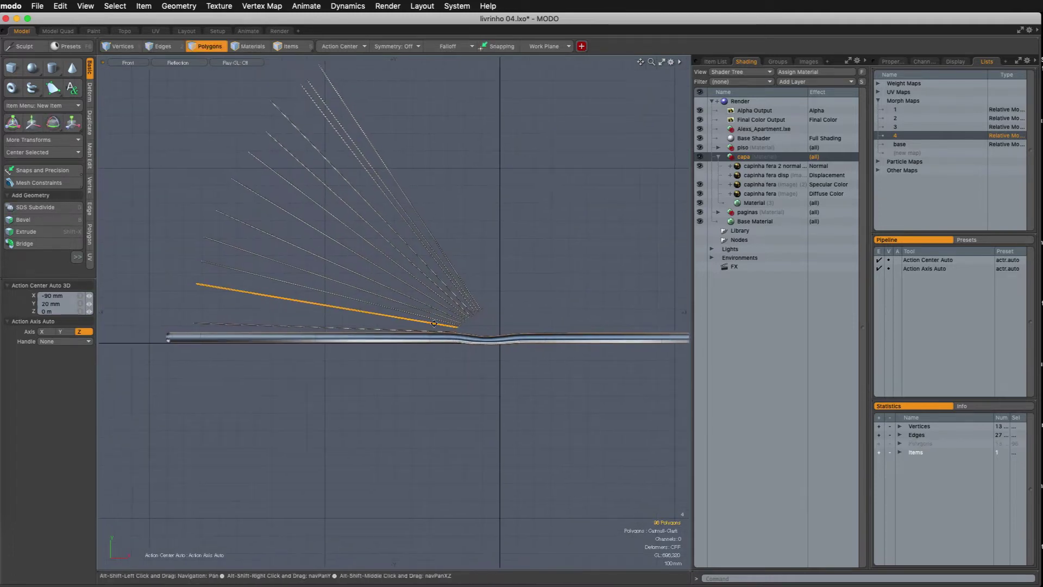
key(y)
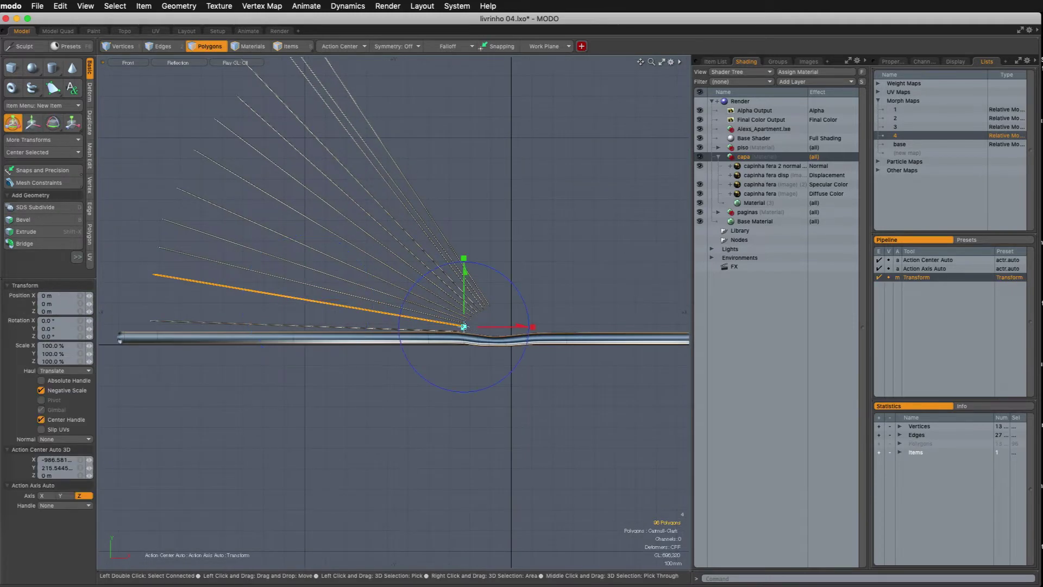
drag(422, 271, 415, 277)
key(q)
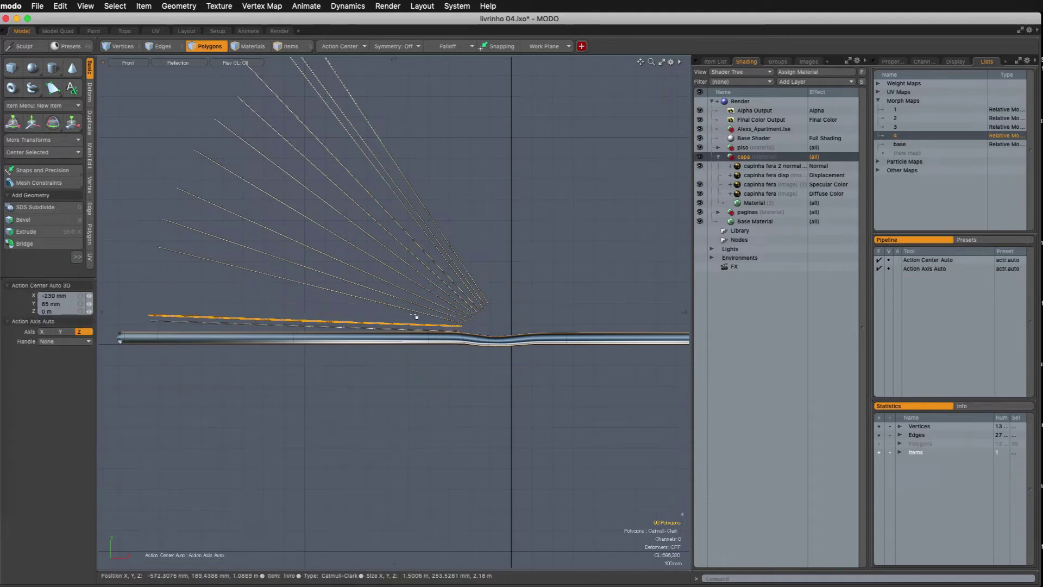
Rotate the third and fourth pages from the bottom one at a time around their spine-side ends, stacking them above the flattened pages
double_click(415, 312)
key(y)
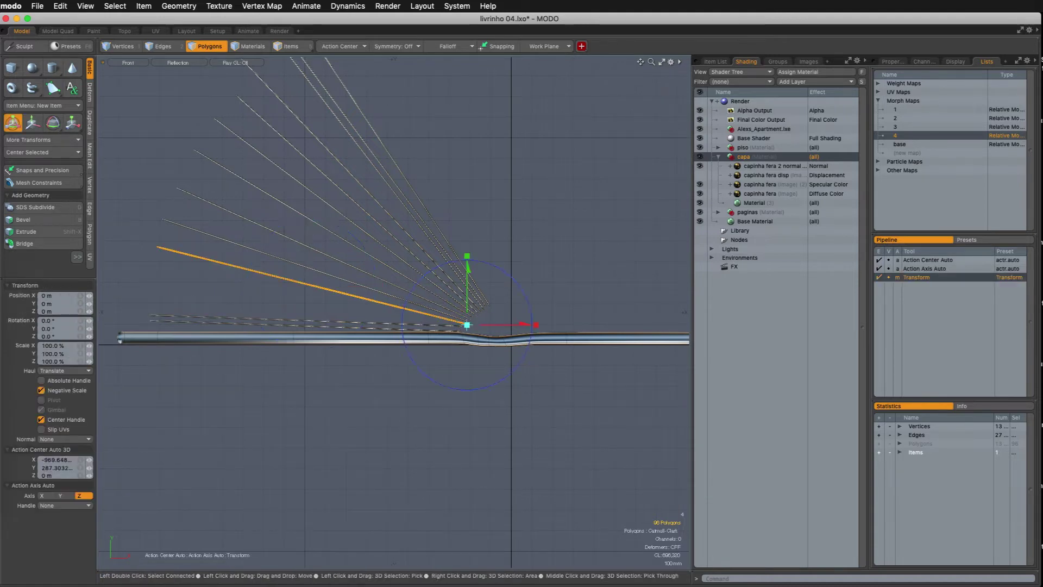
drag(423, 281, 408, 301)
key(q)
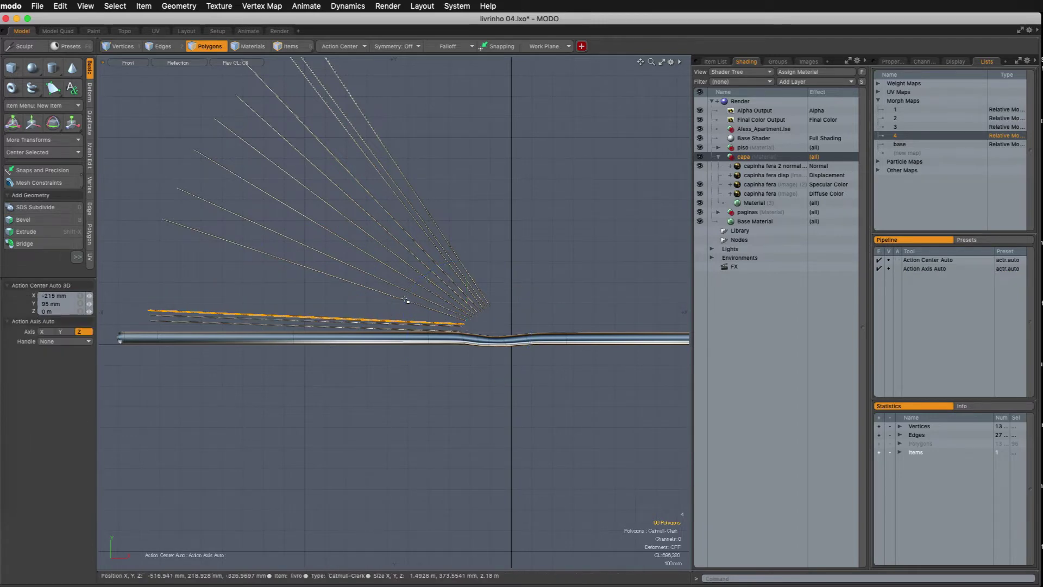
click(466, 326)
key(y)
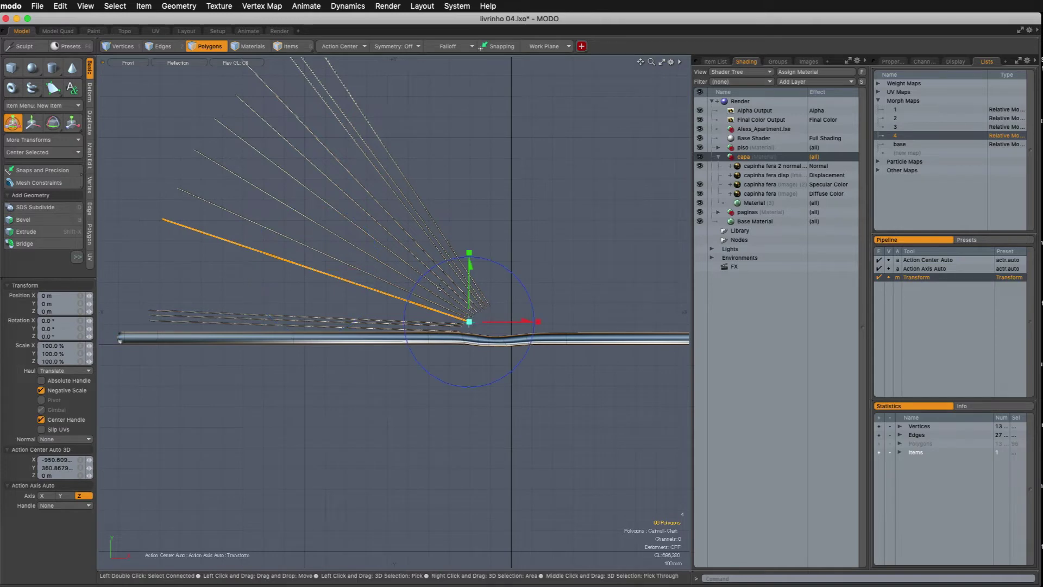
drag(430, 274, 408, 280)
key(space)
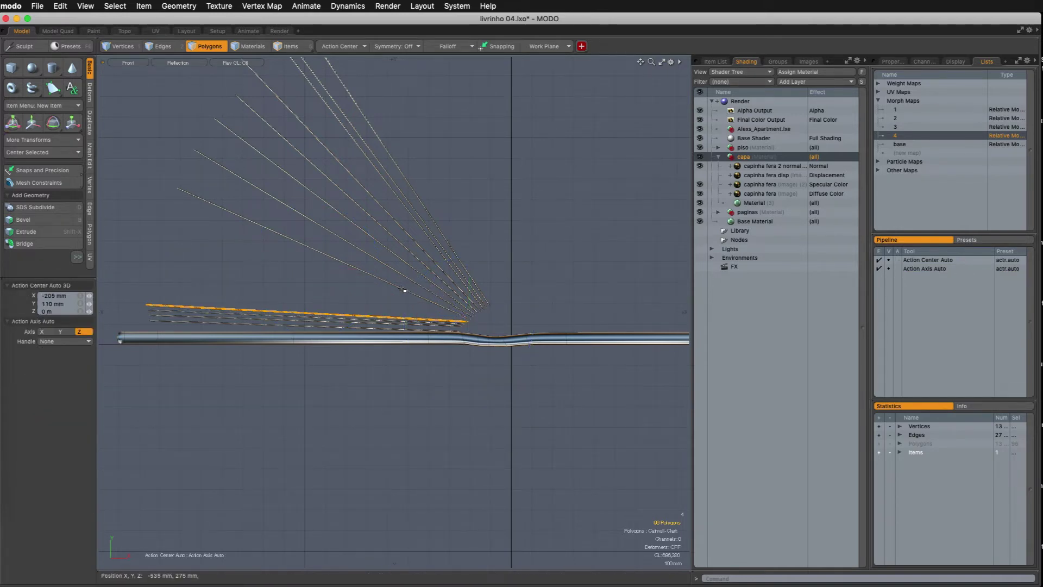
Rotate the fifth and sixth pages from the bottom one at a time around their spine-side ends and lay them on the flattened stack
click(426, 303)
key(y)
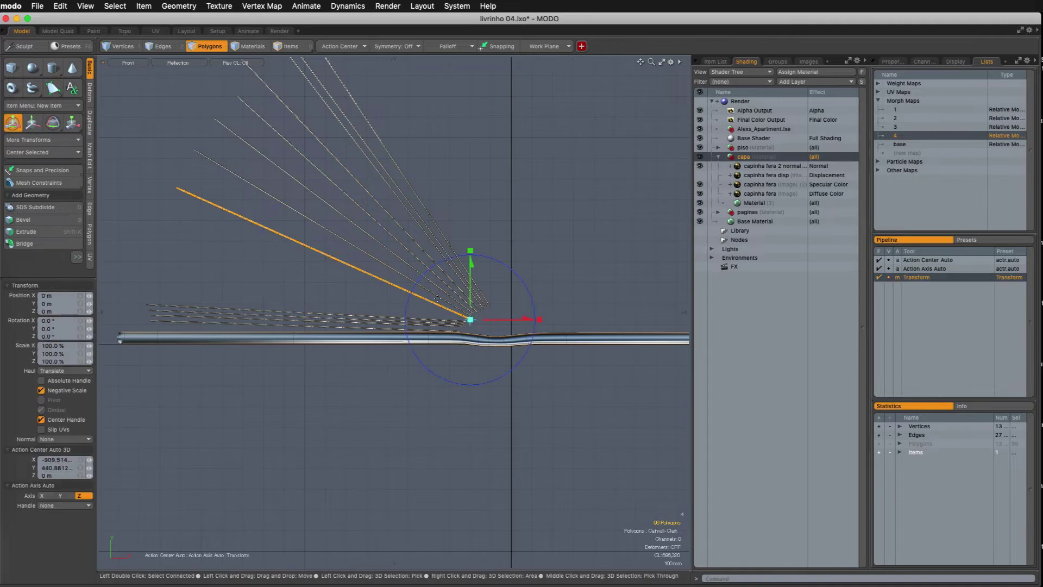
drag(422, 283, 380, 294)
key(space)
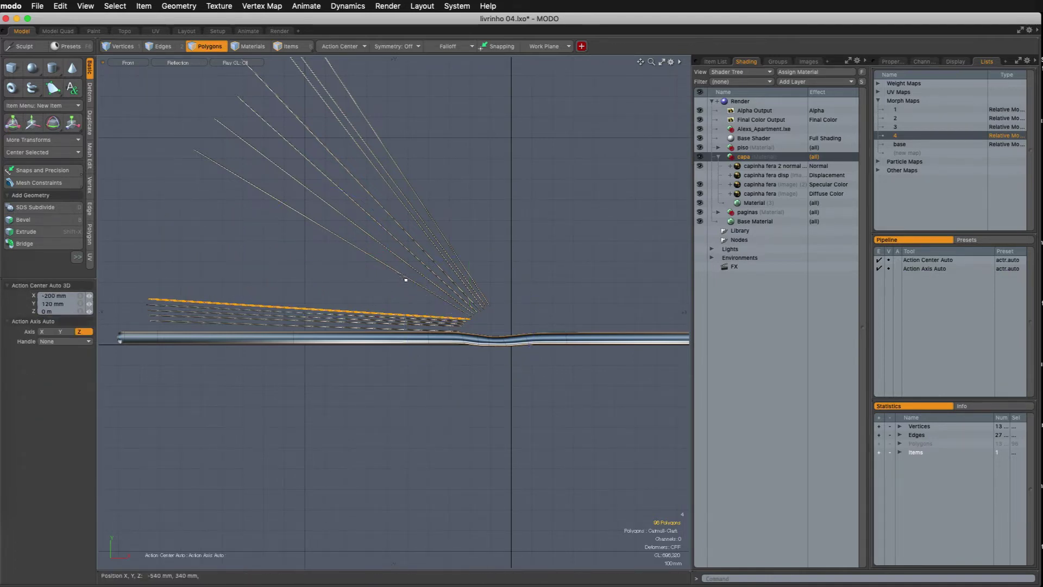
double_click(405, 278)
key(y)
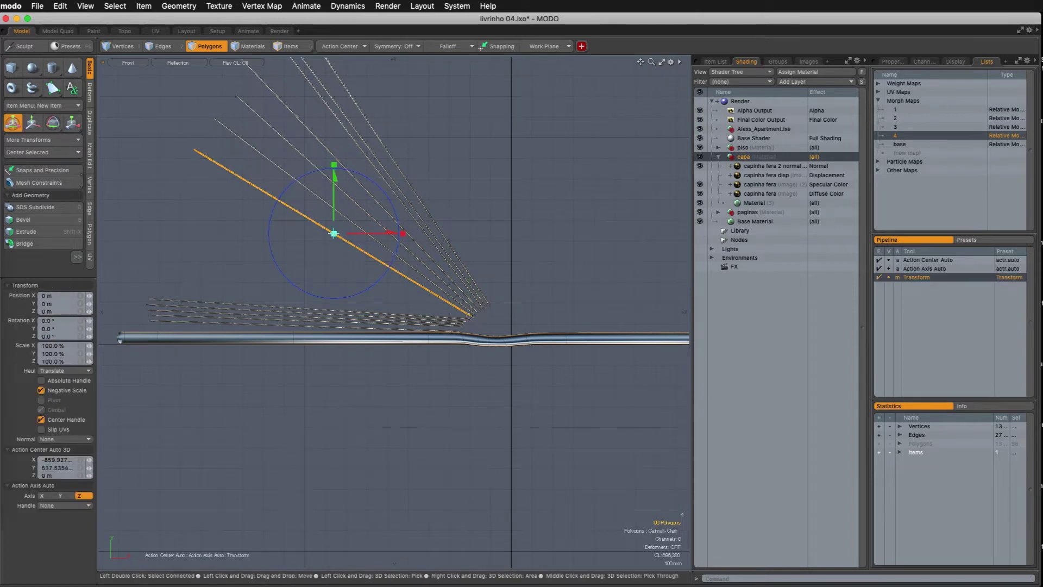
click(470, 315)
drag(427, 275, 445, 296)
key(w)
key(space)
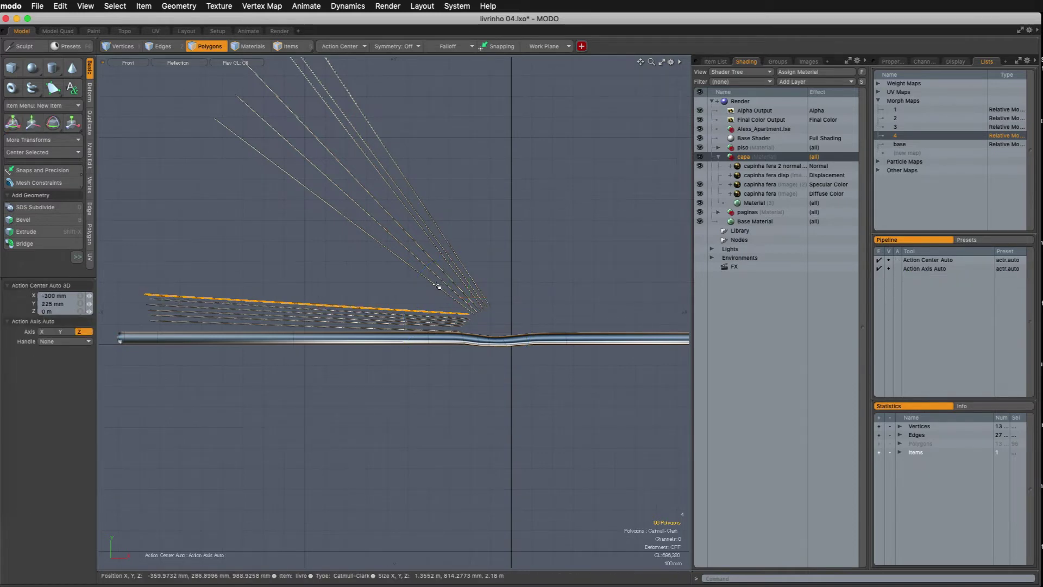
Rotate the seventh and eighth pages from the bottom nearly flat, one at a time, and shift each into line with the stack
click(463, 307)
key(y)
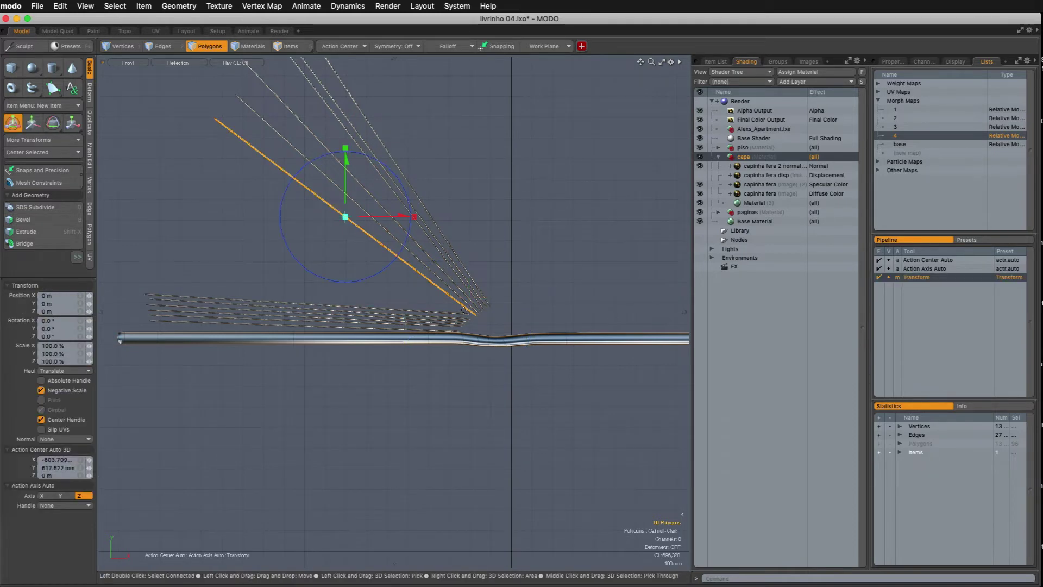
drag(415, 270, 368, 289)
key(w)
key(q)
double_click(426, 266)
key(y)
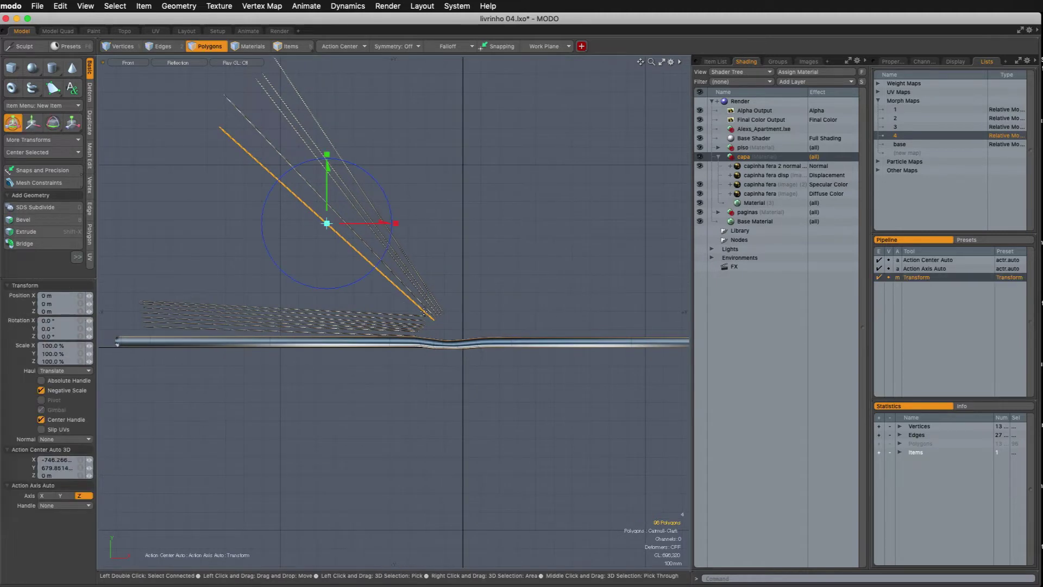
drag(387, 263, 336, 287)
key(w)
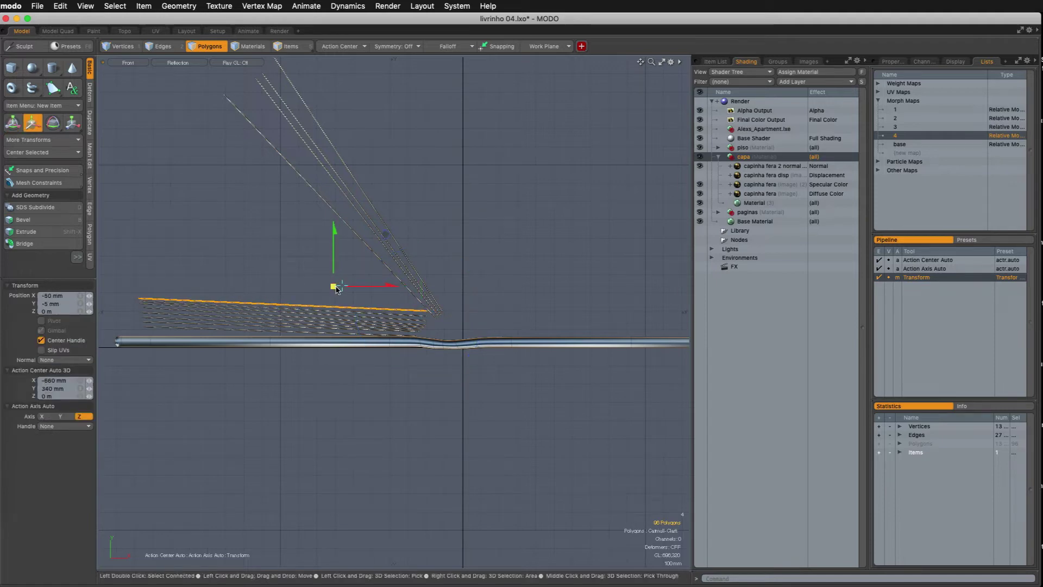
key(space)
Rotate the ninth page from the bottom 45 degrees around X -250 mm, Y 225 mm and scale its width to 92.5%
click(409, 294)
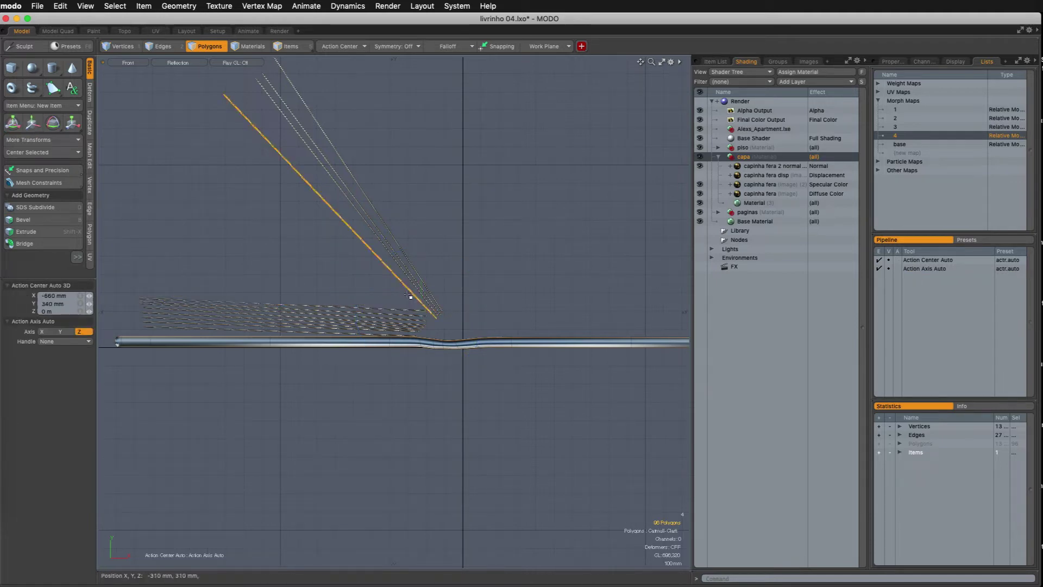
key(y)
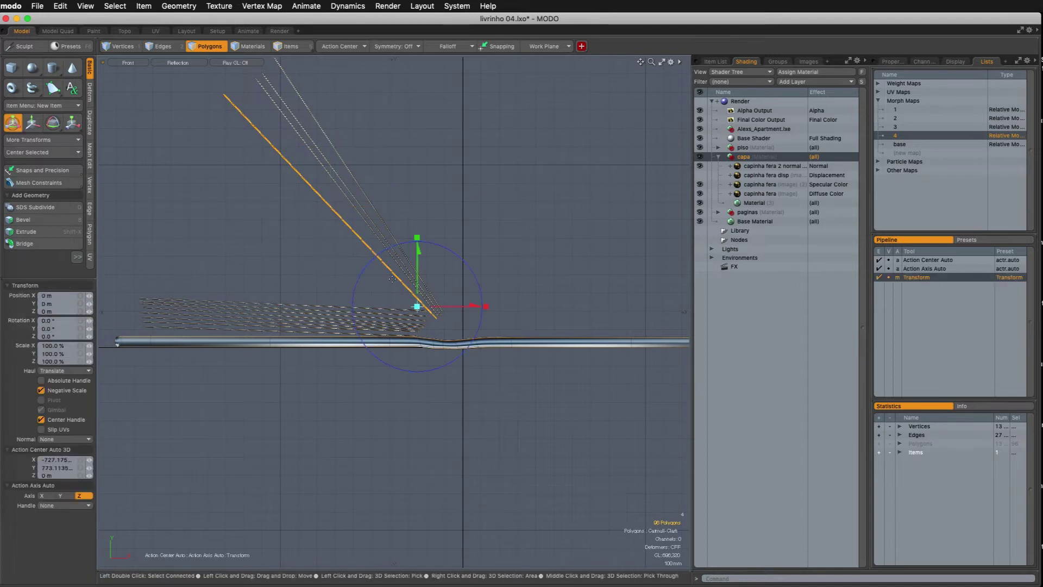
drag(371, 258, 301, 305)
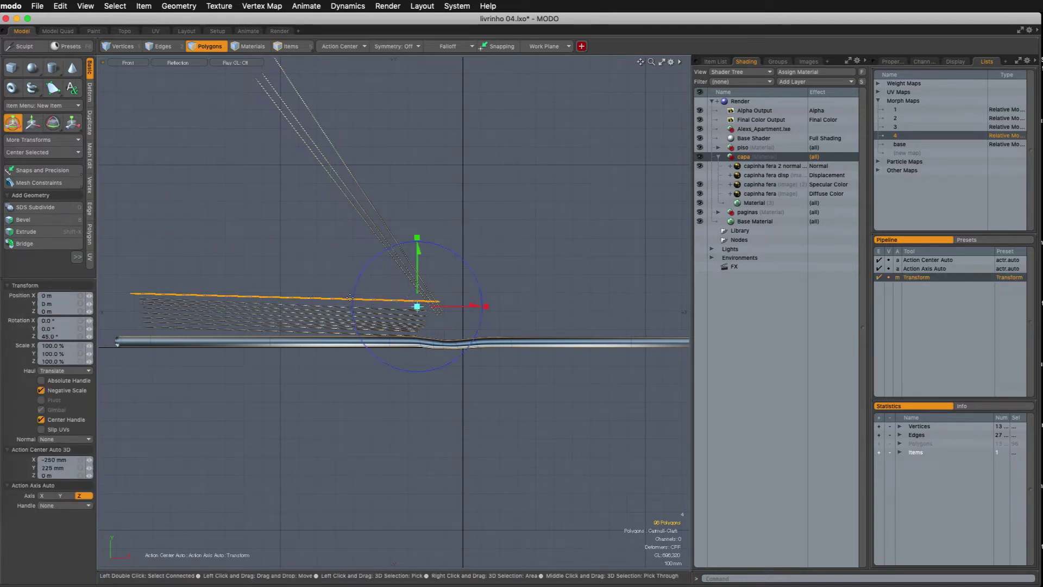
key(r)
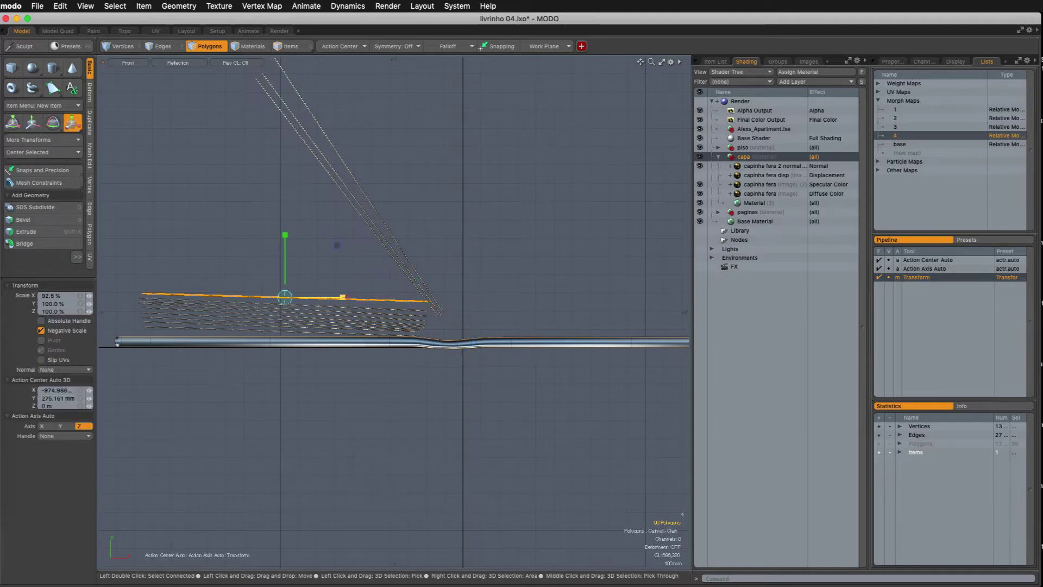
Move the ninth page -10 mm in X and Y, and tilt it -1 degree to follow the stack
key(w)
drag(347, 284, 344, 287)
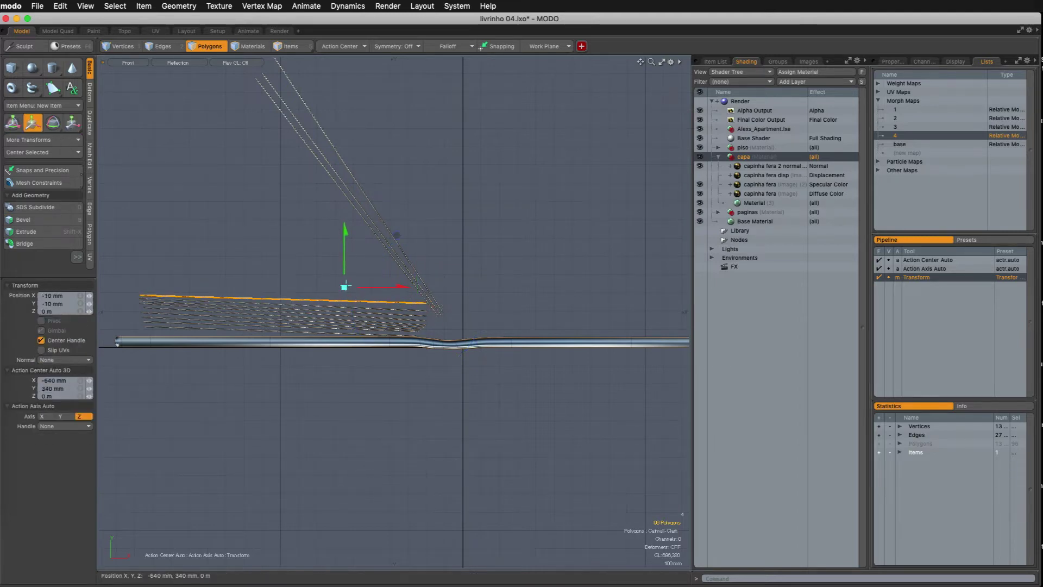
key(y)
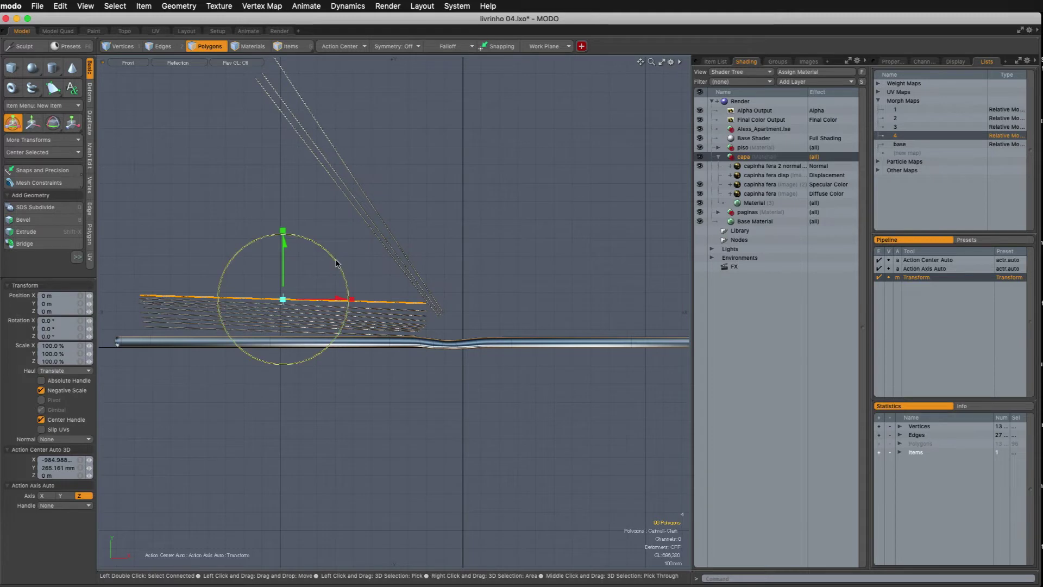
drag(336, 258, 338, 260)
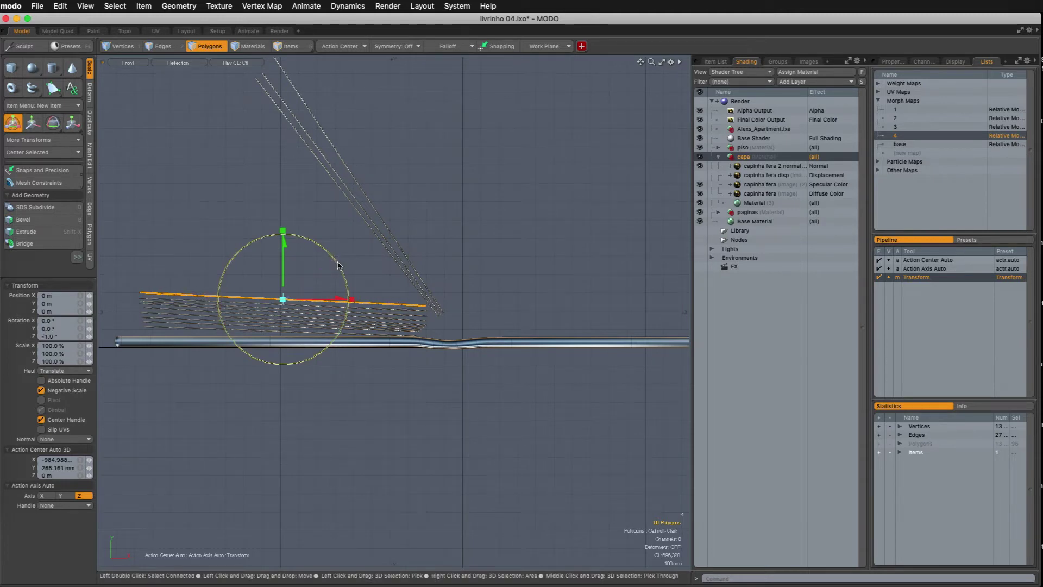
key(space)
key(space)
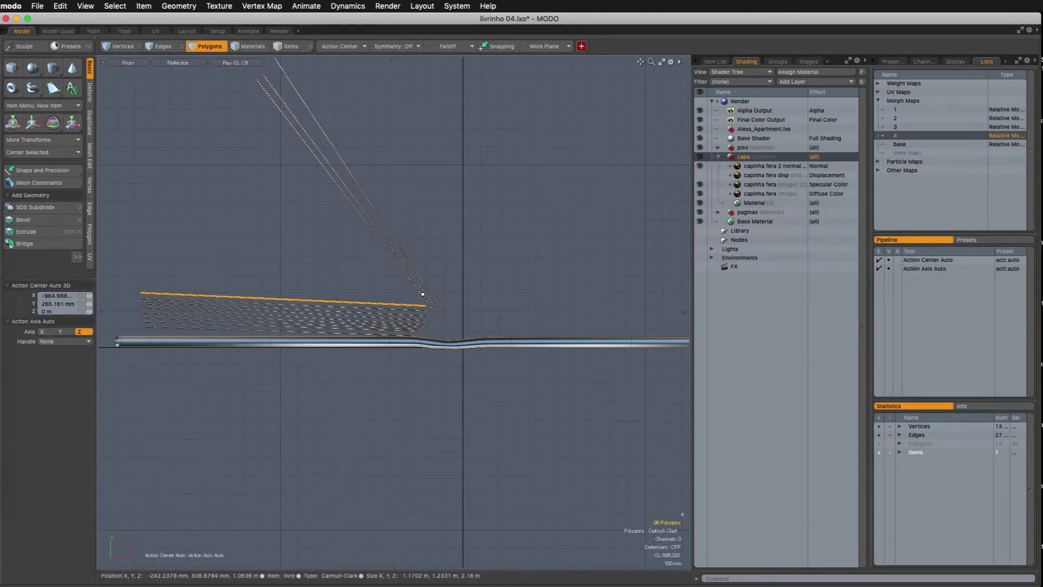
Rotate the tenth page from the bottom about 50 degrees onto the stack, shift it into line, and narrow it to the stack's width
click(423, 297)
key(y)
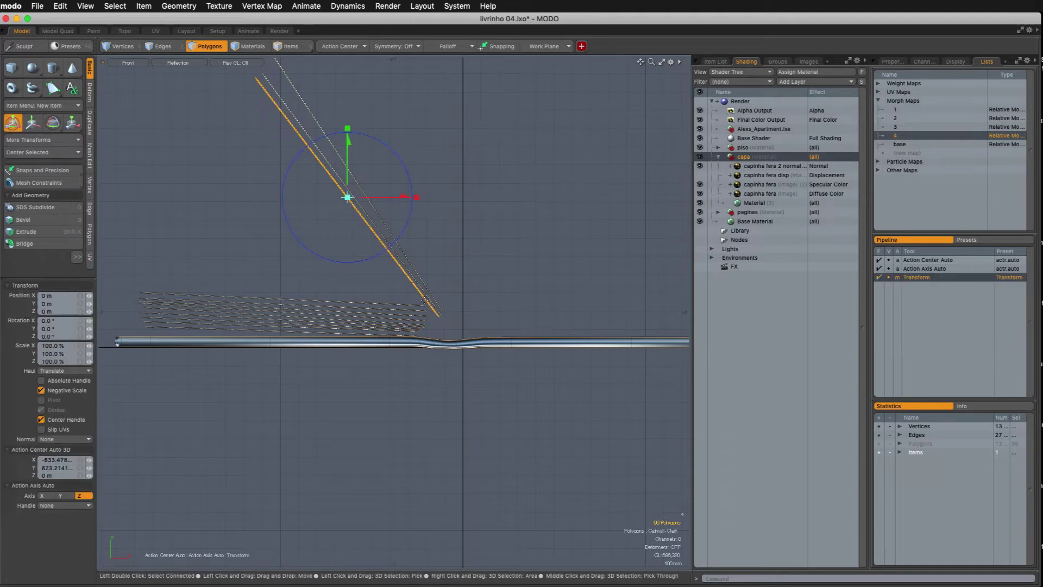
drag(376, 250, 293, 297)
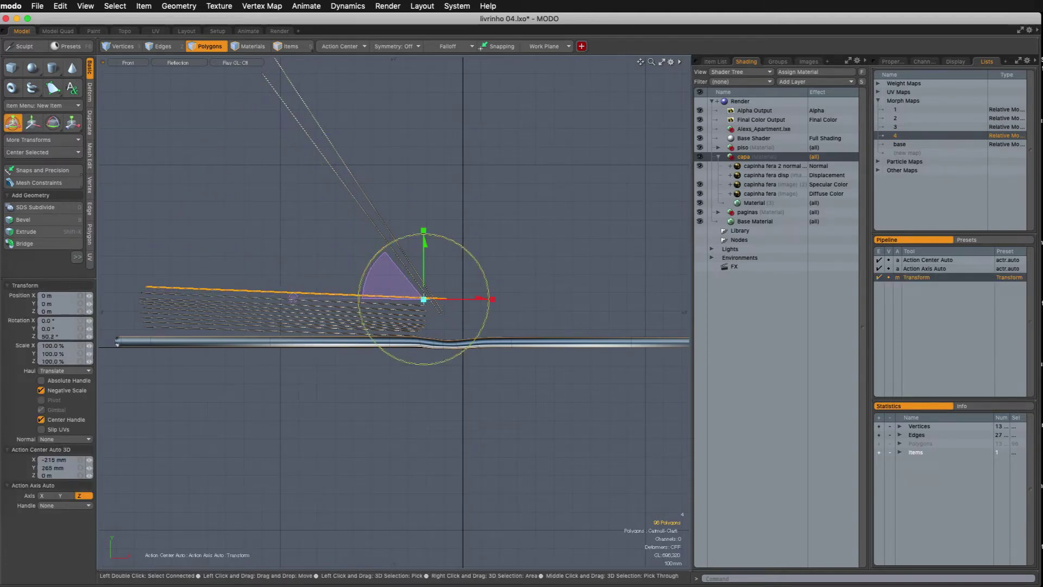
key(w)
drag(308, 287, 299, 292)
key(r)
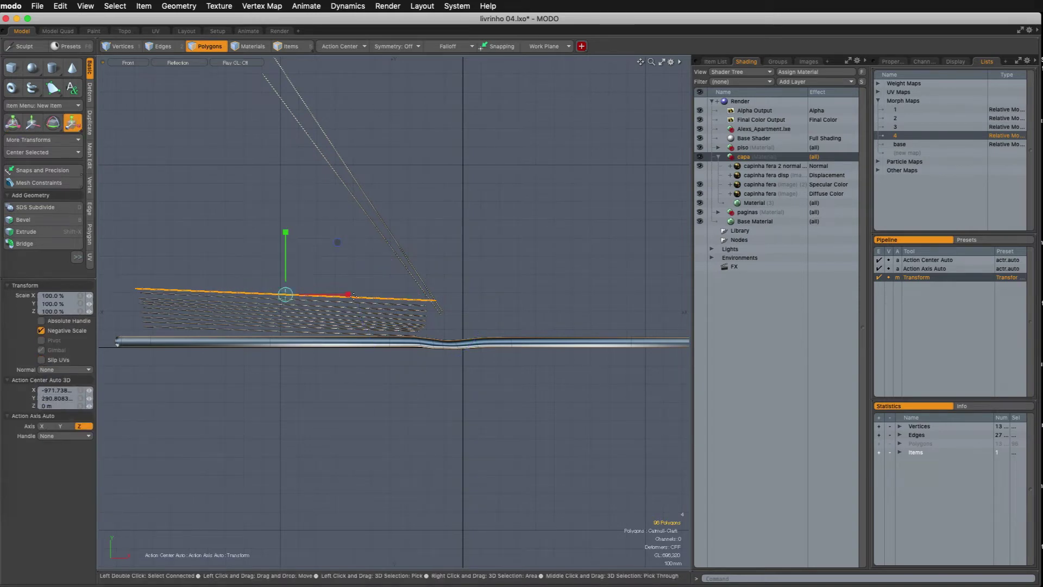
key(space)
Rotate the eleventh page from the bottom 51.6 degrees around X -220 mm, Y 275 mm so it lies above the stack
click(416, 281)
key(e)
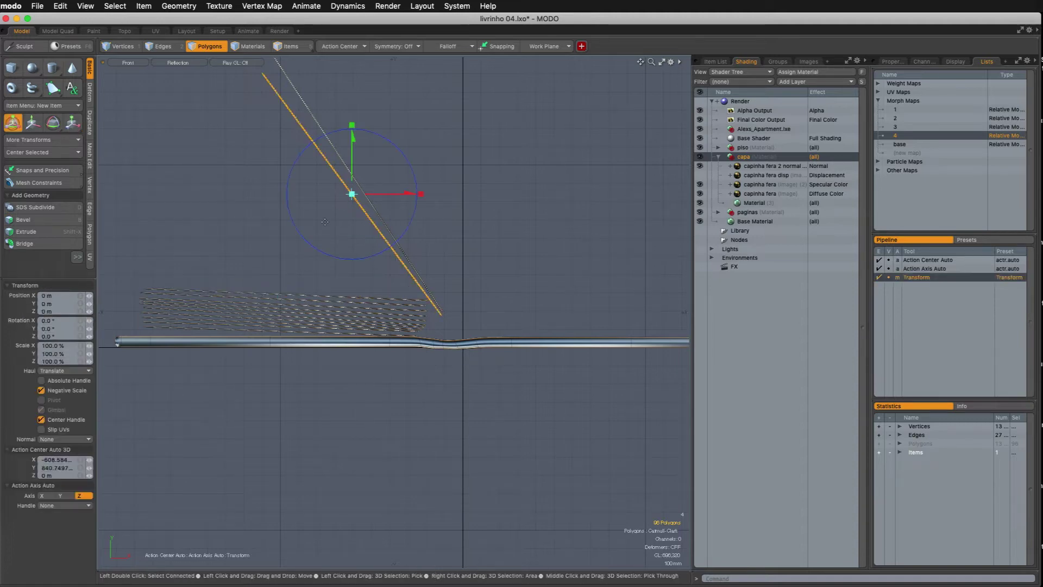
drag(288, 202, 293, 219)
key(super+z)
drag(380, 255, 362, 295)
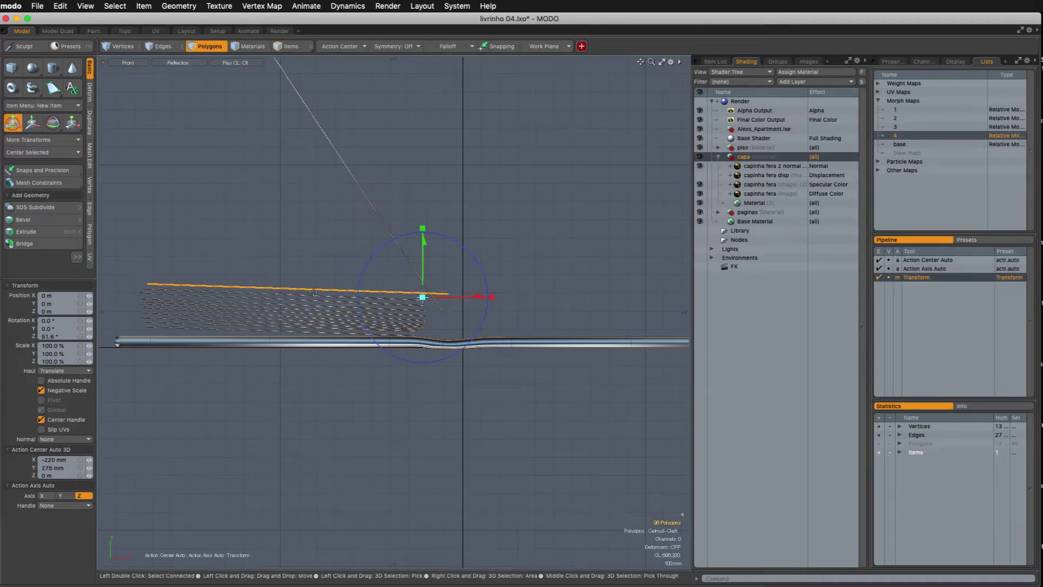
key(space)
Shift the eleventh page slightly toward the stack's outer edge and scale down its width to match the pages below
key(w)
drag(195, 278, 191, 277)
key(space)
key(r)
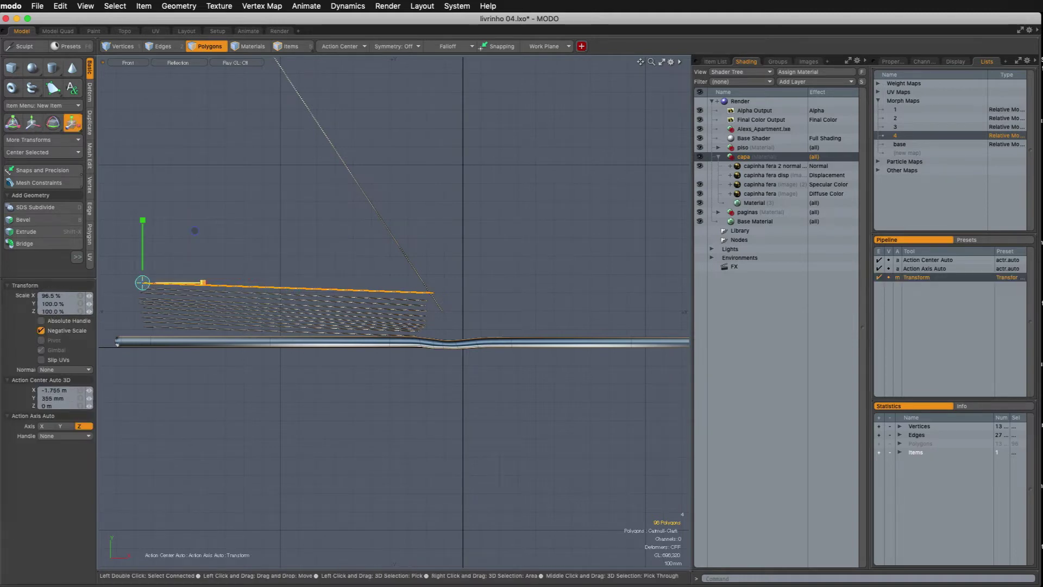
key(space)
Rotate the last raised page around its spine-side end until it lies almost flat on top of the stack
double_click(414, 268)
ctrl+alt+drag(414, 267, 381, 275)
alt+shift+drag(381, 275, 363, 277)
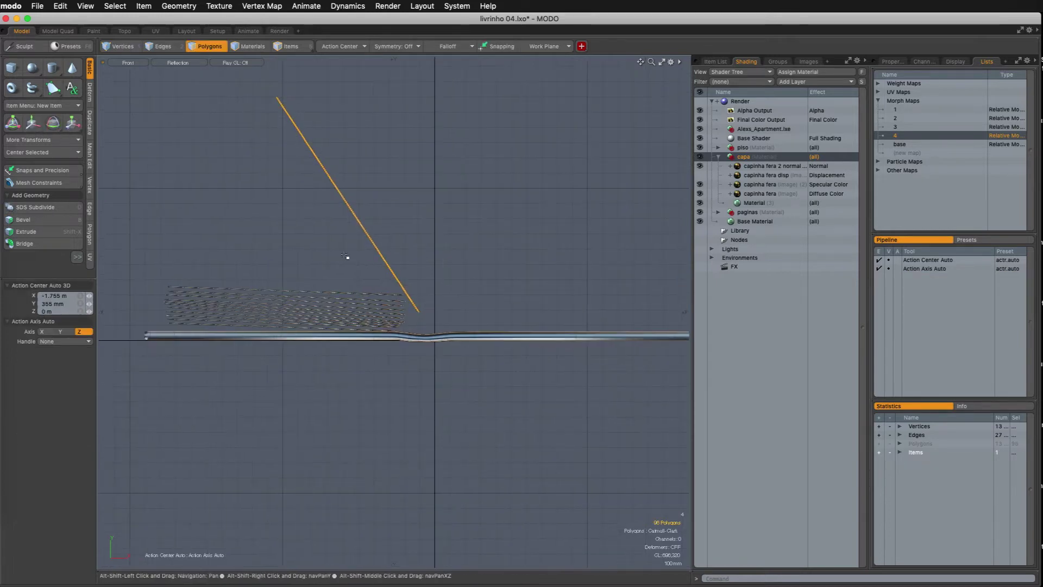
key(w)
click(401, 290)
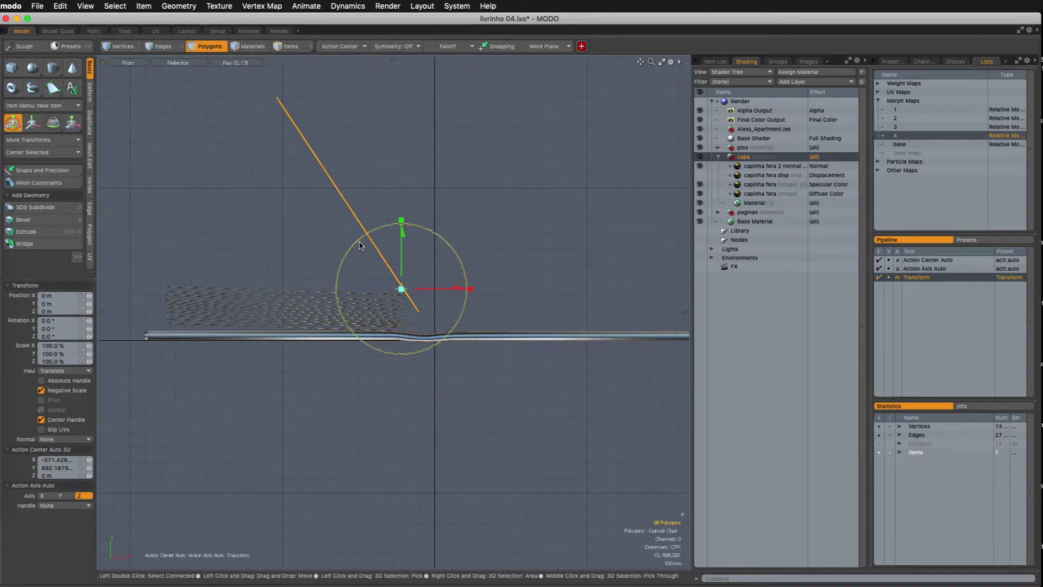
drag(359, 239, 250, 291)
Move the top page -25 mm in X and narrow it from its outer edge to the width of the stack
key(w)
click(254, 290)
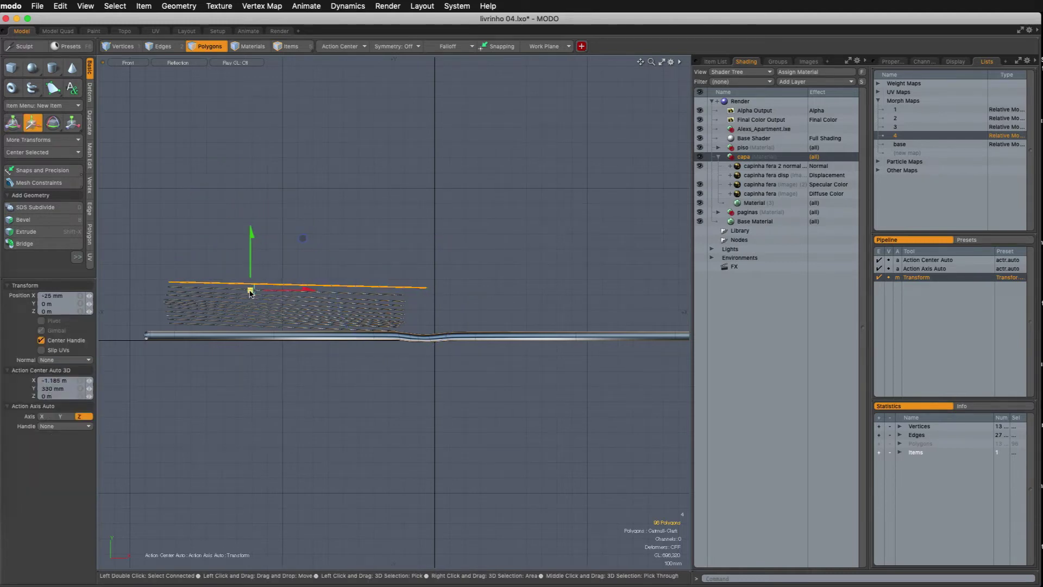
key(r)
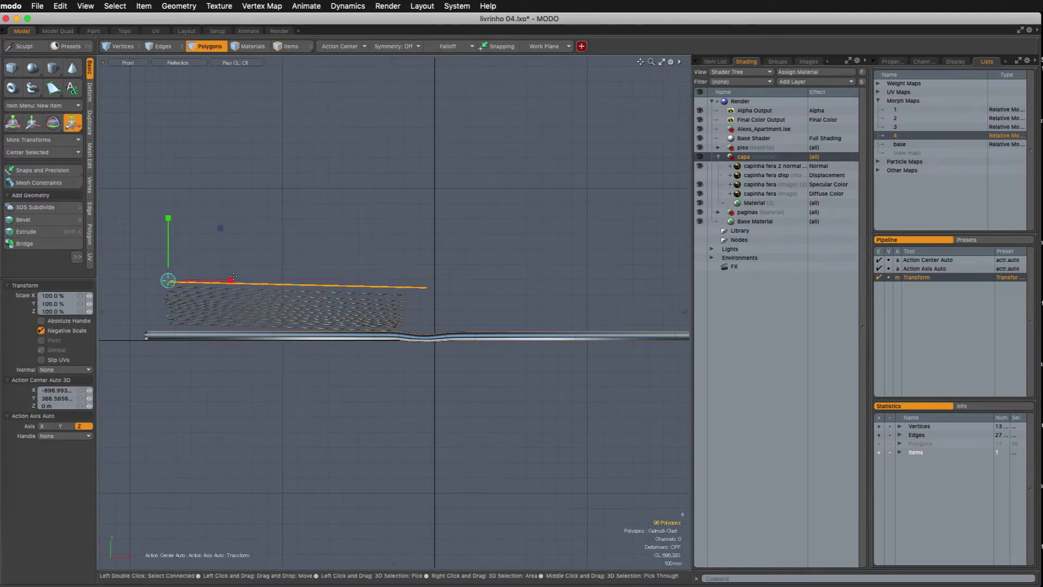
key(space)
Deselect the pages, switch to the Camera view, and save the scene
click(350, 256)
key(ctrl+space)
click(294, 212)
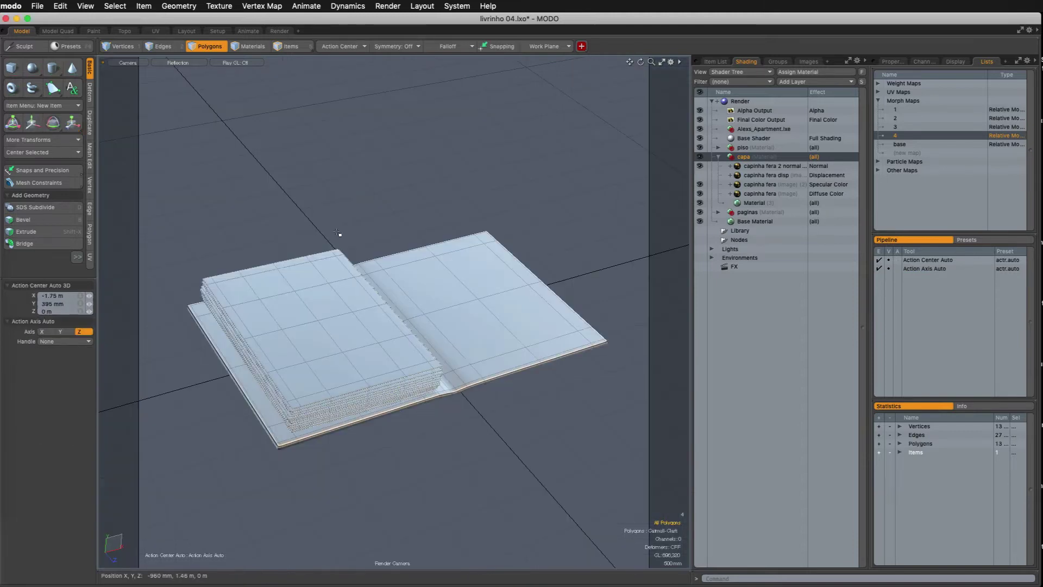
key(super+s)
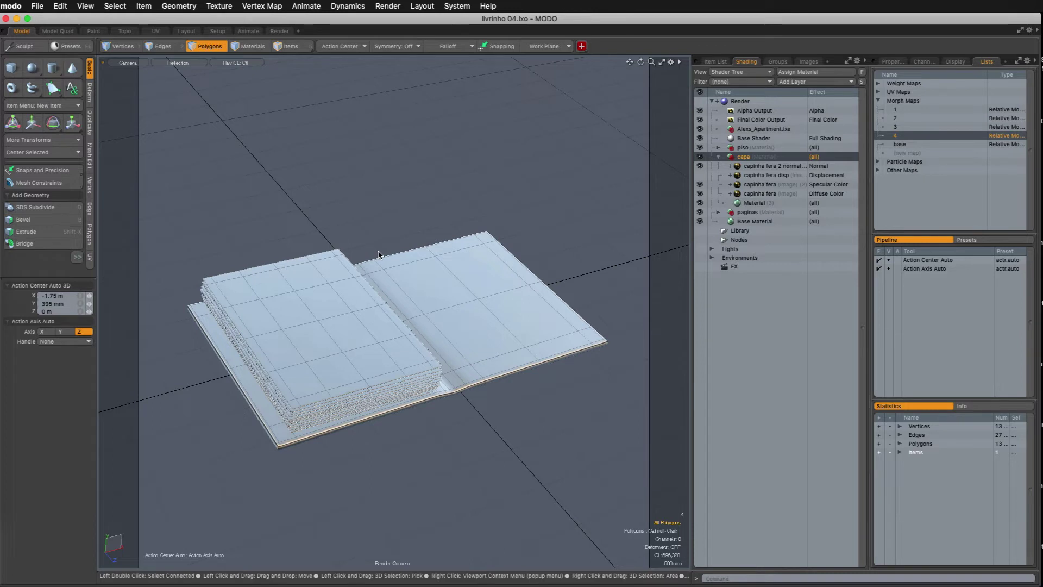
Inspect the fully opened book of morph map 4 in the render preview and in the Top and Front views
key(F8)
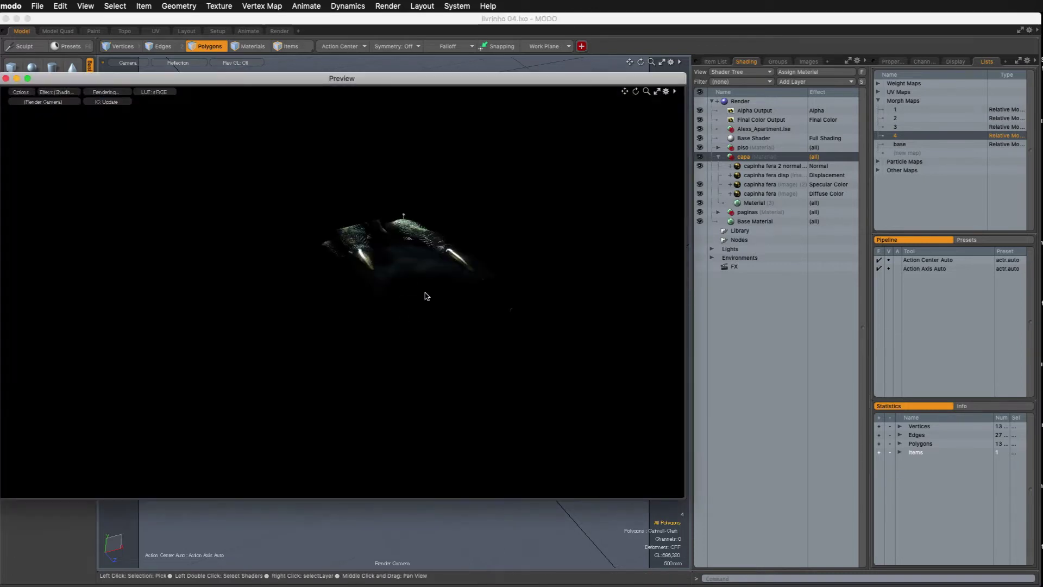
key(F8)
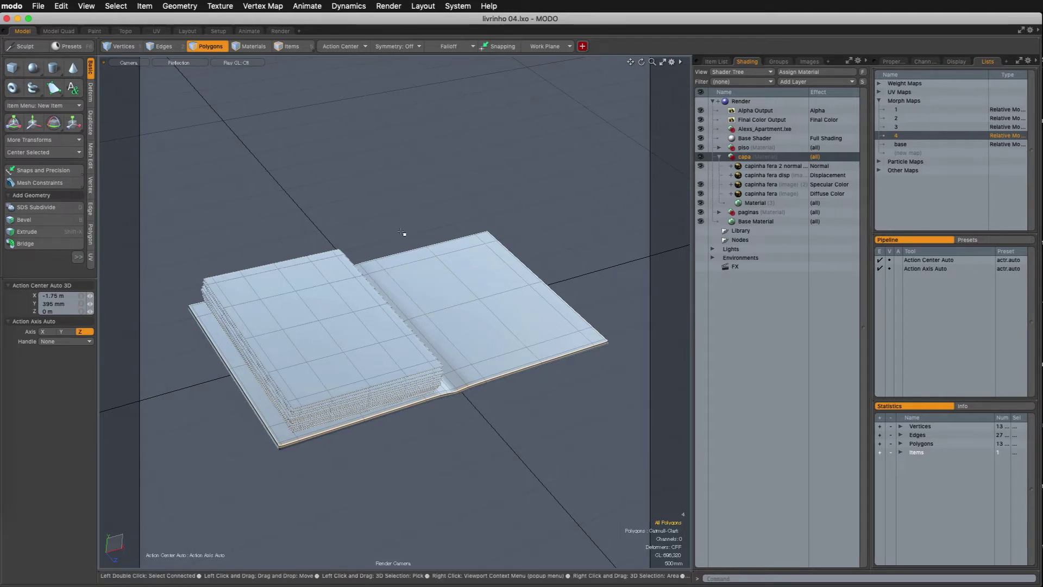
key(KP_2)
scroll(359, 241, down, 3)
alt+shift+drag(359, 242, 333, 291)
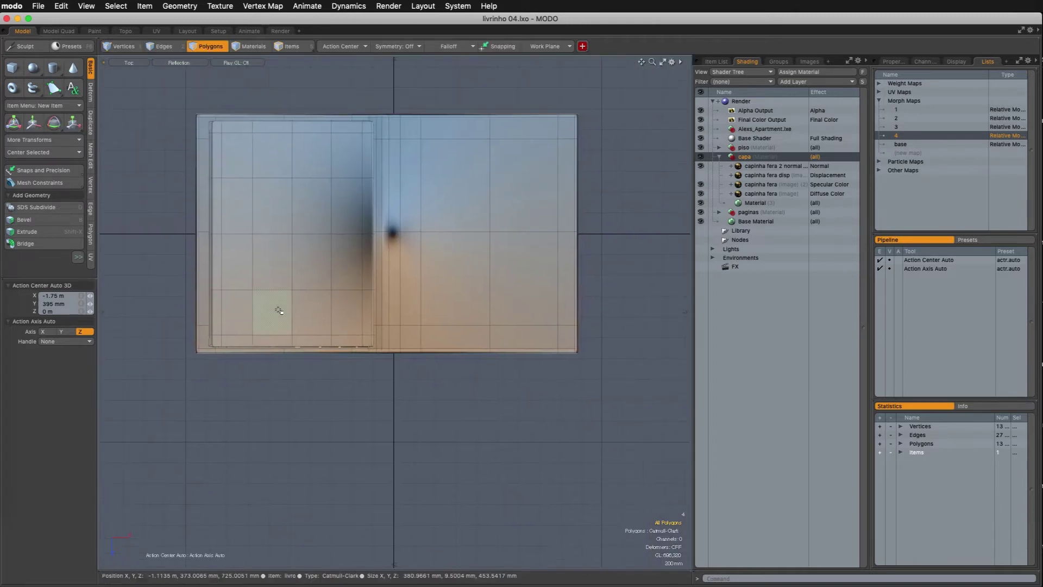
key(KP_1)
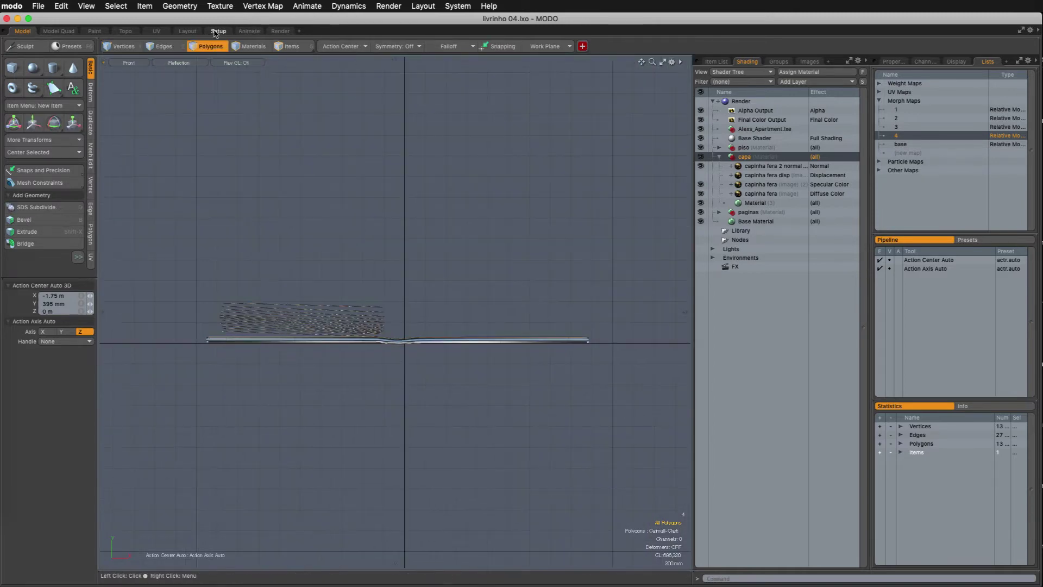
Switch to the Setup layout with the closed book in the Front view, and shorten the animation's frame range
click(218, 31)
key(KP_1)
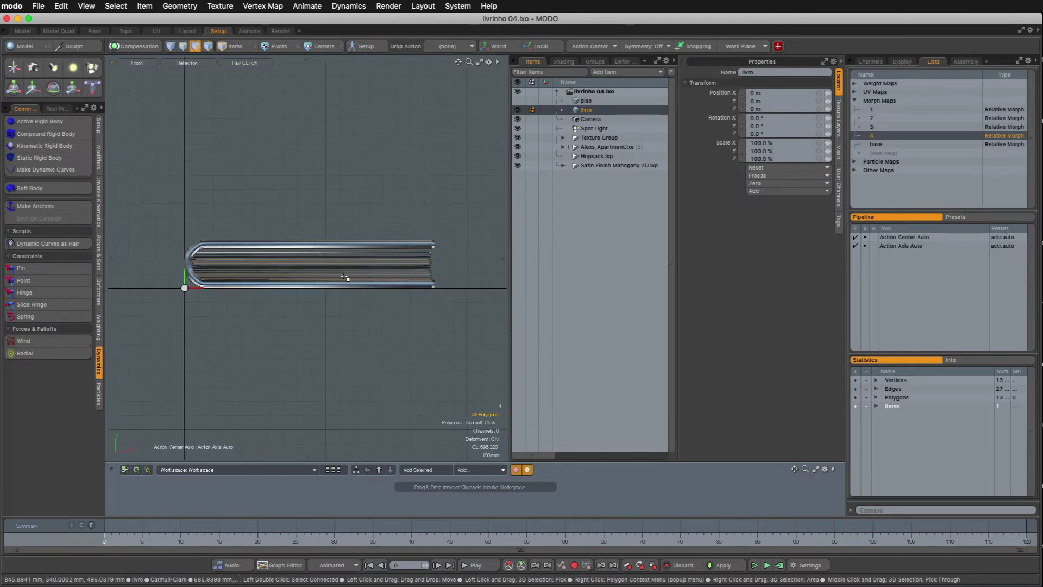
ctrl+alt+drag(322, 242, 430, 253)
ctrl+alt+drag(430, 253, 381, 251)
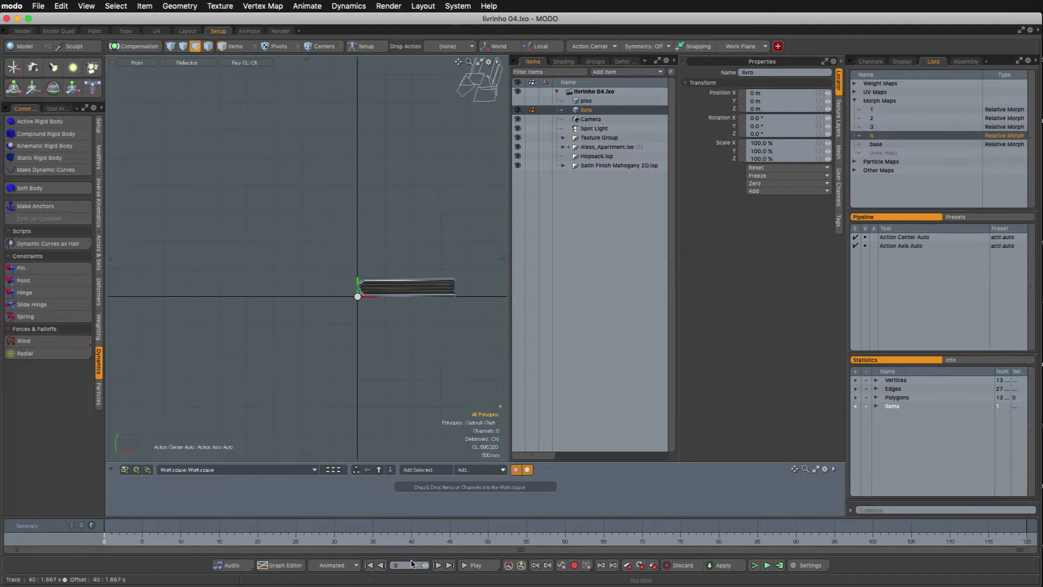
click(809, 565)
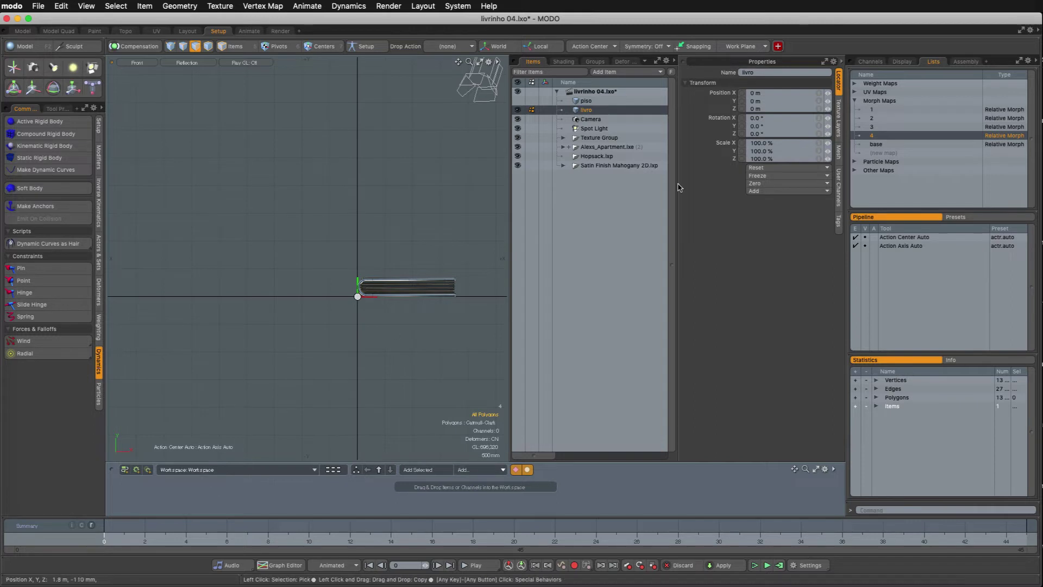
Make morph map 1 the active morph map and save the scene
click(882, 109)
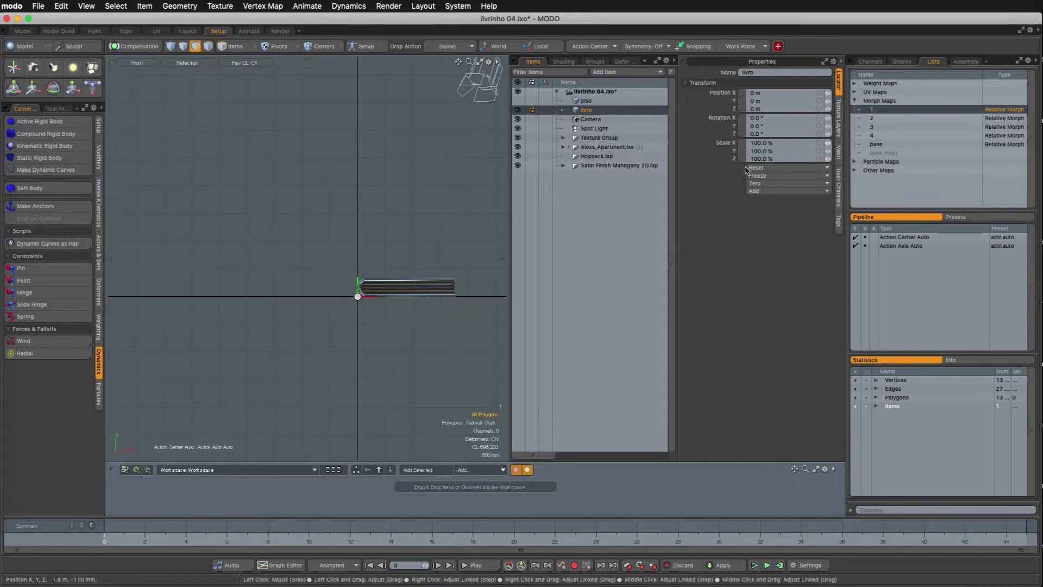
scroll(400, 296, up, 5)
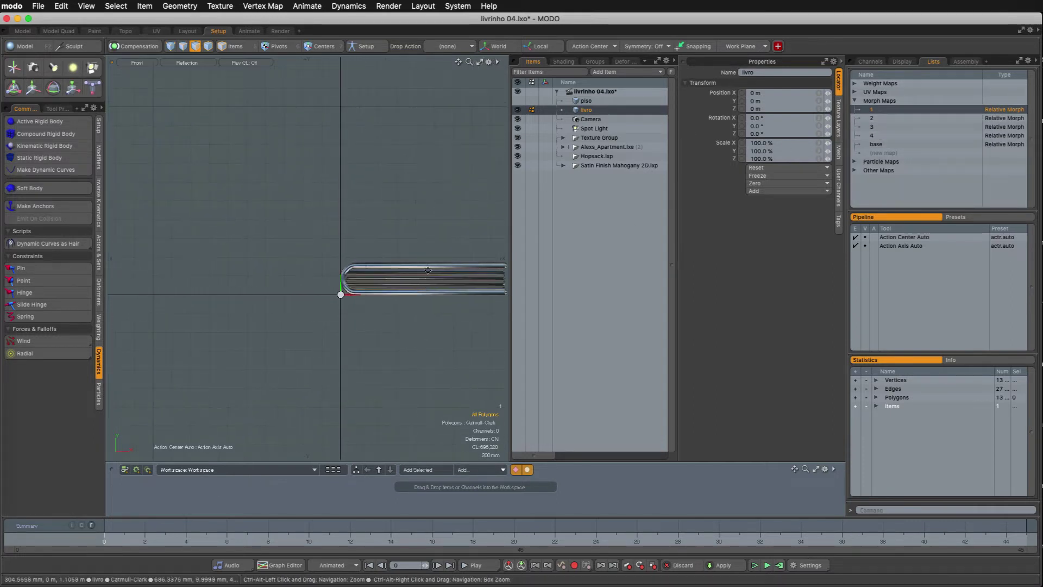
key(super+s)
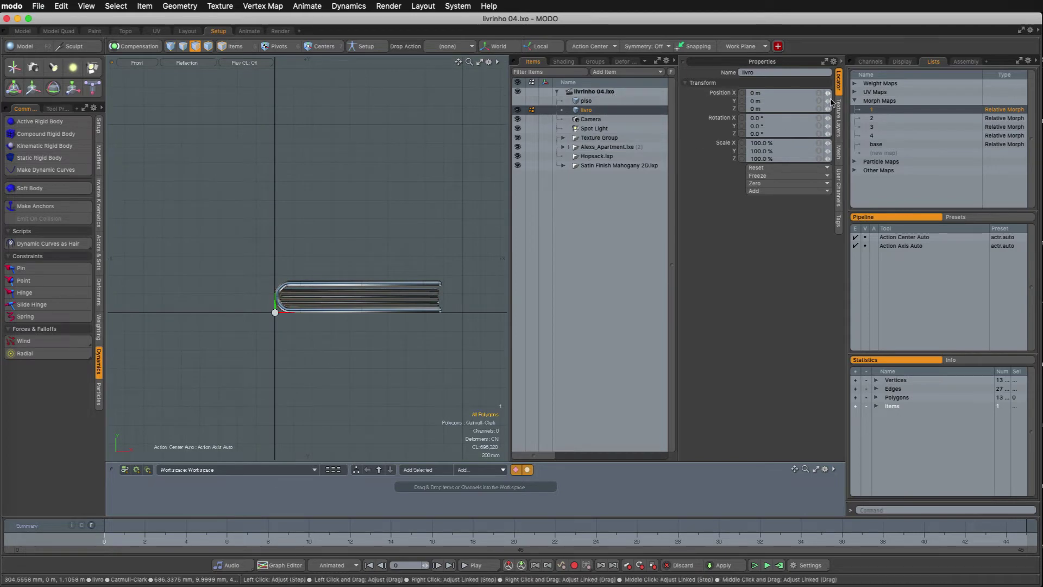
Add a morph influence for morph map 1 and key its strength at 0% on frame 0
right_click(885, 110)
click(887, 149)
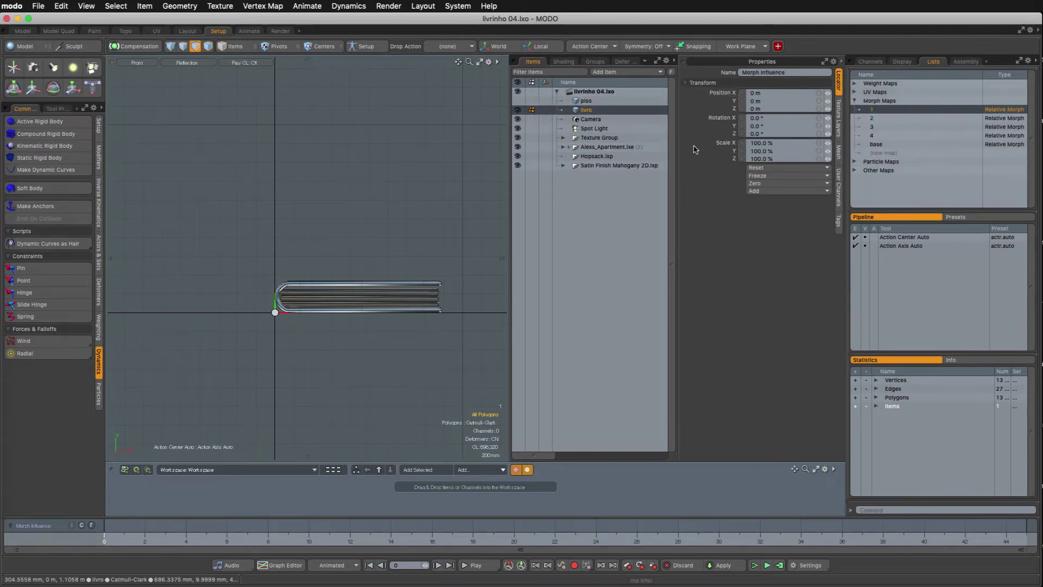
click(839, 121)
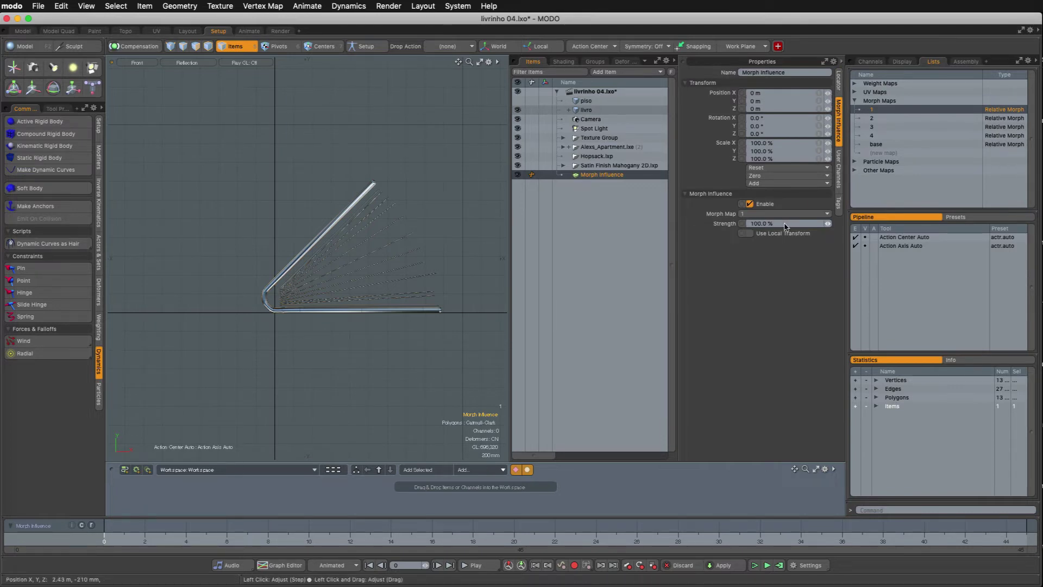
text(0)
key(Return)
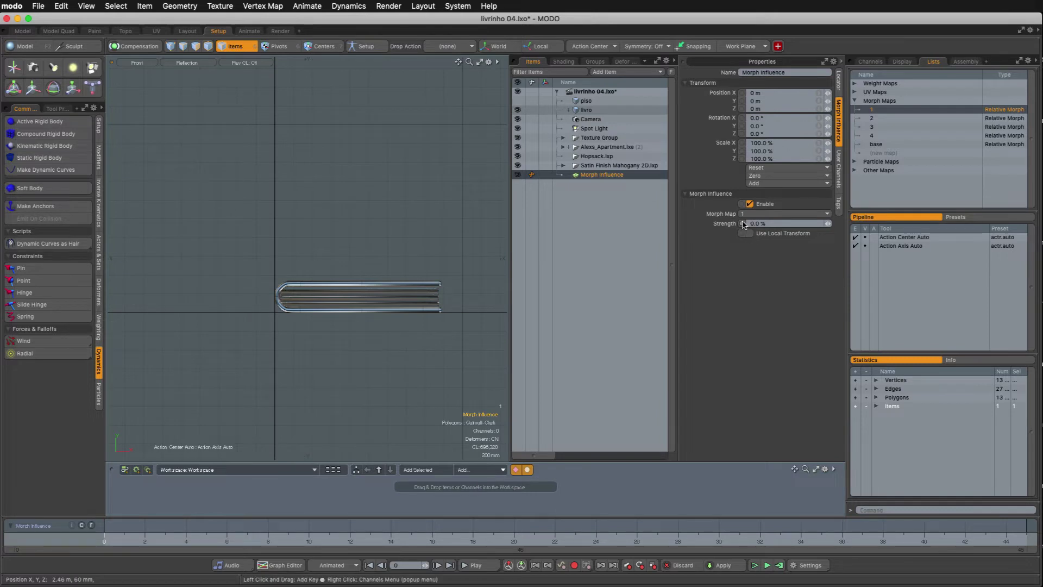
click(743, 223)
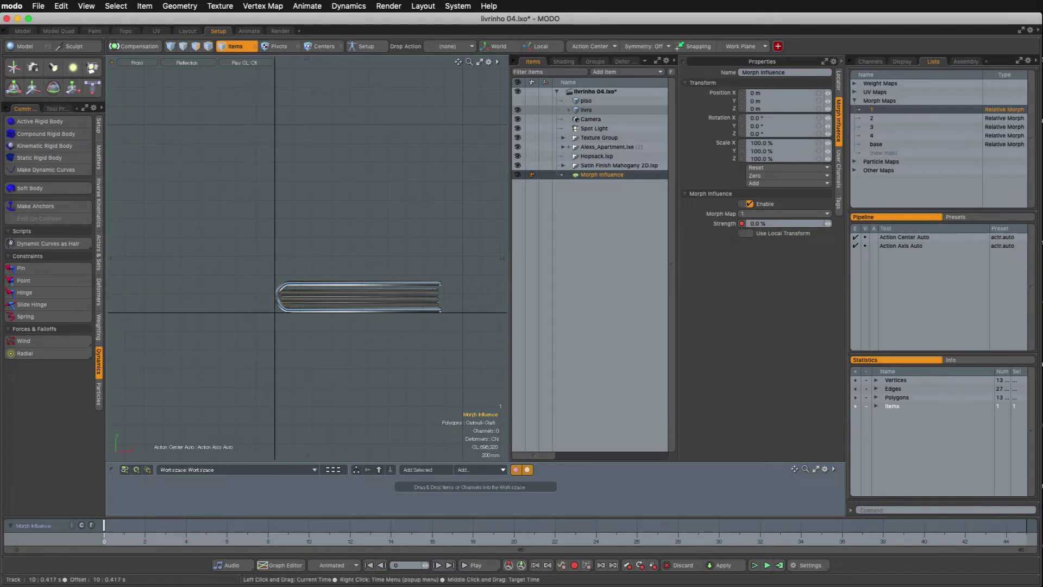
Key the strength of morph map 1's influence at 100% on frame 10 and 0% on frame 20
click(308, 537)
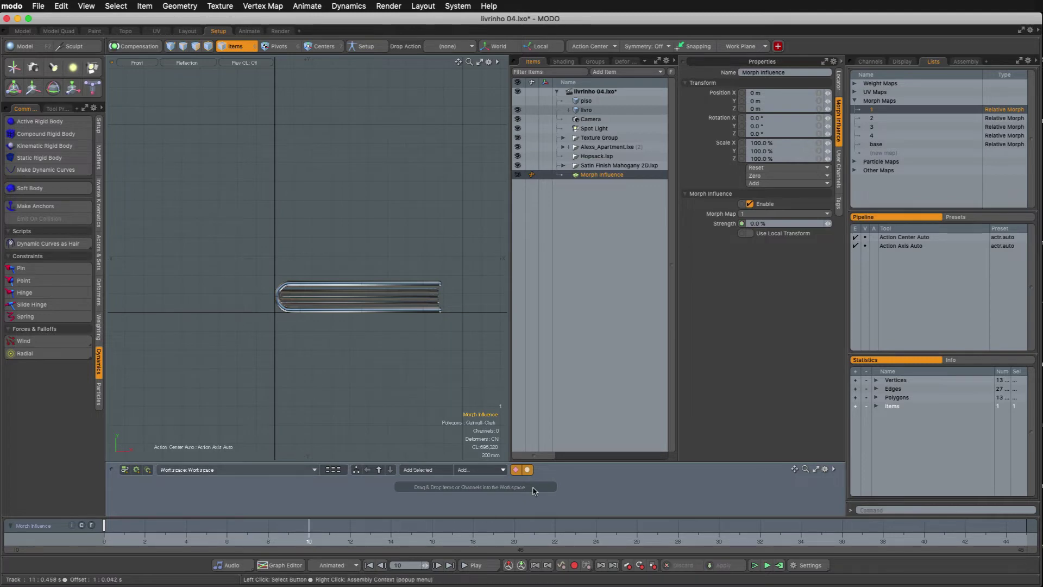
click(774, 224)
text(100)
key(Return)
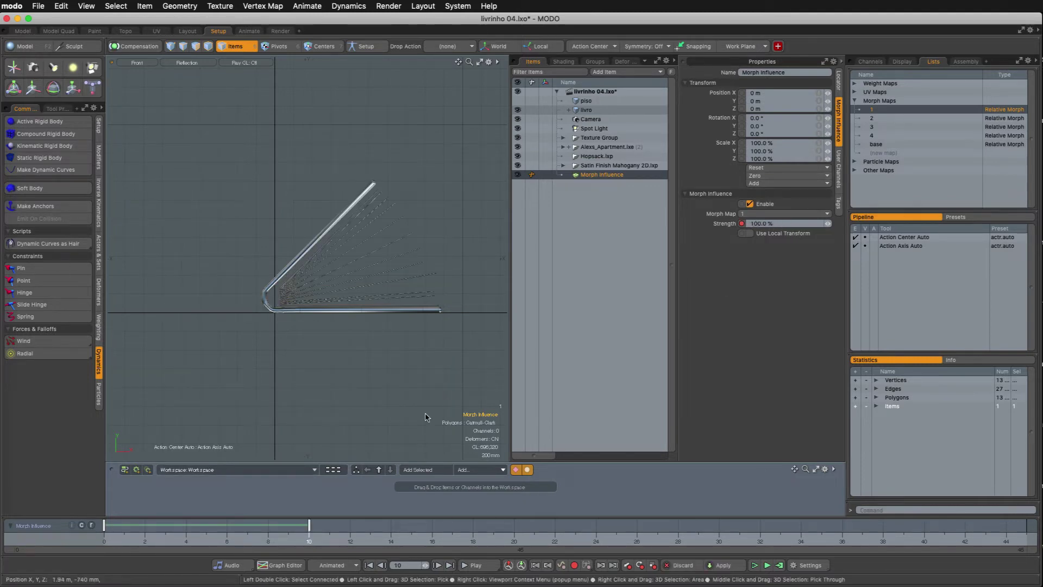
click(514, 539)
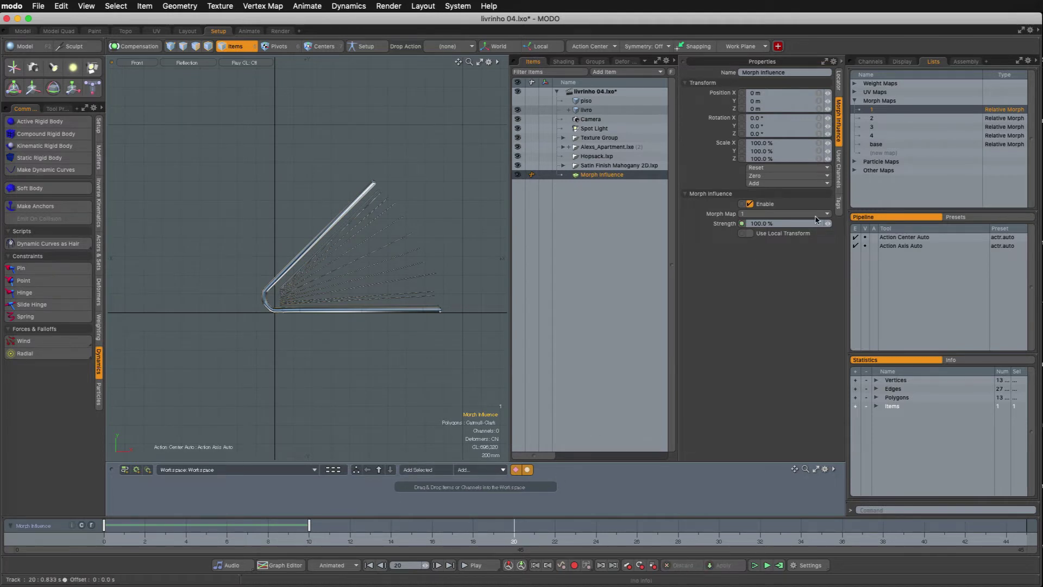
text(0)
key(Return)
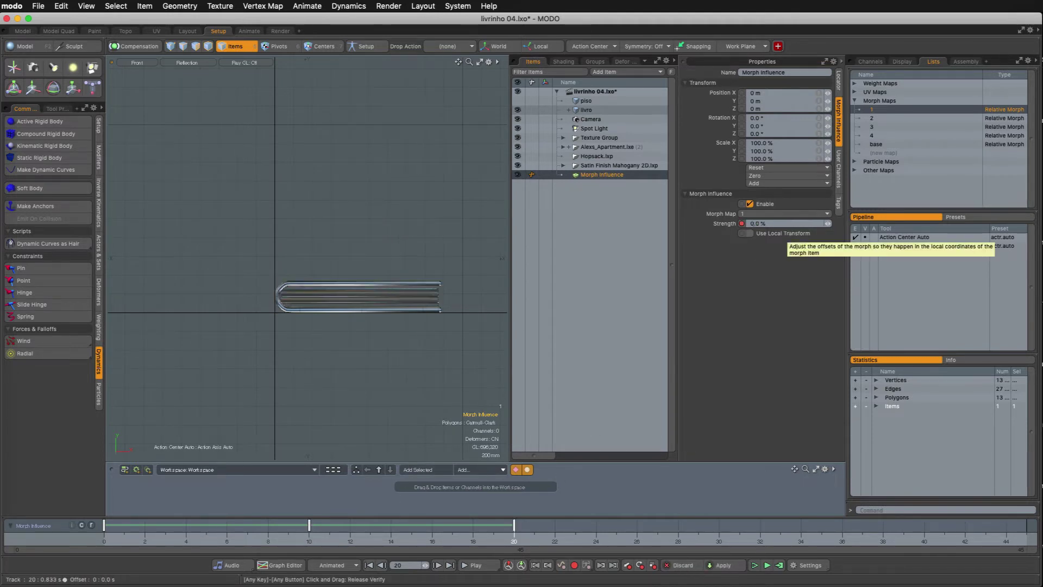
On frame 10, add a morph influence for morph map 2 and key its strength at 0%
click(309, 541)
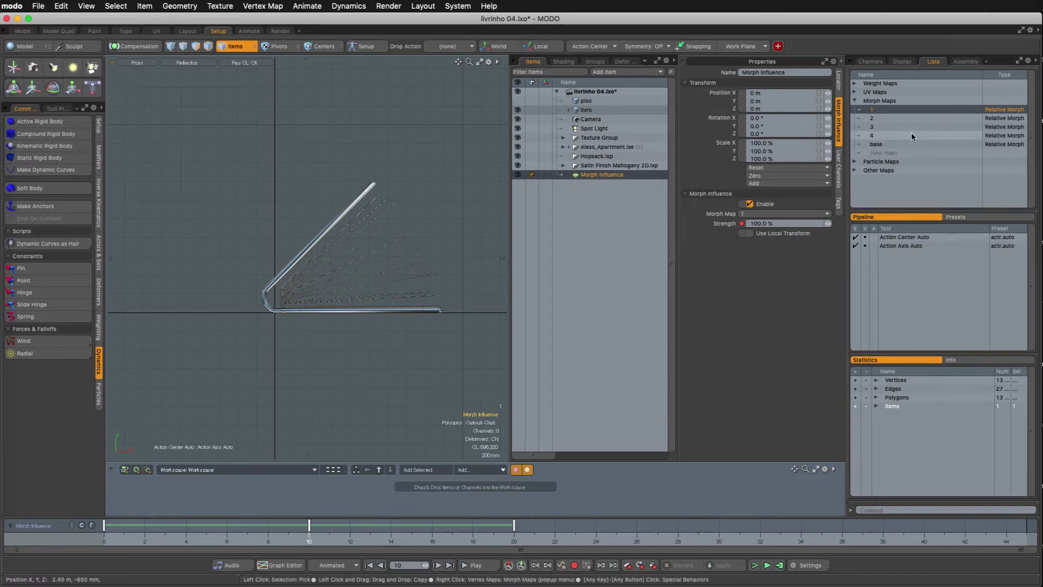
click(885, 117)
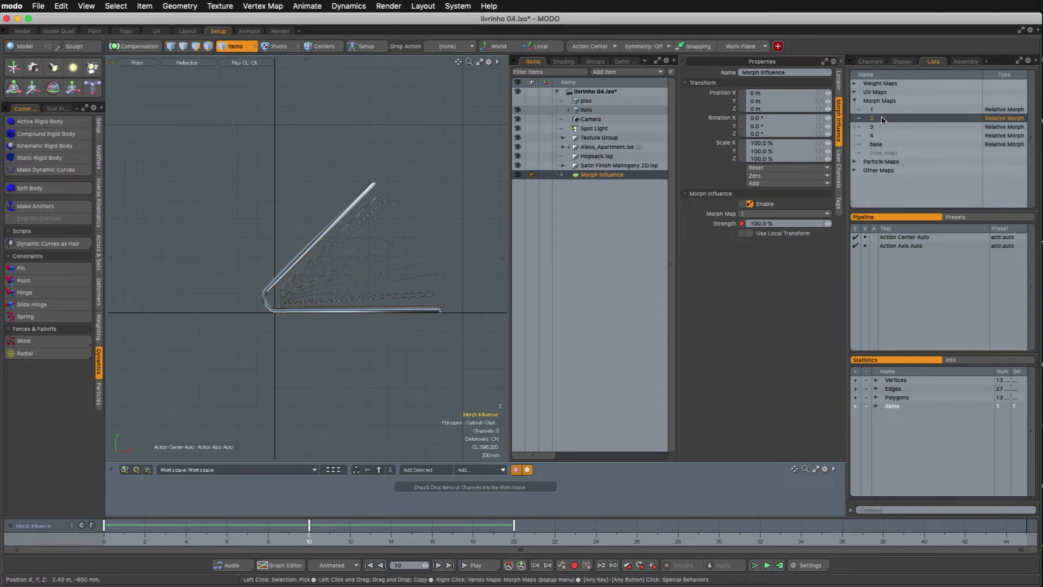
right_click(883, 120)
click(883, 159)
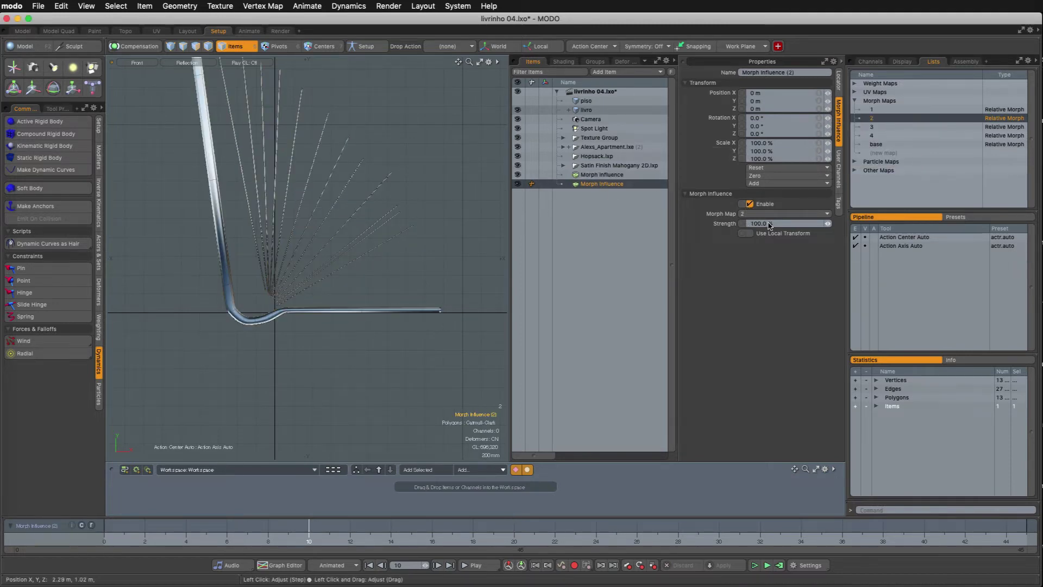
text(0)
key(Return)
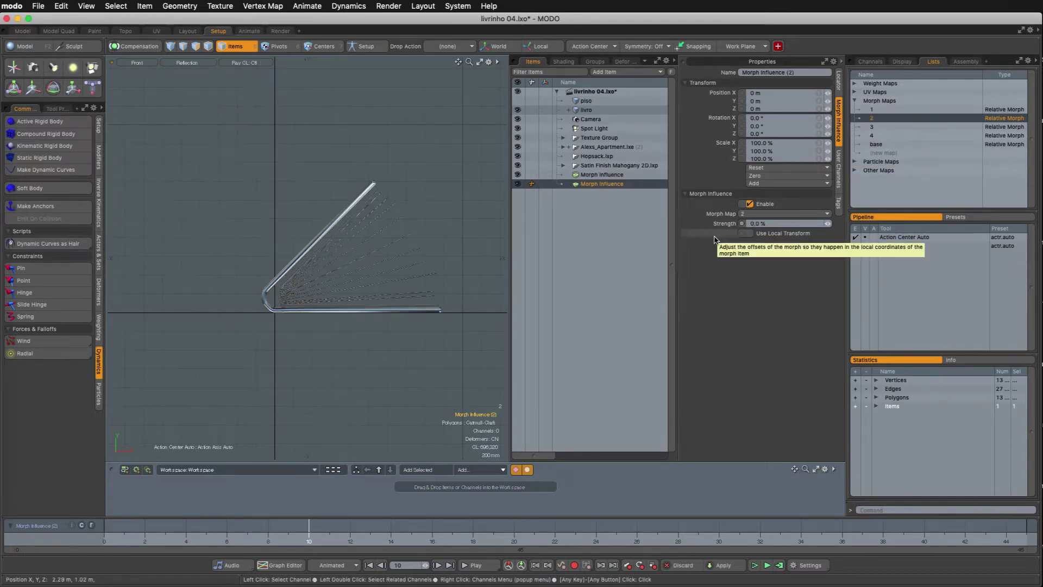
Key the strength of morph map 2's influence at 100% on frame 20 and 0% on frame 30
click(514, 531)
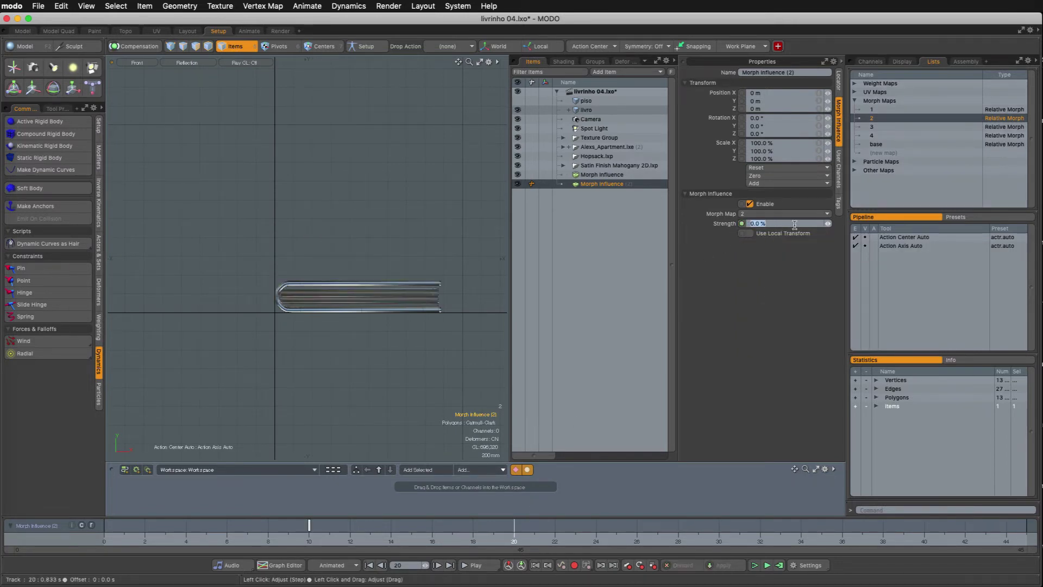
key(Return)
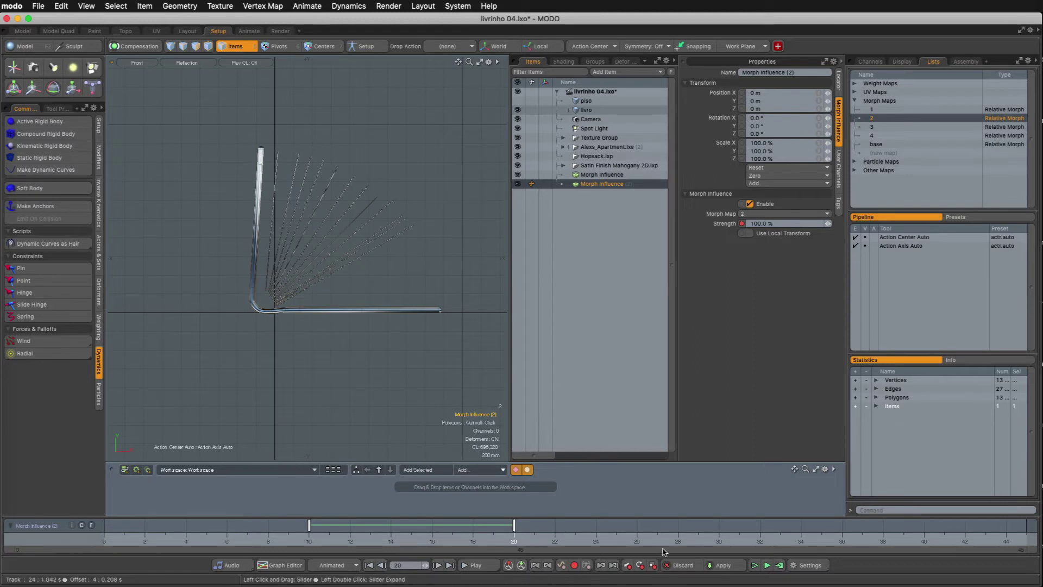
click(719, 525)
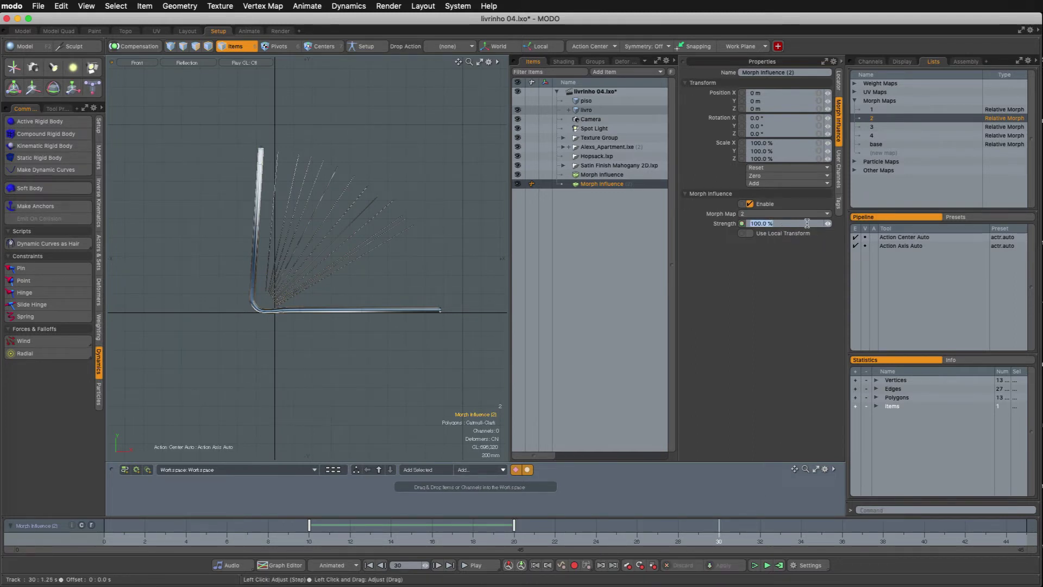
text(0)
key(Return)
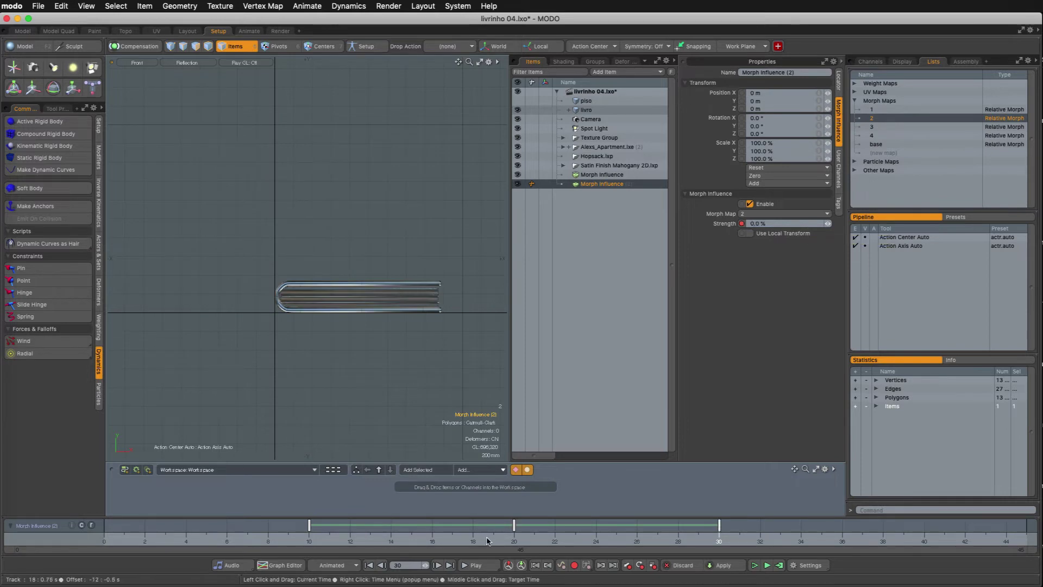
On frame 20, add a morph influence for morph map 3 and key its strength at 0%
click(515, 542)
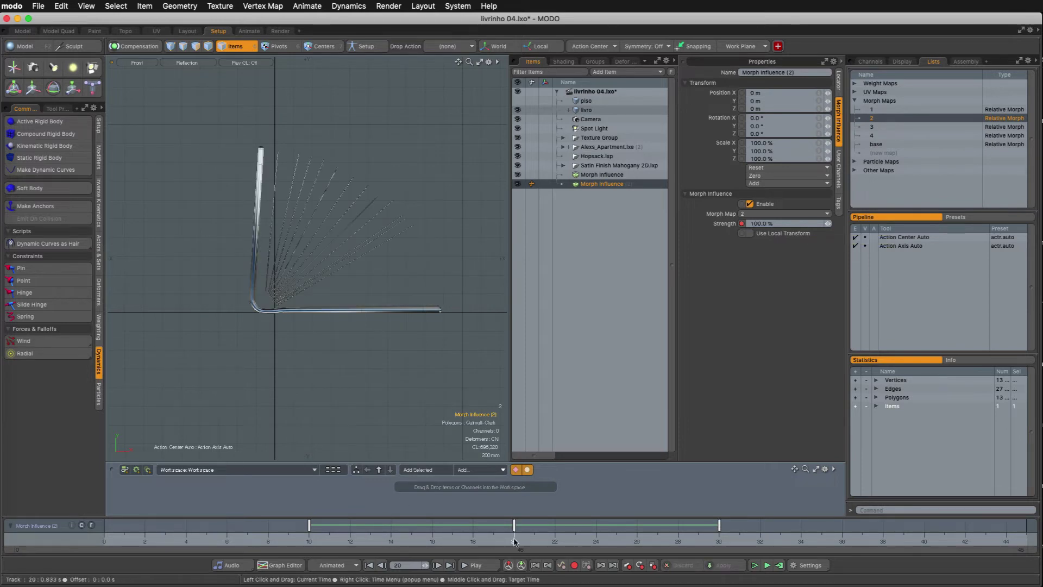
click(899, 127)
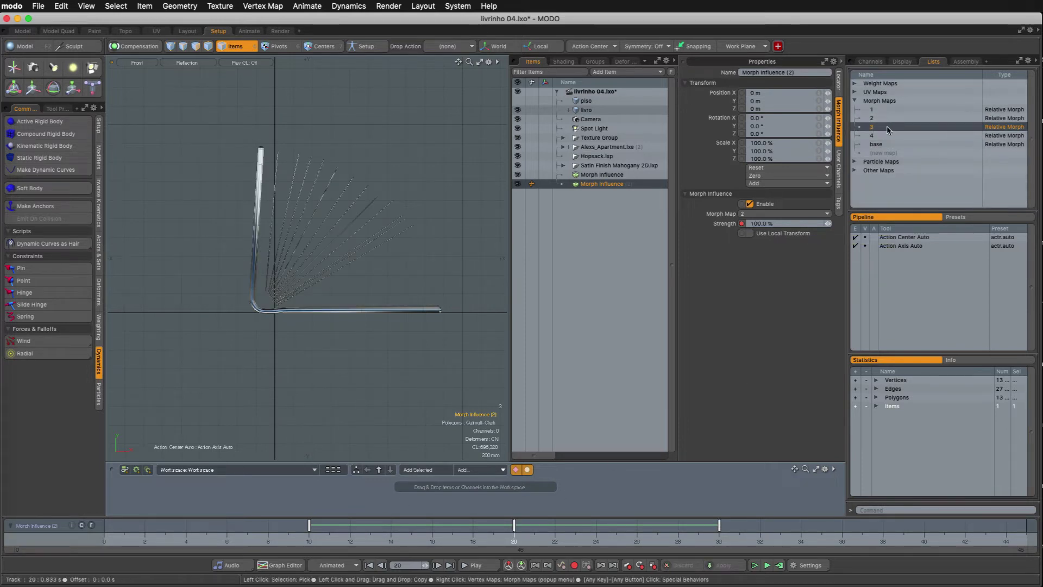
right_click(889, 130)
click(897, 168)
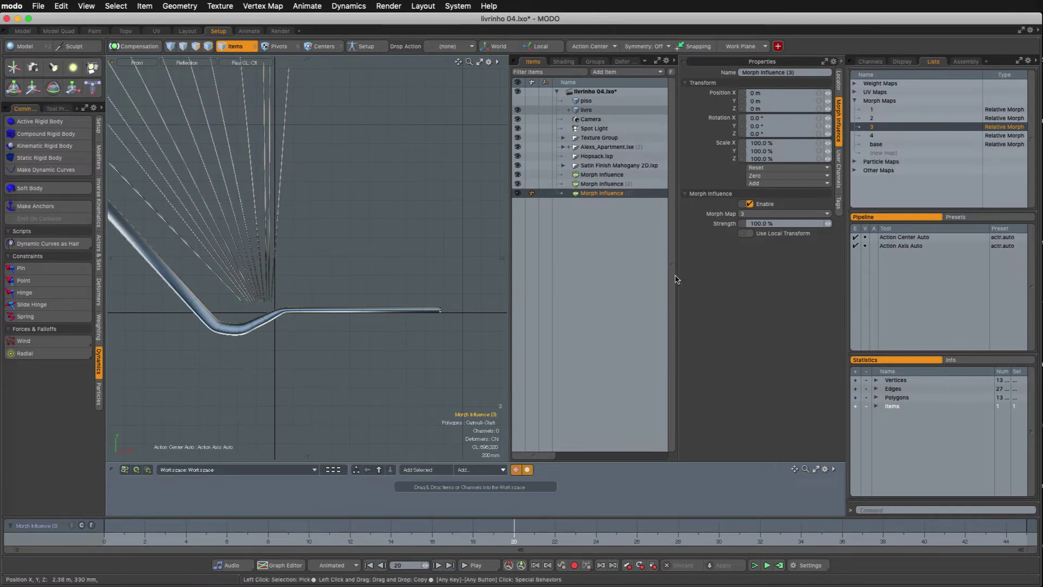
click(772, 223)
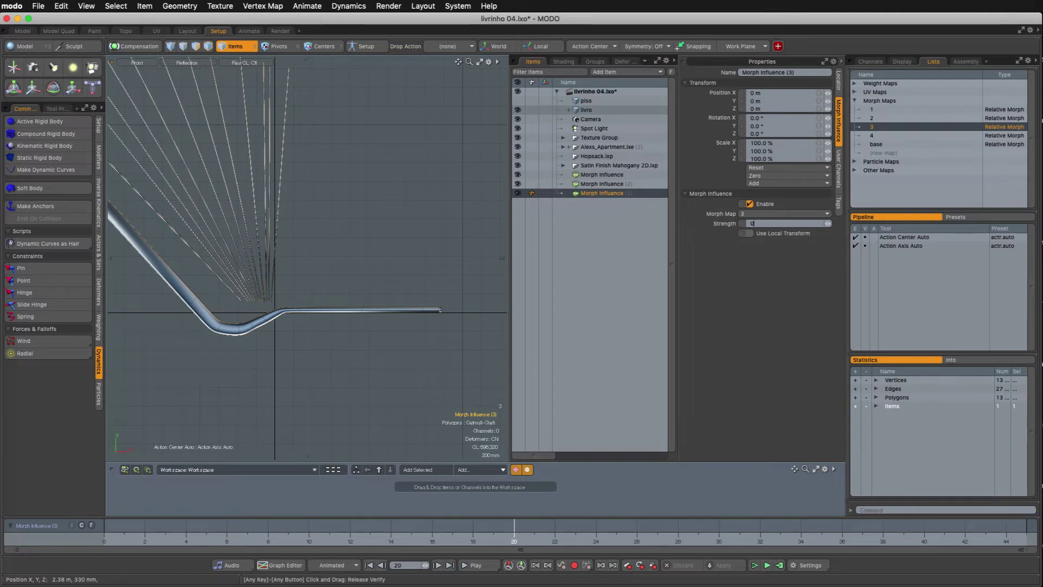
text(0)
key(Return)
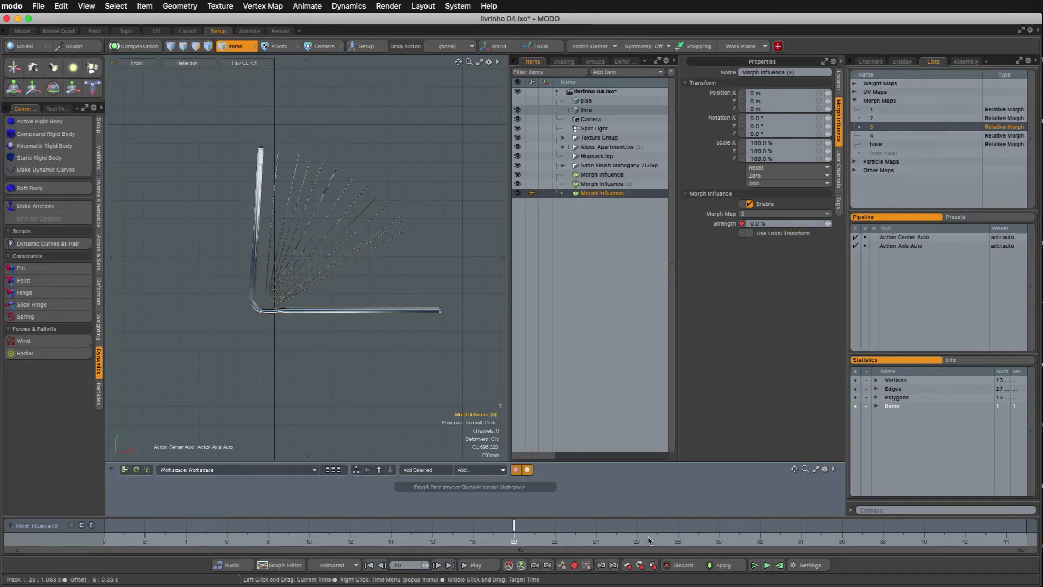
Key the strength of morph map 3's influence at 100% on frame 30 and 0% on frame 40, and return to frame 30
click(718, 541)
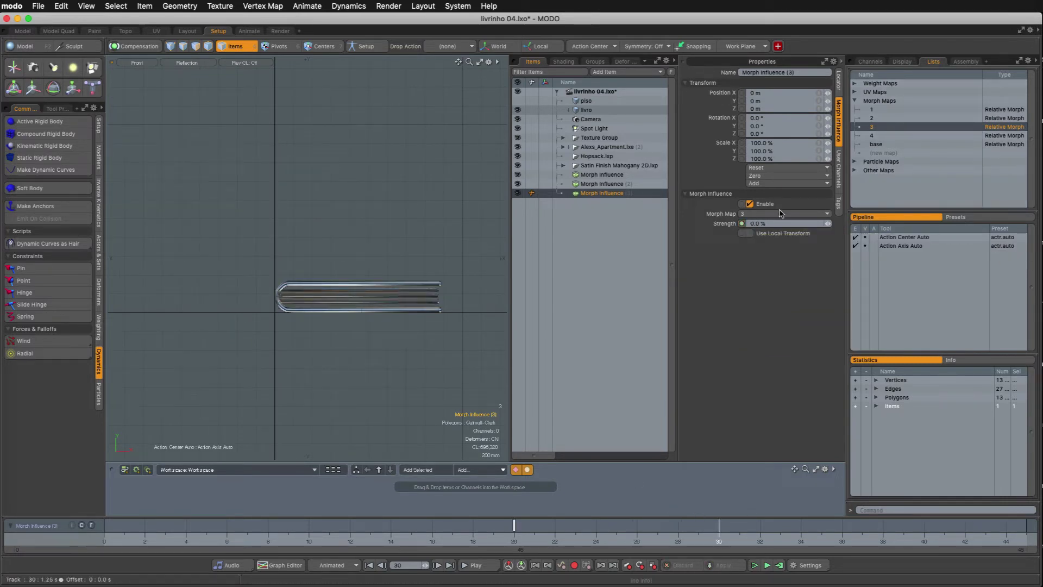
click(755, 223)
text(100)
key(Return)
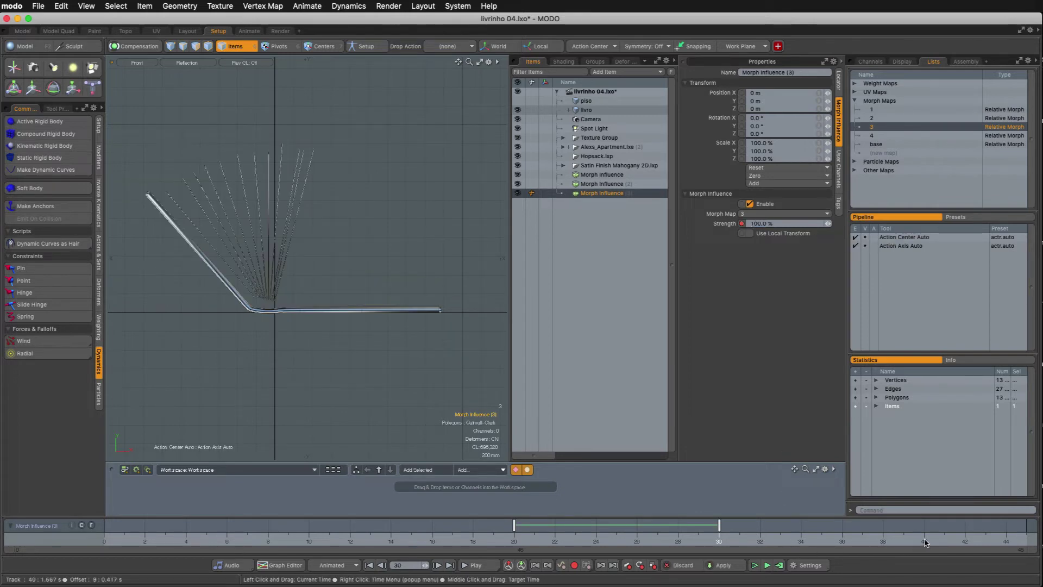
click(926, 542)
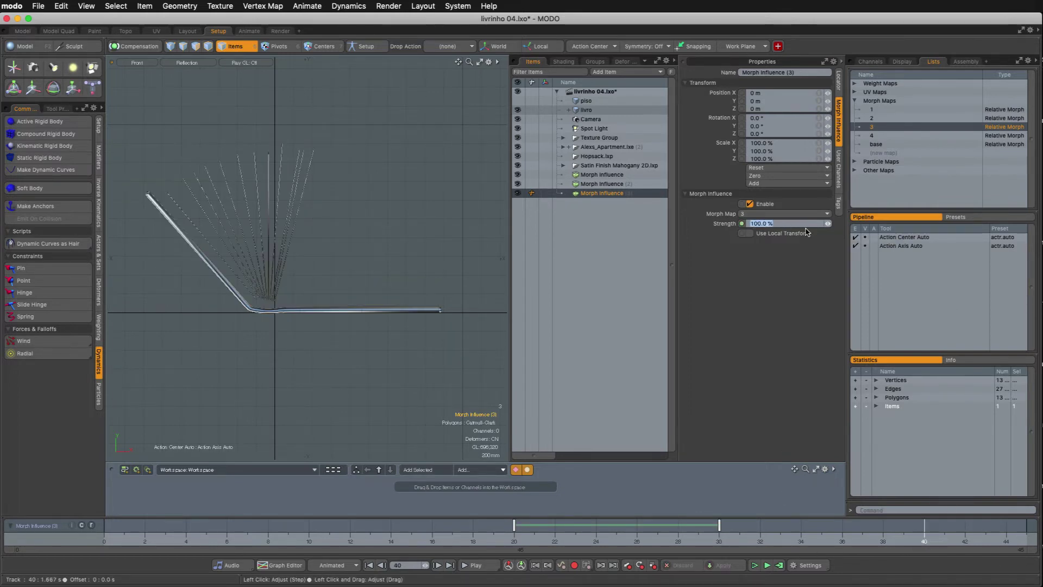
text(0)
key(Return)
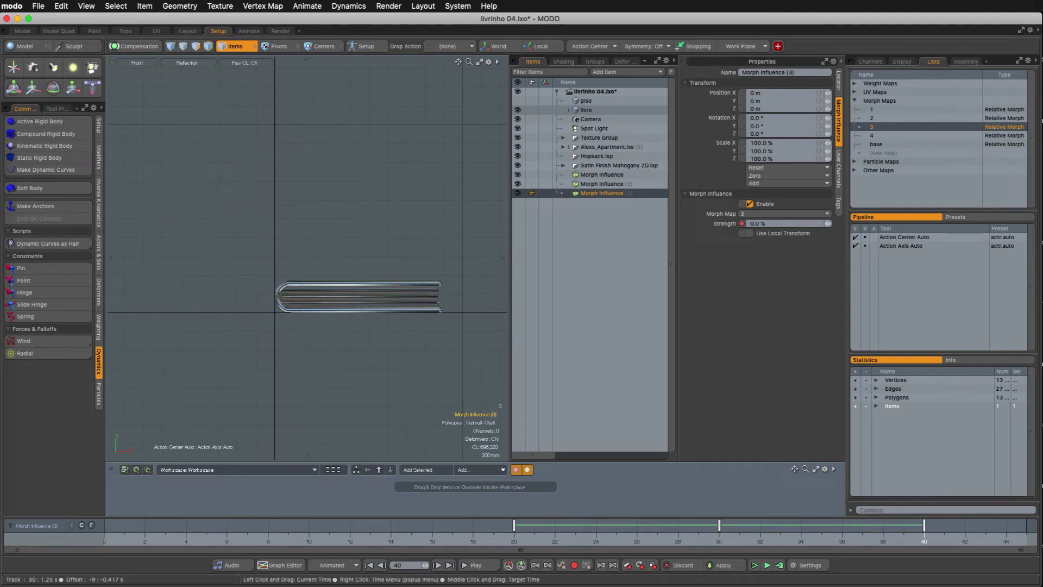
click(718, 538)
click(889, 134)
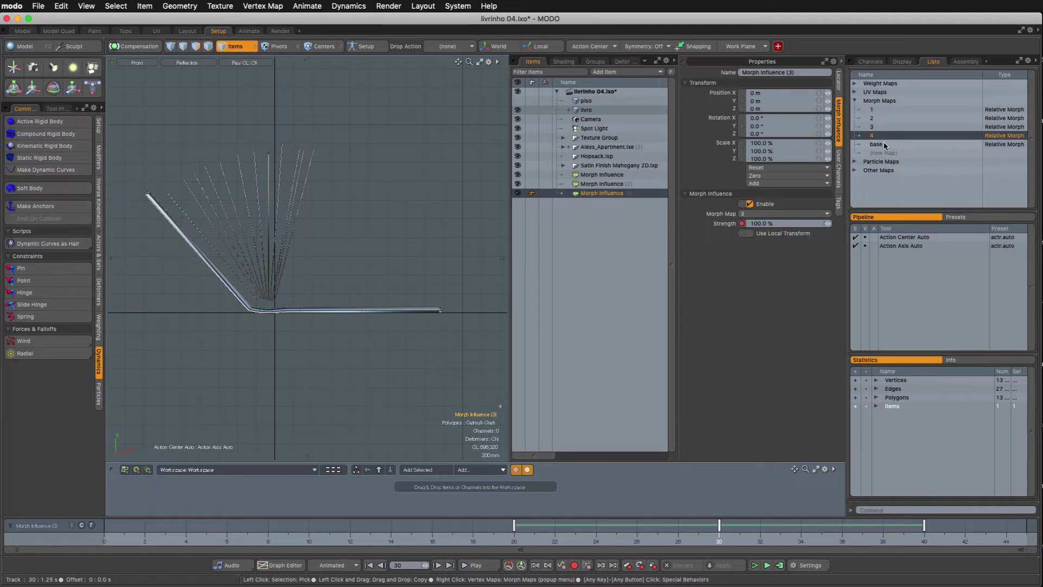
click(883, 144)
key(Delete)
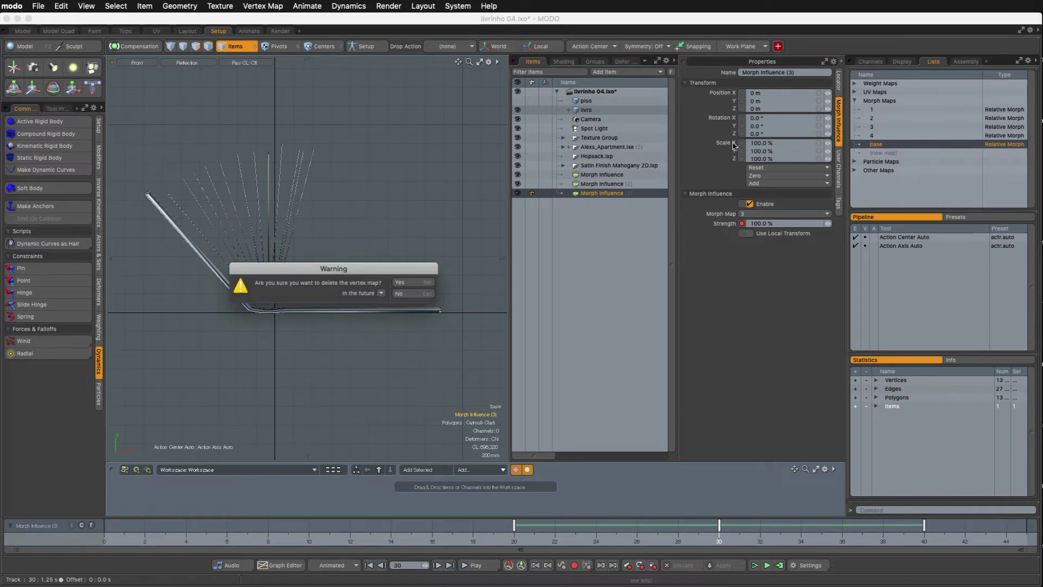
key(Return)
Add a morph influence for morph map 4 and key its strength at 0% on frame 30
click(888, 136)
right_click(888, 137)
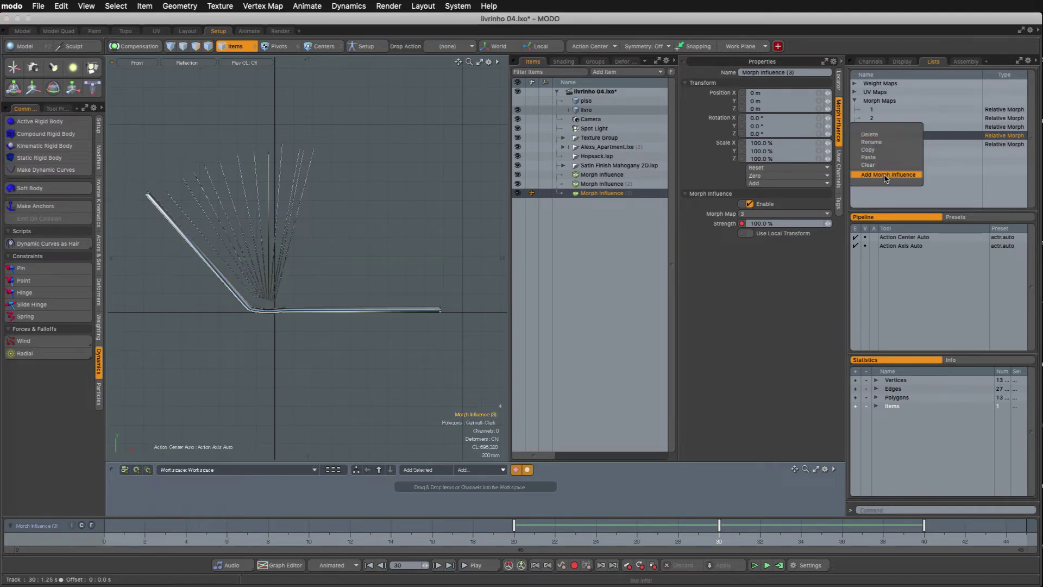
click(888, 175)
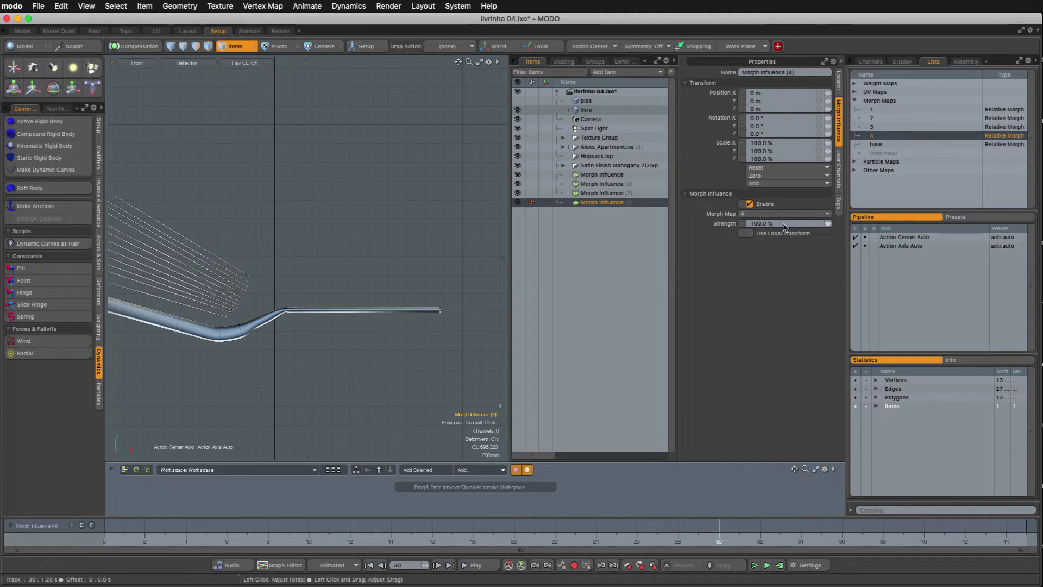
key(Return)
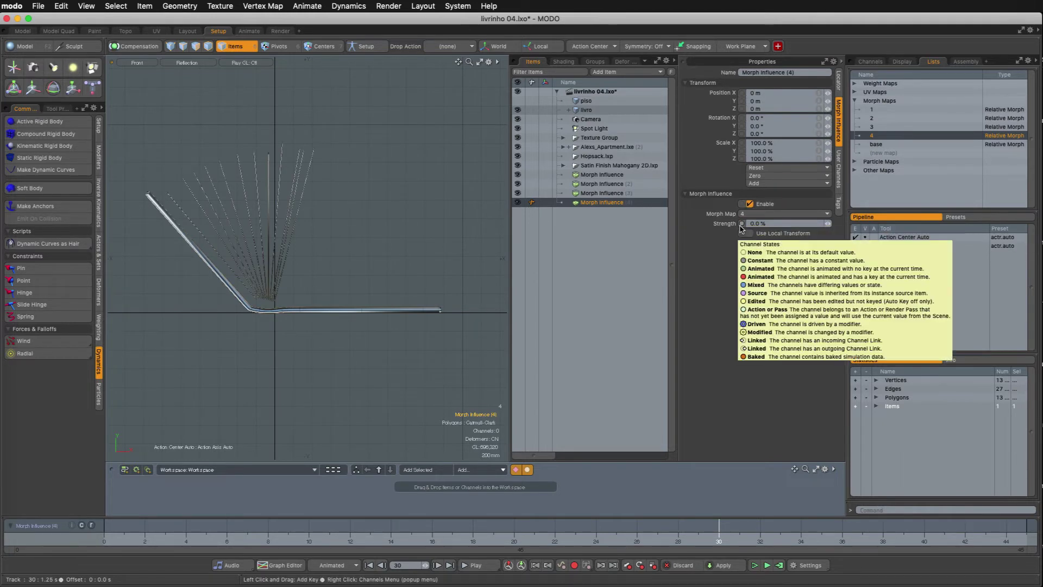
click(742, 224)
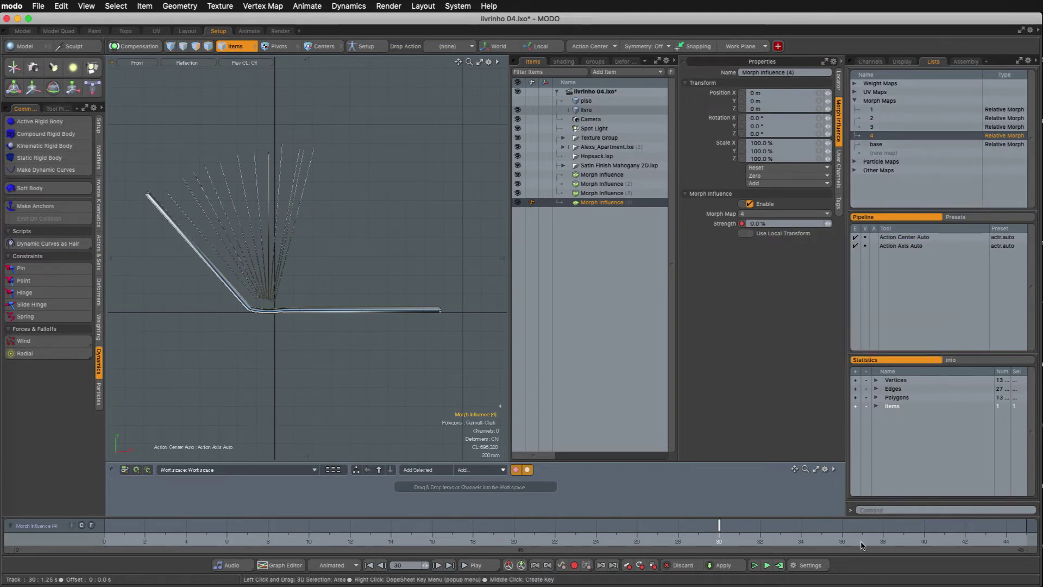
Key the strength of morph map 4's influence at 100% on frame 40
click(924, 525)
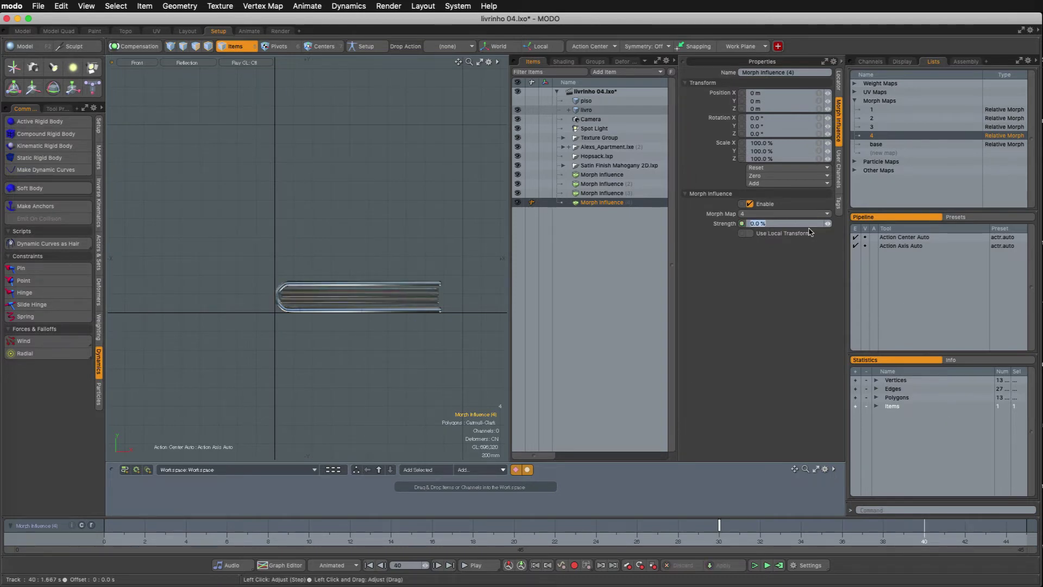
text(100)
key(Return)
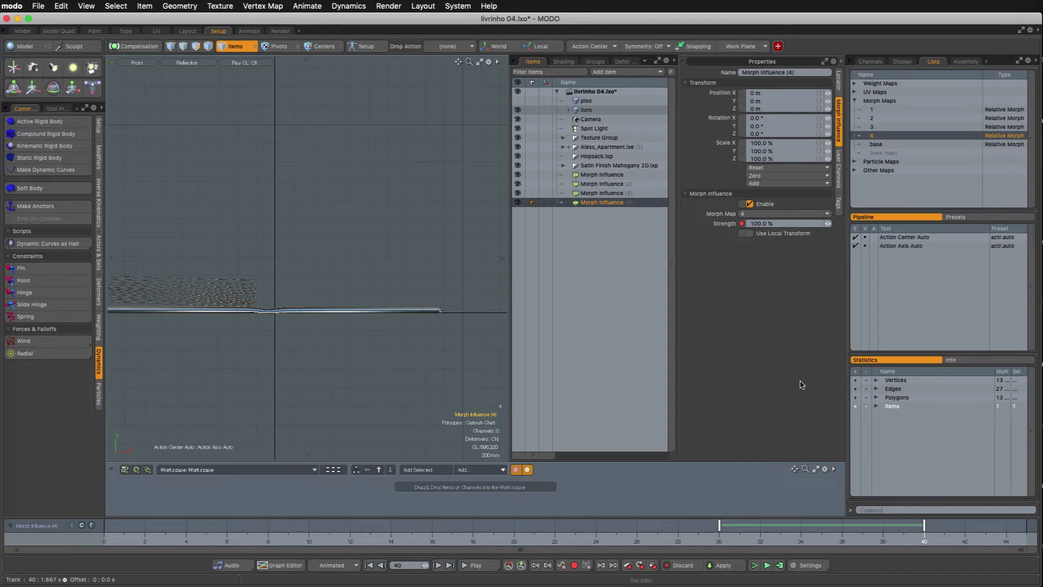
Switch the viewport to the render camera and play the book-opening animation from frame 0
key(ctrl+space)
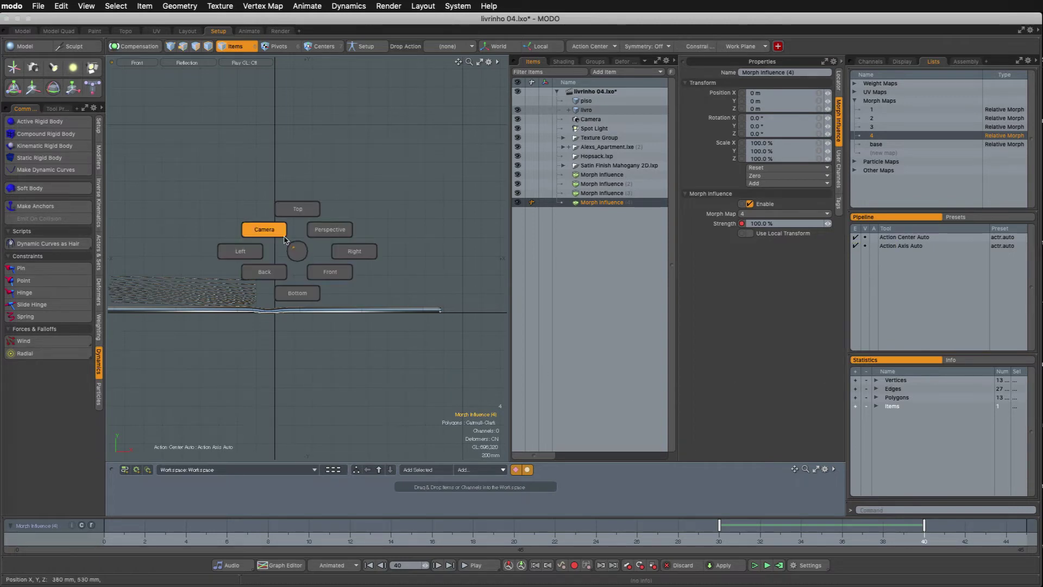
click(295, 245)
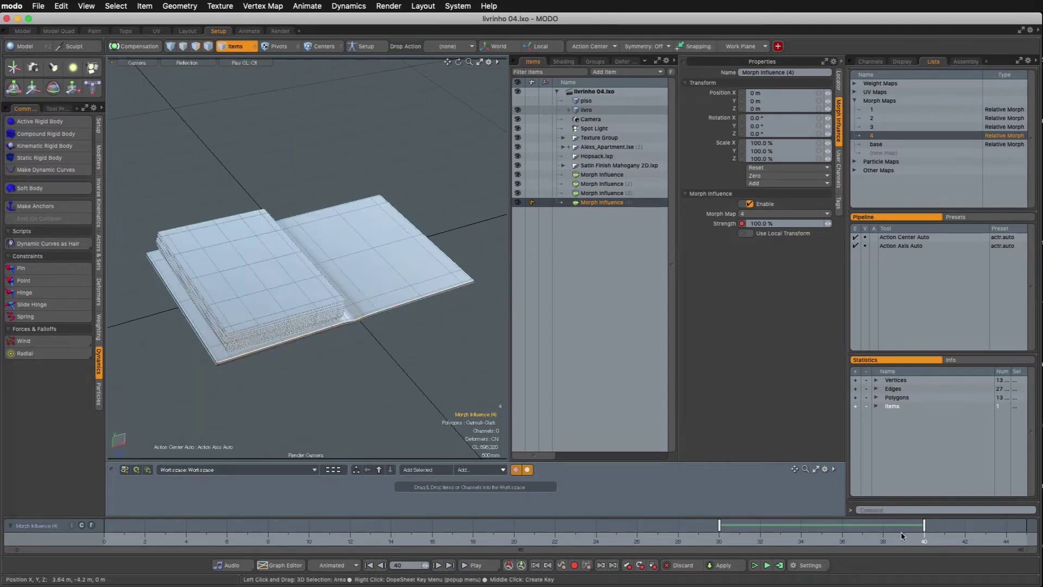
click(883, 536)
drag(883, 535, 103, 535)
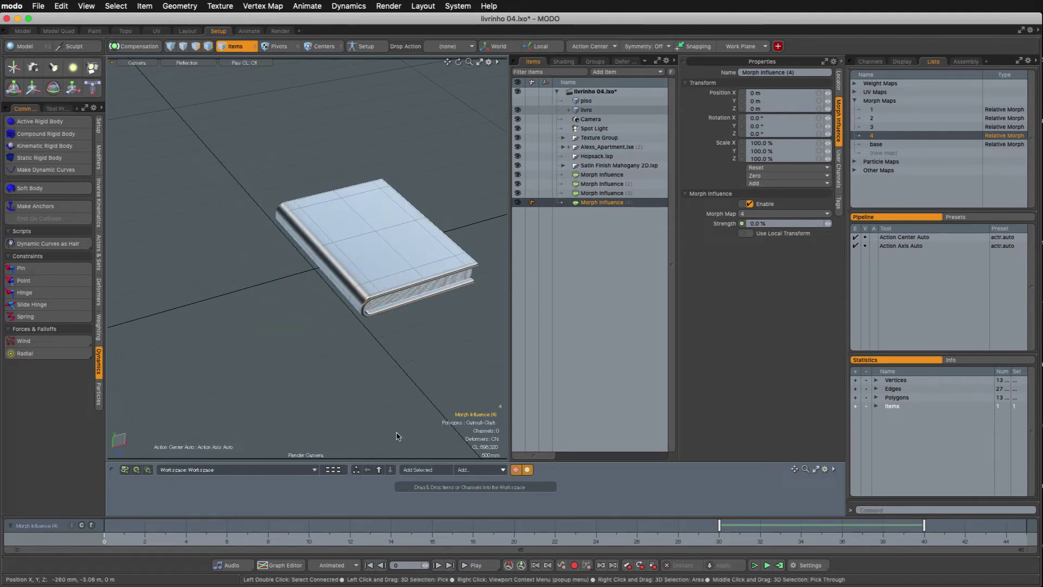
click(477, 566)
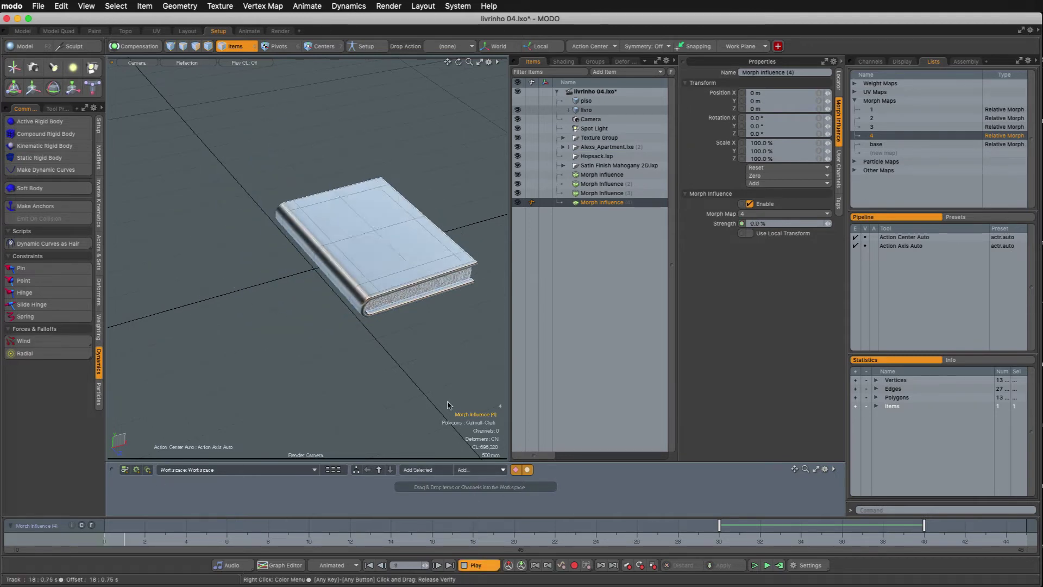
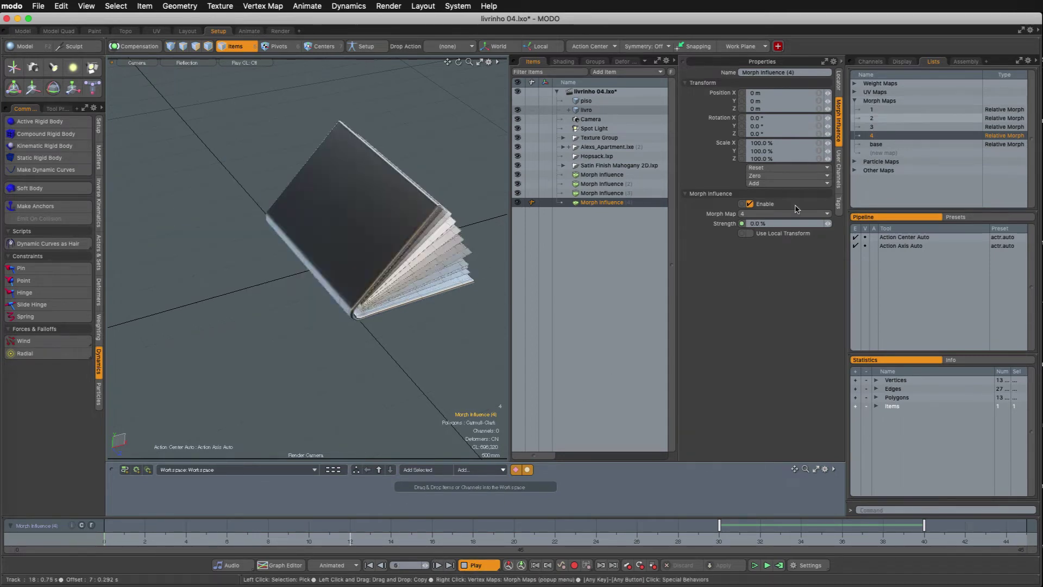
click(476, 569)
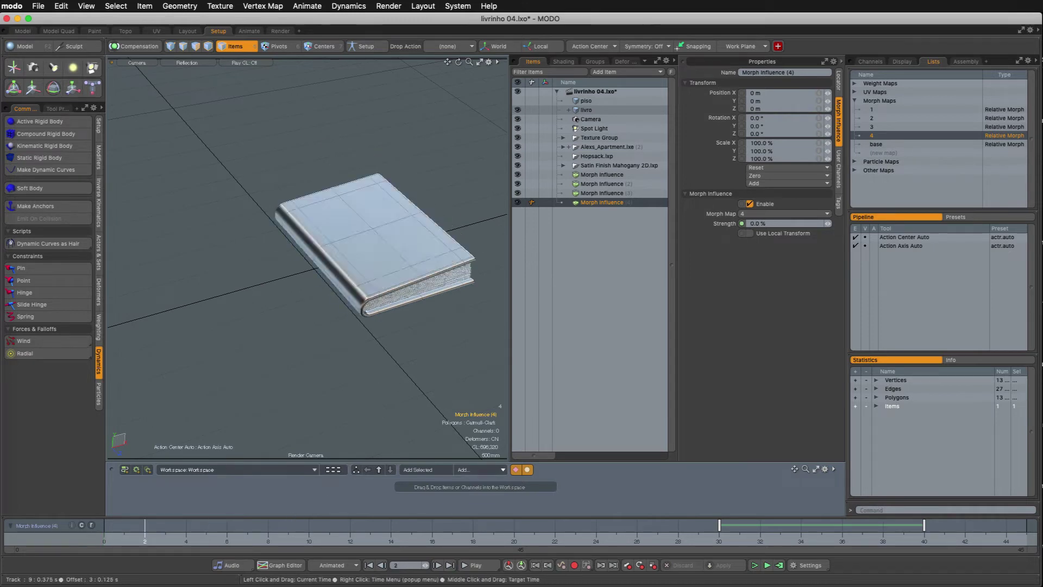
Scrub the animation to frames 24 and 29 and check frame 29 in the render preview
mouse_move(227, 532)
mouse_down()
mouse_move(821, 526)
mouse_move(596, 526)
mouse_up()
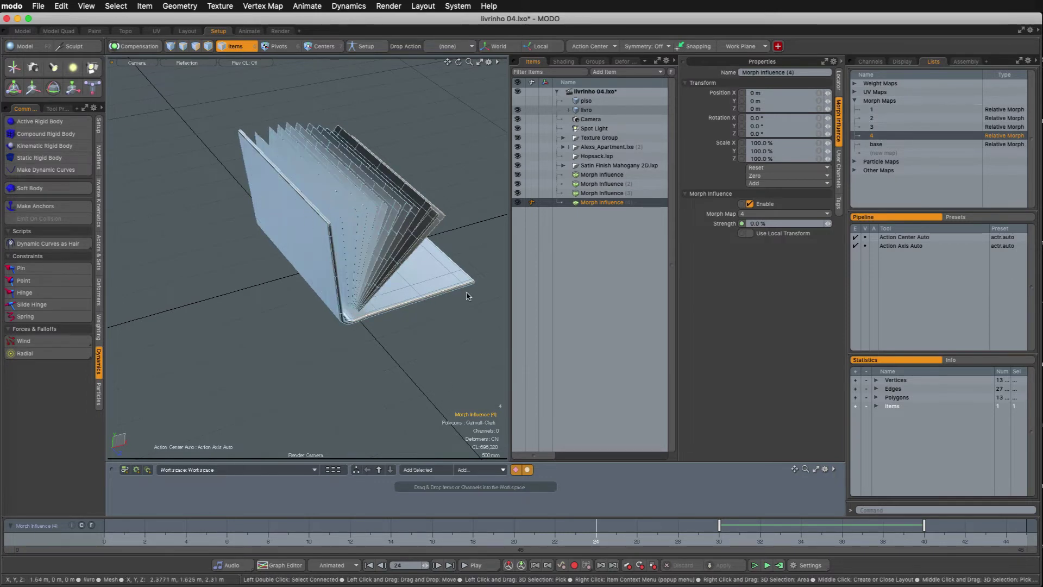
mouse_move(595, 541)
mouse_down()
mouse_move(109, 540)
mouse_move(842, 540)
mouse_move(124, 541)
mouse_move(699, 540)
mouse_up()
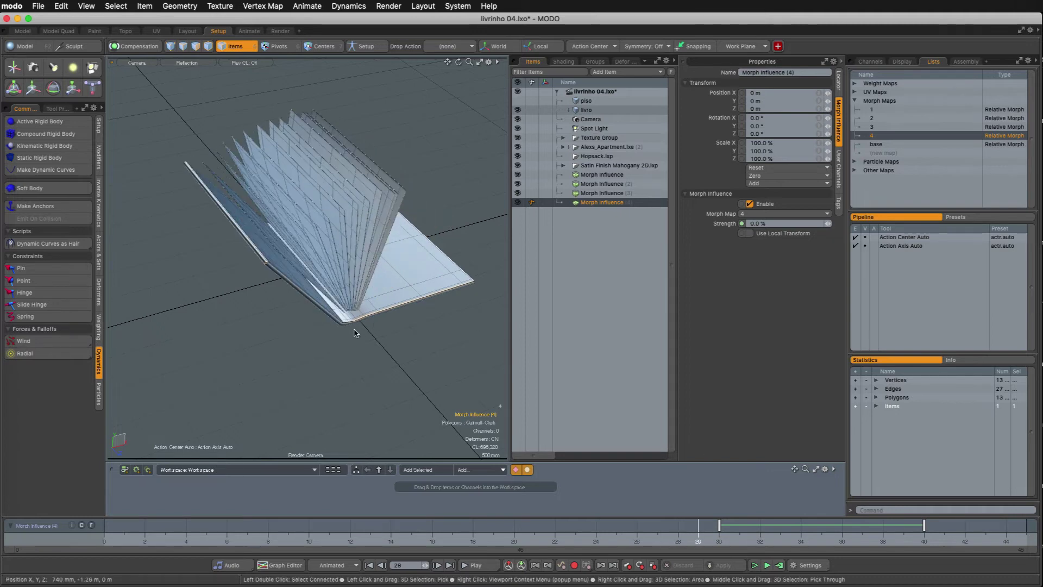
key(F8)
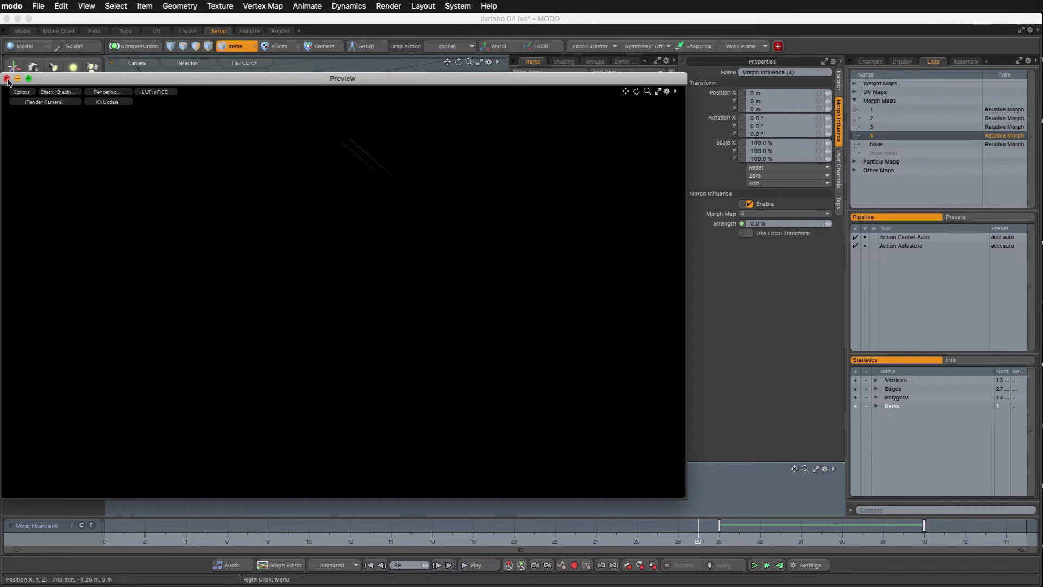
click(7, 79)
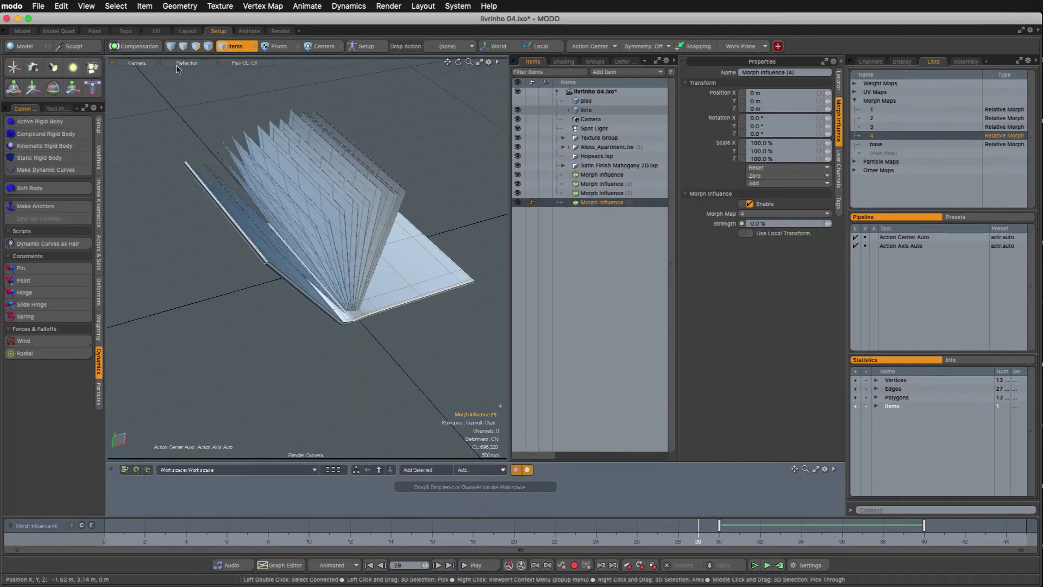
Look through the Spot Light in the modeling layout and aim it closely at the book, at about X 2.46 m, Y 7.38 m, Z -4.1 m
click(22, 31)
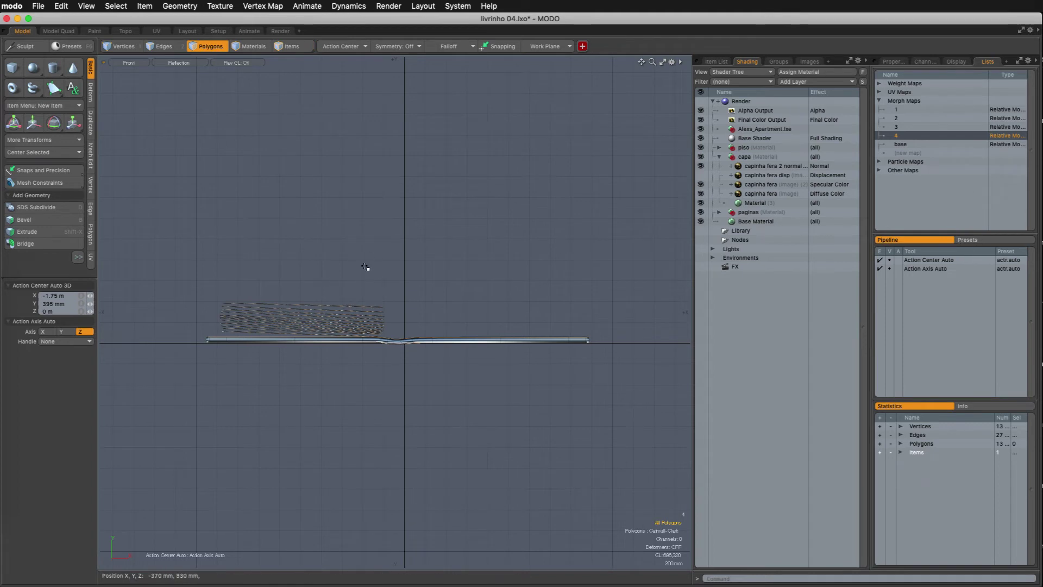
key(ctrl+space)
click(466, 205)
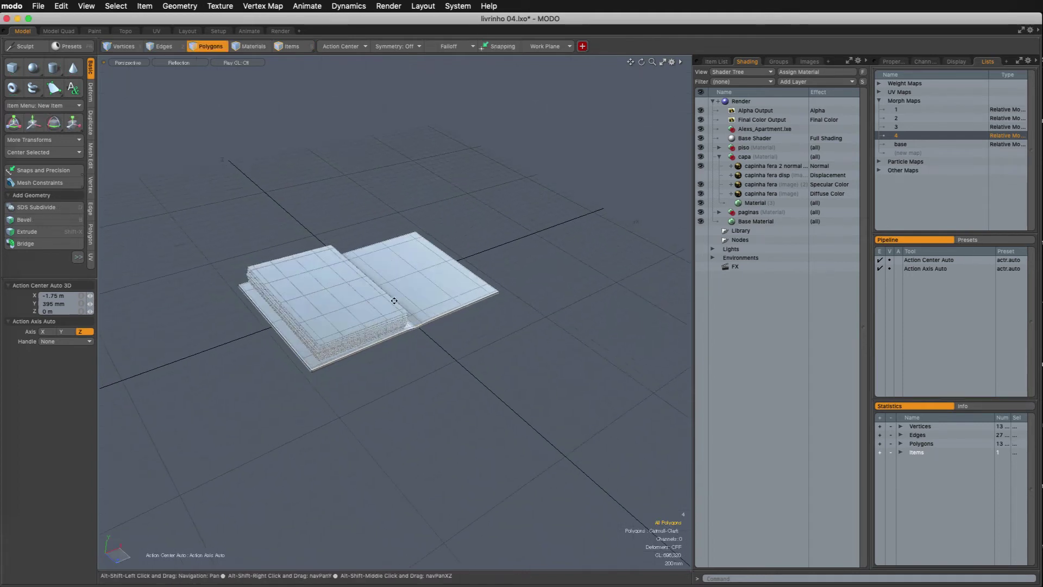
click(715, 61)
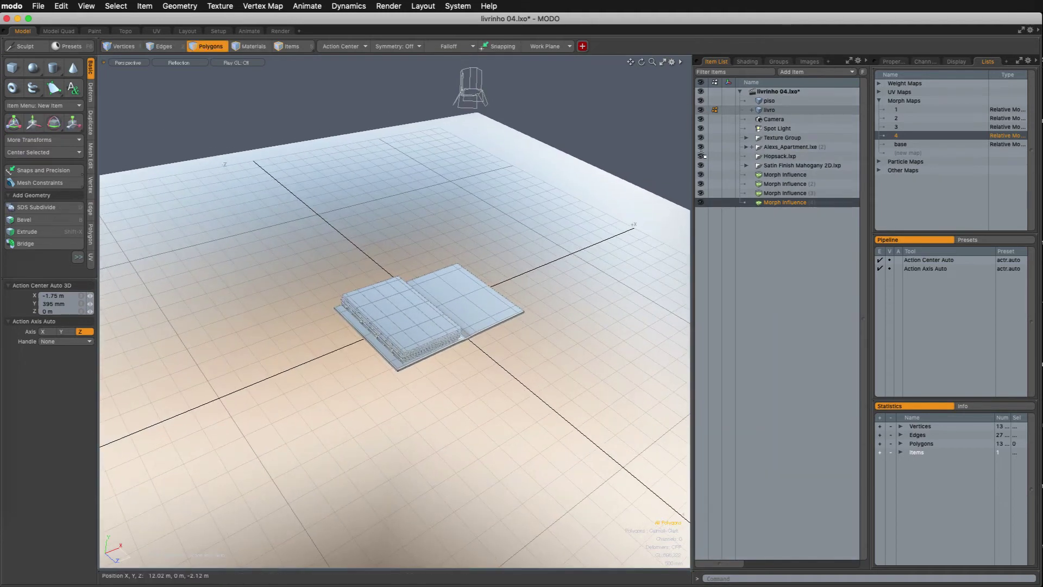
click(777, 128)
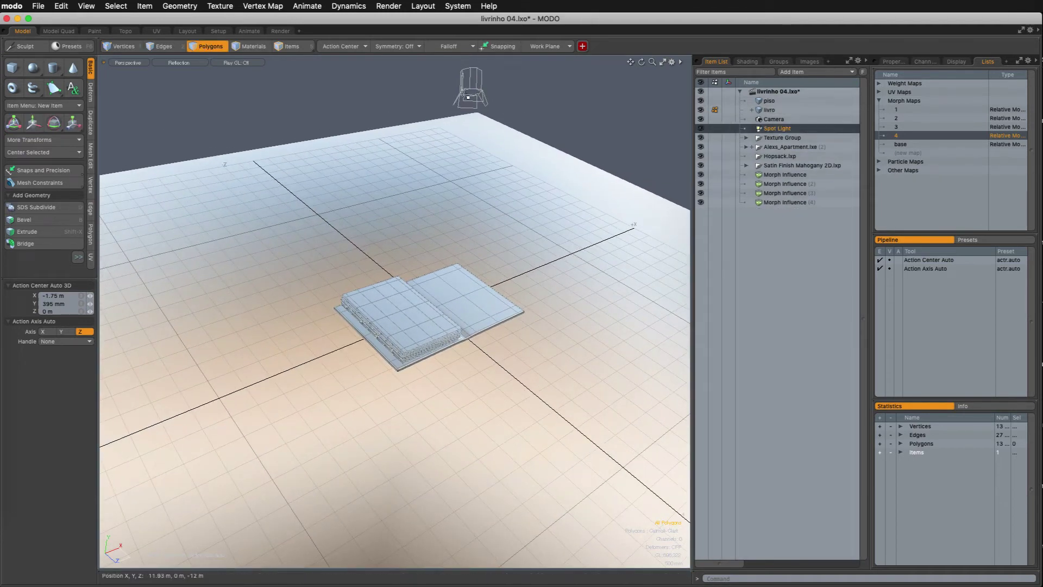
key(5)
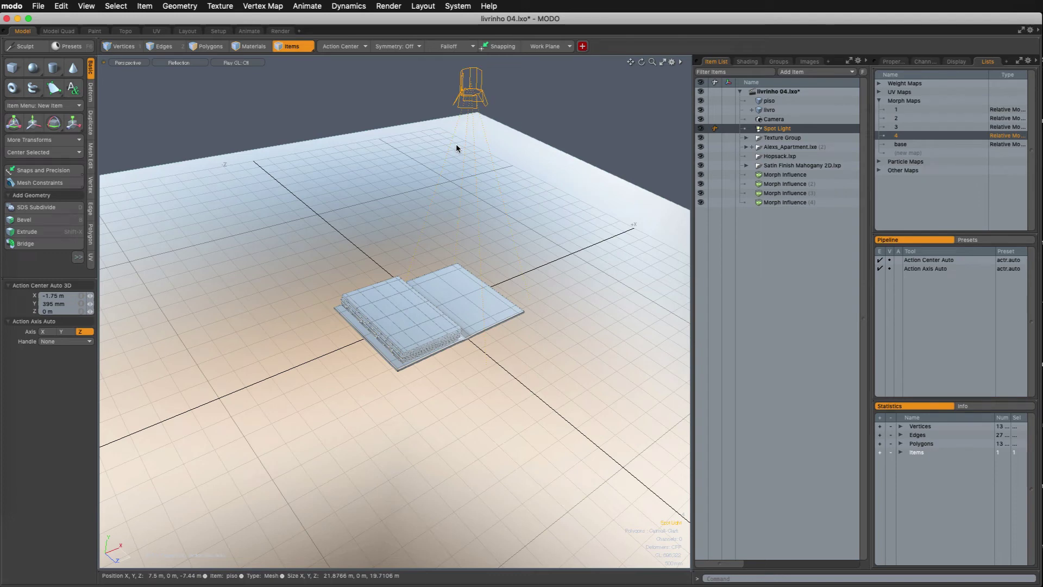
click(130, 63)
mouse_move(143, 81)
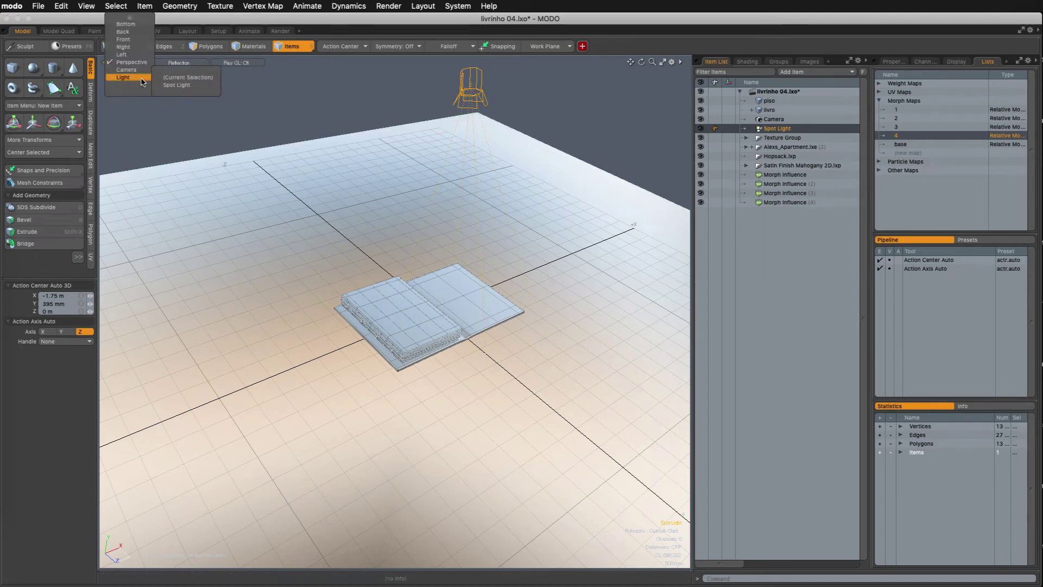
click(176, 86)
ctrl+alt+drag(493, 227, 330, 335)
alt+shift+drag(428, 283, 351, 326)
alt+shift+drag(389, 300, 400, 272)
Check the repositioned spot light in the render preview on frame 29 and on frame 10
key(F8)
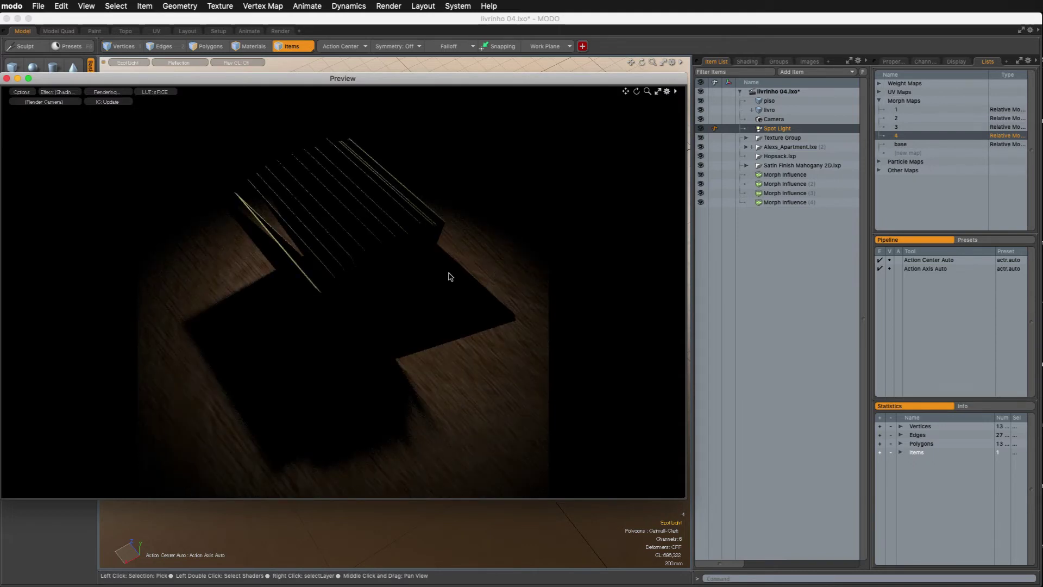
key(F8)
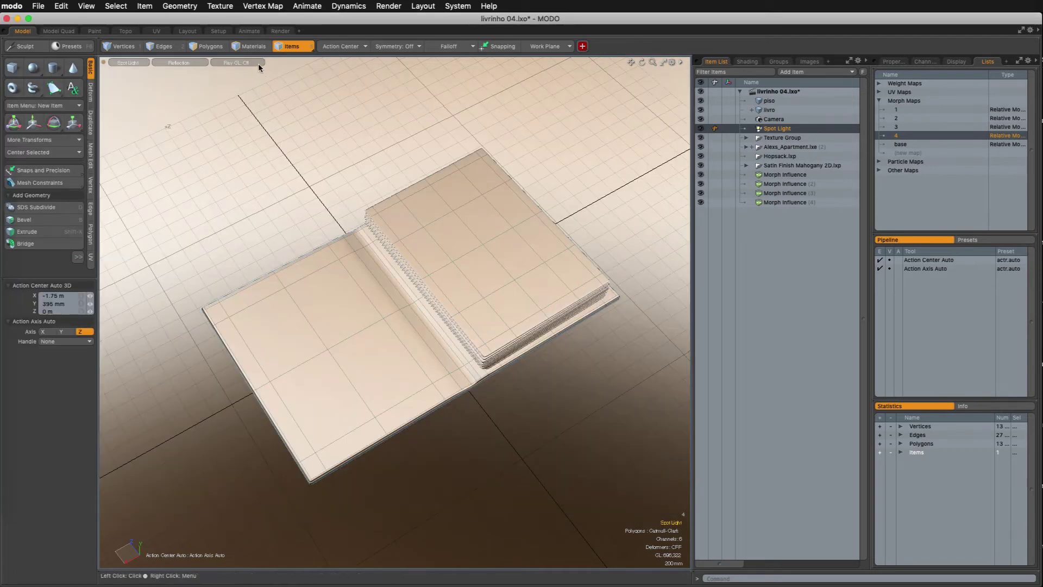
click(219, 31)
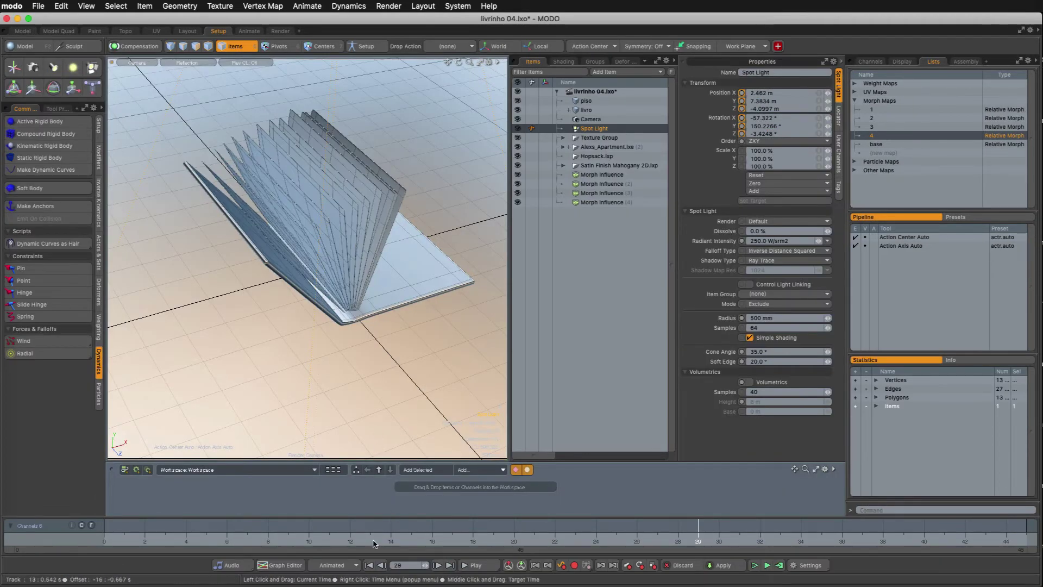
drag(372, 541, 308, 528)
key(F9)
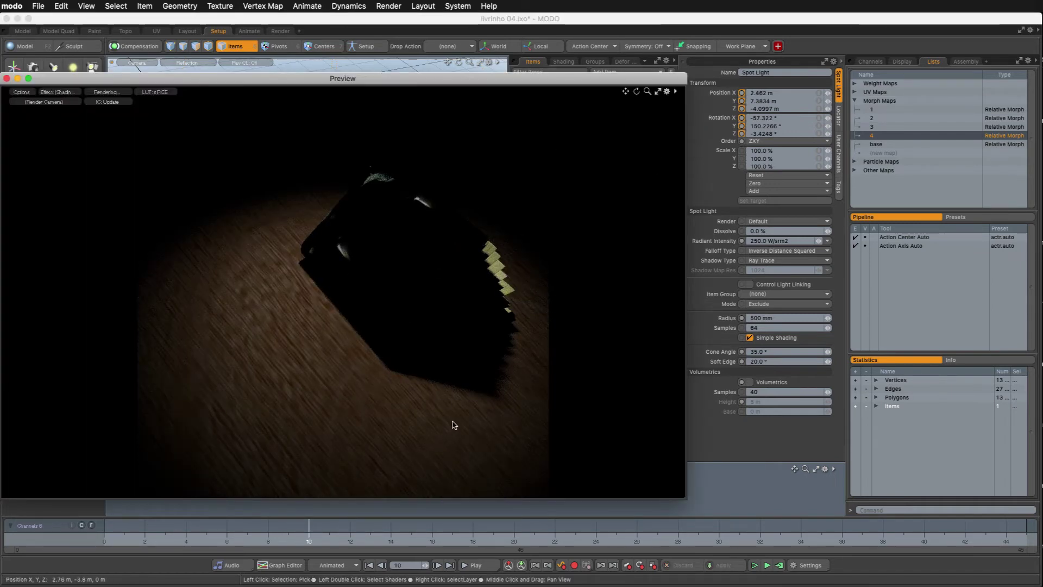
key(F8)
Enable indirect illumination for the render, preview it, and set its subsurface scattering option to Both
click(564, 63)
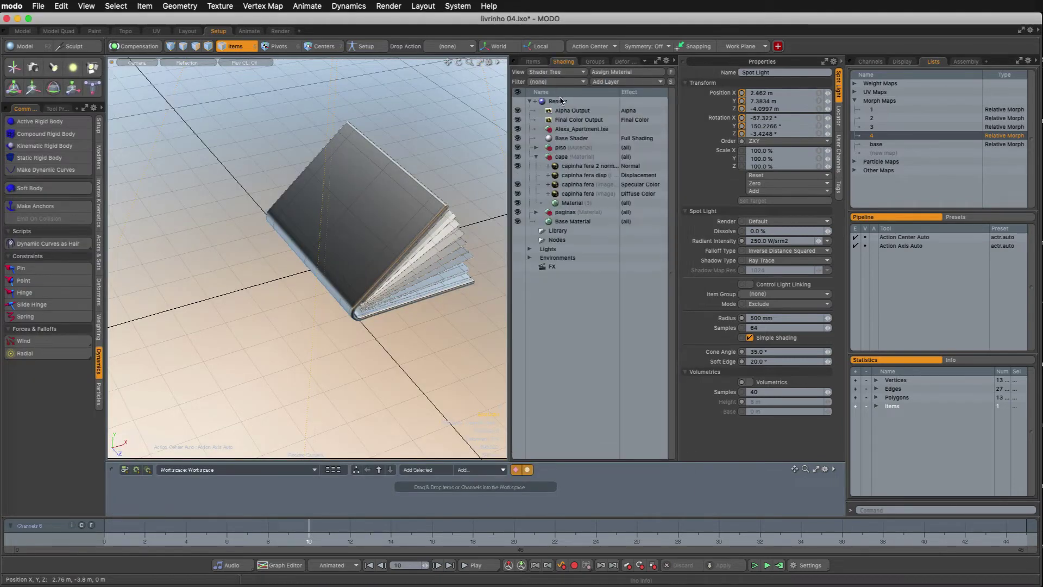
click(560, 101)
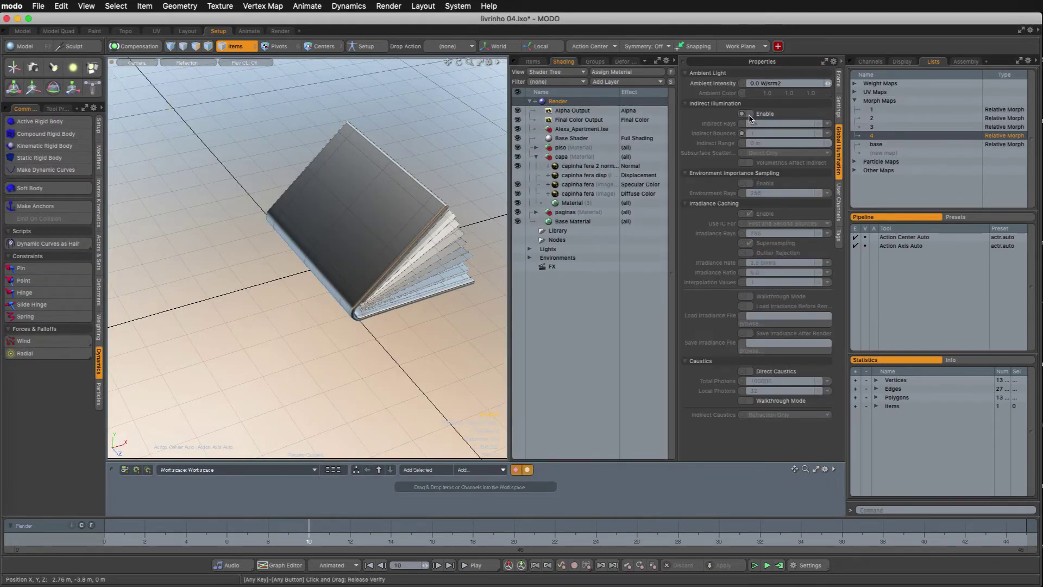
click(750, 114)
key(F9)
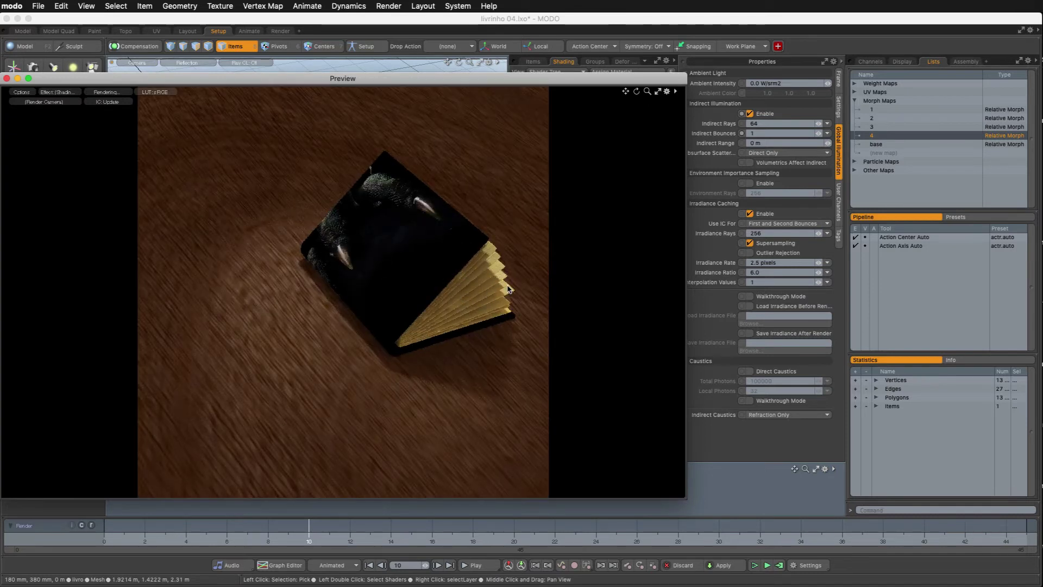
click(774, 154)
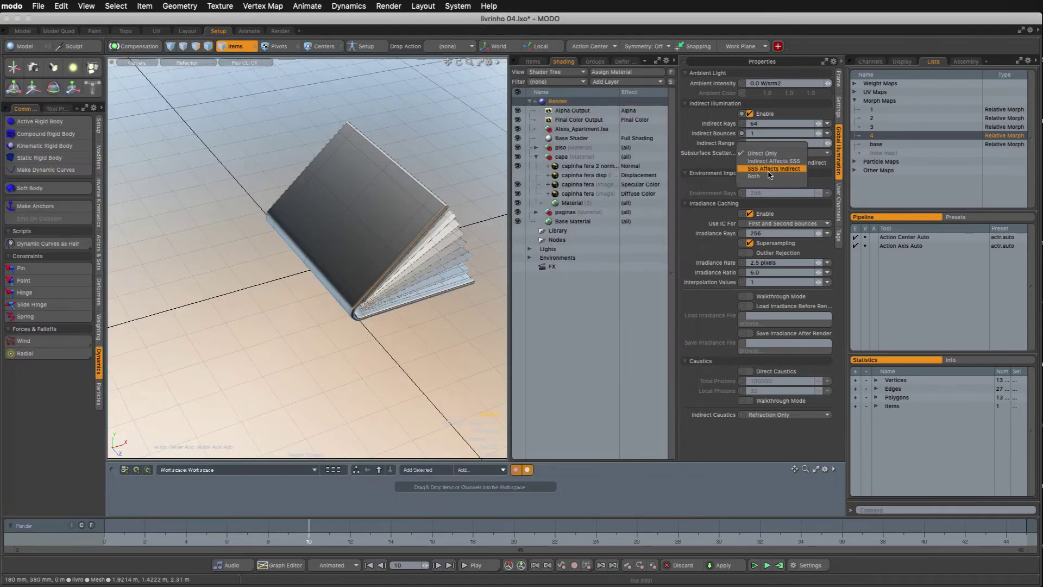
click(770, 176)
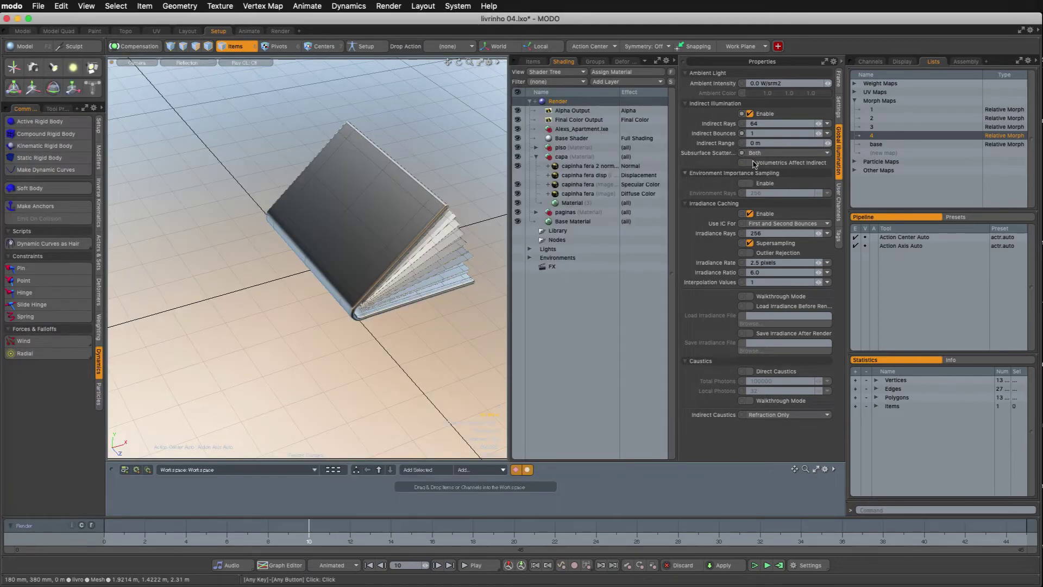
Set the modeling viewport to textured shading, and scrub the book animation to frame 32 in the setup layout
click(32, 32)
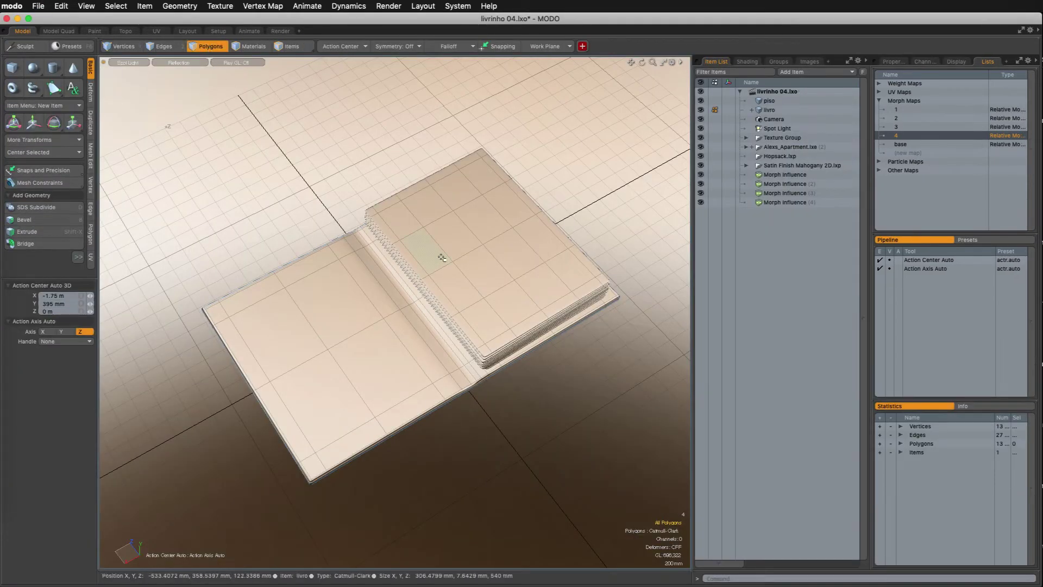
key(alt+4)
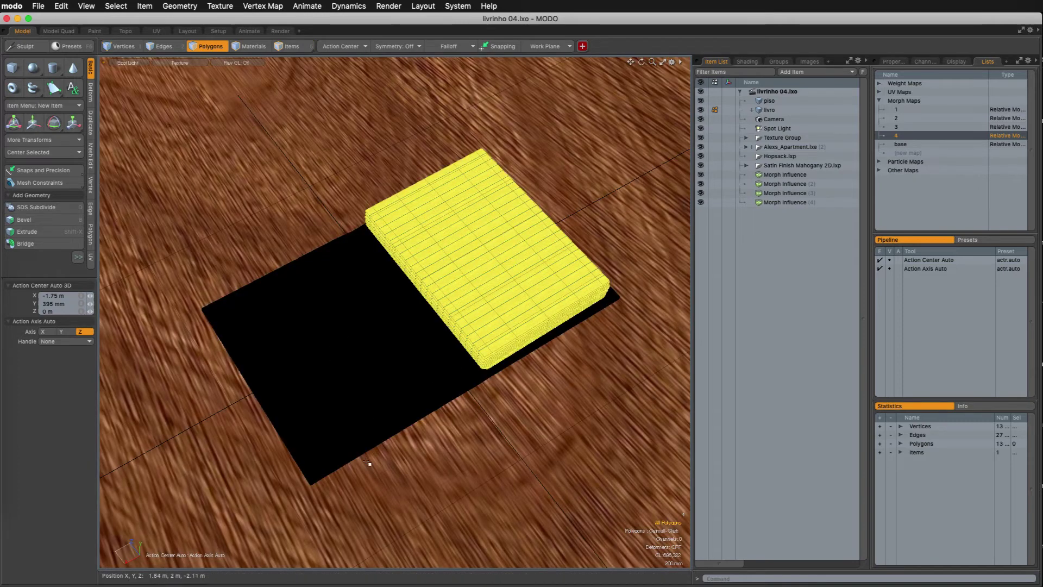
click(218, 31)
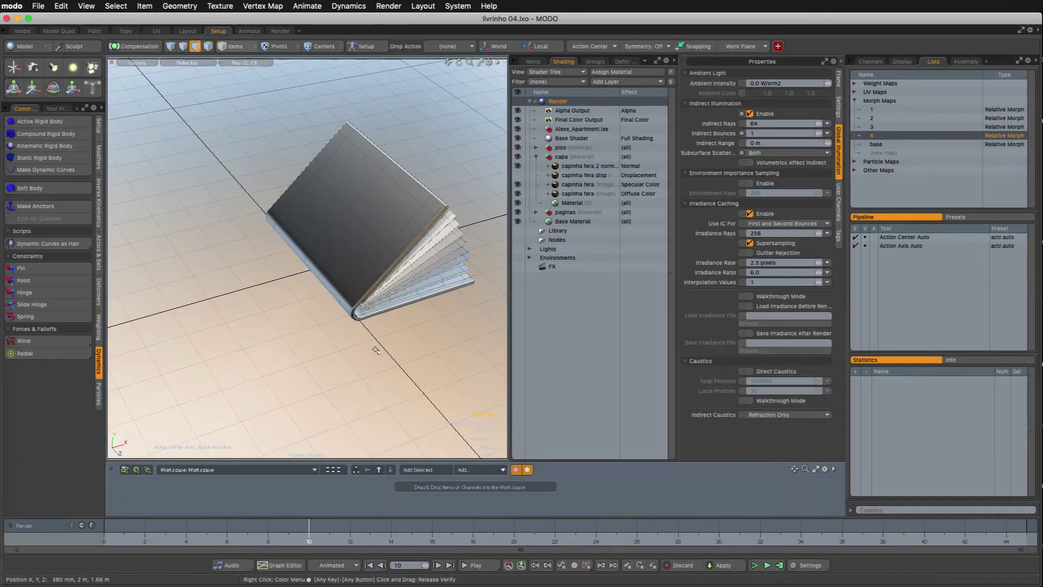
drag(258, 542, 761, 542)
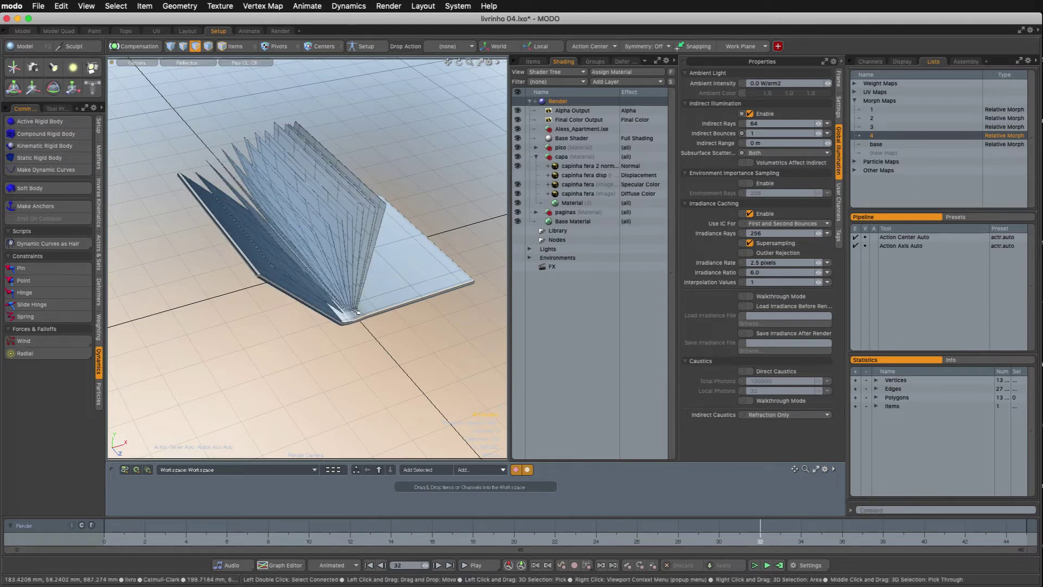
Show the opened book from the front in the modeling viewport, save the scene, and return to the setup layout
click(23, 31)
key(KP_1)
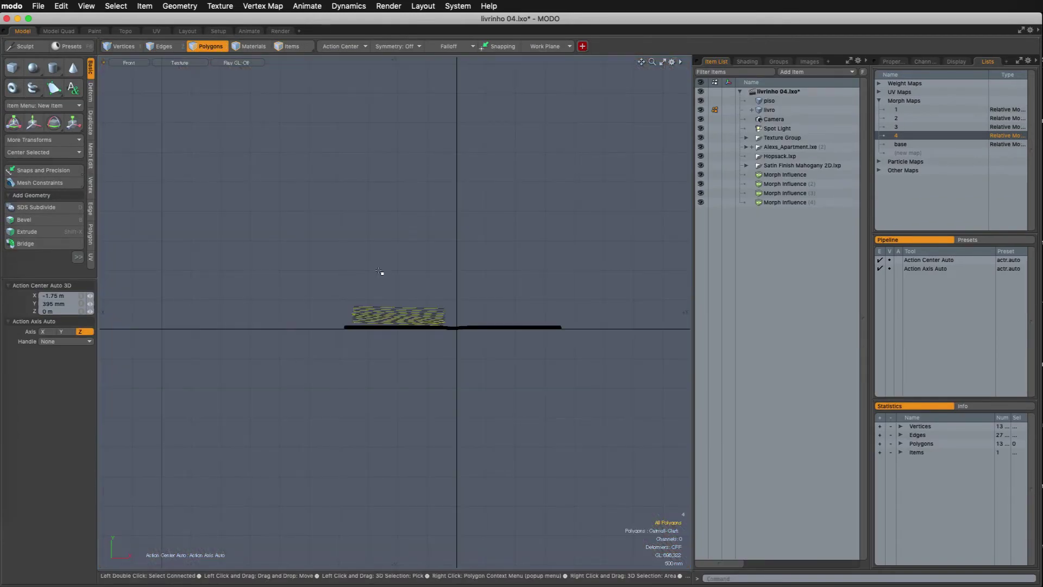
ctrl+alt+drag(490, 230, 496, 231)
key(super+s)
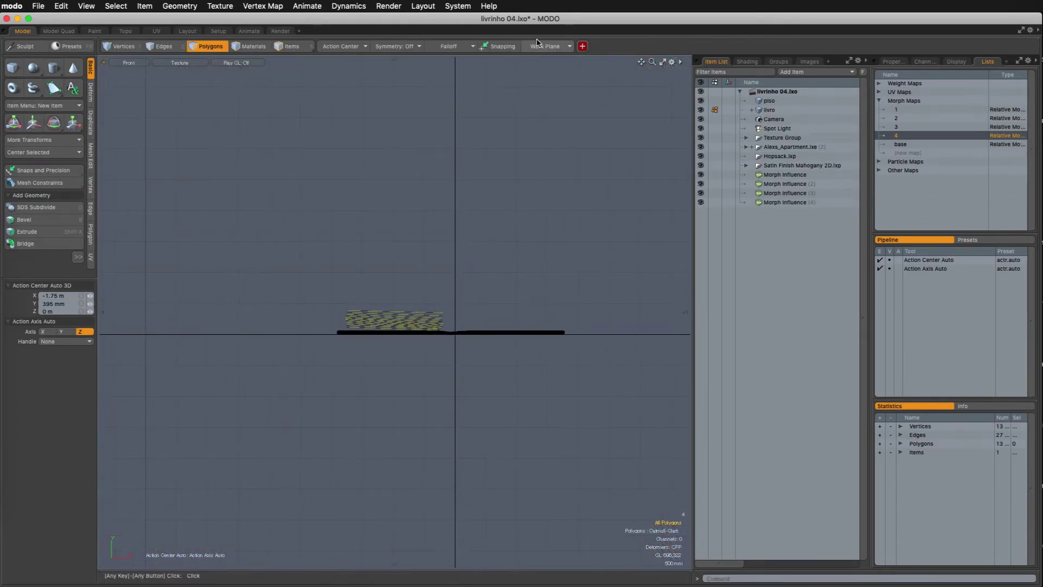
scroll(487, 214, up, 2)
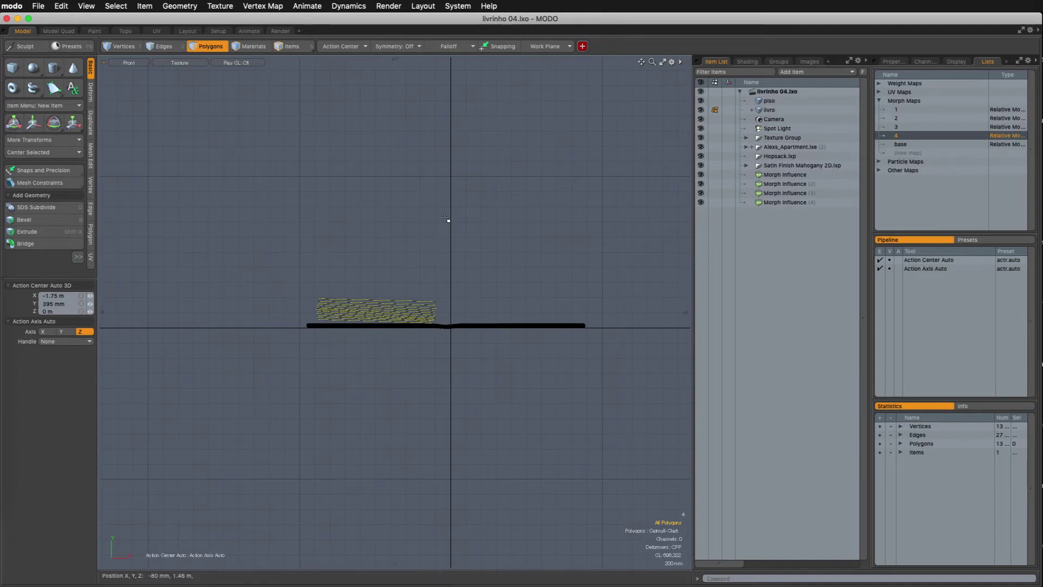
click(223, 33)
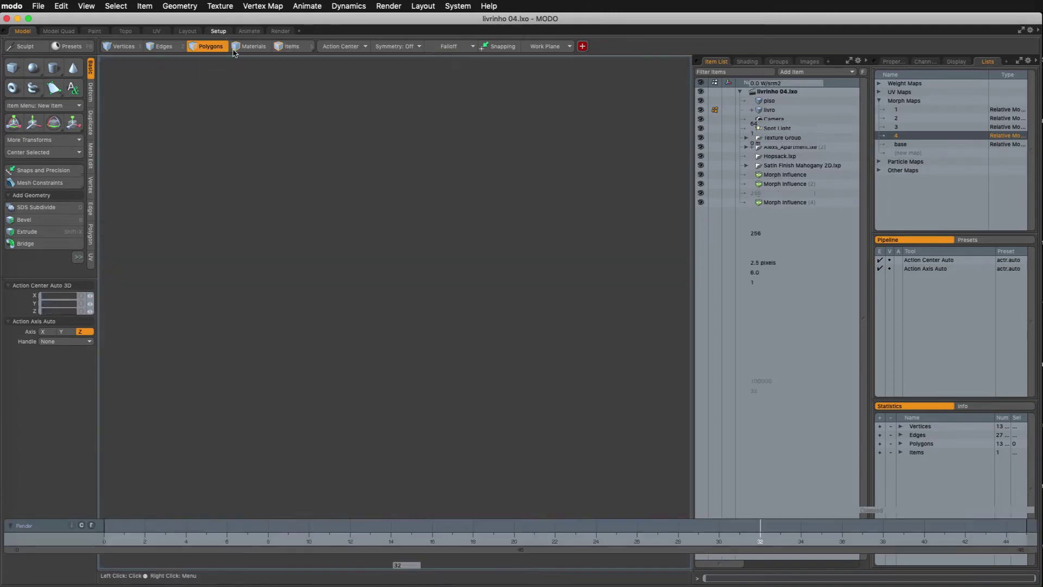
Return the animation to frame 0 and, with the base morph active in the modeling layout, create a relative morph map named barriguinha
drag(761, 533, 124, 533)
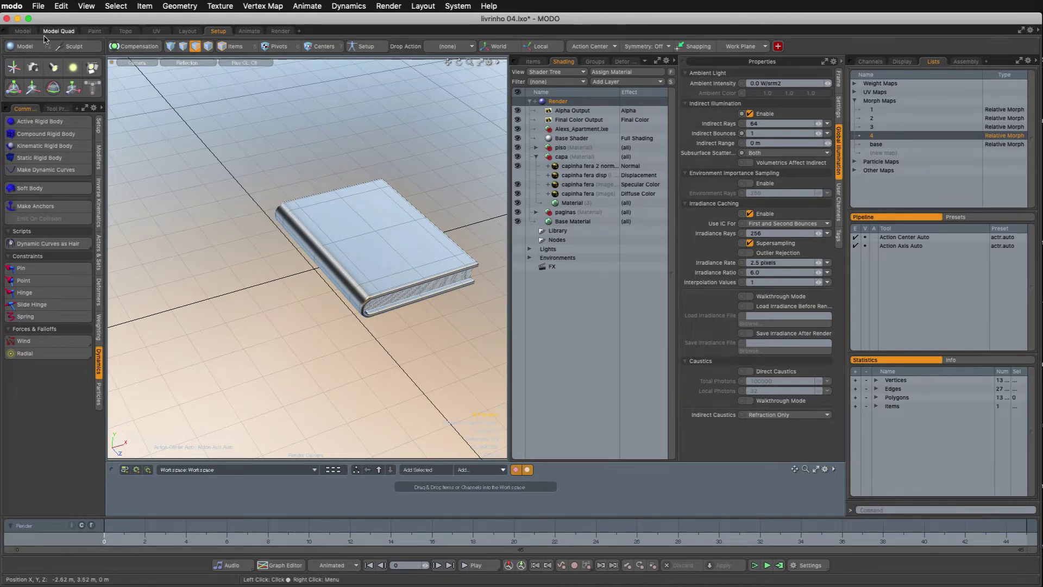
click(22, 31)
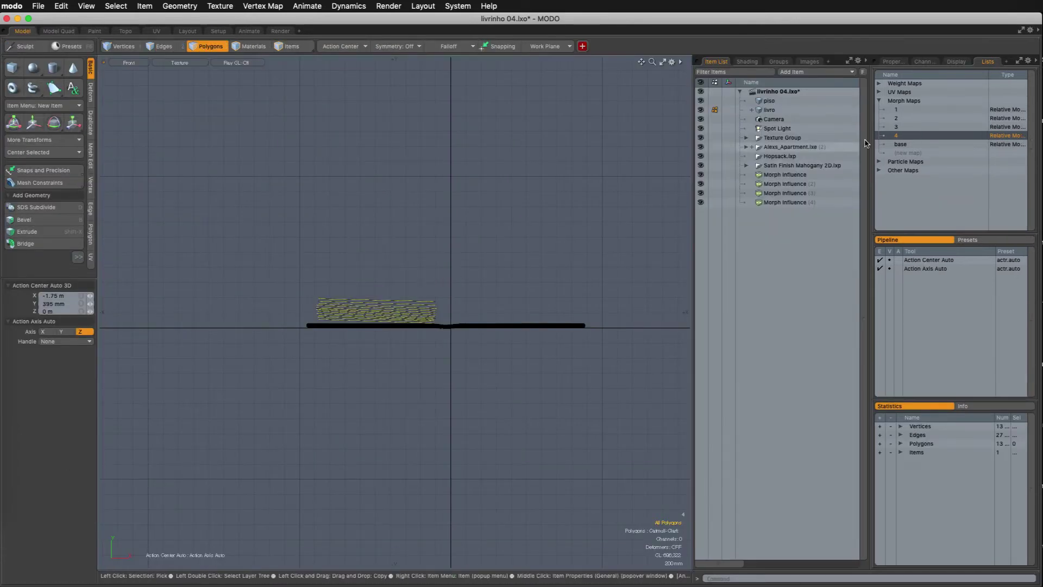
click(906, 145)
ctrl+alt+drag(485, 279, 421, 263)
click(915, 154)
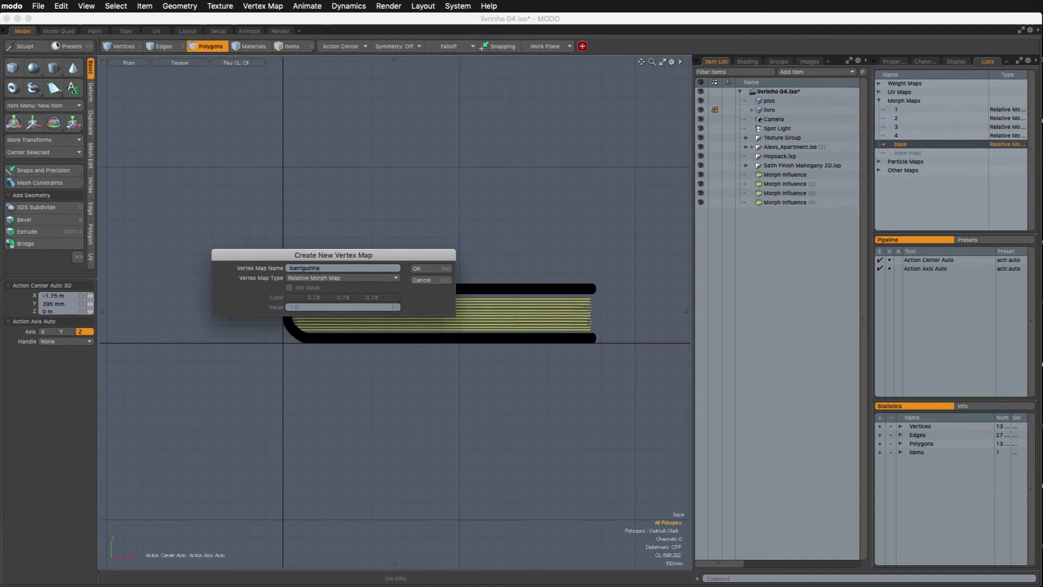
key(Return)
In the wireframe front view, select all of the book's polygons except the lower cover and the lower part of the spine
ctrl+alt+drag(539, 261, 454, 261)
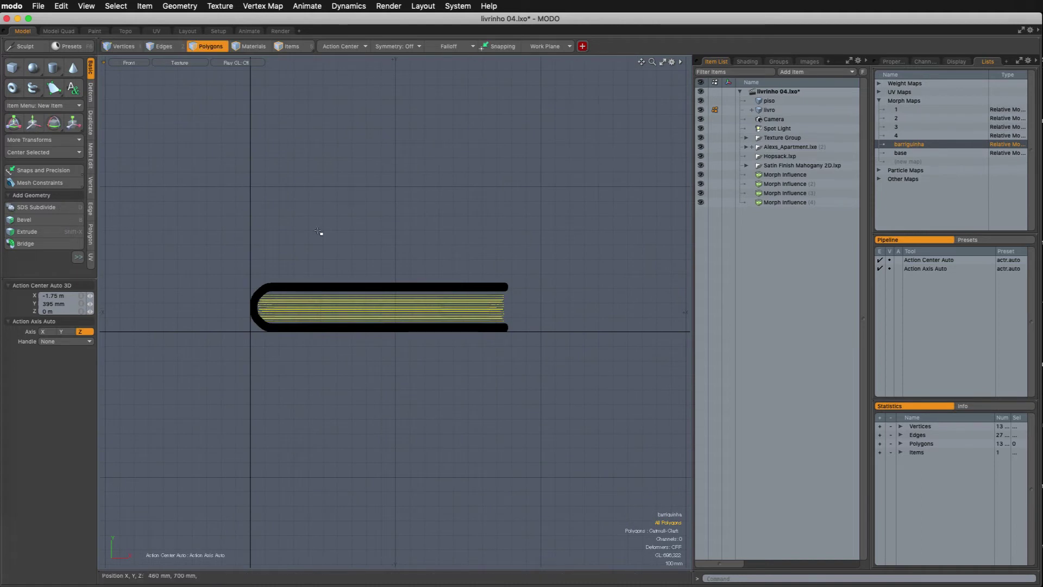
key(KP_5)
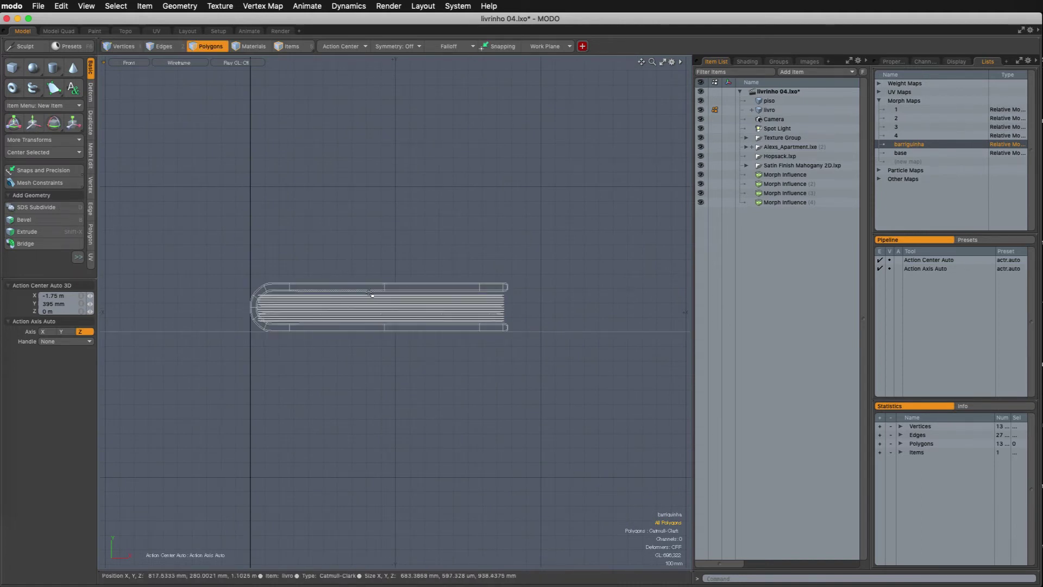
ctrl+alt+drag(333, 291, 390, 291)
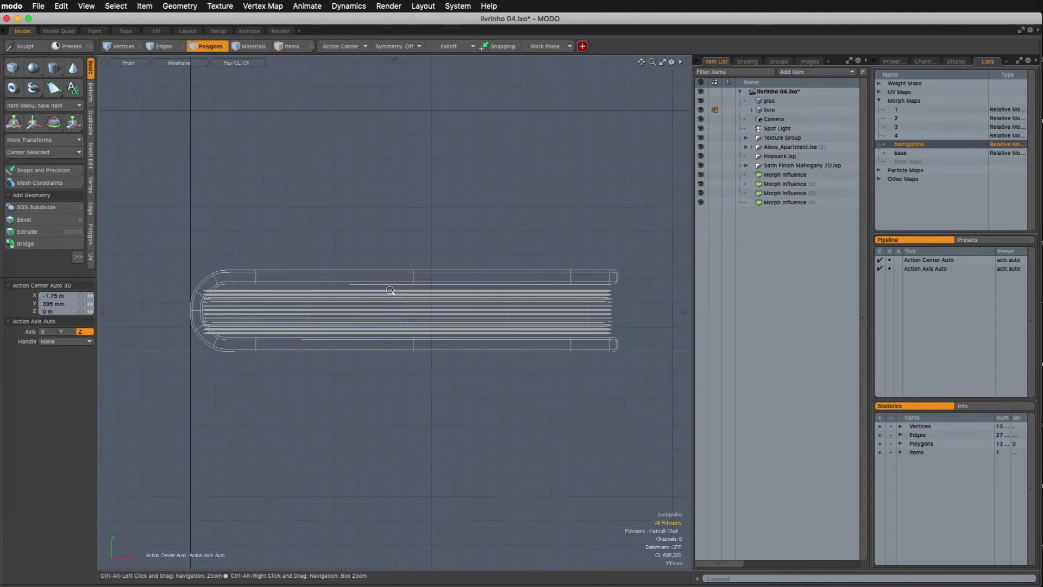
double_click(224, 329)
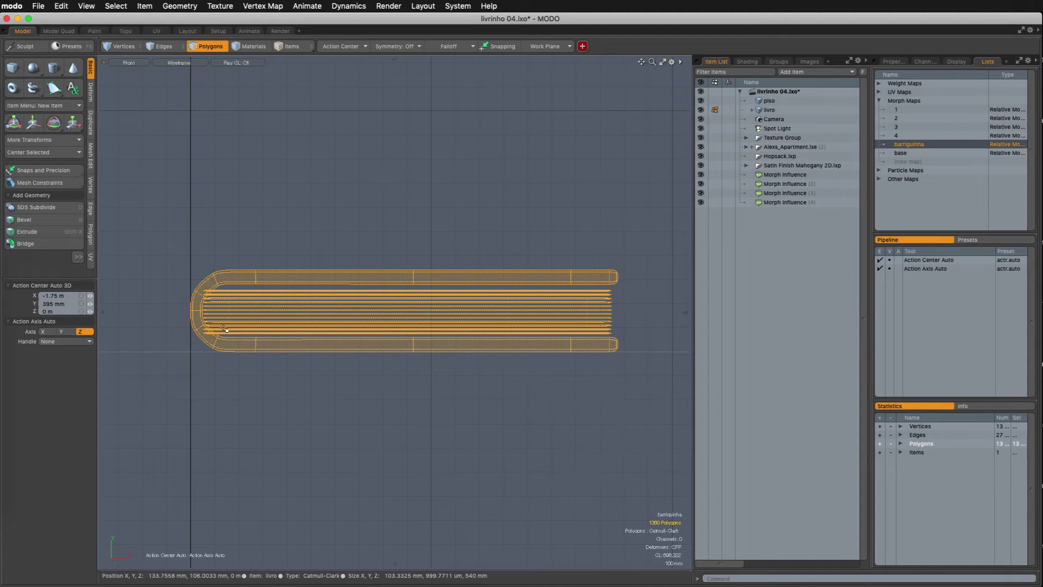
ctrl+click(265, 342)
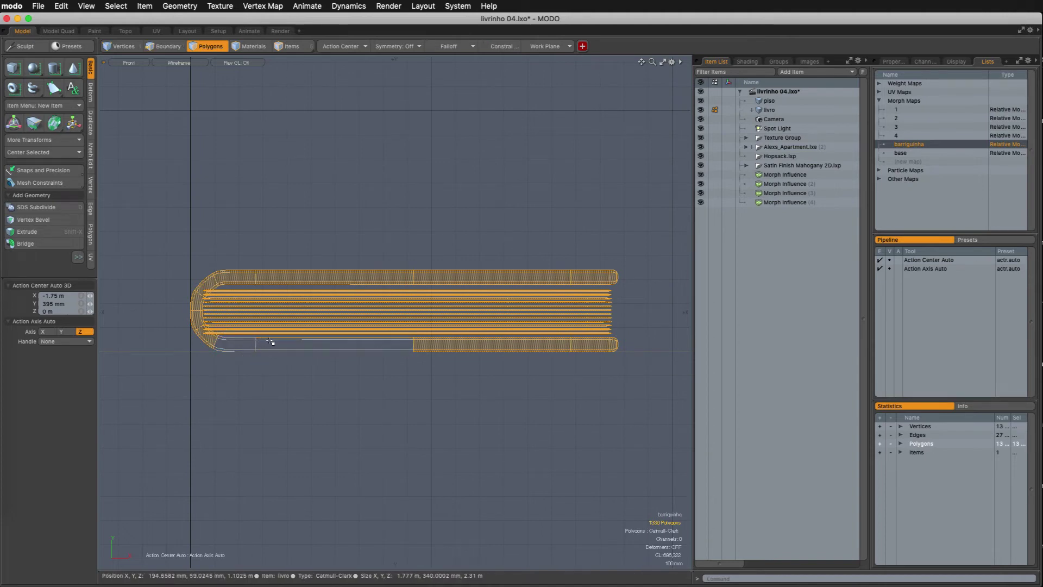
ctrl+click(420, 342)
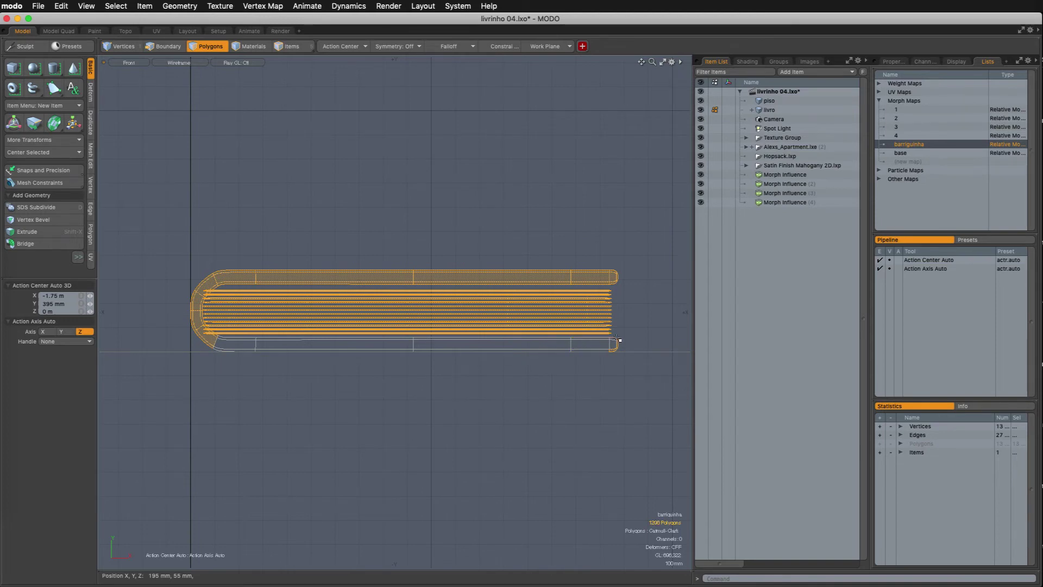
ctrl+alt+drag(256, 362, 302, 349)
alt+drag(170, 320, 275, 372)
scroll(269, 377, up, 3)
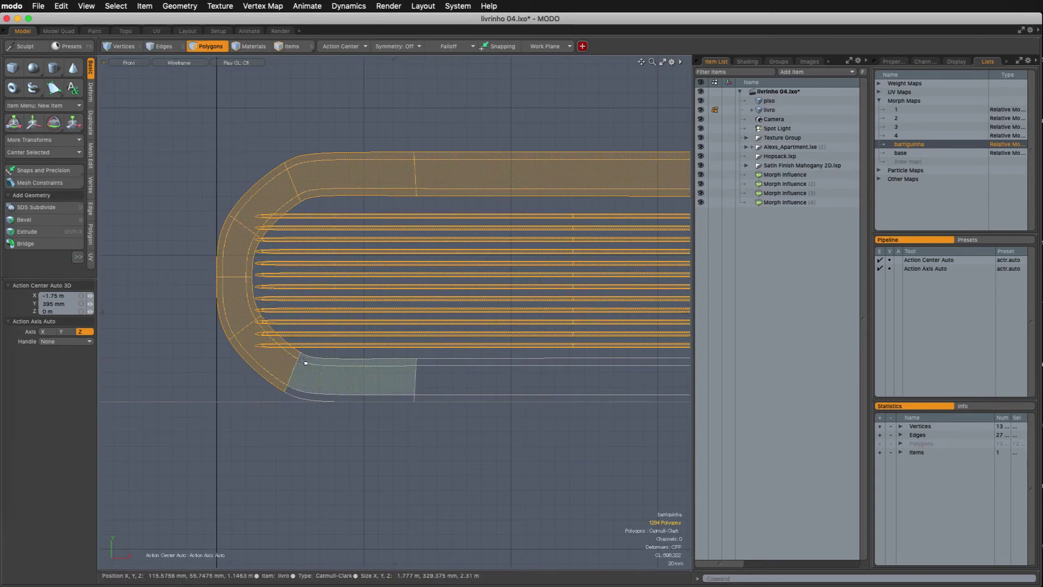
ctrl+click(279, 369)
scroll(332, 371, down, 10)
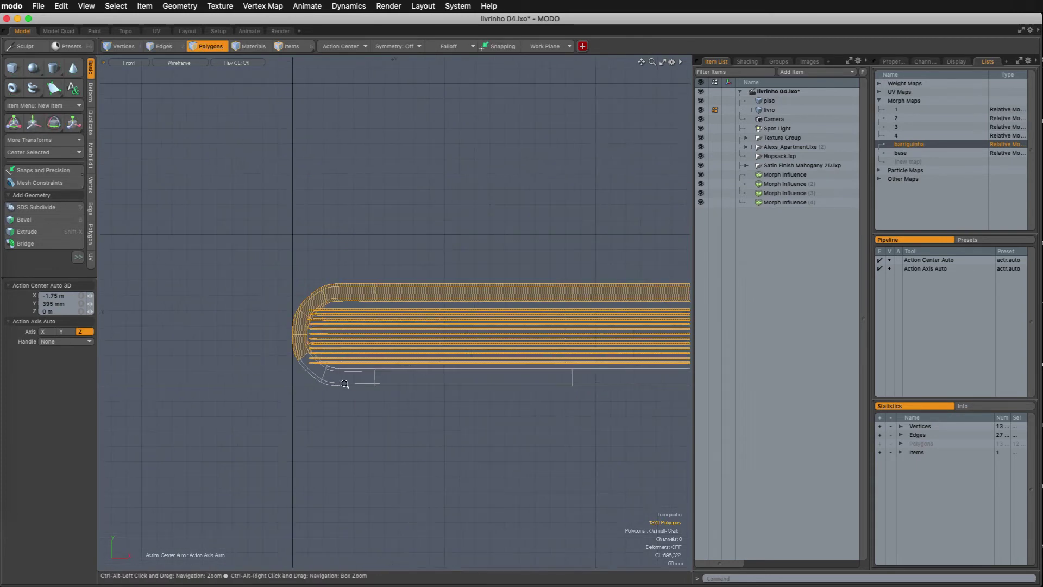
scroll(310, 387, up, 1)
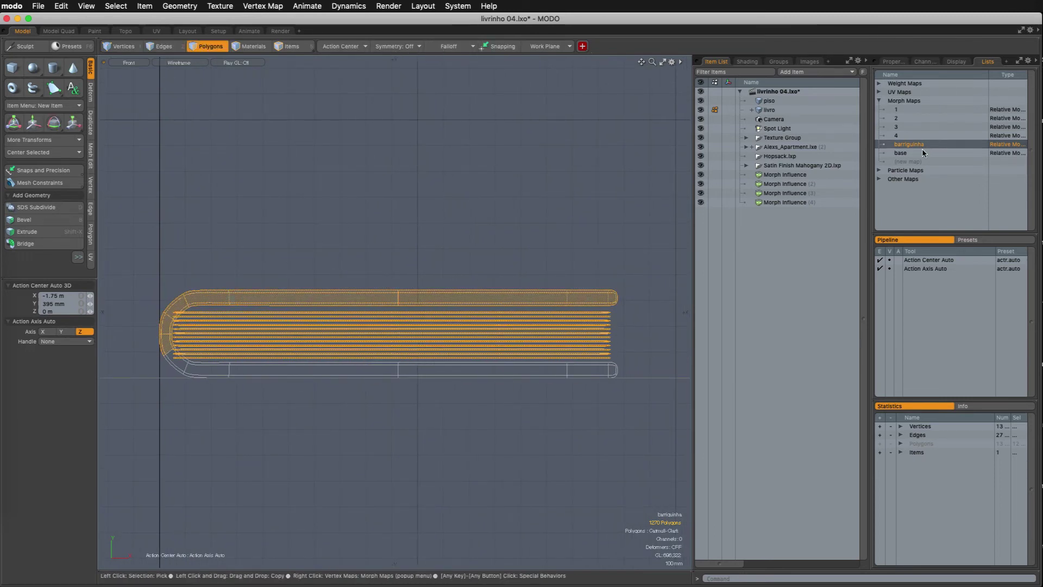
Apply a linear falloff along X across the book's width, starting at about 880 mm and ending at -5 mm
click(441, 48)
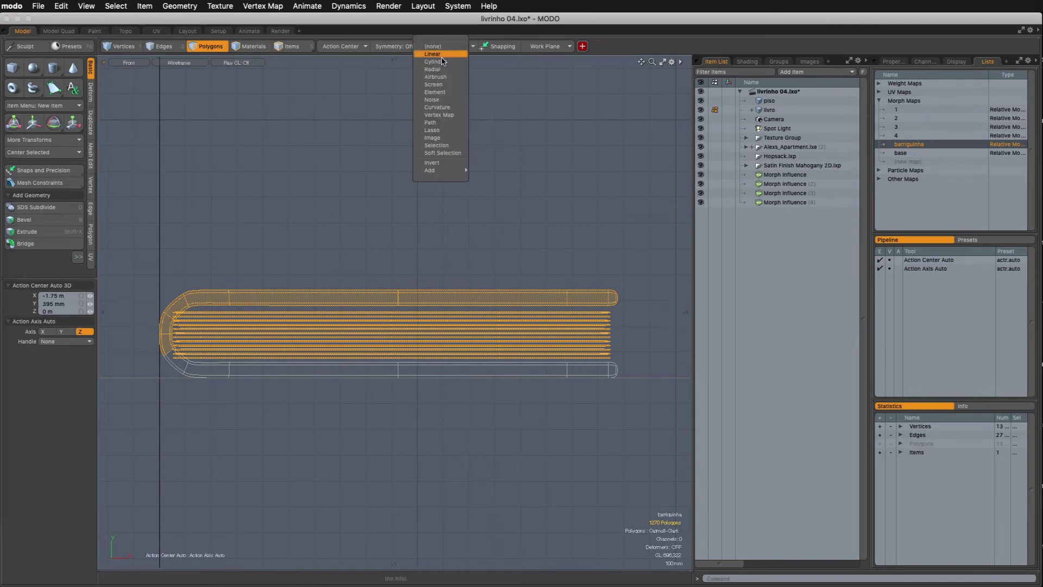
click(444, 61)
click(157, 334)
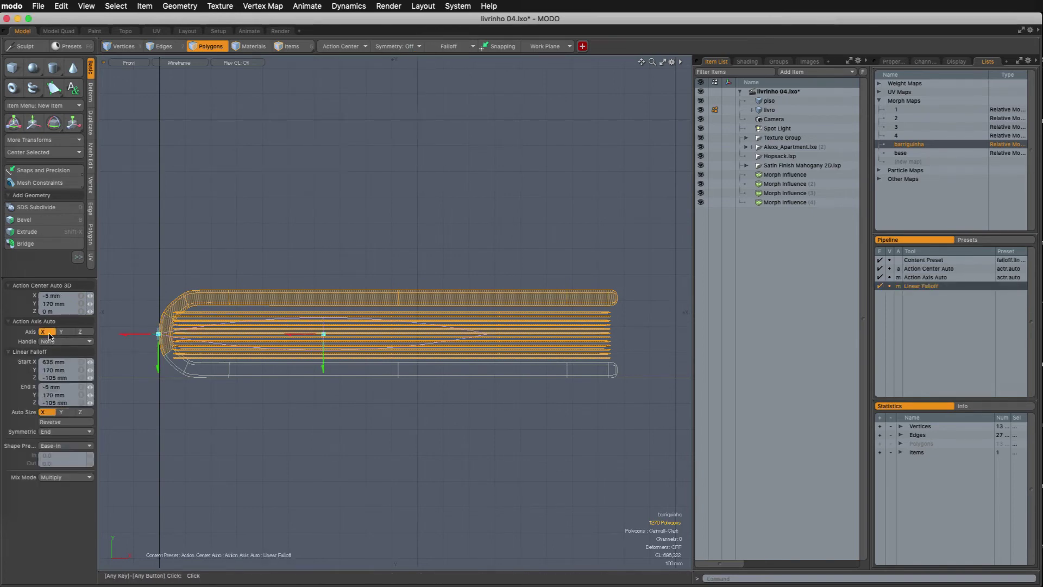
drag(330, 333, 377, 334)
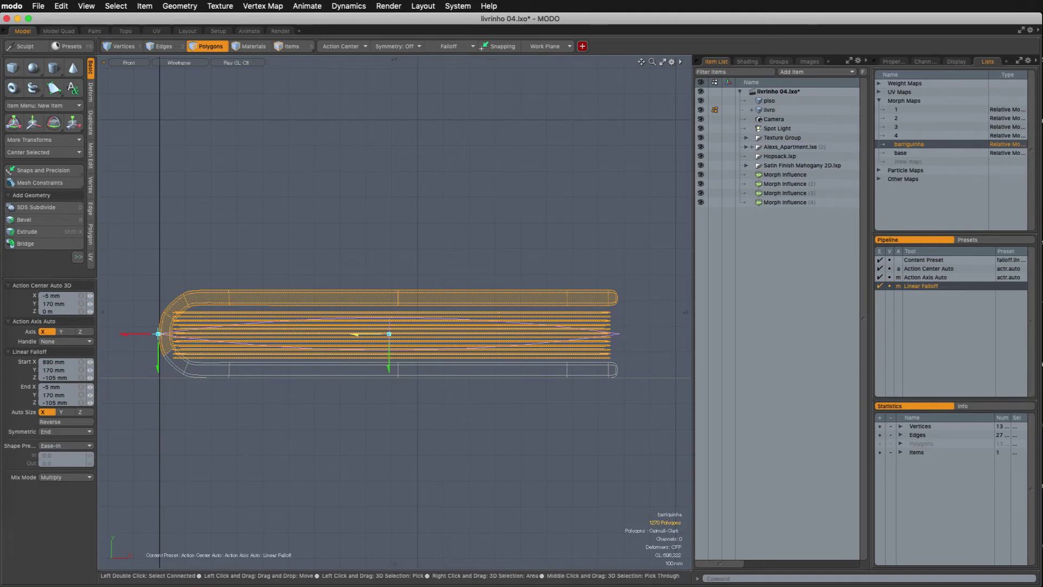
Raise the selected cover and pages 90 mm in Y to make them bulge, and turn the falloff off
key(w)
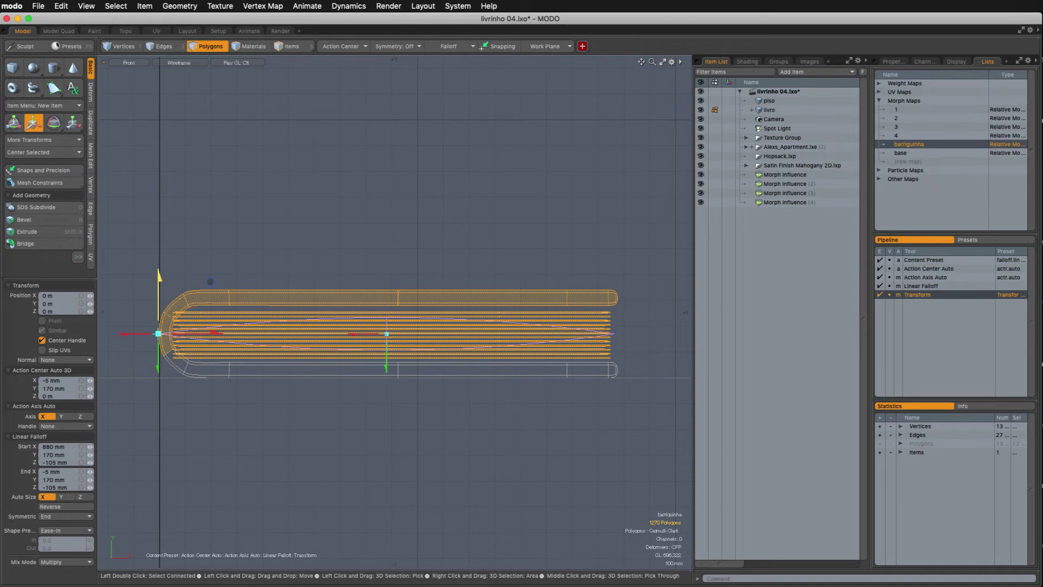
drag(160, 277, 210, 258)
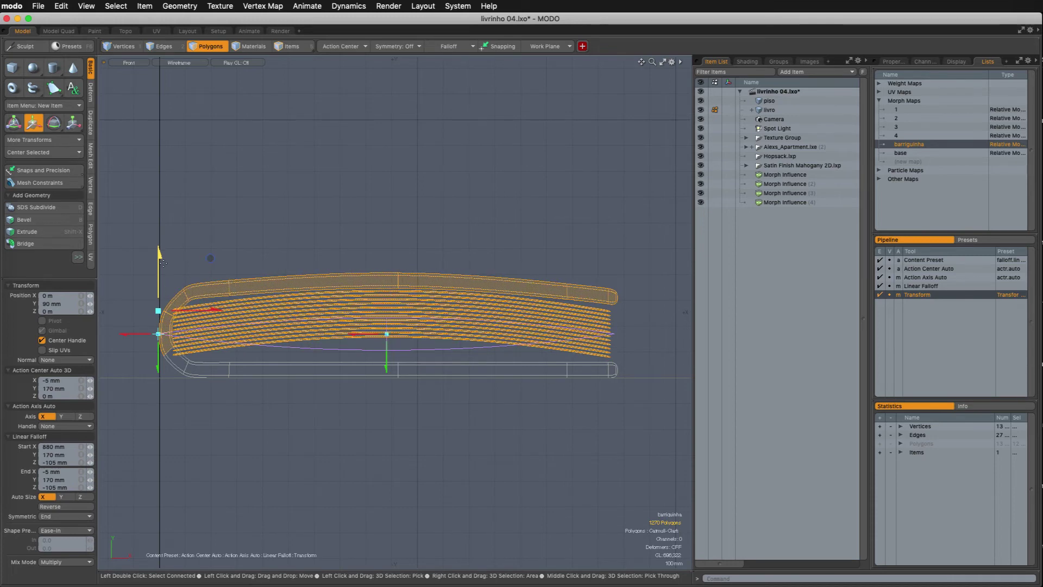
key(space)
click(446, 46)
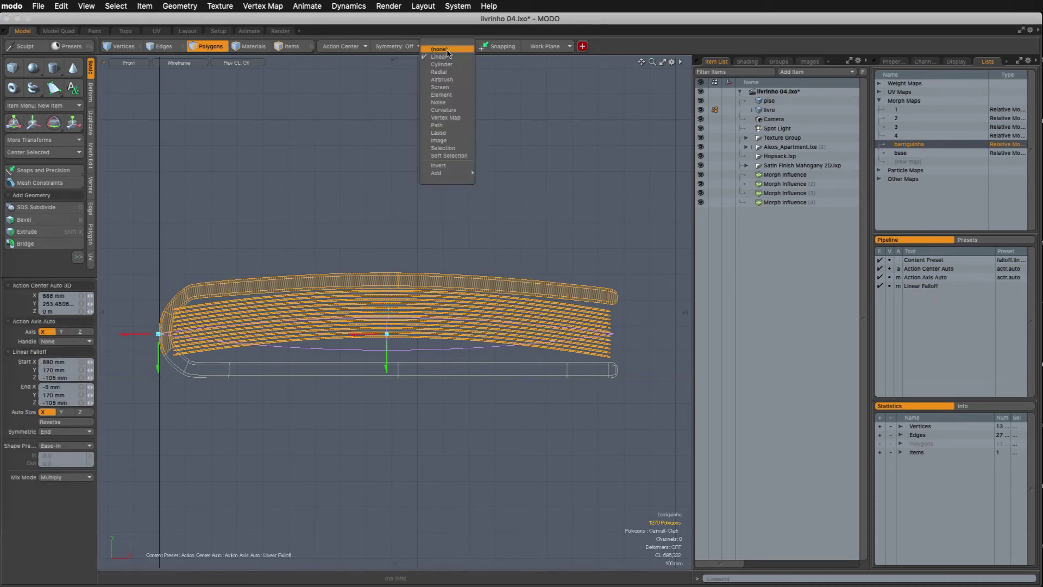
click(440, 49)
Deselect the polygons and inspect the bulged book in a textured perspective view
scroll(396, 239, down, 3)
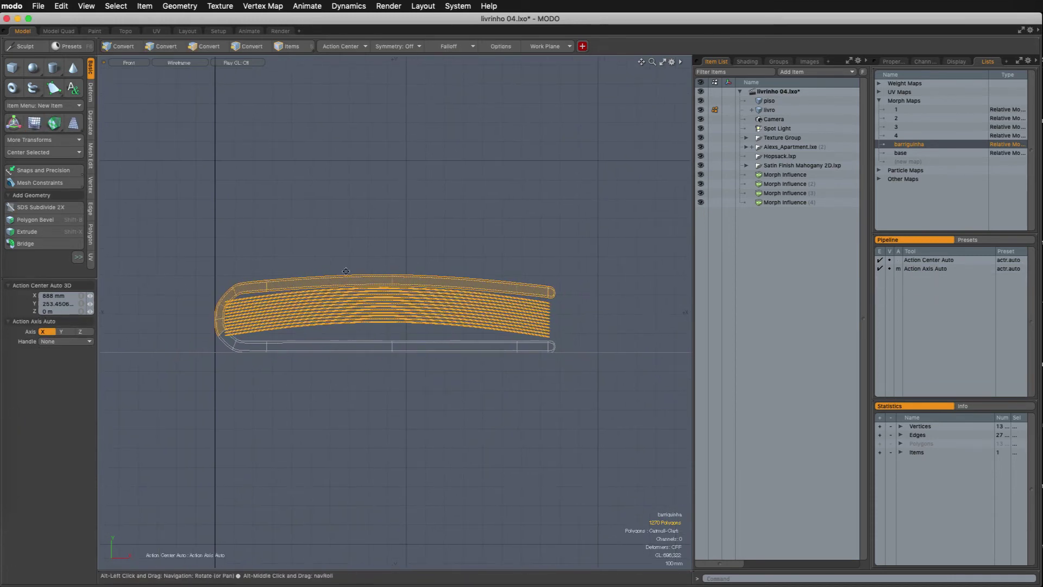
key(ctrl+space)
click(428, 213)
alt+drag(401, 245, 385, 238)
scroll(392, 272, down, 4)
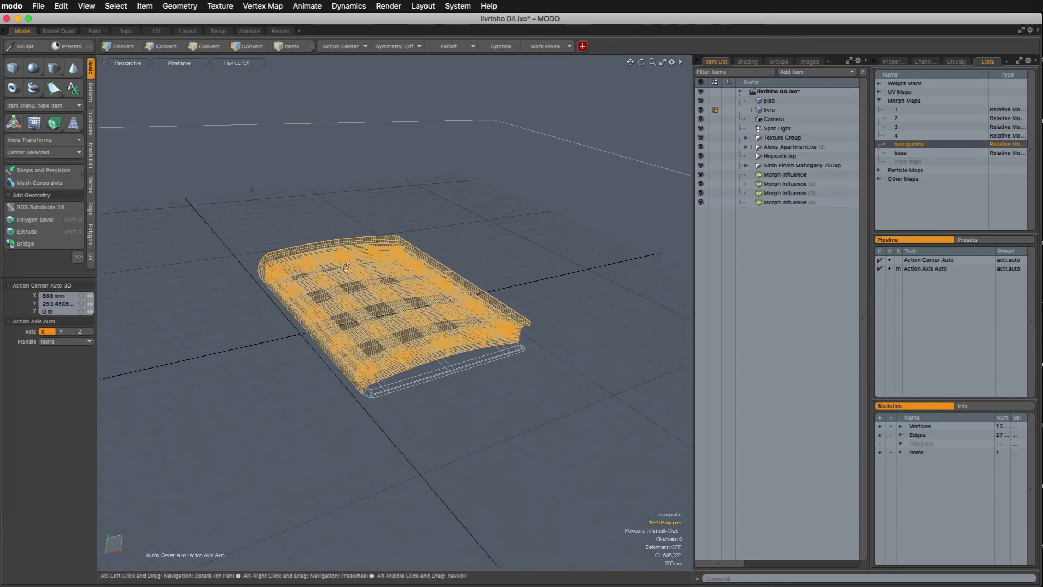
mouse_move(392, 275)
alt+mouse_down()
mouse_move(394, 291)
mouse_move(376, 278)
alt+mouse_up()
click(512, 234)
key(KP_7)
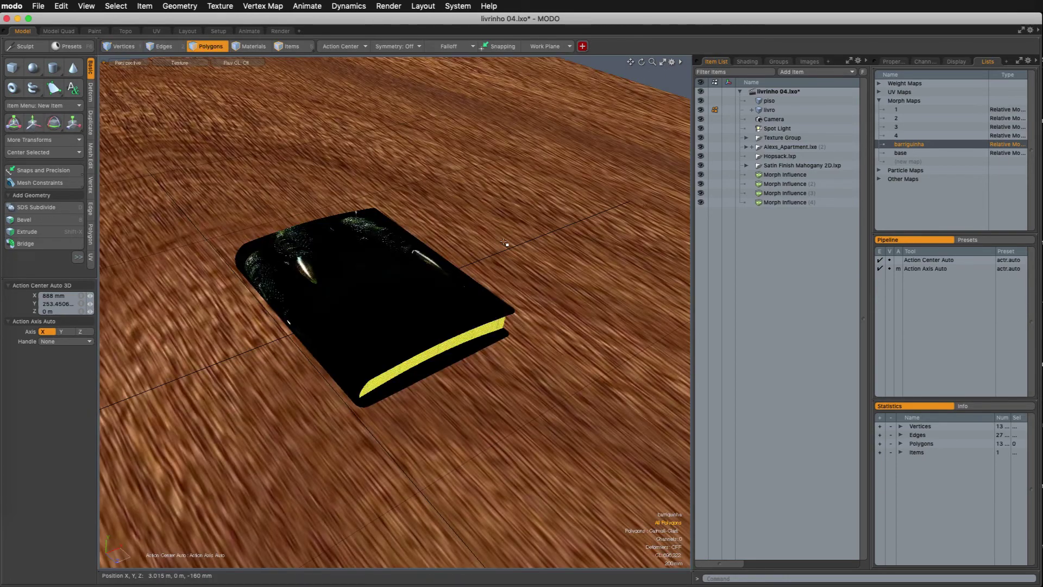
In the setup layout, add a morph influence for the barriguinha map to the livro mesh
click(218, 31)
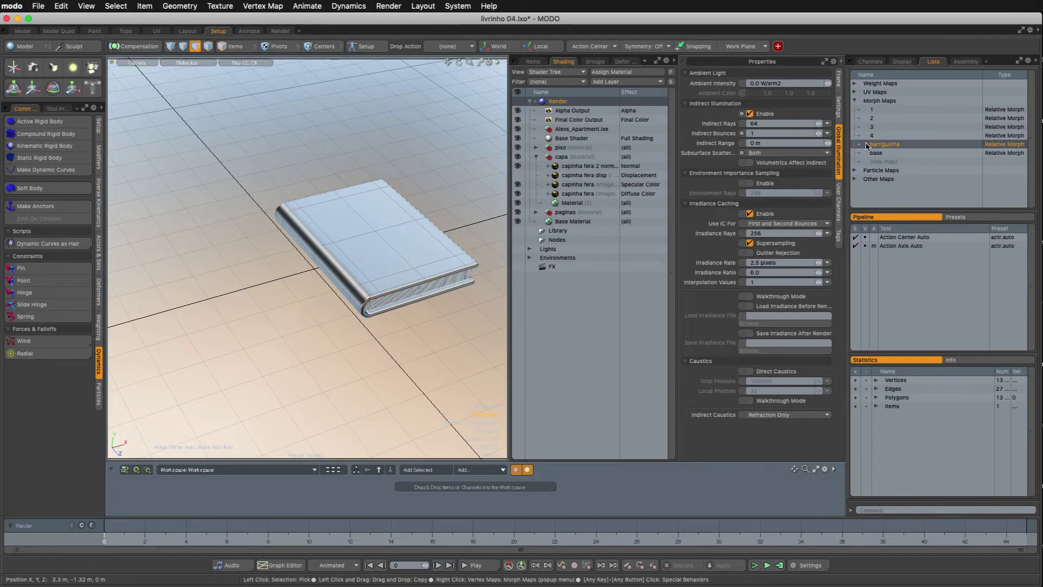
click(533, 62)
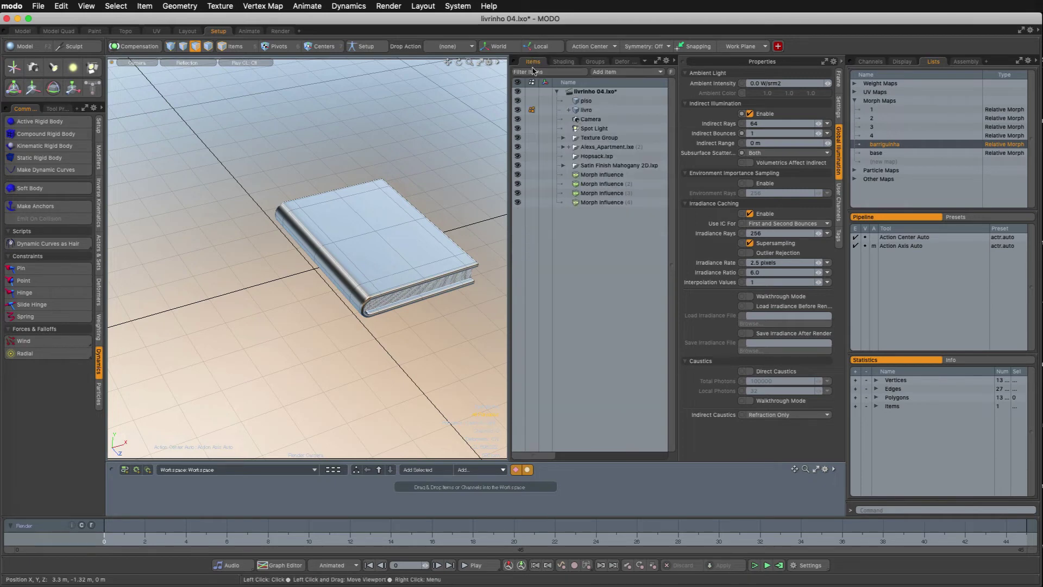
click(603, 110)
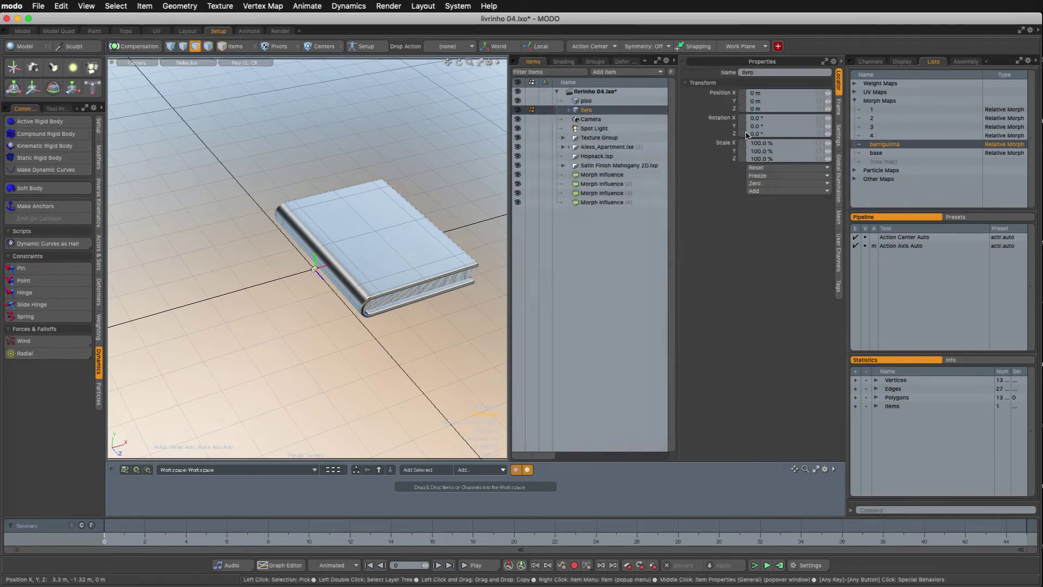
right_click(896, 145)
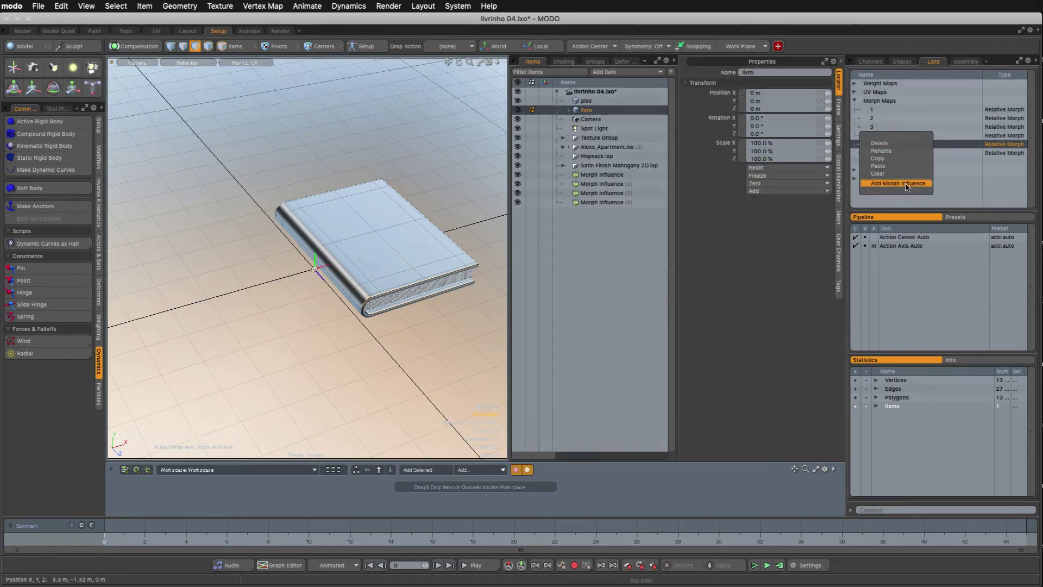
click(905, 184)
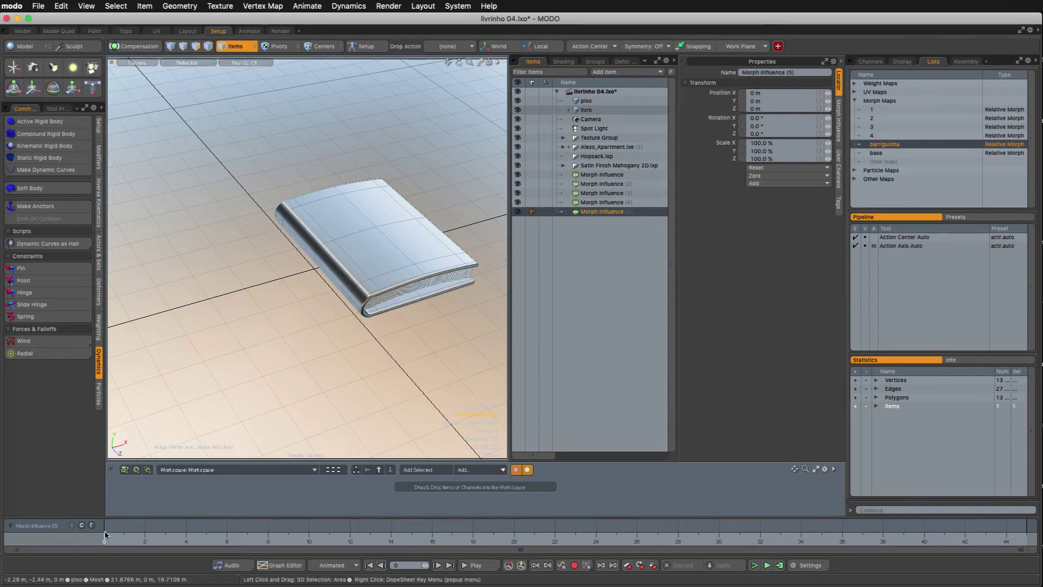
Scrub the animation and check the bulged book in the render preview on frame 36 and on frame 9
mouse_move(105, 534)
mouse_down()
mouse_move(883, 535)
mouse_move(843, 535)
mouse_up()
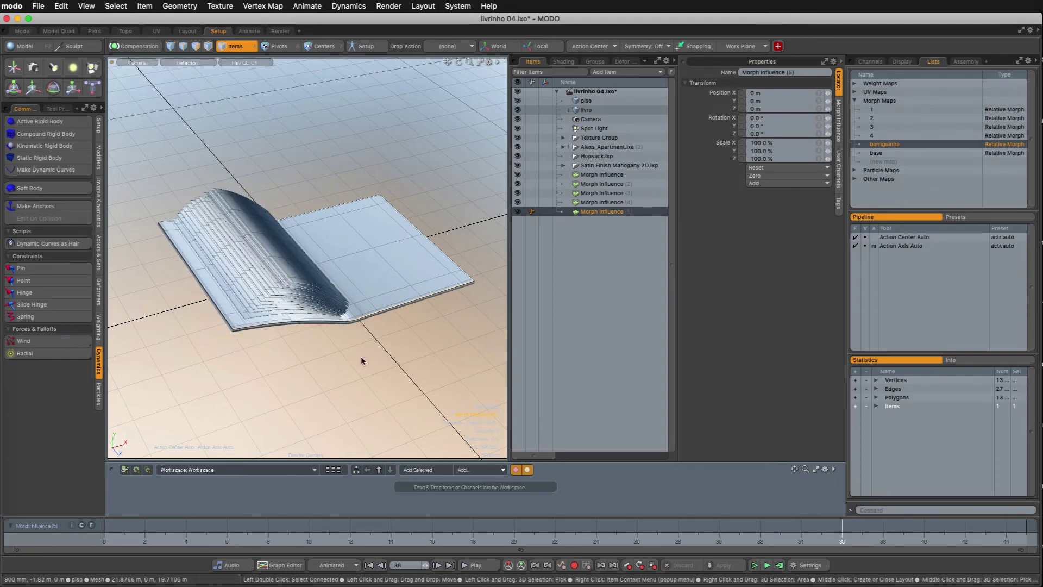
key(F8)
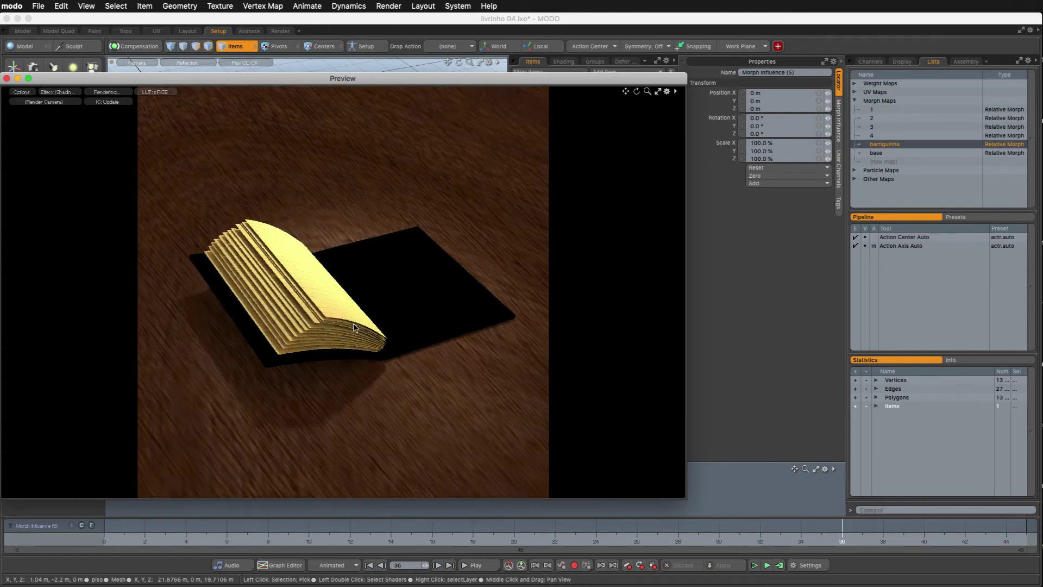
key(F8)
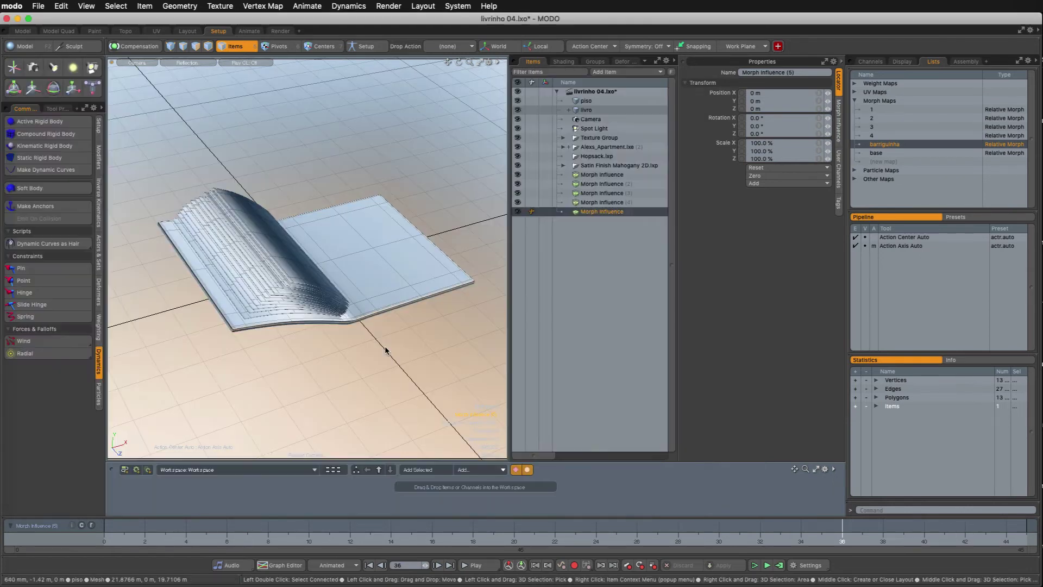
click(616, 535)
drag(616, 534, 288, 535)
key(F8)
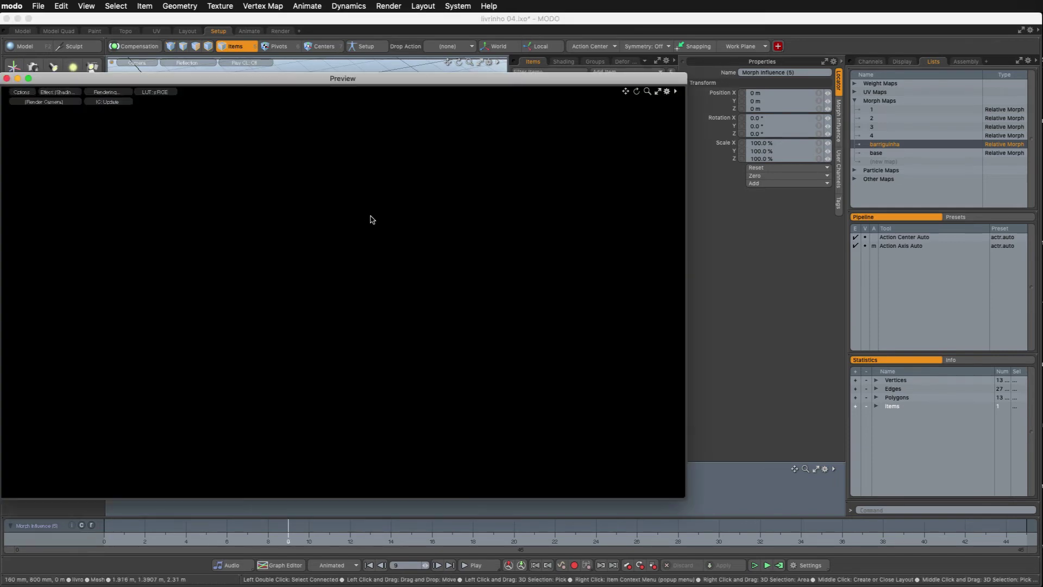
key(F8)
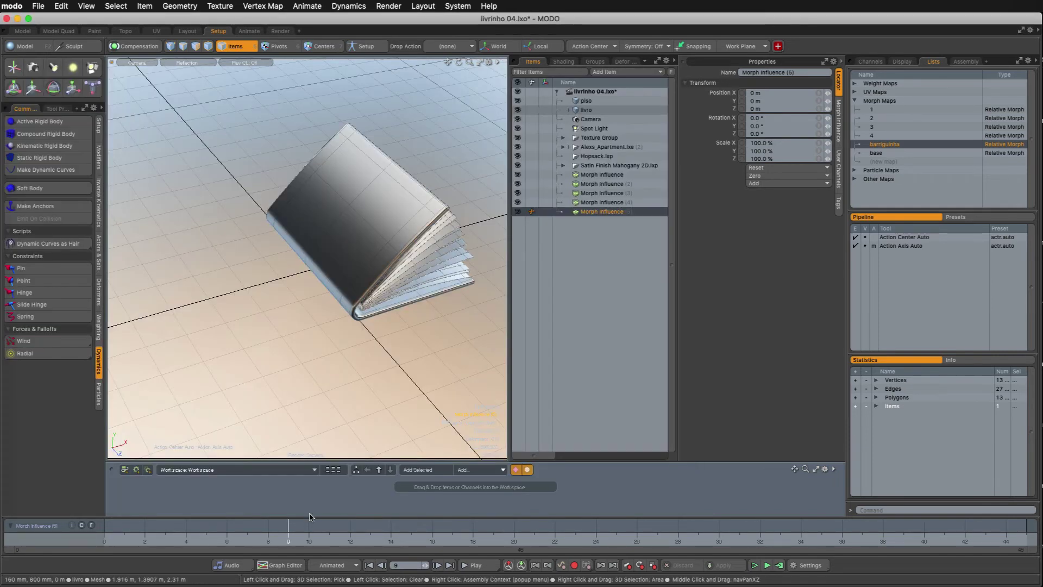
Return to frame 0 and show the closed book in a fitted front view of the modeling layout, in polygon mode
drag(288, 535, 104, 535)
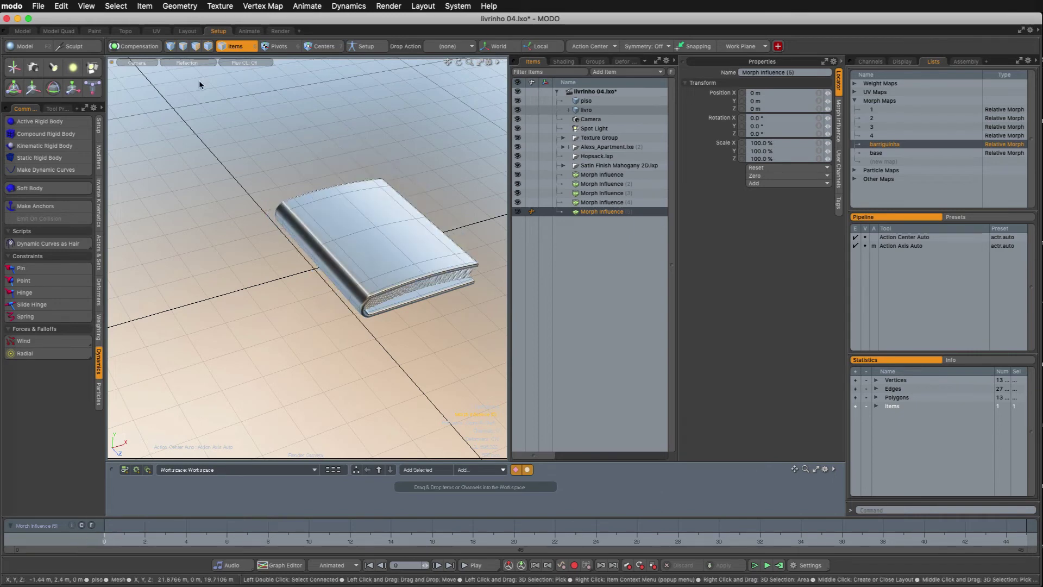
click(27, 32)
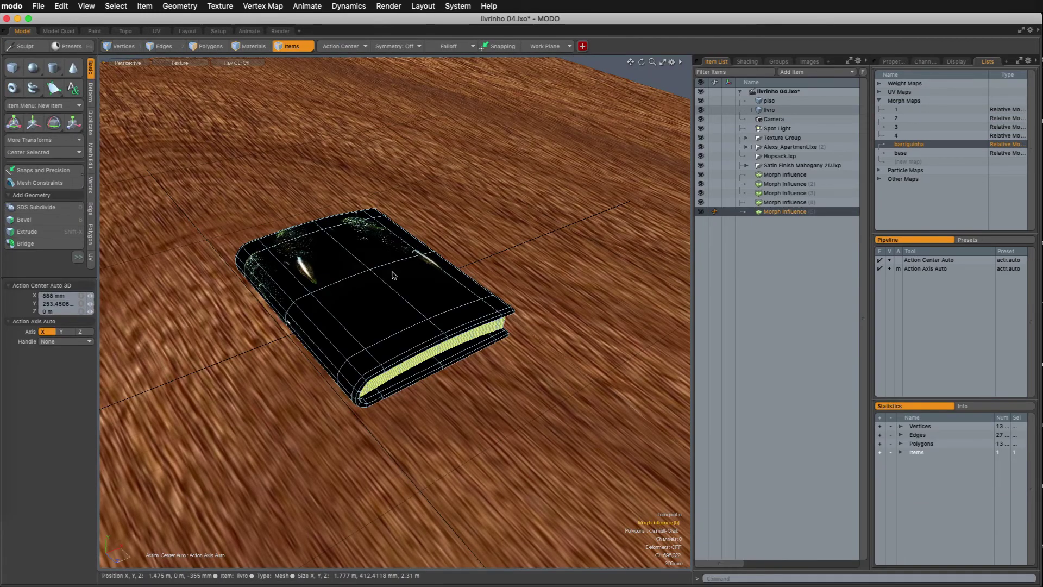
key(KP_2)
click(207, 46)
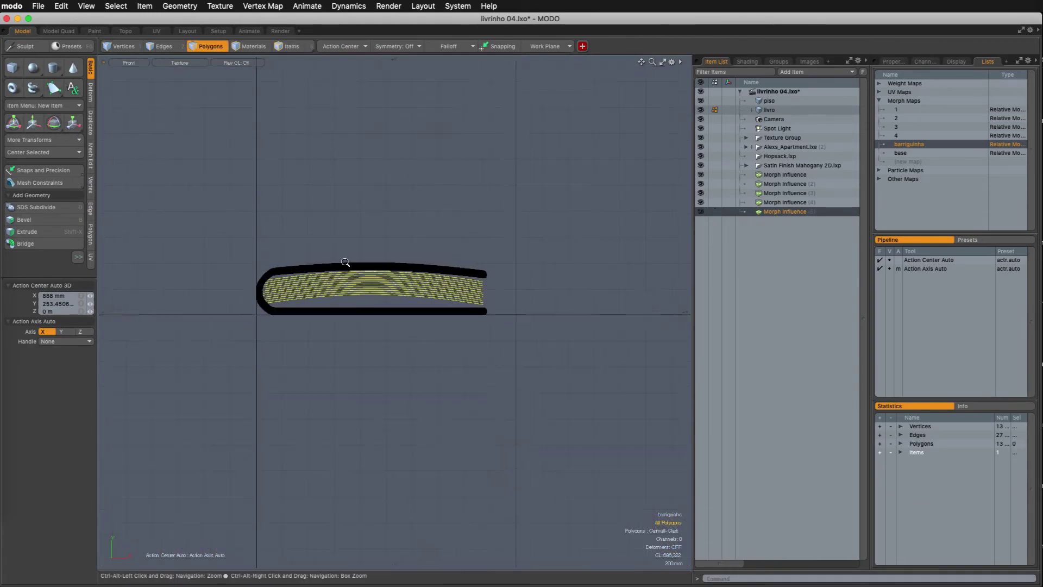
key(a)
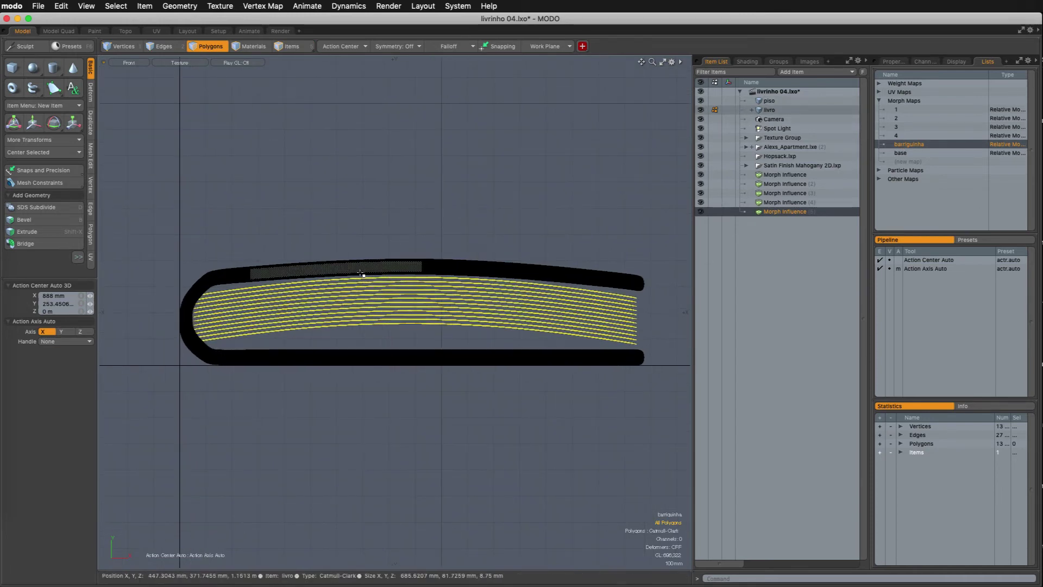
scroll(422, 263, down, 1)
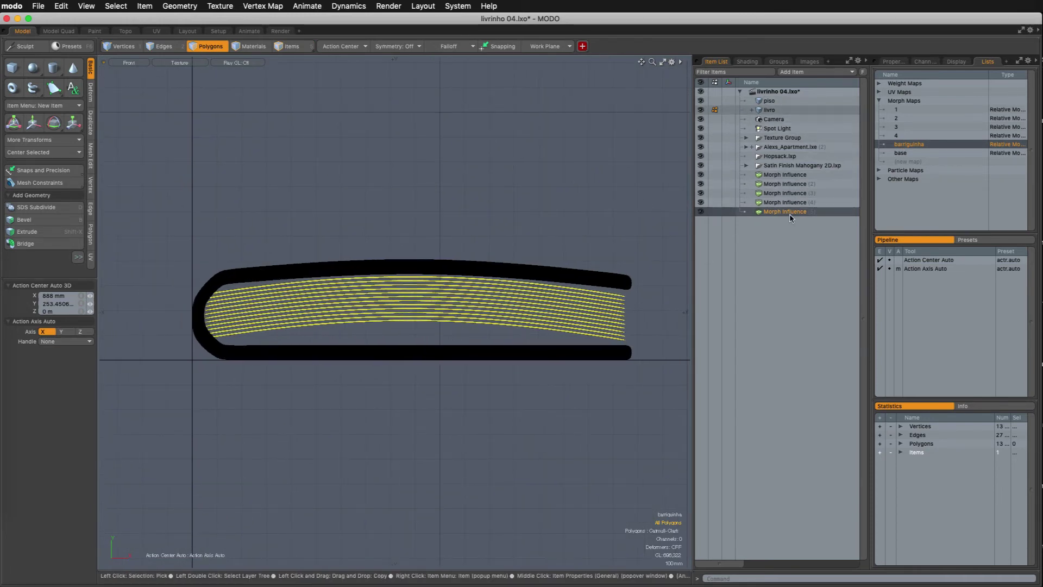
Rename the newest morph influence to morph barriga, set its strength to 100%, and return to the morph map list
click(893, 61)
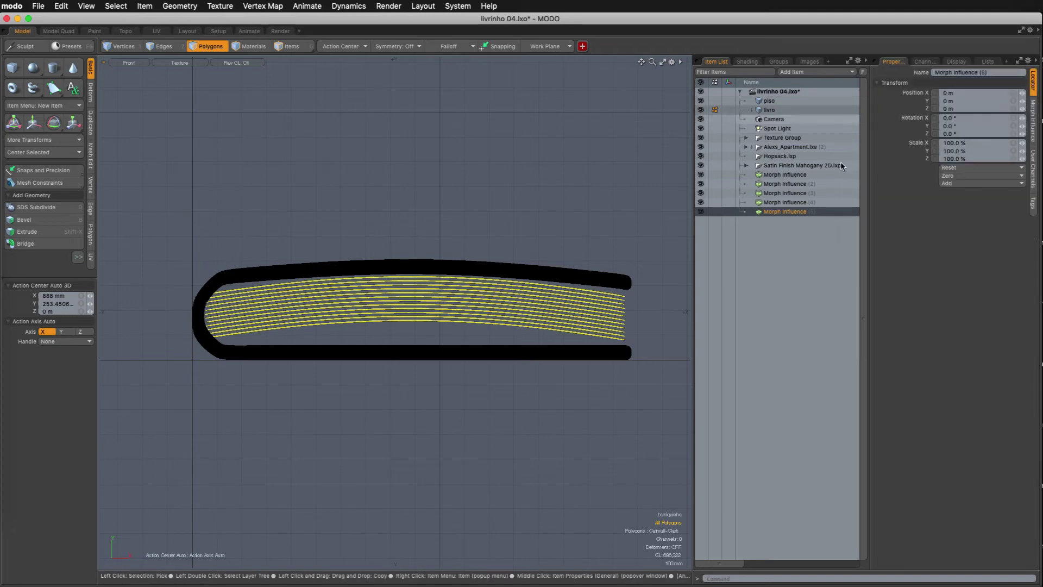
click(1034, 118)
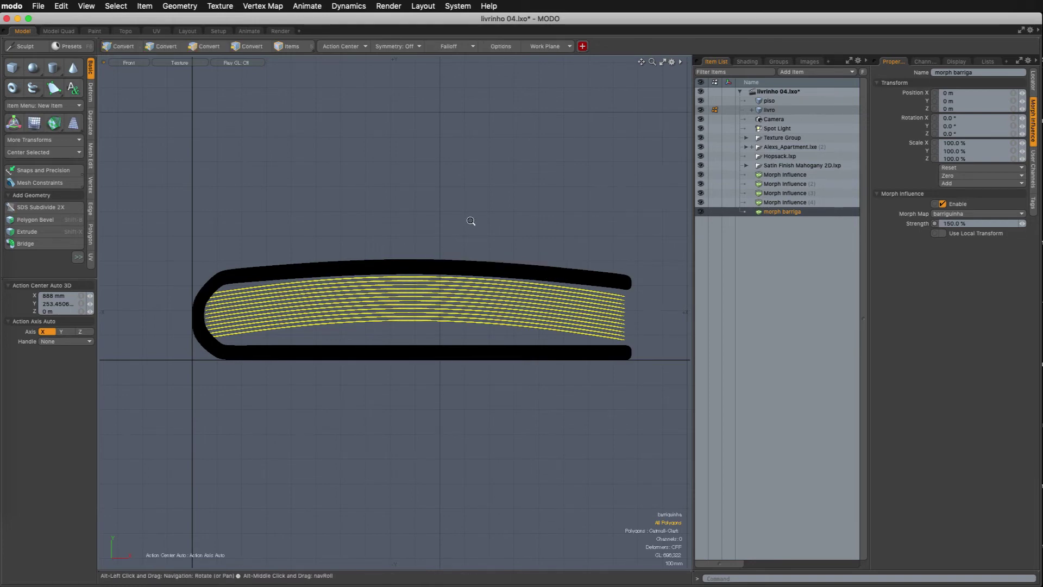
ctrl+alt+drag(471, 222, 465, 225)
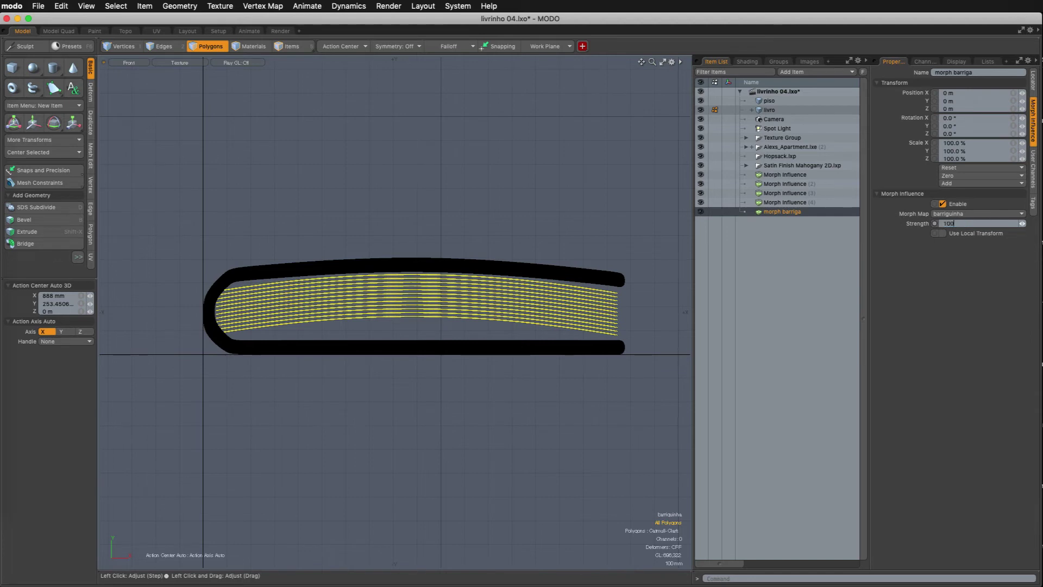
ctrl+alt+drag(570, 217, 560, 218)
click(987, 61)
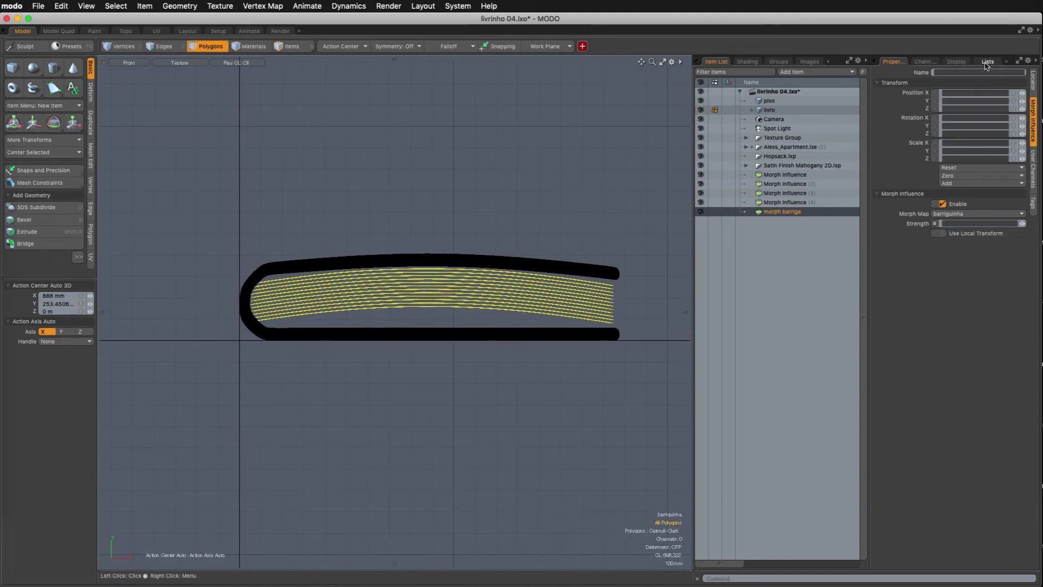
alt+shift+drag(494, 210, 444, 213)
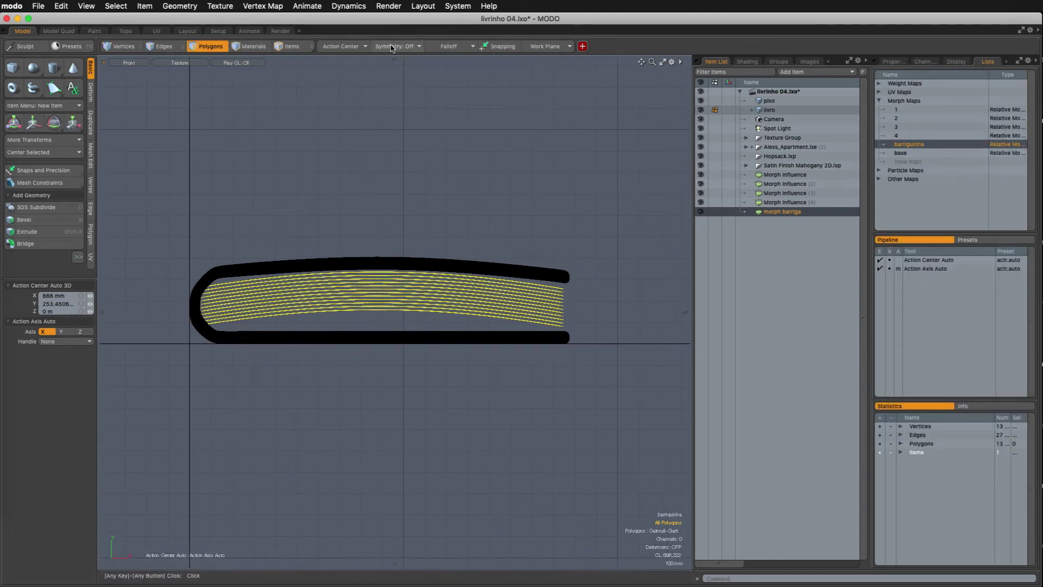
click(342, 49)
click(451, 47)
click(451, 48)
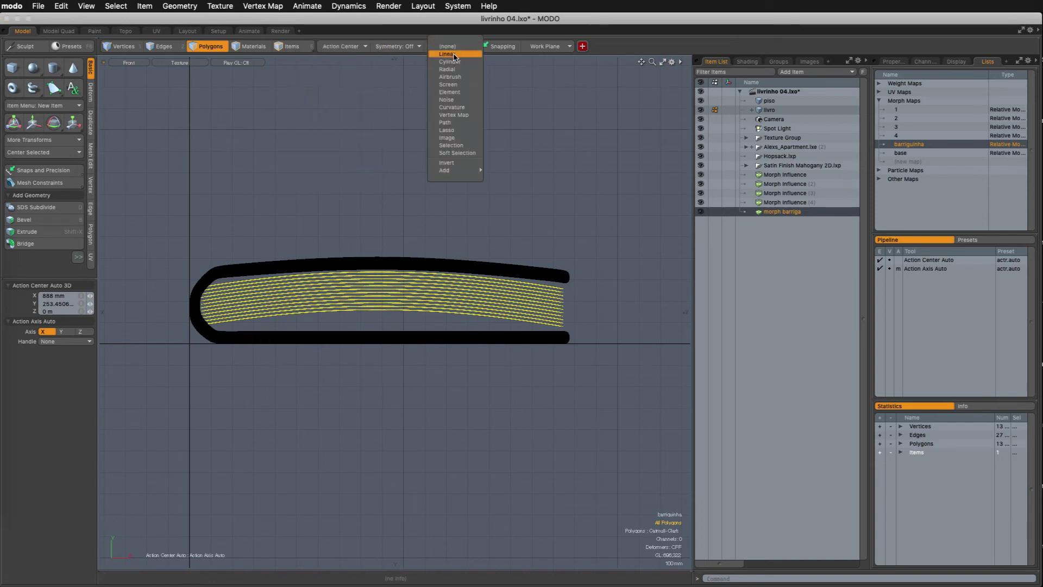
click(454, 55)
click(189, 303)
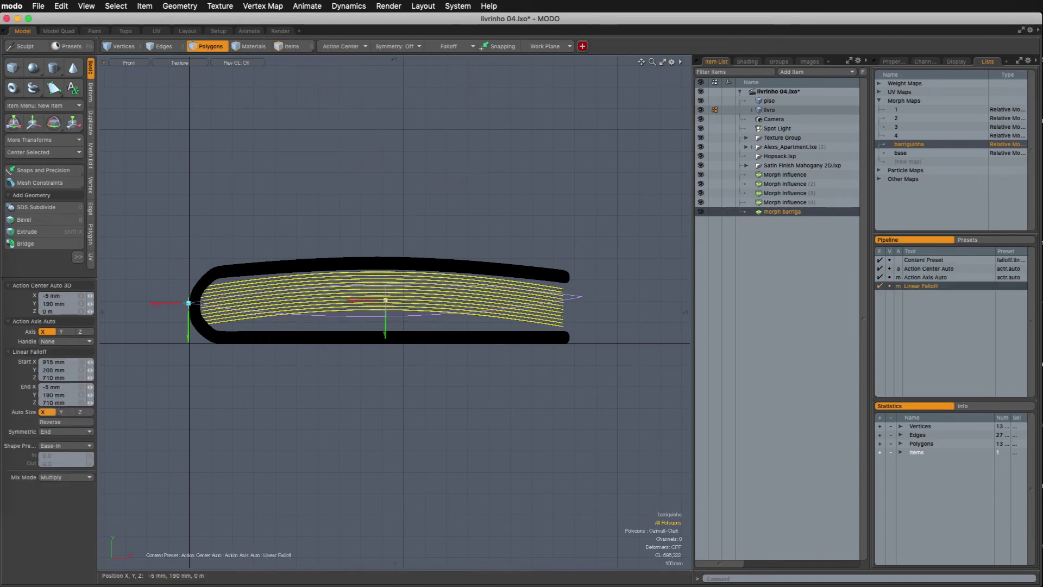
drag(381, 301, 380, 302)
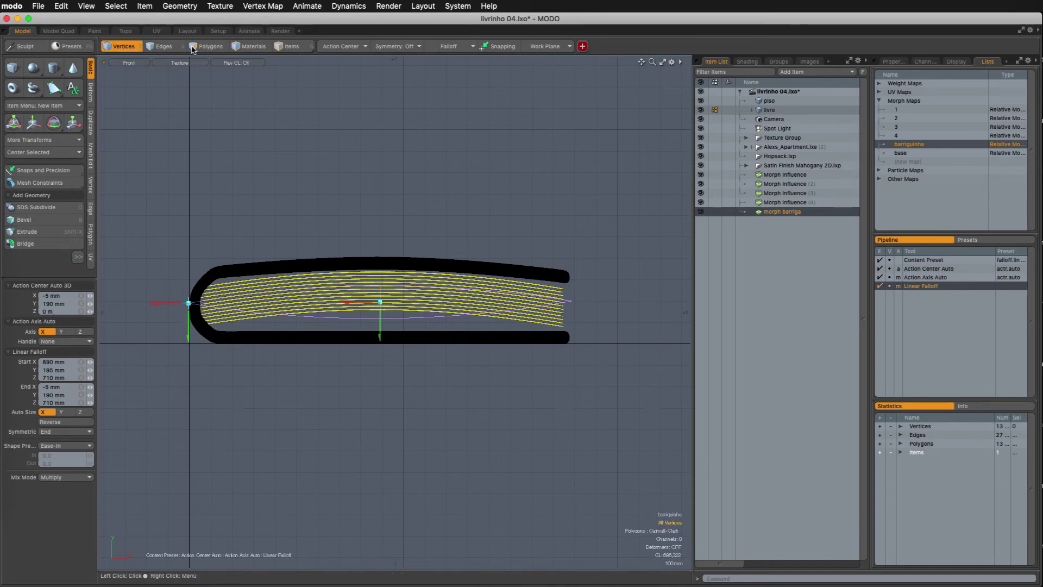
key(3)
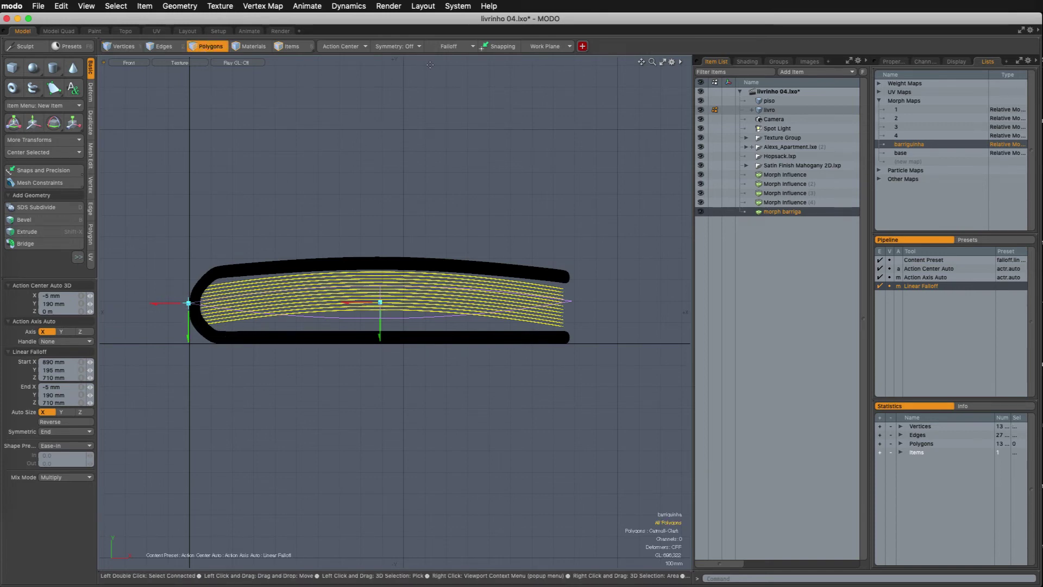
click(443, 46)
click(429, 146)
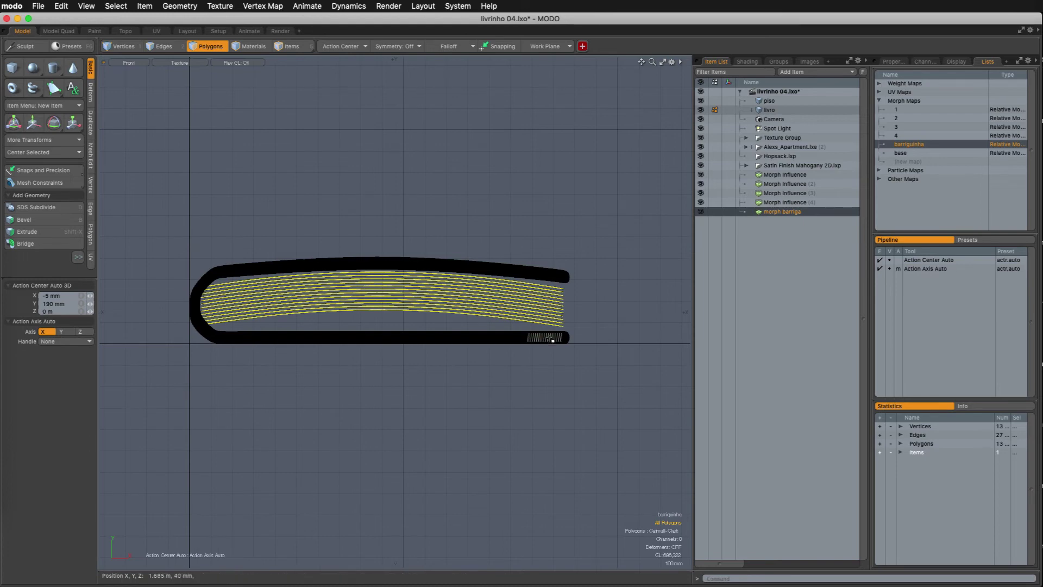
Select the bottom cover's polygons and invert the selection to get the spine, upper cover and pages
key(shift+Up)
key(shift+Up)
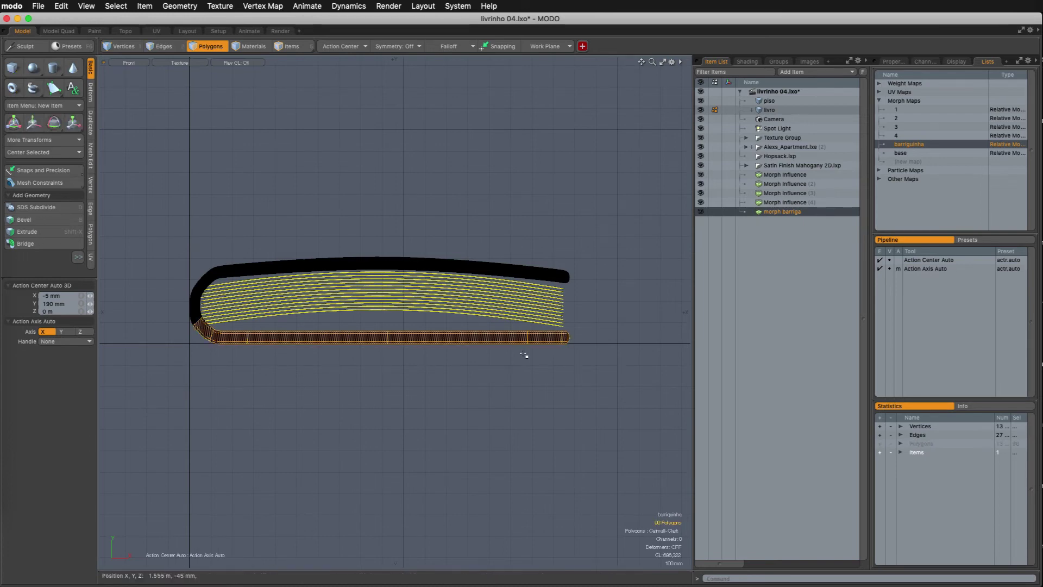
key(bracketleft)
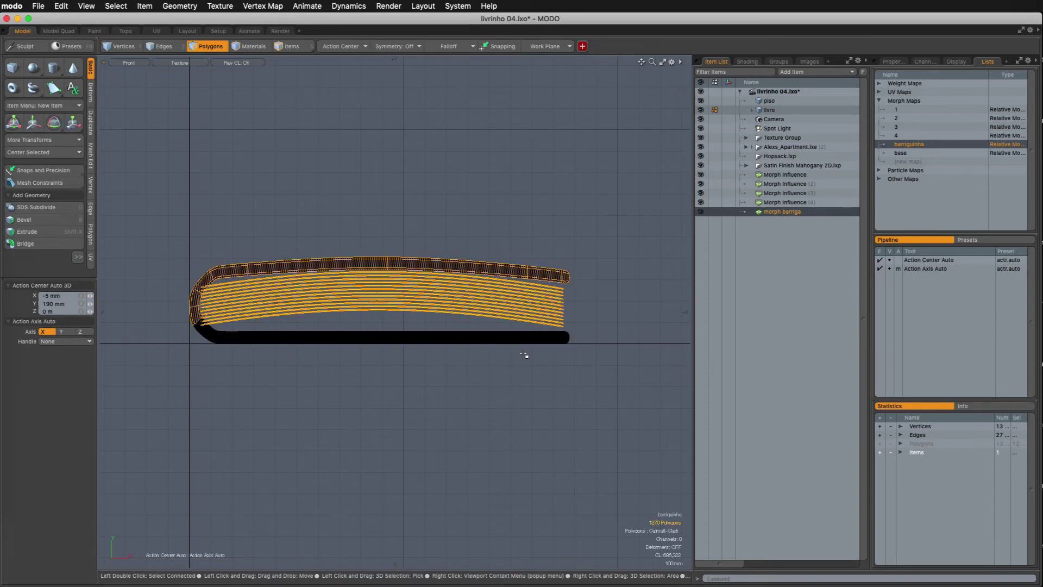
Raise the selected cover and pages in the barriguinha map, using an end-symmetric Ease-In linear falloff from X 890 mm to 0 mm
click(455, 47)
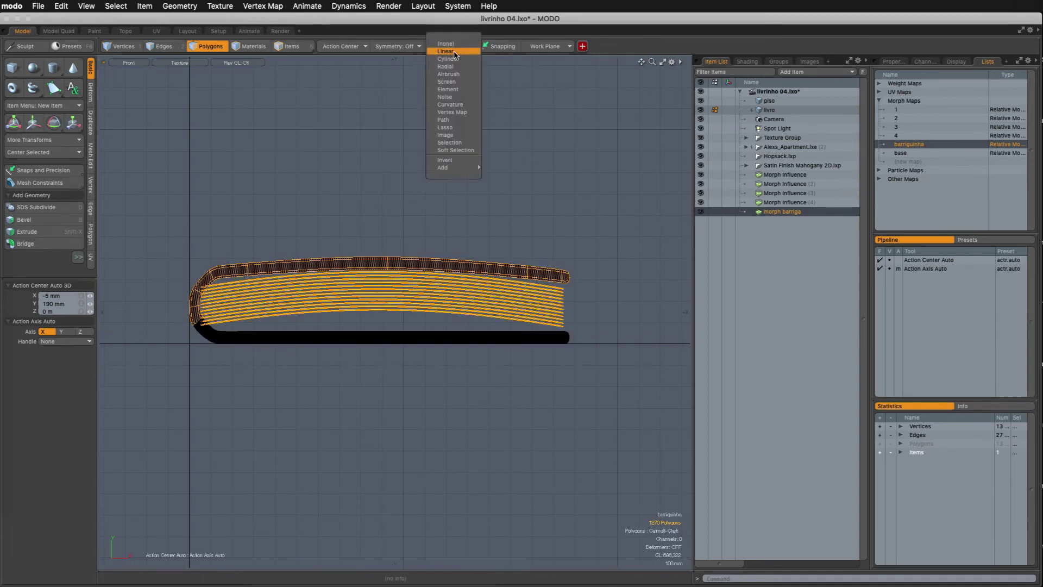
click(451, 112)
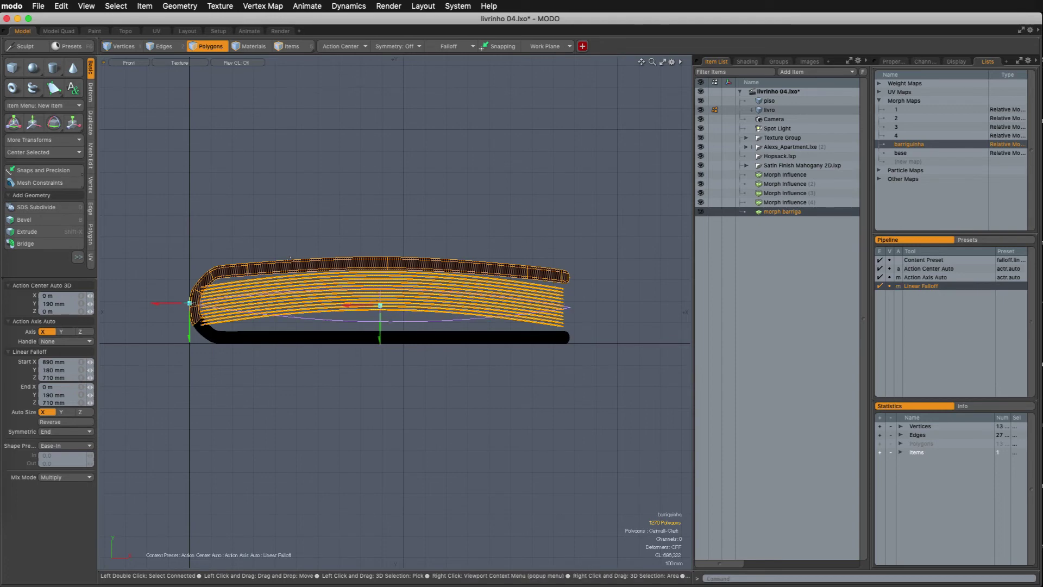
click(34, 125)
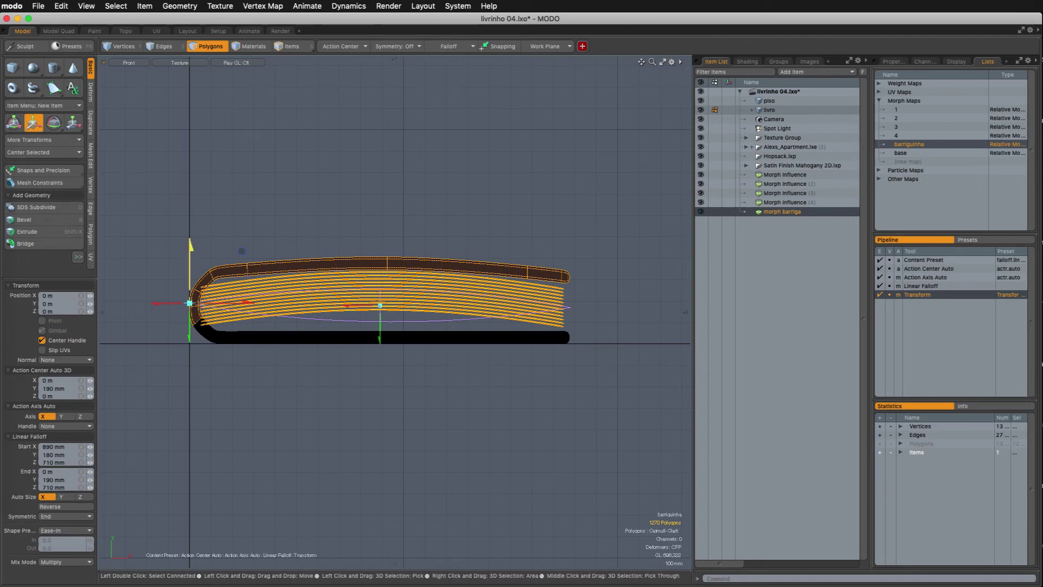
drag(242, 251, 242, 234)
key(space)
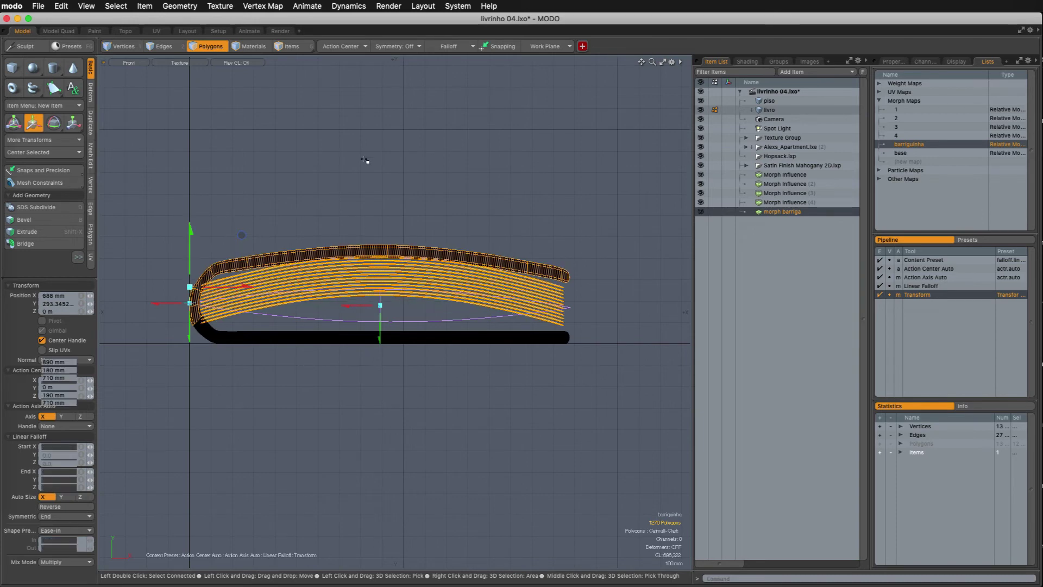
Turn the falloff off and deselect the polygons of the bulged book
click(448, 47)
click(446, 48)
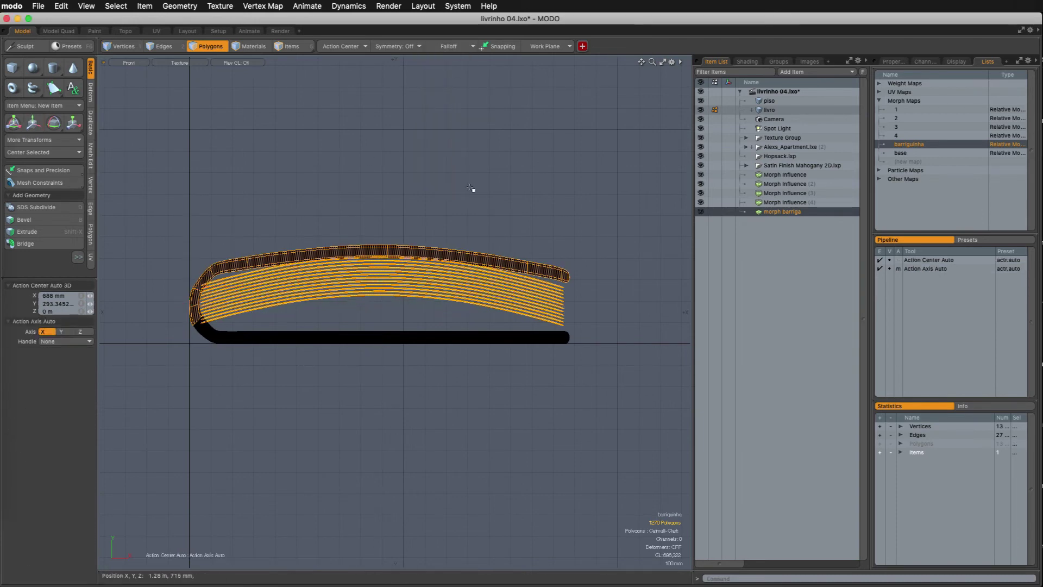
ctrl+alt+drag(489, 174, 466, 179)
click(403, 195)
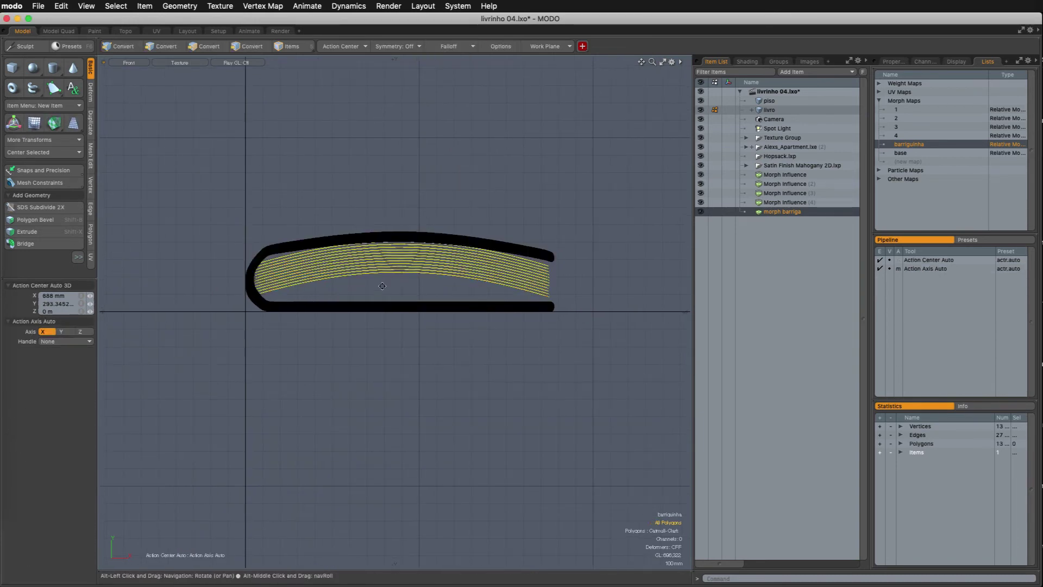
alt+shift+drag(382, 286, 373, 292)
In the setup layout, scrub and play the opening animation to check the increased bulge, stopping on frame 16
click(219, 31)
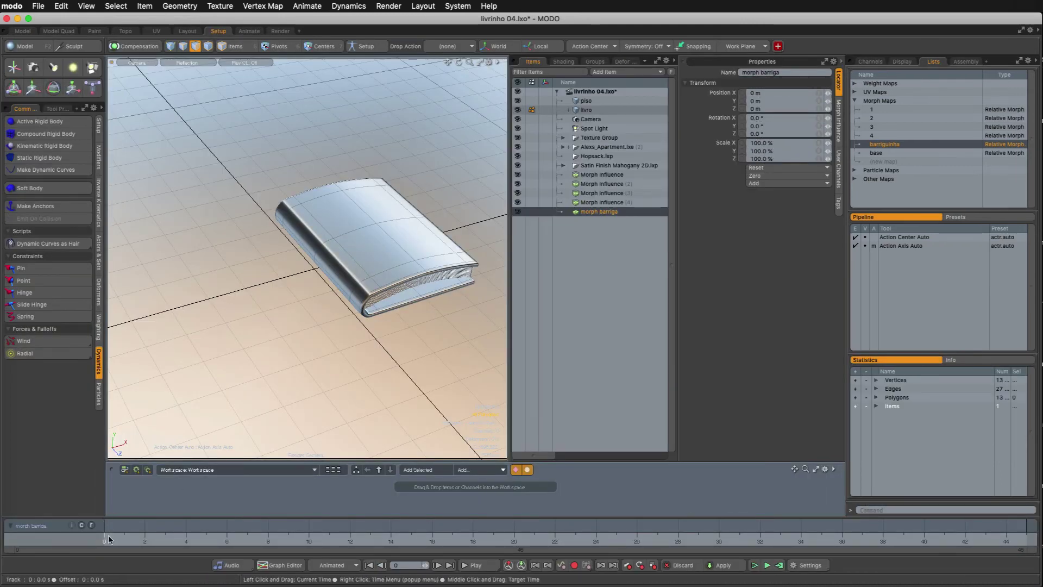
drag(104, 532, 719, 538)
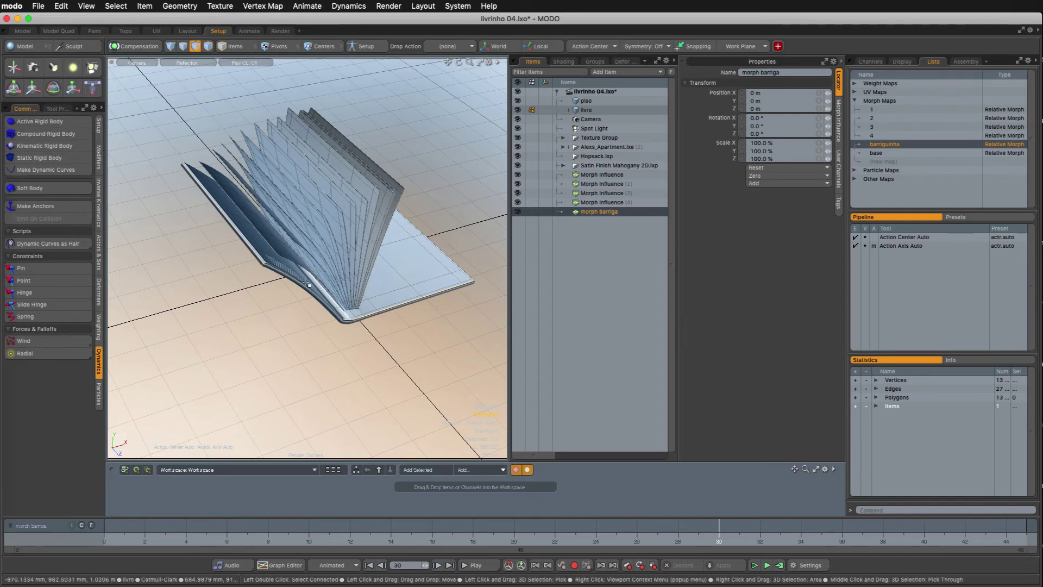
drag(719, 538, 944, 538)
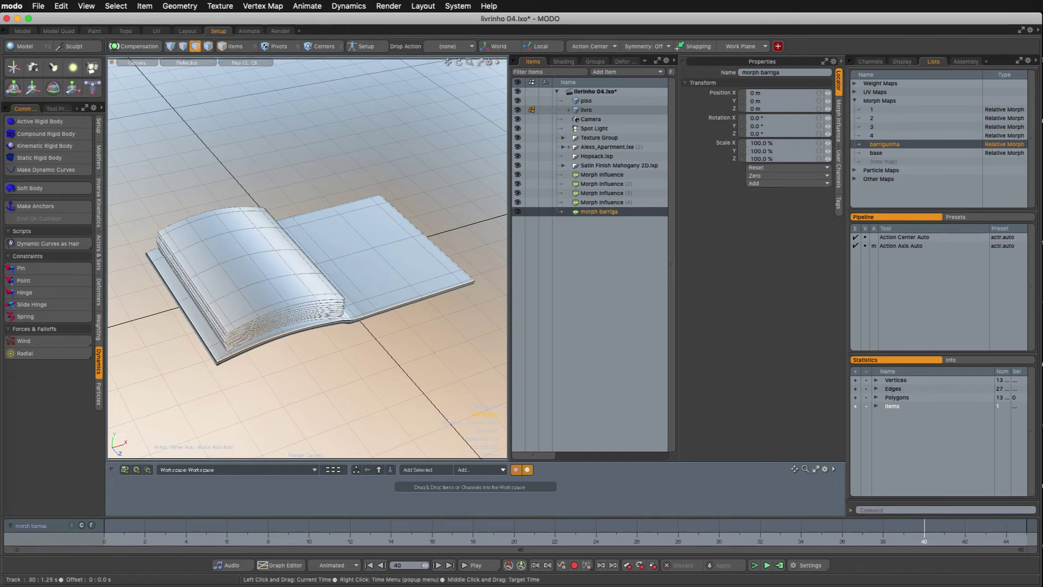
drag(924, 538, 268, 538)
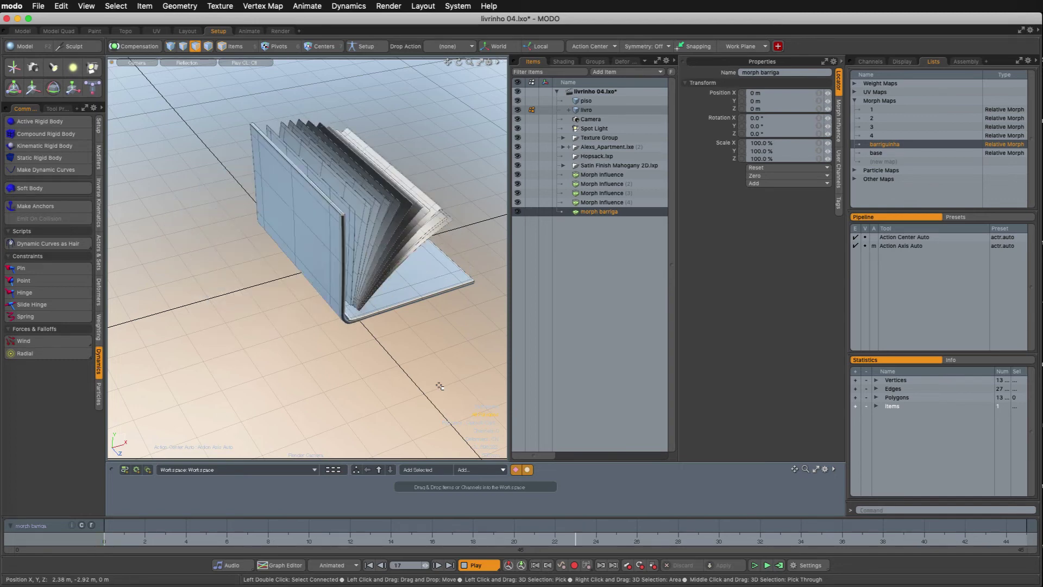
click(483, 568)
mouse_move(565, 539)
mouse_down()
mouse_move(165, 538)
mouse_move(821, 538)
mouse_move(432, 538)
mouse_up()
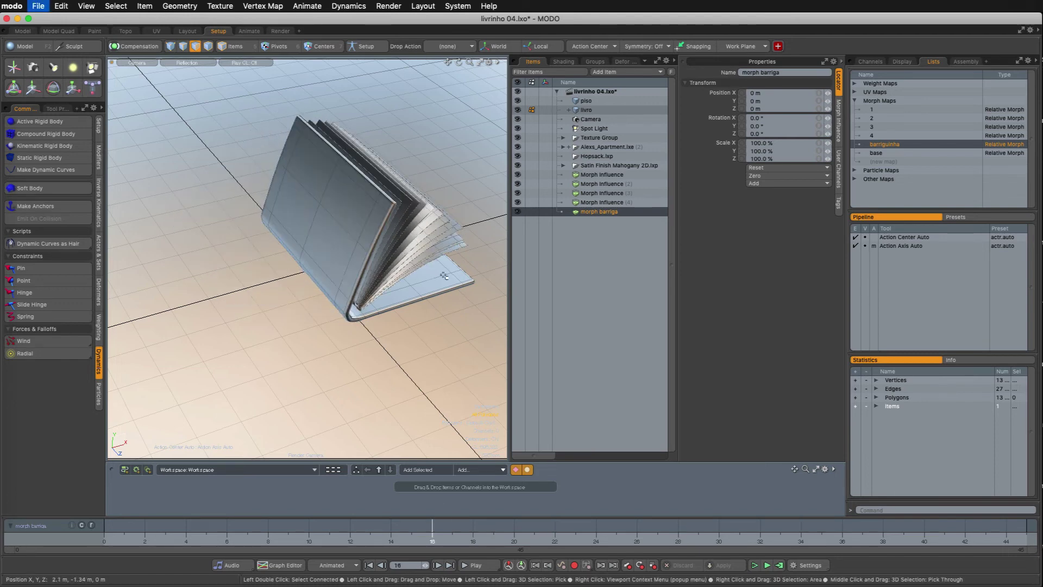
Save the scene, check frame 16 in the render preview, and close the preview
key(super+s)
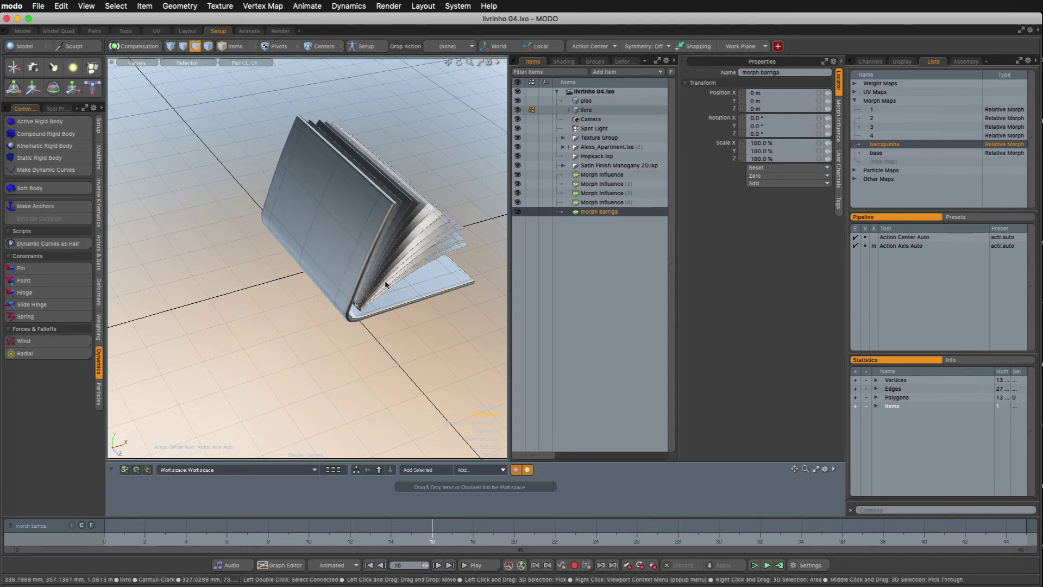
key(F8)
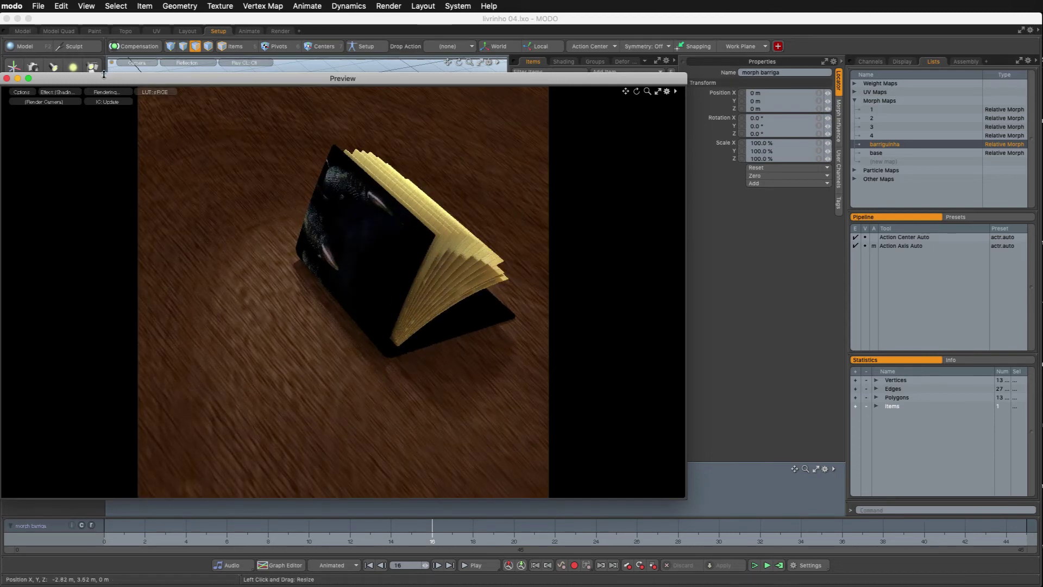
drag(5, 81, 64, 85)
click(66, 82)
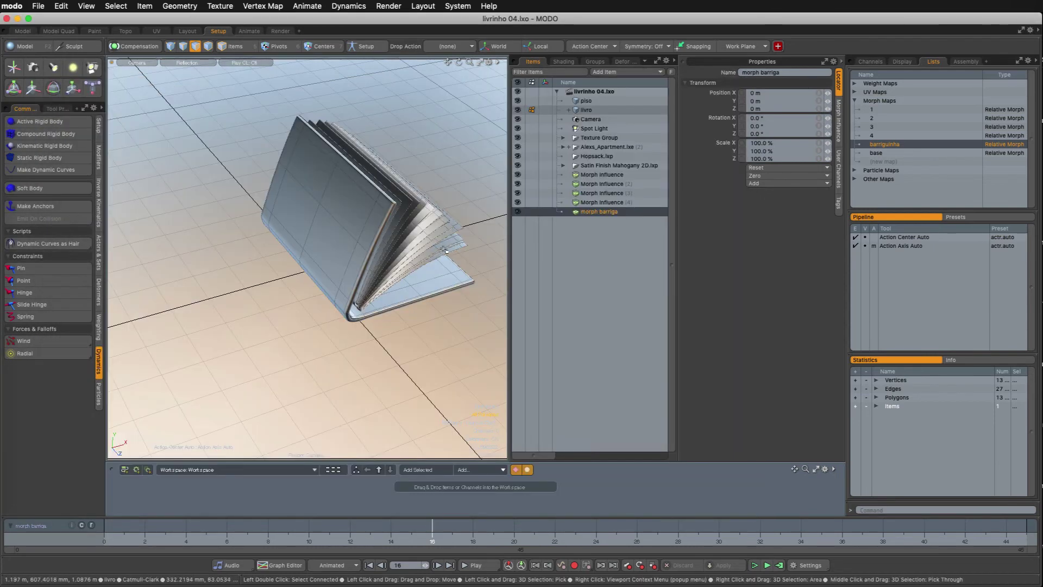
Scrub the animation to frame 26, expand the livro mesh to list its morph influences, and save the scene
mouse_move(432, 539)
mouse_down()
mouse_move(104, 540)
mouse_move(1026, 540)
mouse_up()
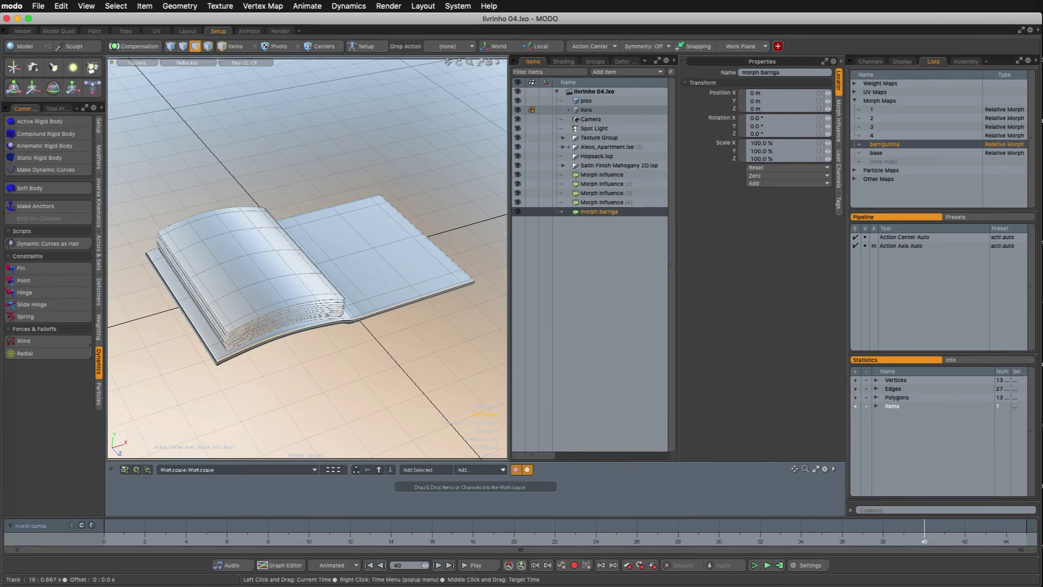
mouse_move(924, 540)
mouse_down()
mouse_move(108, 539)
mouse_move(698, 540)
mouse_move(1003, 527)
mouse_move(638, 530)
mouse_up()
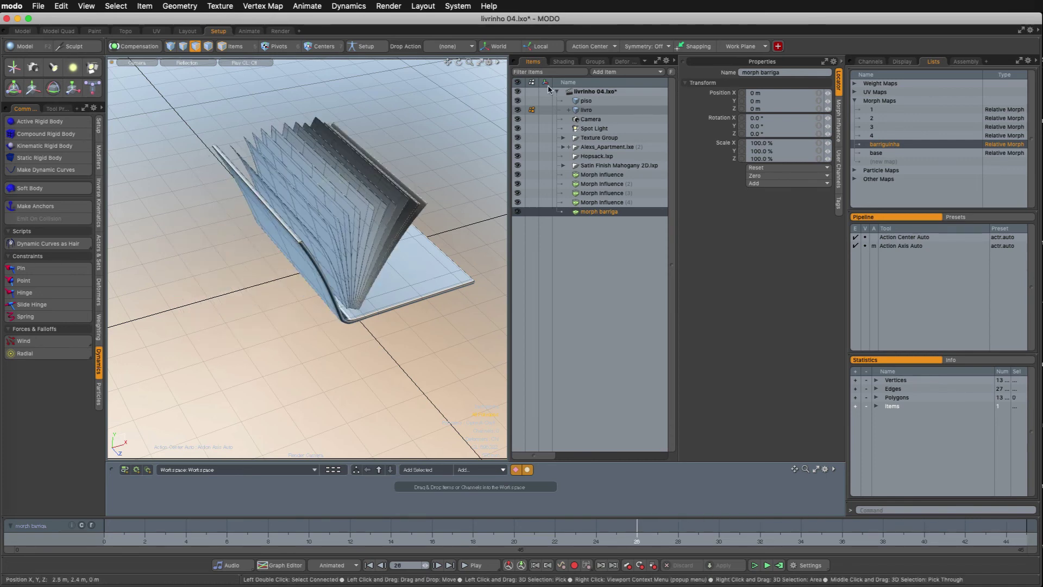
click(570, 111)
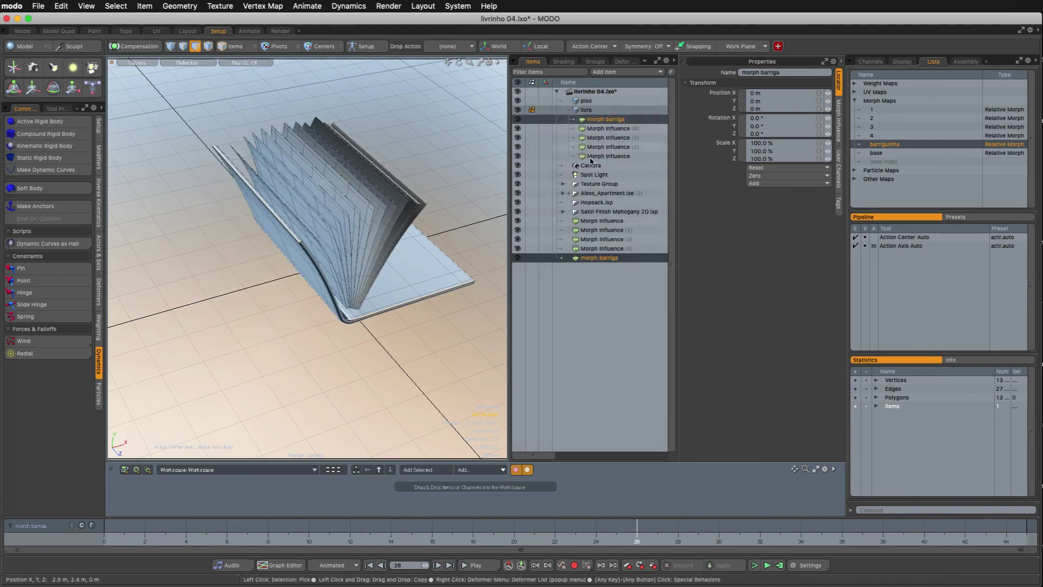
key(super+s)
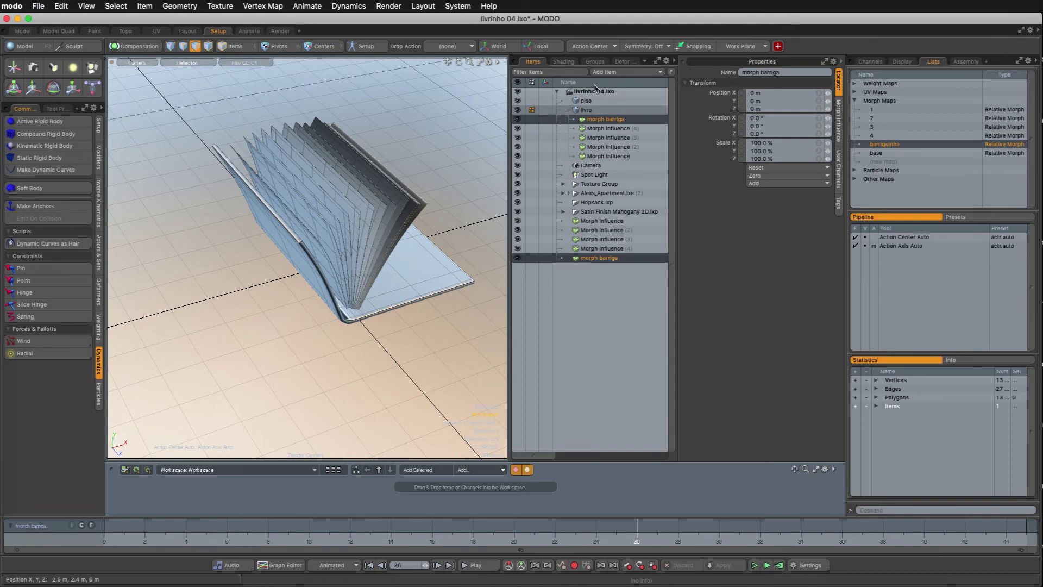
In the modelling layout, switch from the front view to the perspective view and inspect the bulged book's cover and pages
click(24, 31)
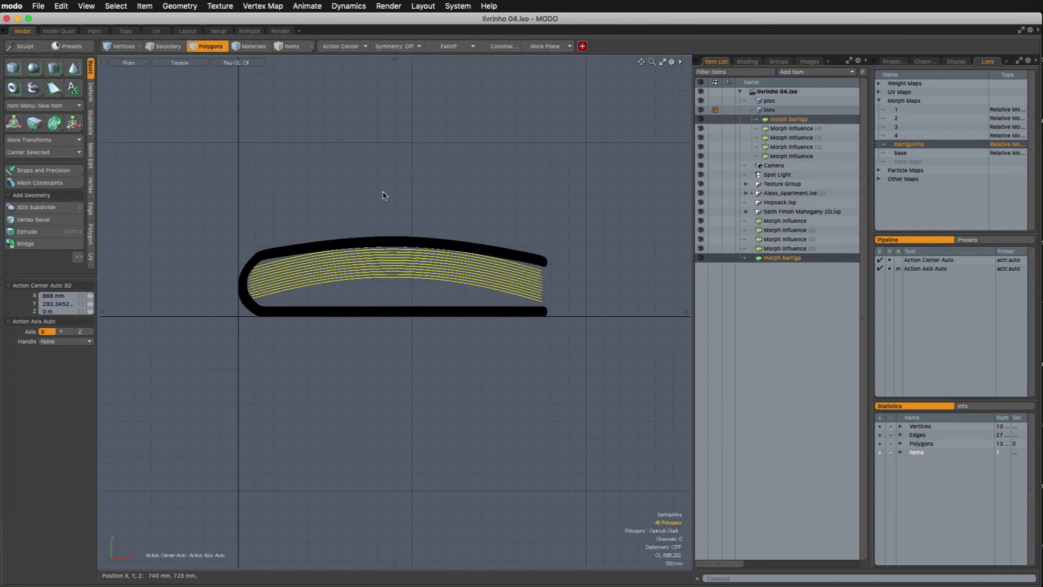
key(ctrl+space)
click(437, 149)
ctrl+alt+drag(399, 205, 445, 294)
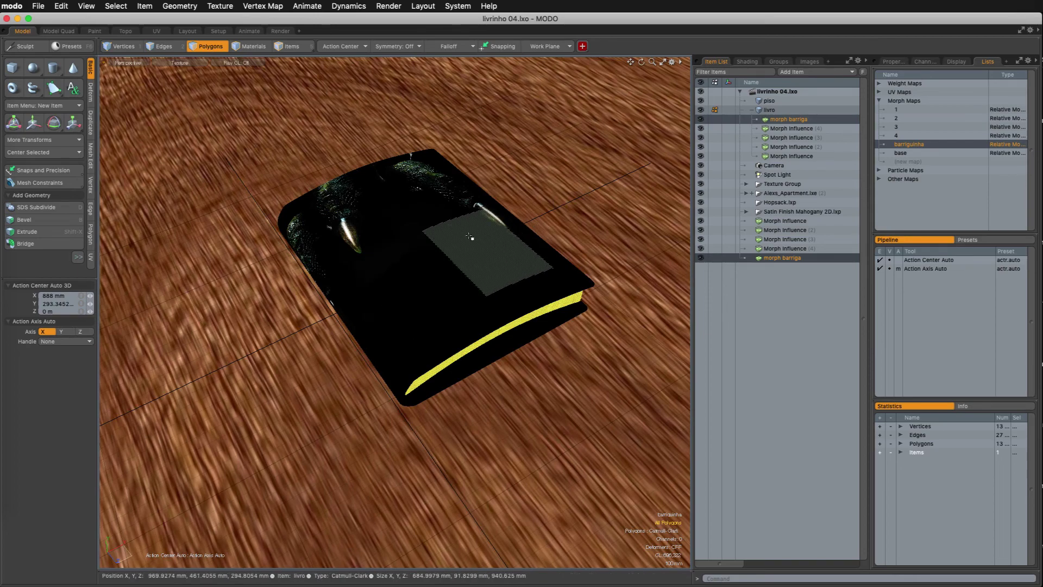
alt+drag(444, 264, 439, 363)
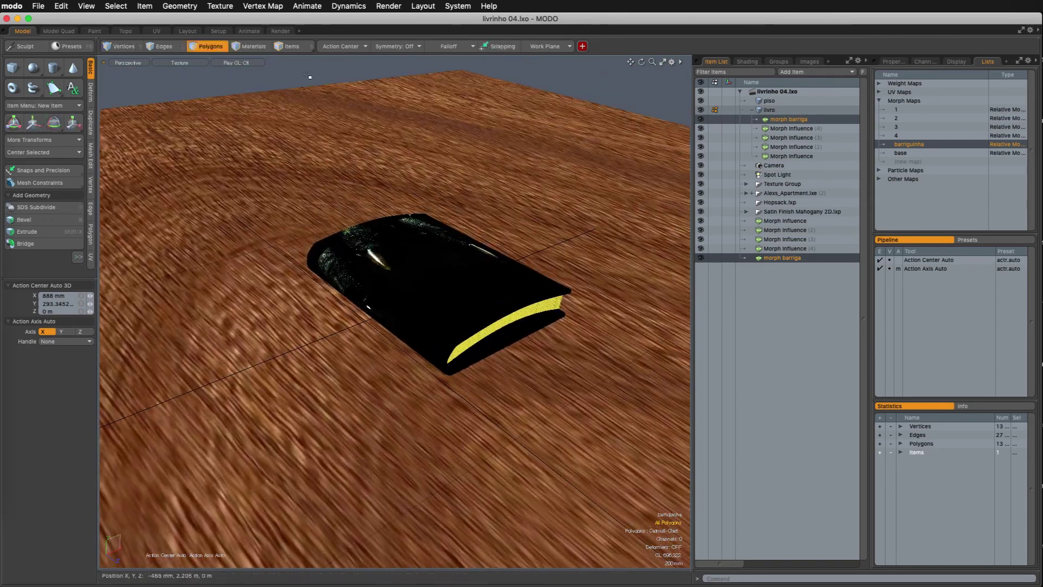
Return to the setup layout, check frame 26 in the render preview, and scrub the animation back to frame 10
click(218, 31)
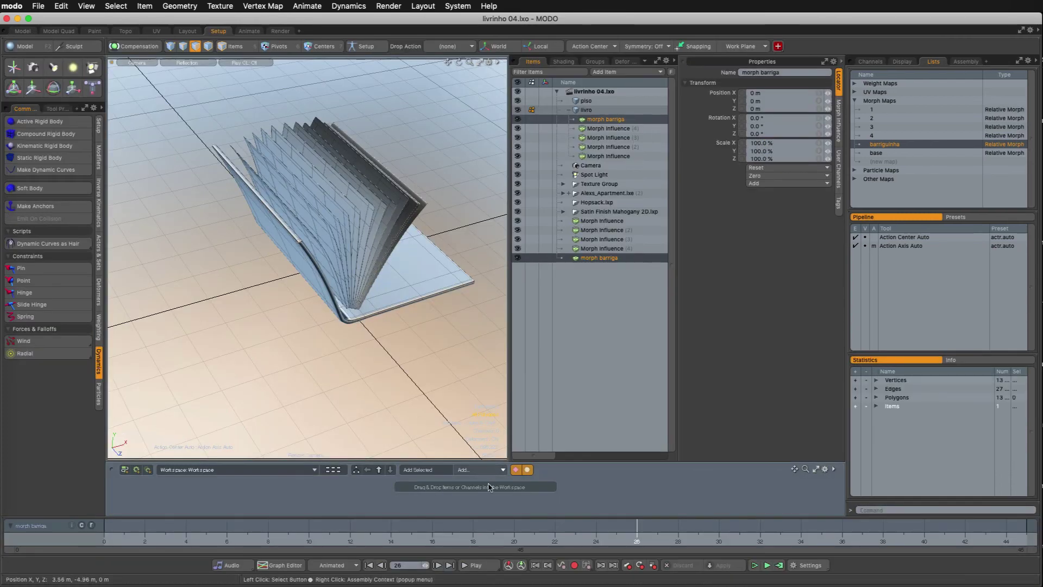
key(F8)
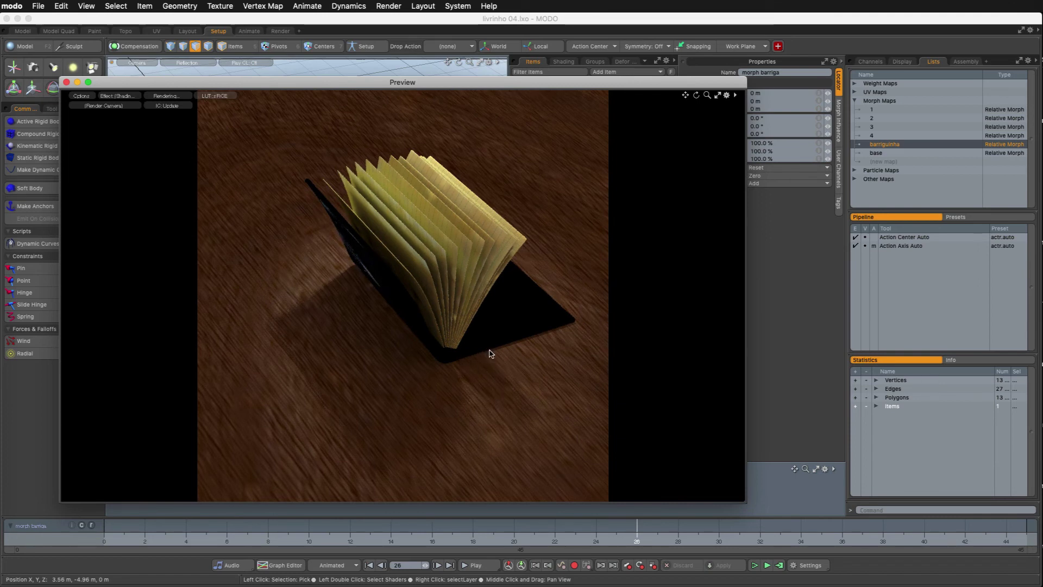
click(552, 533)
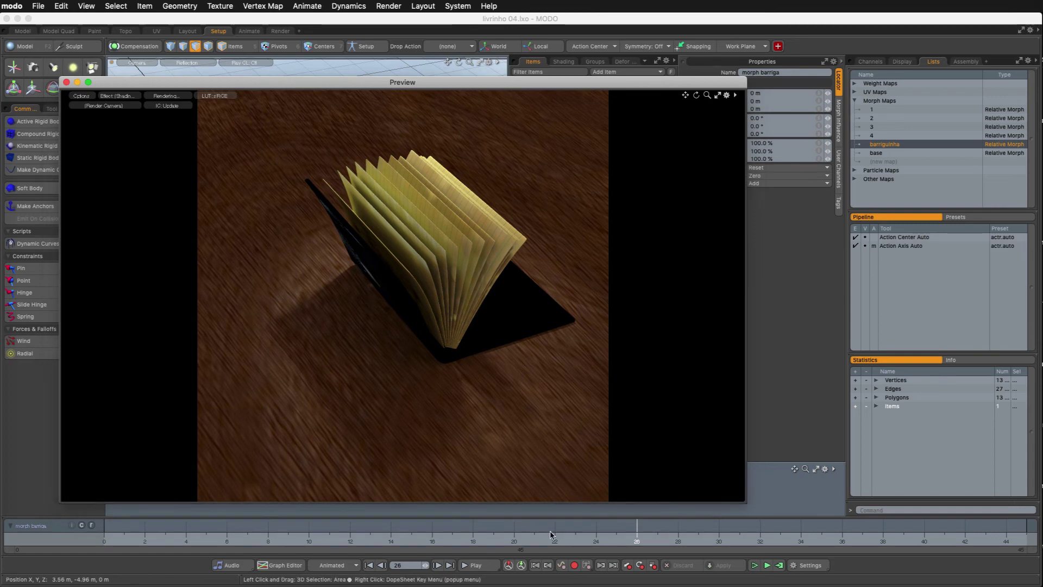
drag(445, 534, 309, 535)
Enable the capinha fera disp displacement layer of the capa material, save the scene, and check it in the textured viewport and render preview
click(564, 62)
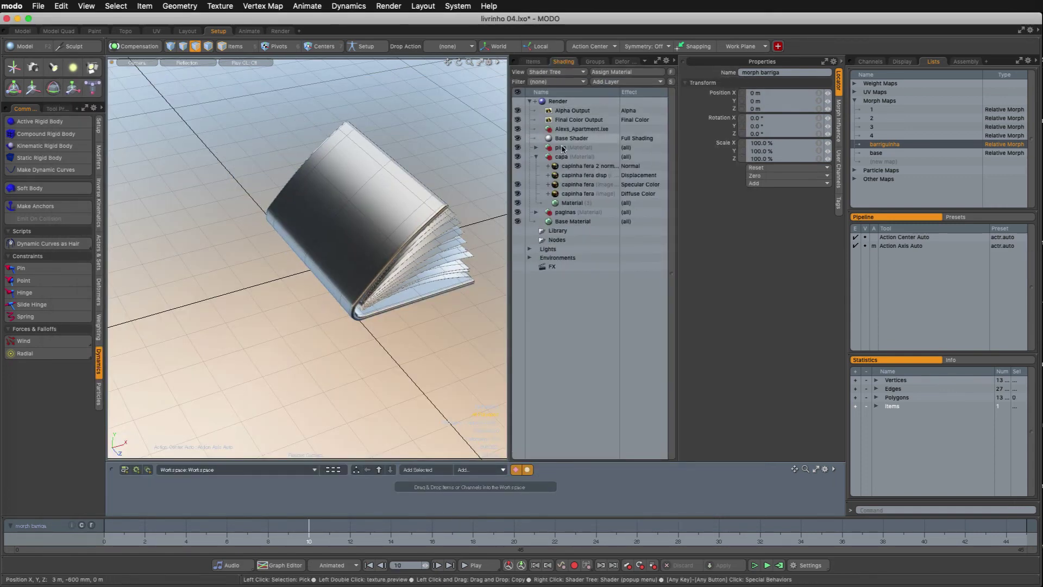
click(518, 175)
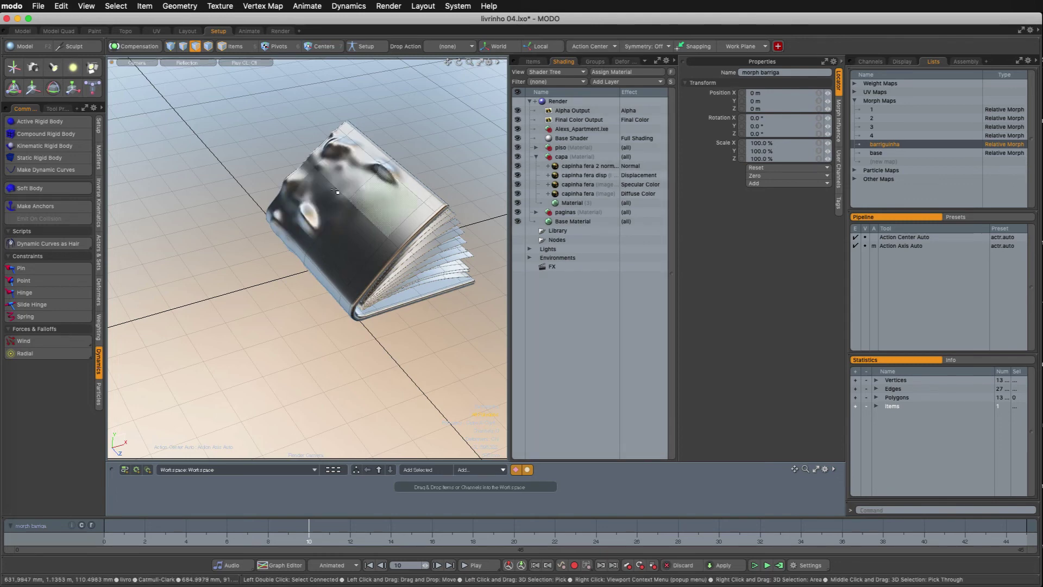
key(super+s)
key(KP_8)
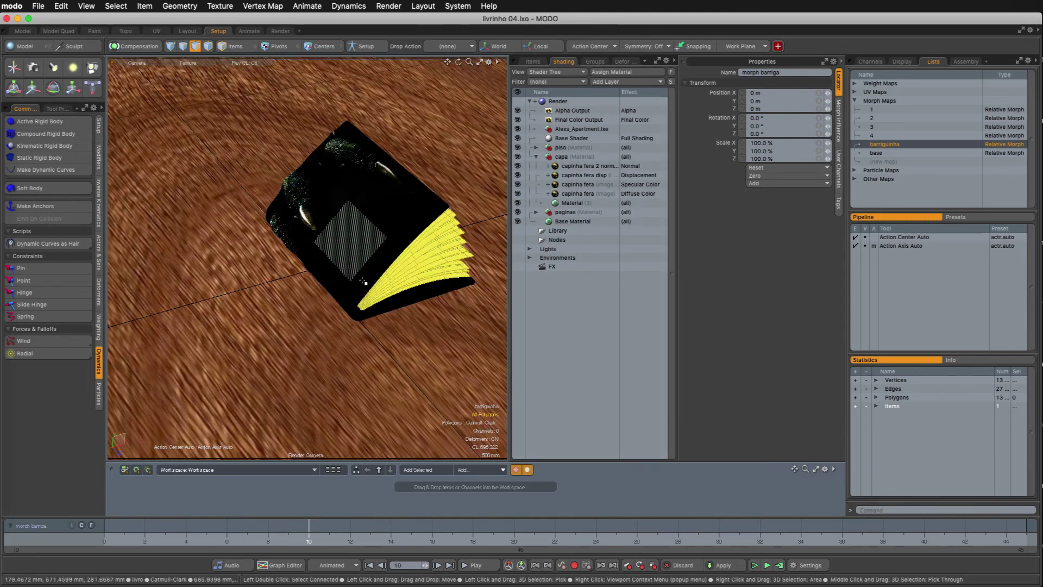
key(F8)
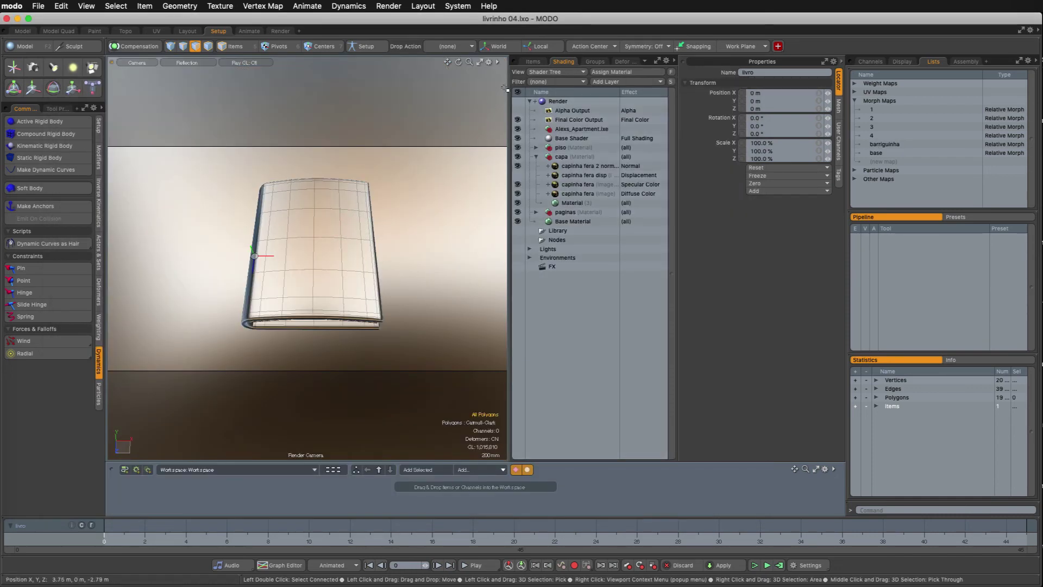
Select the four numbered page-opening morph influences under livro, leaving out morph barriga, and show their strength curves in the Graph Editor
click(533, 61)
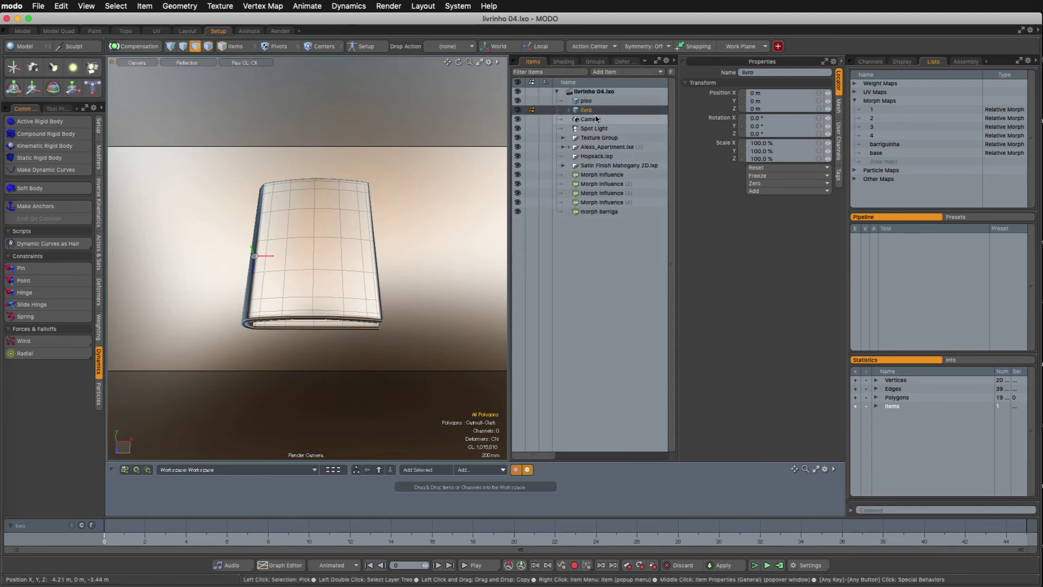
click(569, 111)
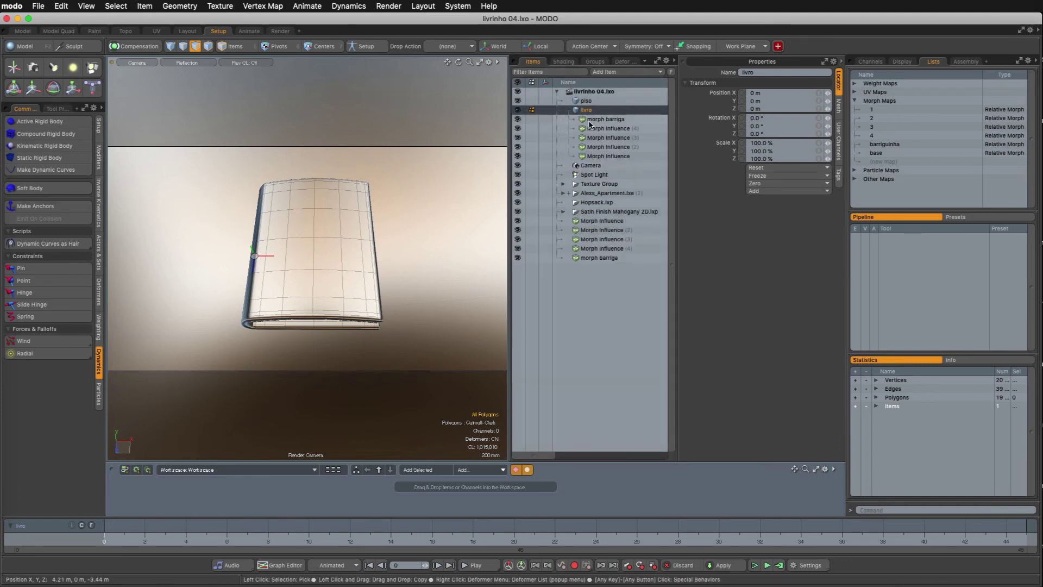
click(609, 129)
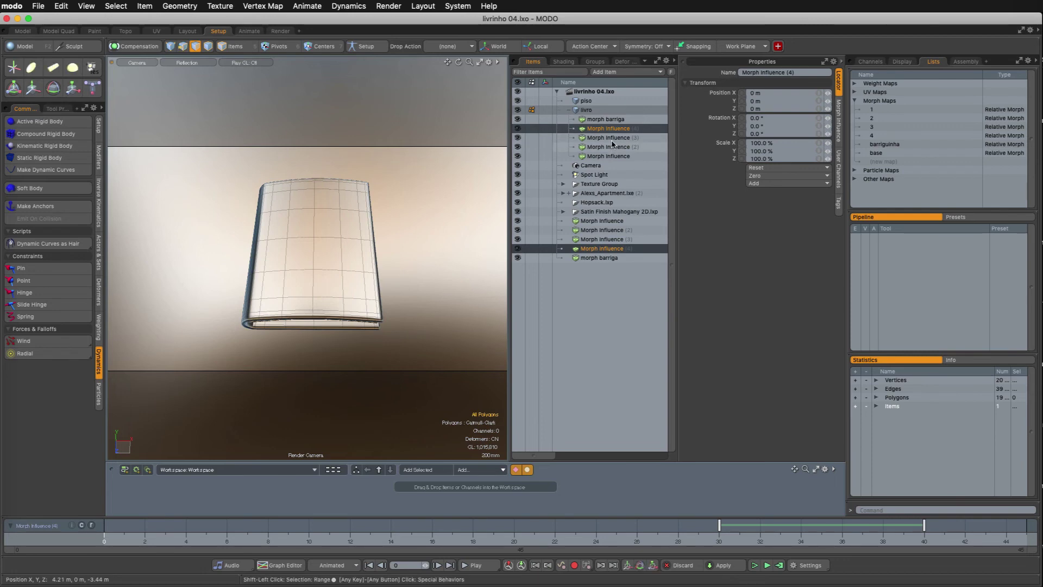
shift+click(608, 137)
shift+click(609, 146)
shift+click(602, 156)
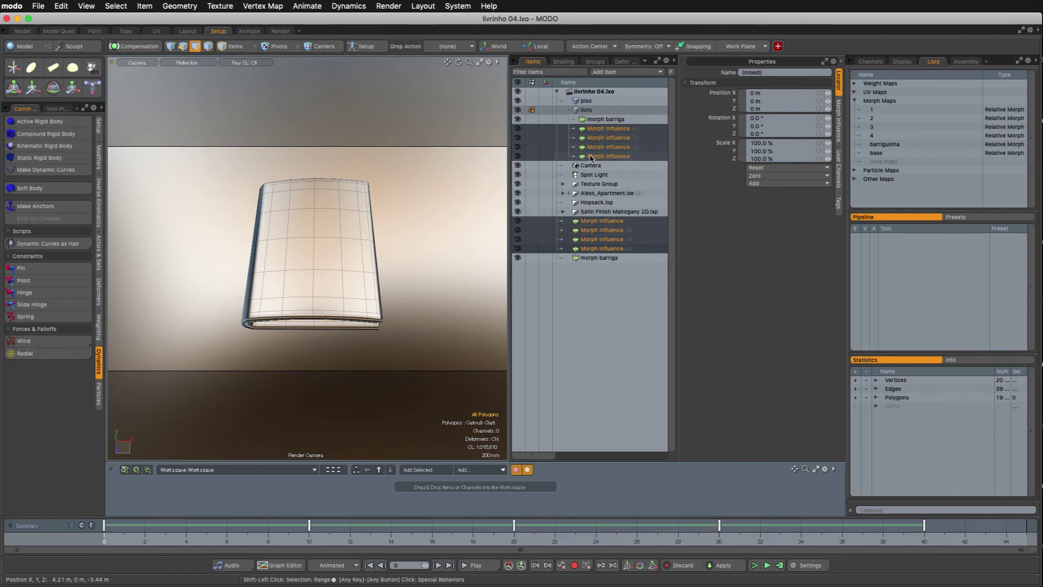
click(281, 565)
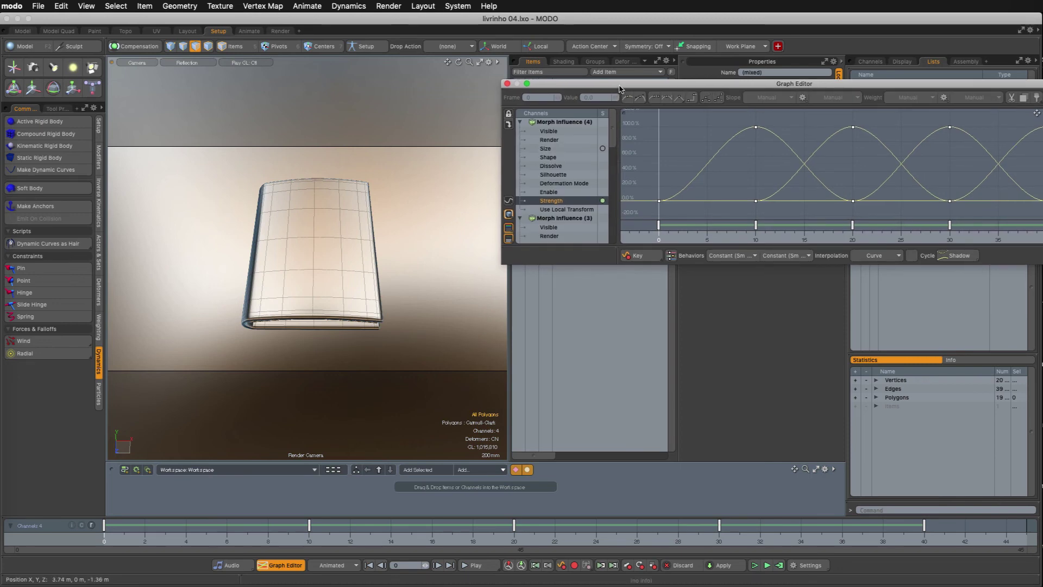
Make the strength keys at frames 10, 20 and 30 linear in and out, and close the Graph Editor
drag(606, 80, 208, 134)
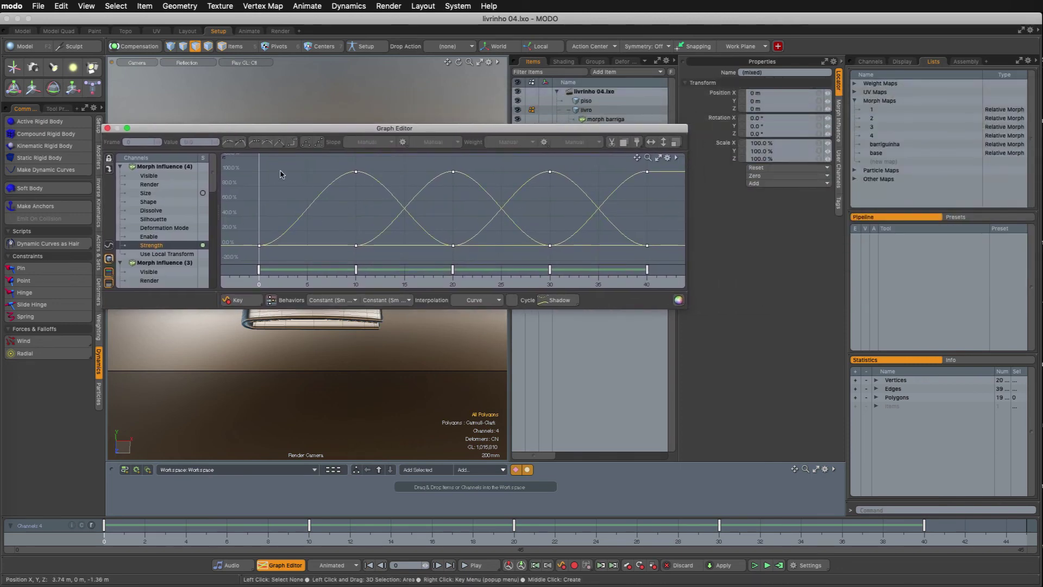
drag(304, 165, 635, 268)
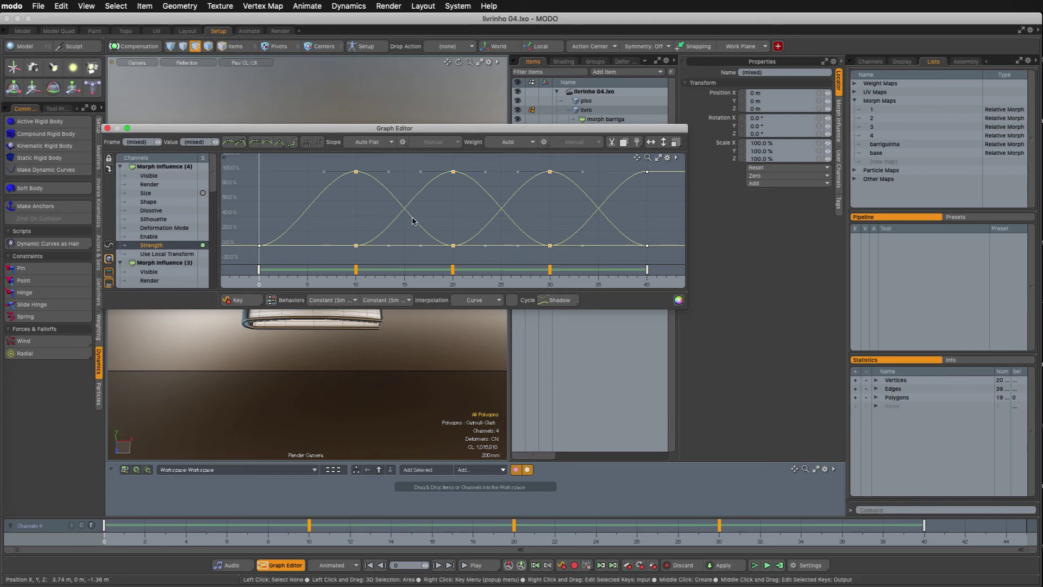
click(279, 142)
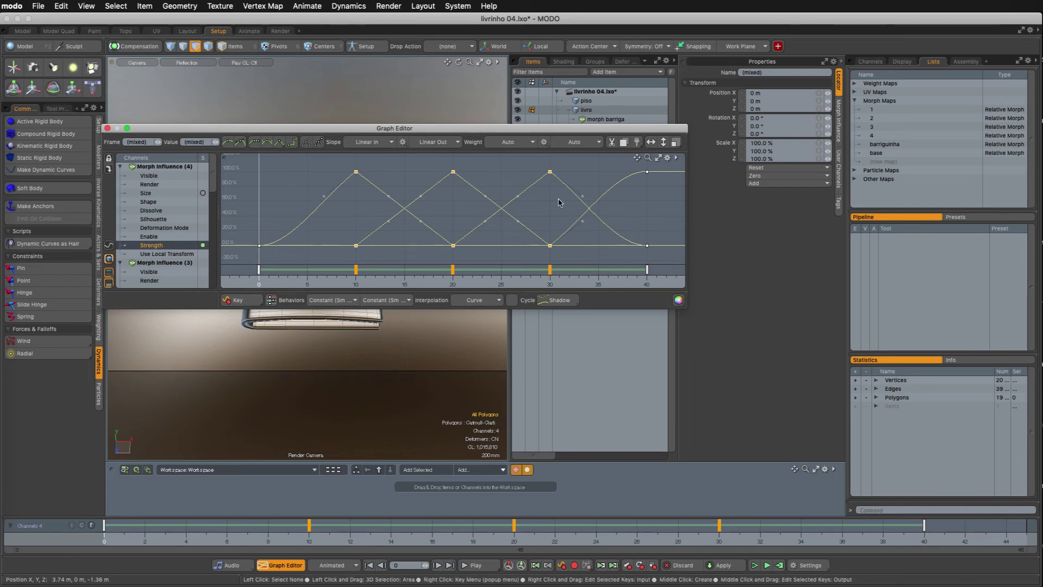
click(597, 212)
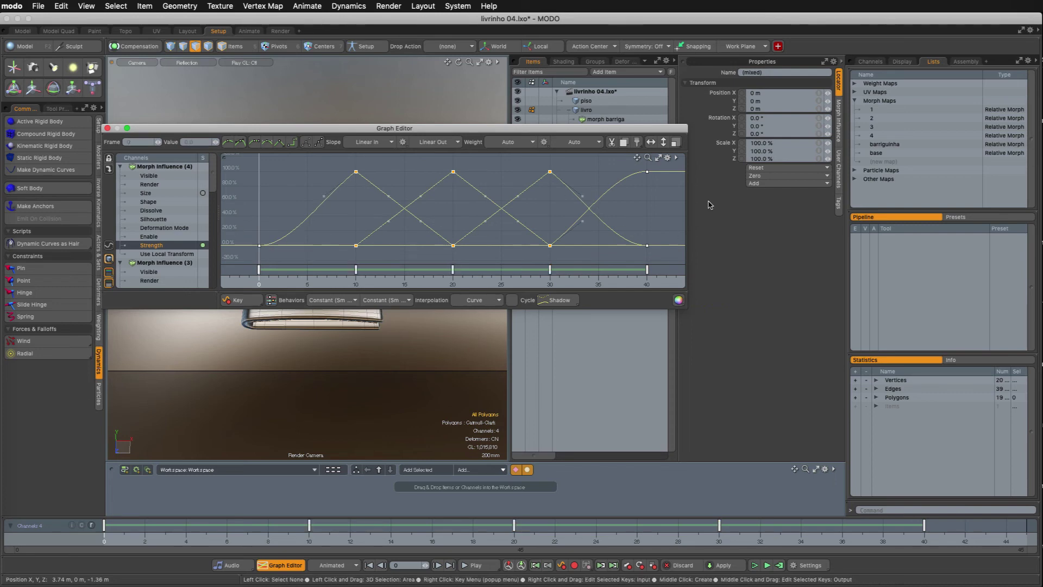
click(108, 128)
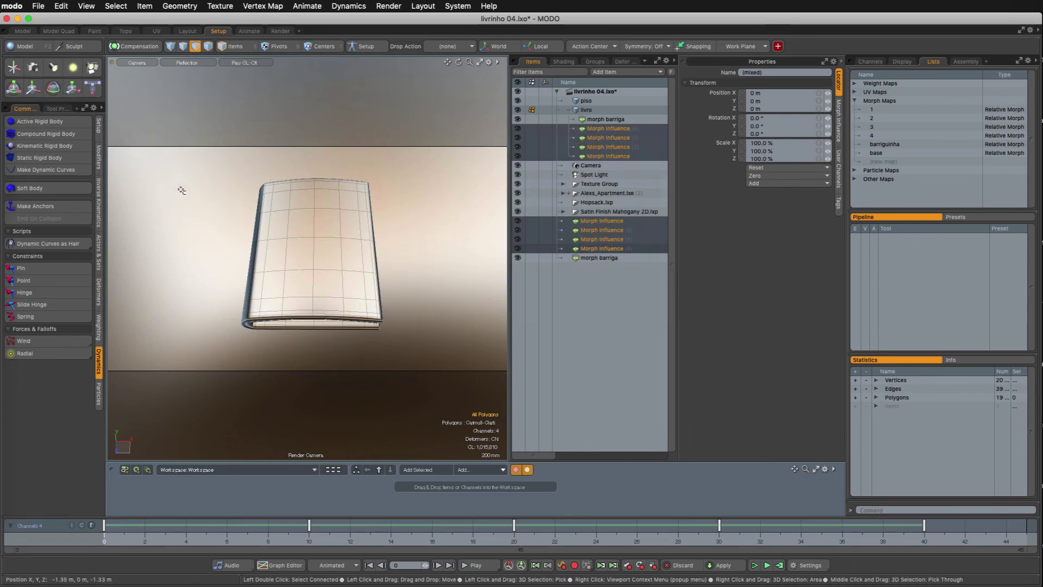
Record the OpenGL animation as an Express Quicktime movie named Untitled.mov on the Desktop, replacing the existing file
right_click(179, 195)
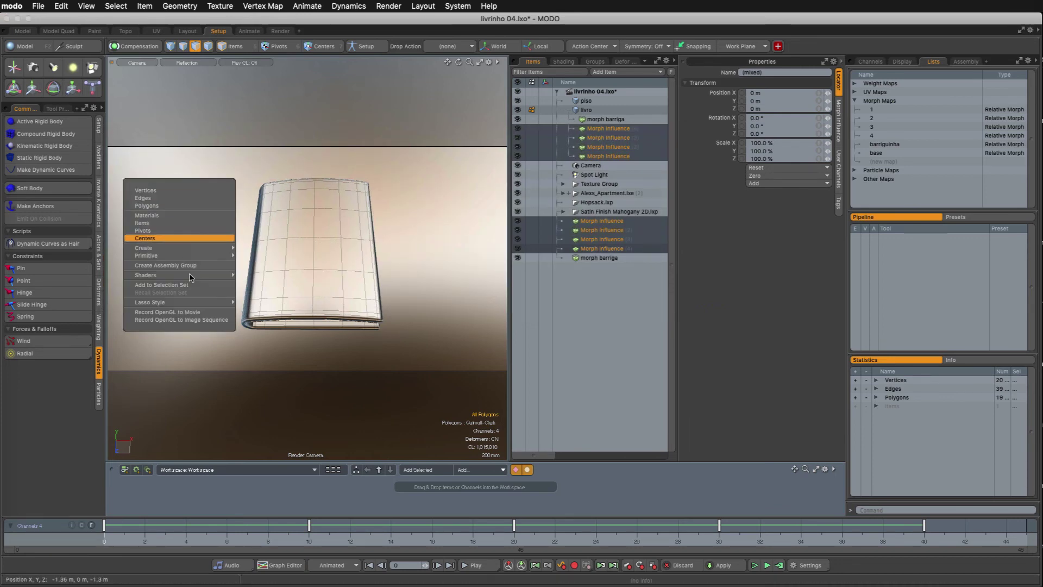
click(189, 311)
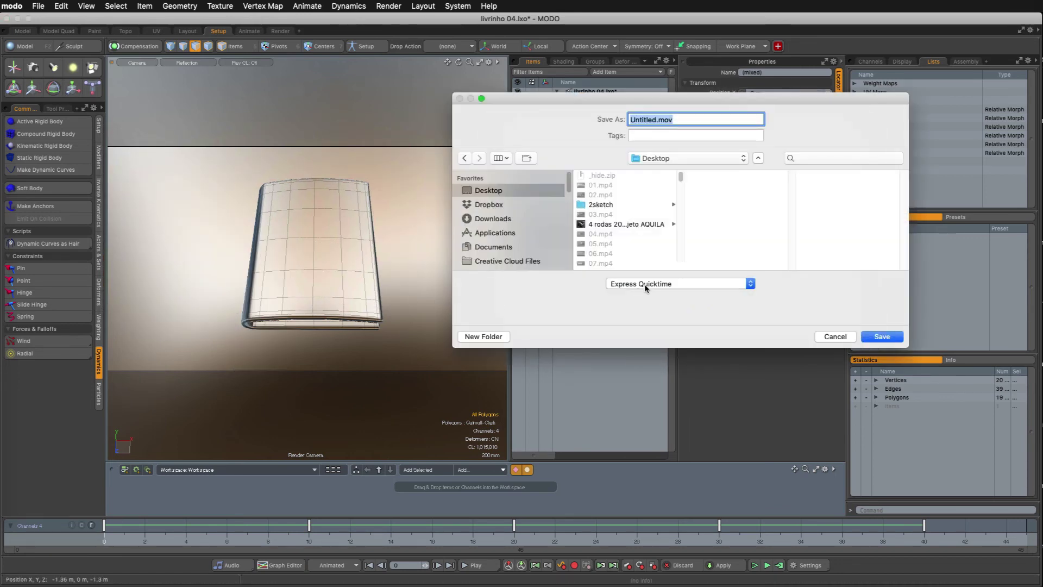
click(882, 336)
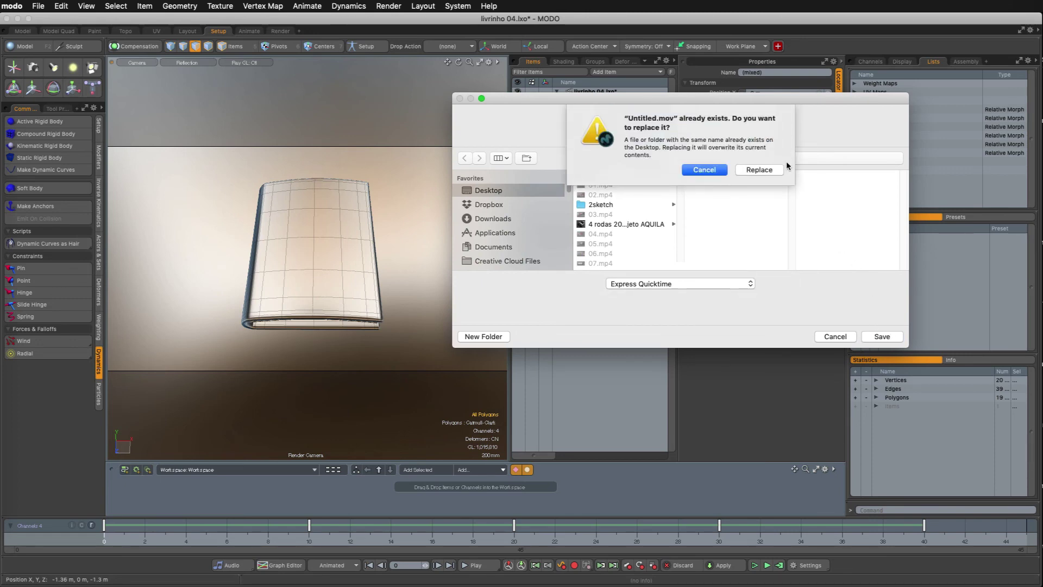
click(761, 159)
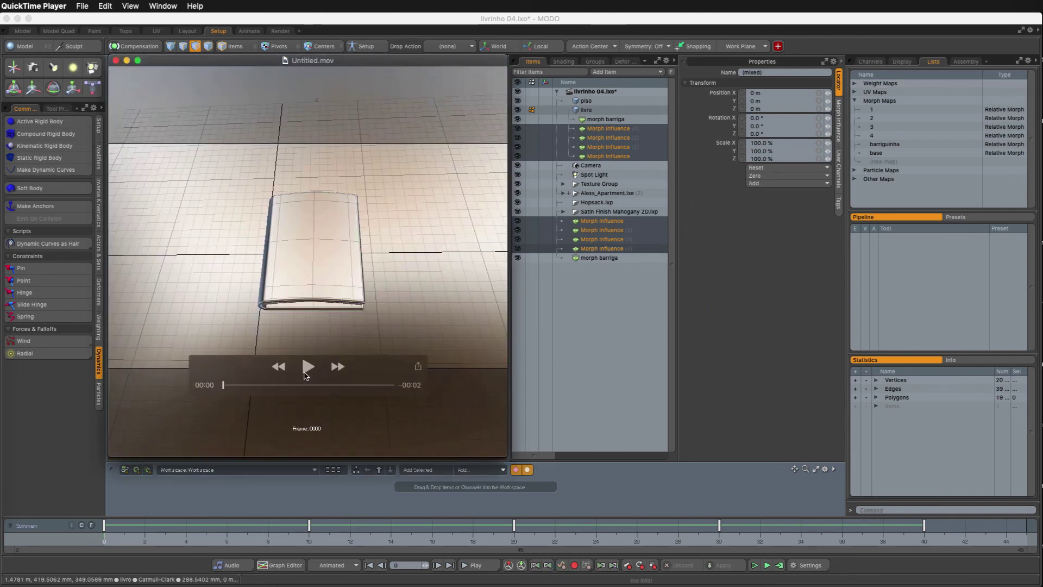
Play the recorded movie twice in QuickTime Player, close it, and save the scene back in MODO
click(307, 369)
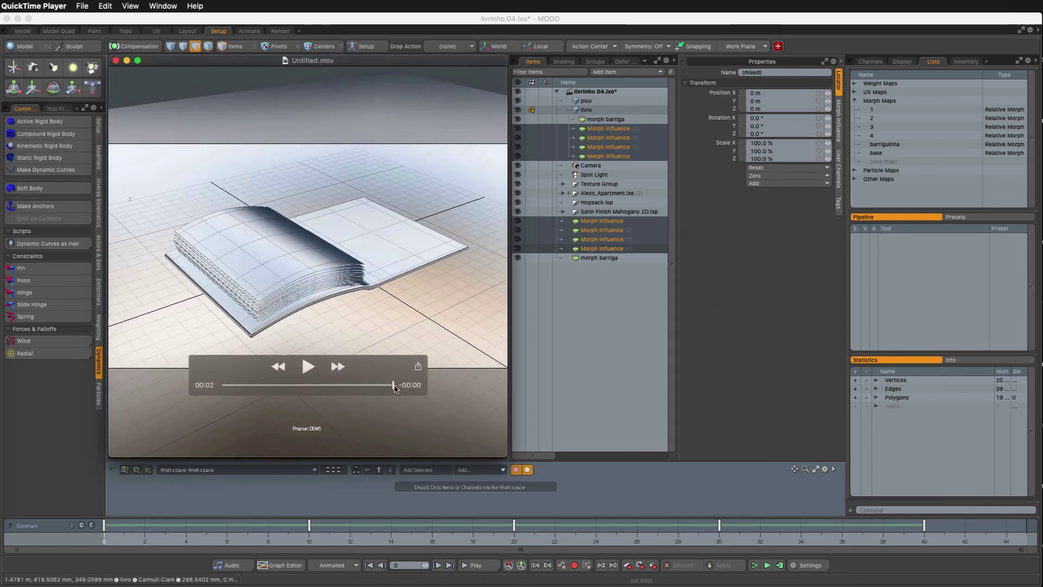
drag(350, 385, 228, 385)
click(319, 372)
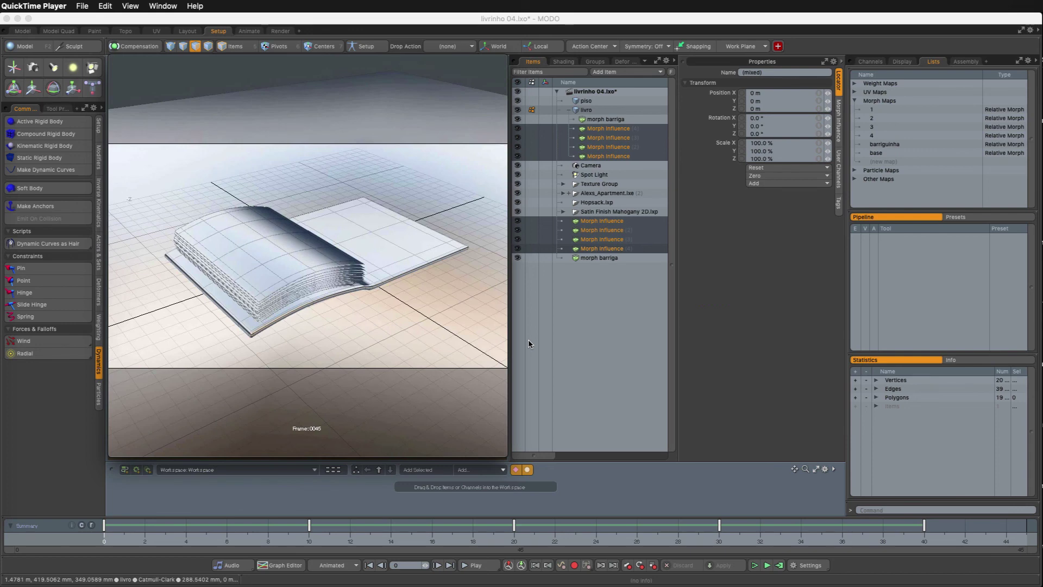
click(116, 60)
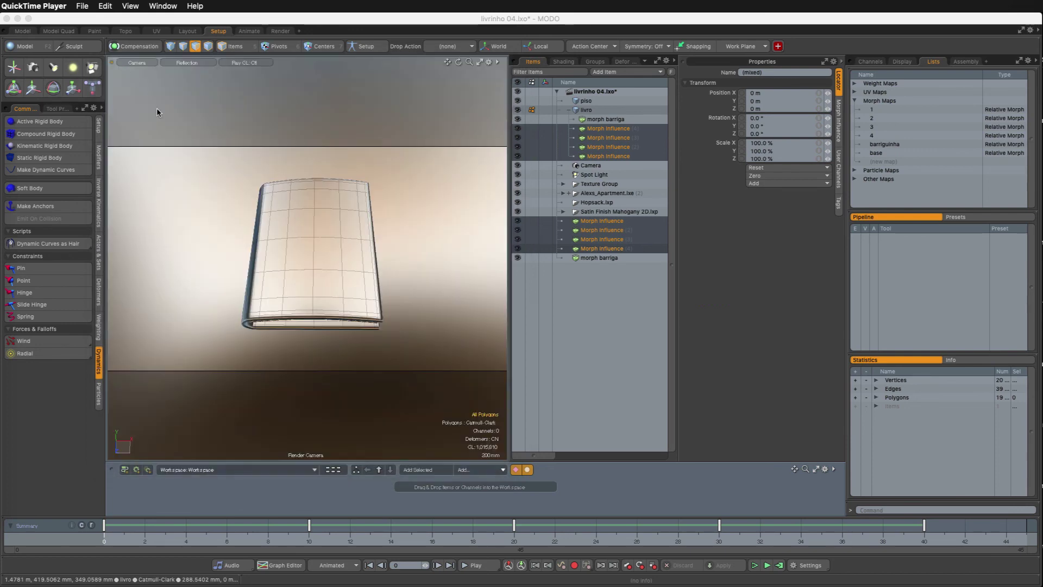
click(423, 186)
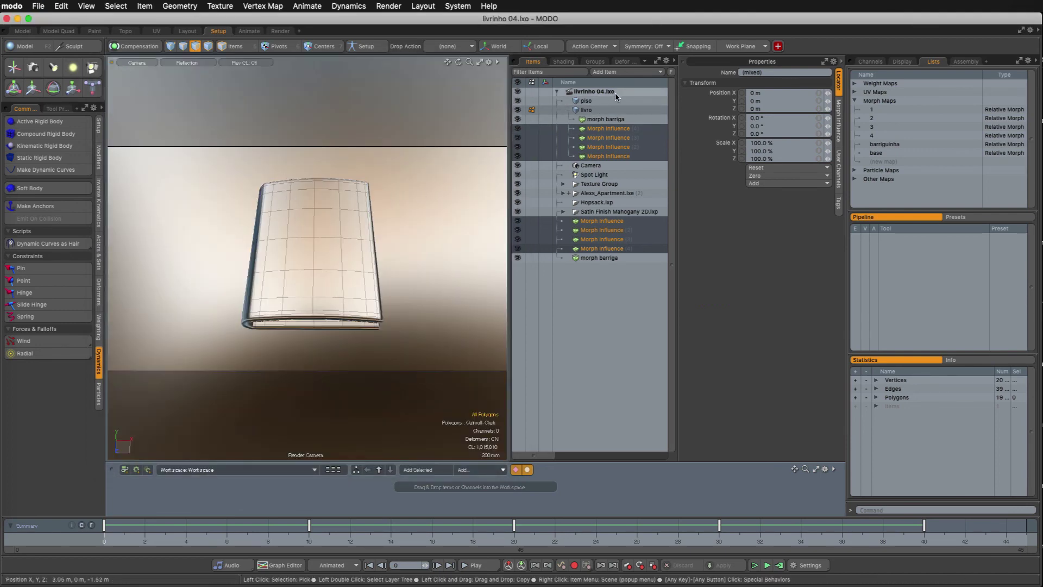
key(super+s)
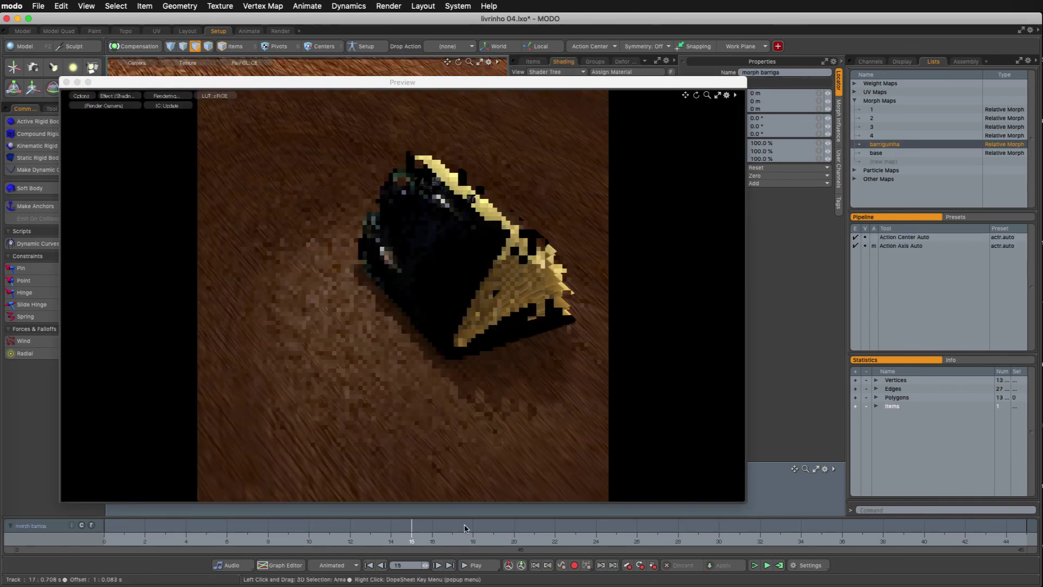
Check frames 20 and 23 in the render preview, close the preview, and save the scene
click(515, 533)
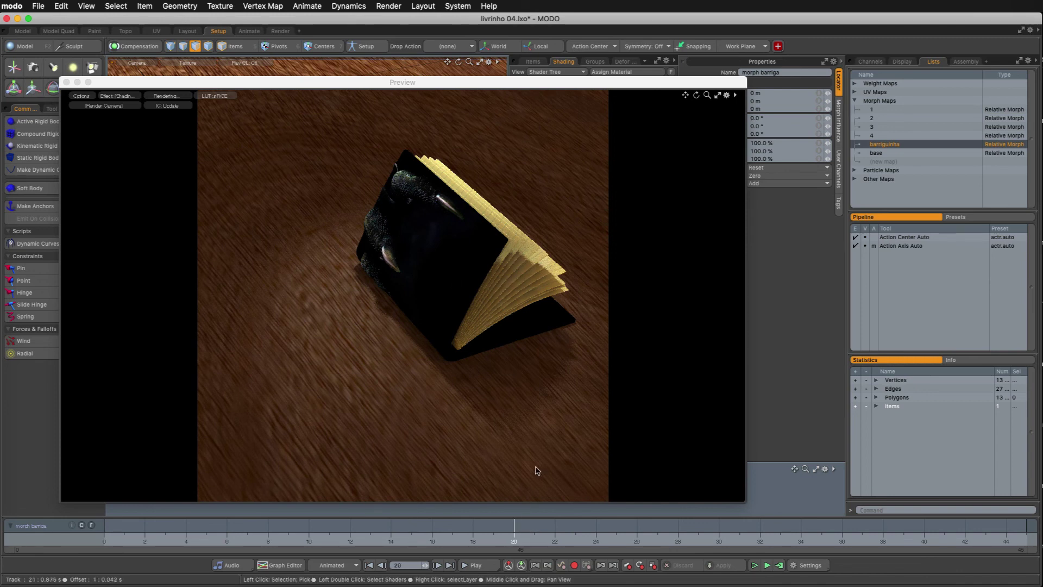
click(575, 525)
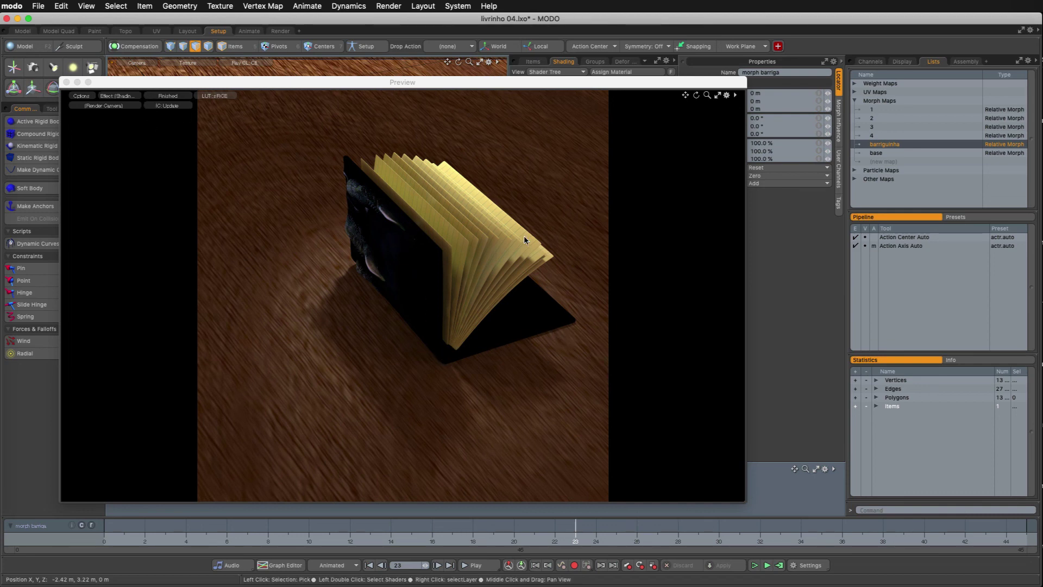
drag(96, 87, 164, 80)
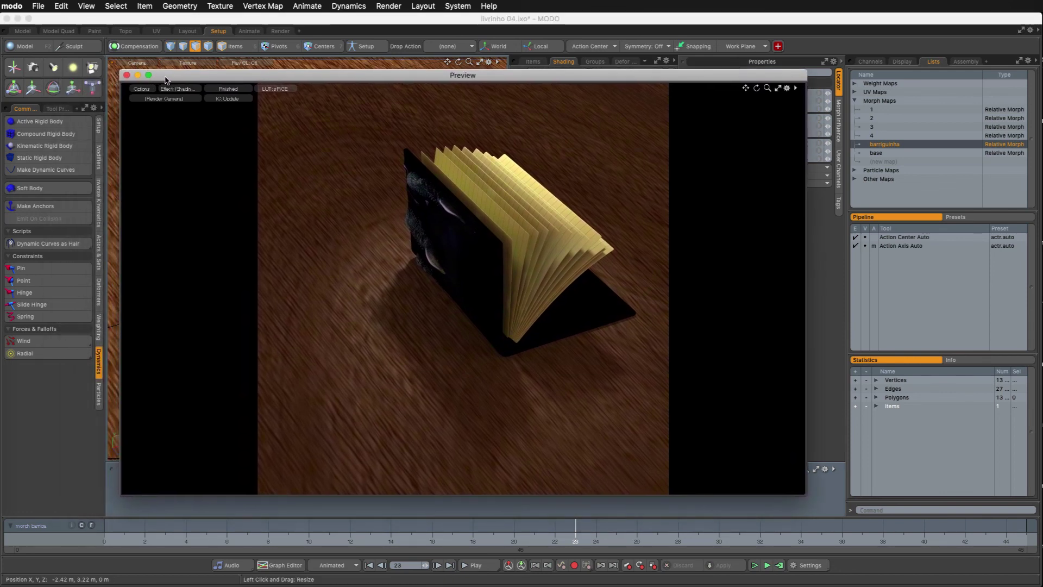
click(127, 75)
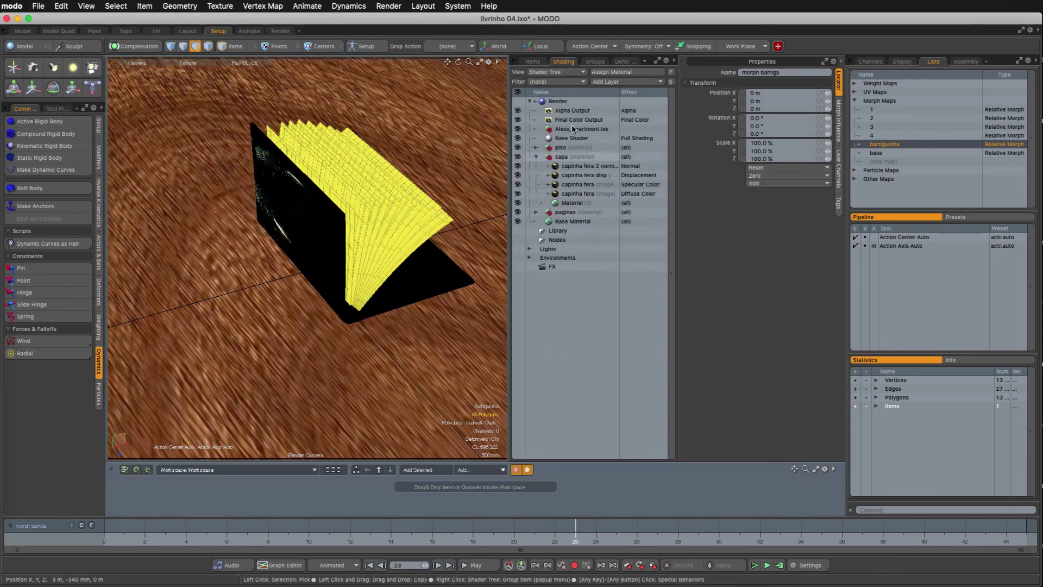
key(super+s)
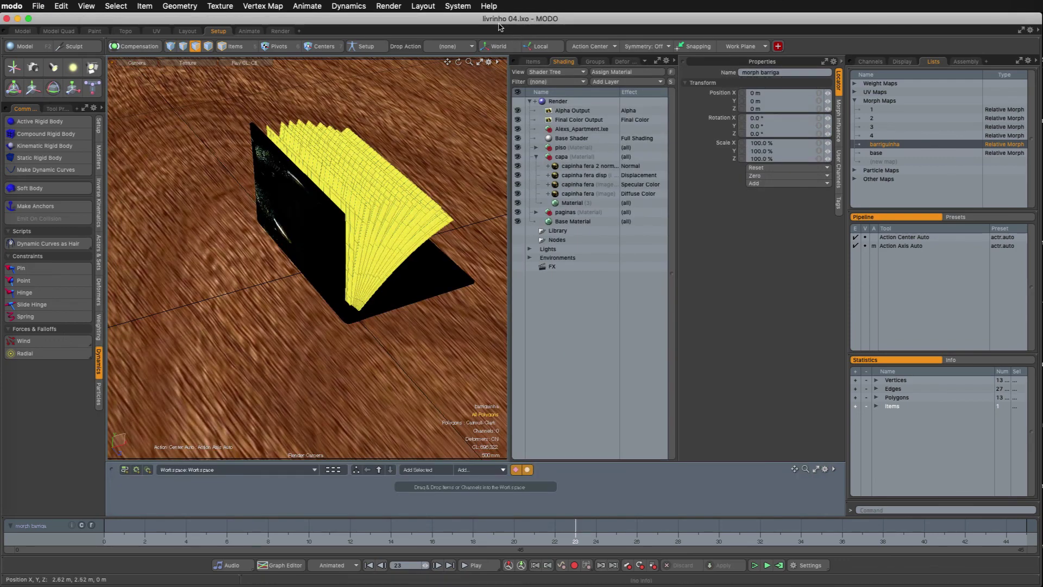
In the modelling layout, examine the bulged book's page edges up close and return to a view of the whole book
click(24, 31)
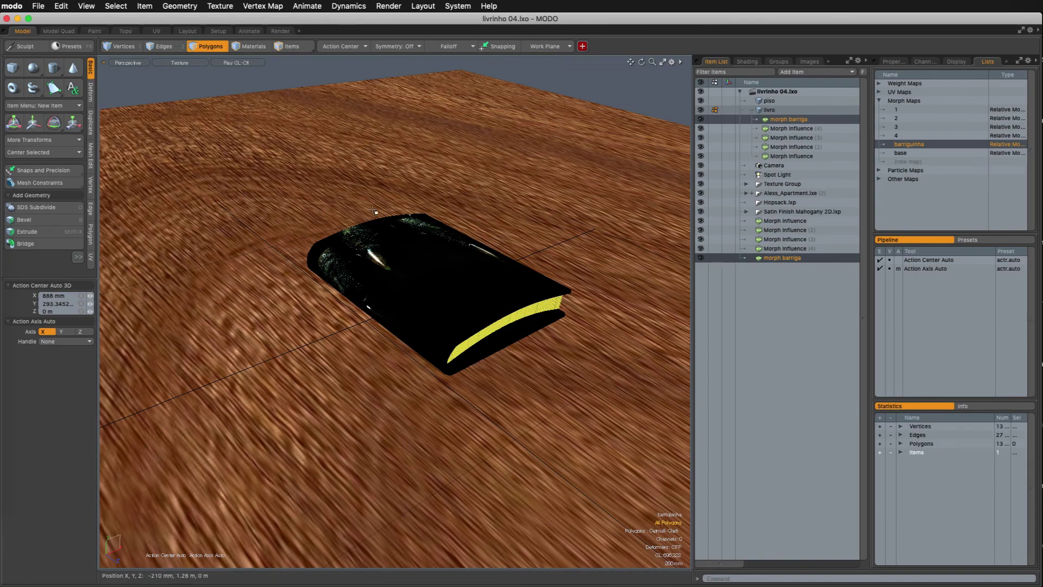
key(alt)
alt+drag(472, 291, 384, 234)
scroll(482, 263, up, 10)
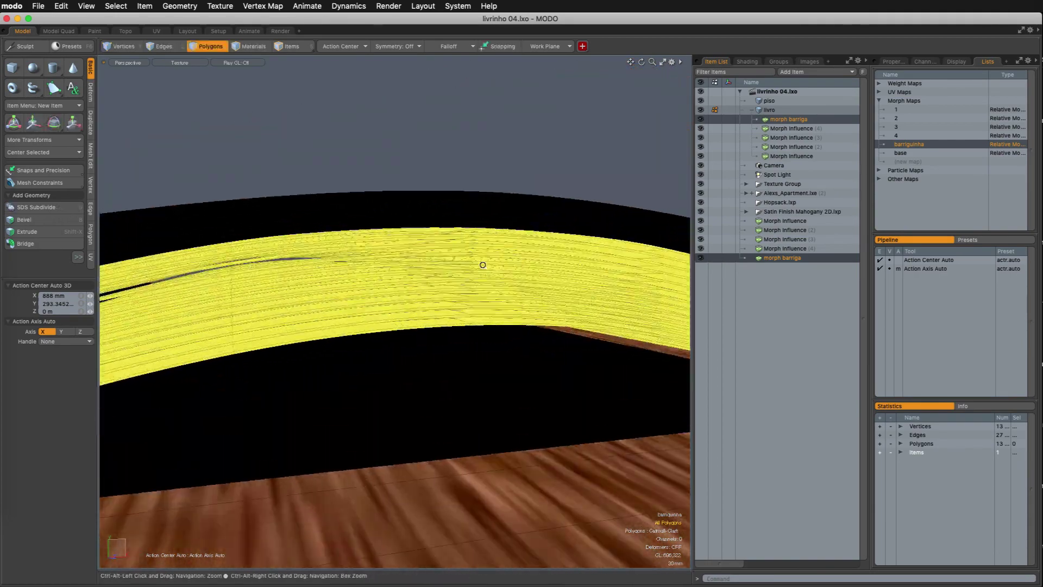
alt+drag(482, 263, 358, 286)
scroll(471, 291, down, 10)
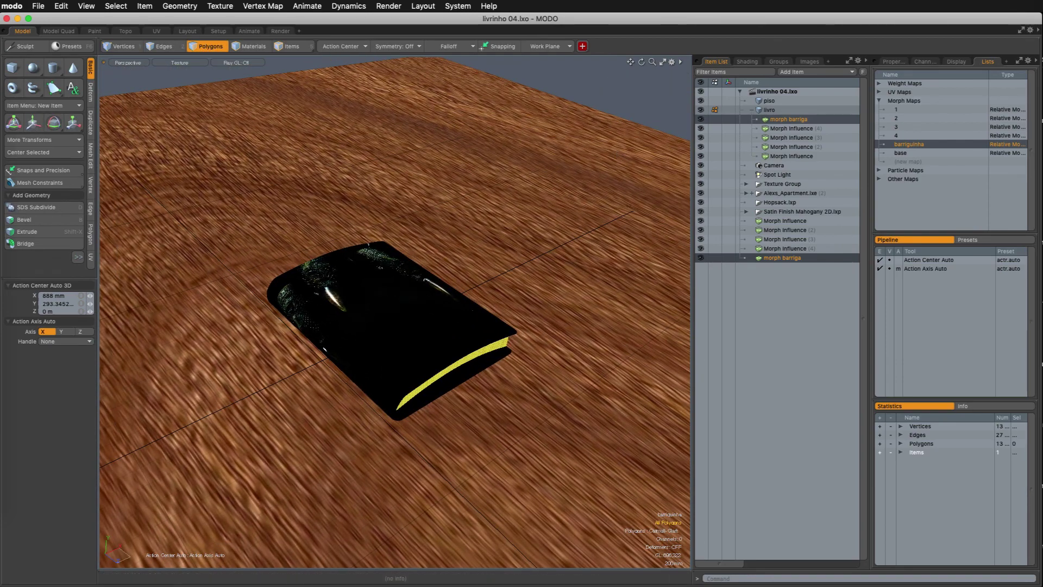